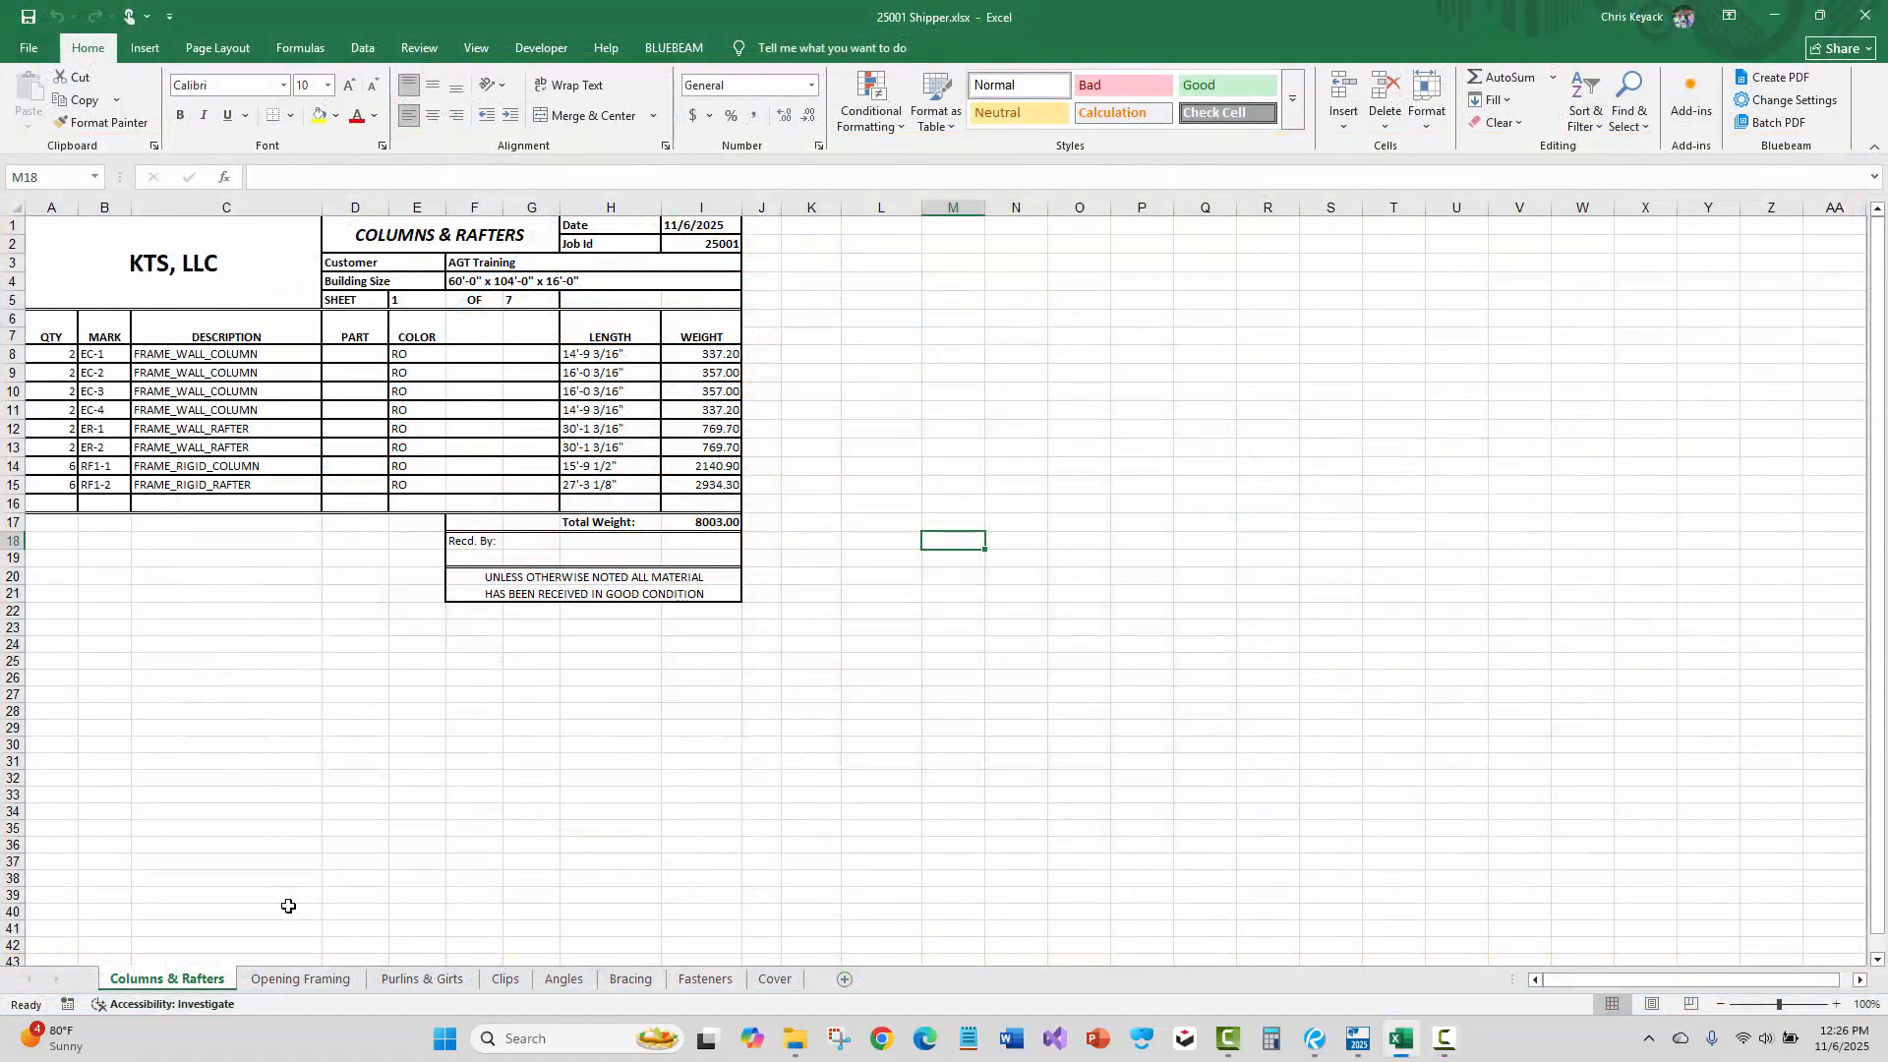
Review the shipper workbook's Columns & Rafters, Opening Framing, Purlins & Girts, Clips, Angles and Bracing sheets.
{"action": "left_click", "coordinate": [290, 981]}
{"action": "left_click", "coordinate": [212, 980]}
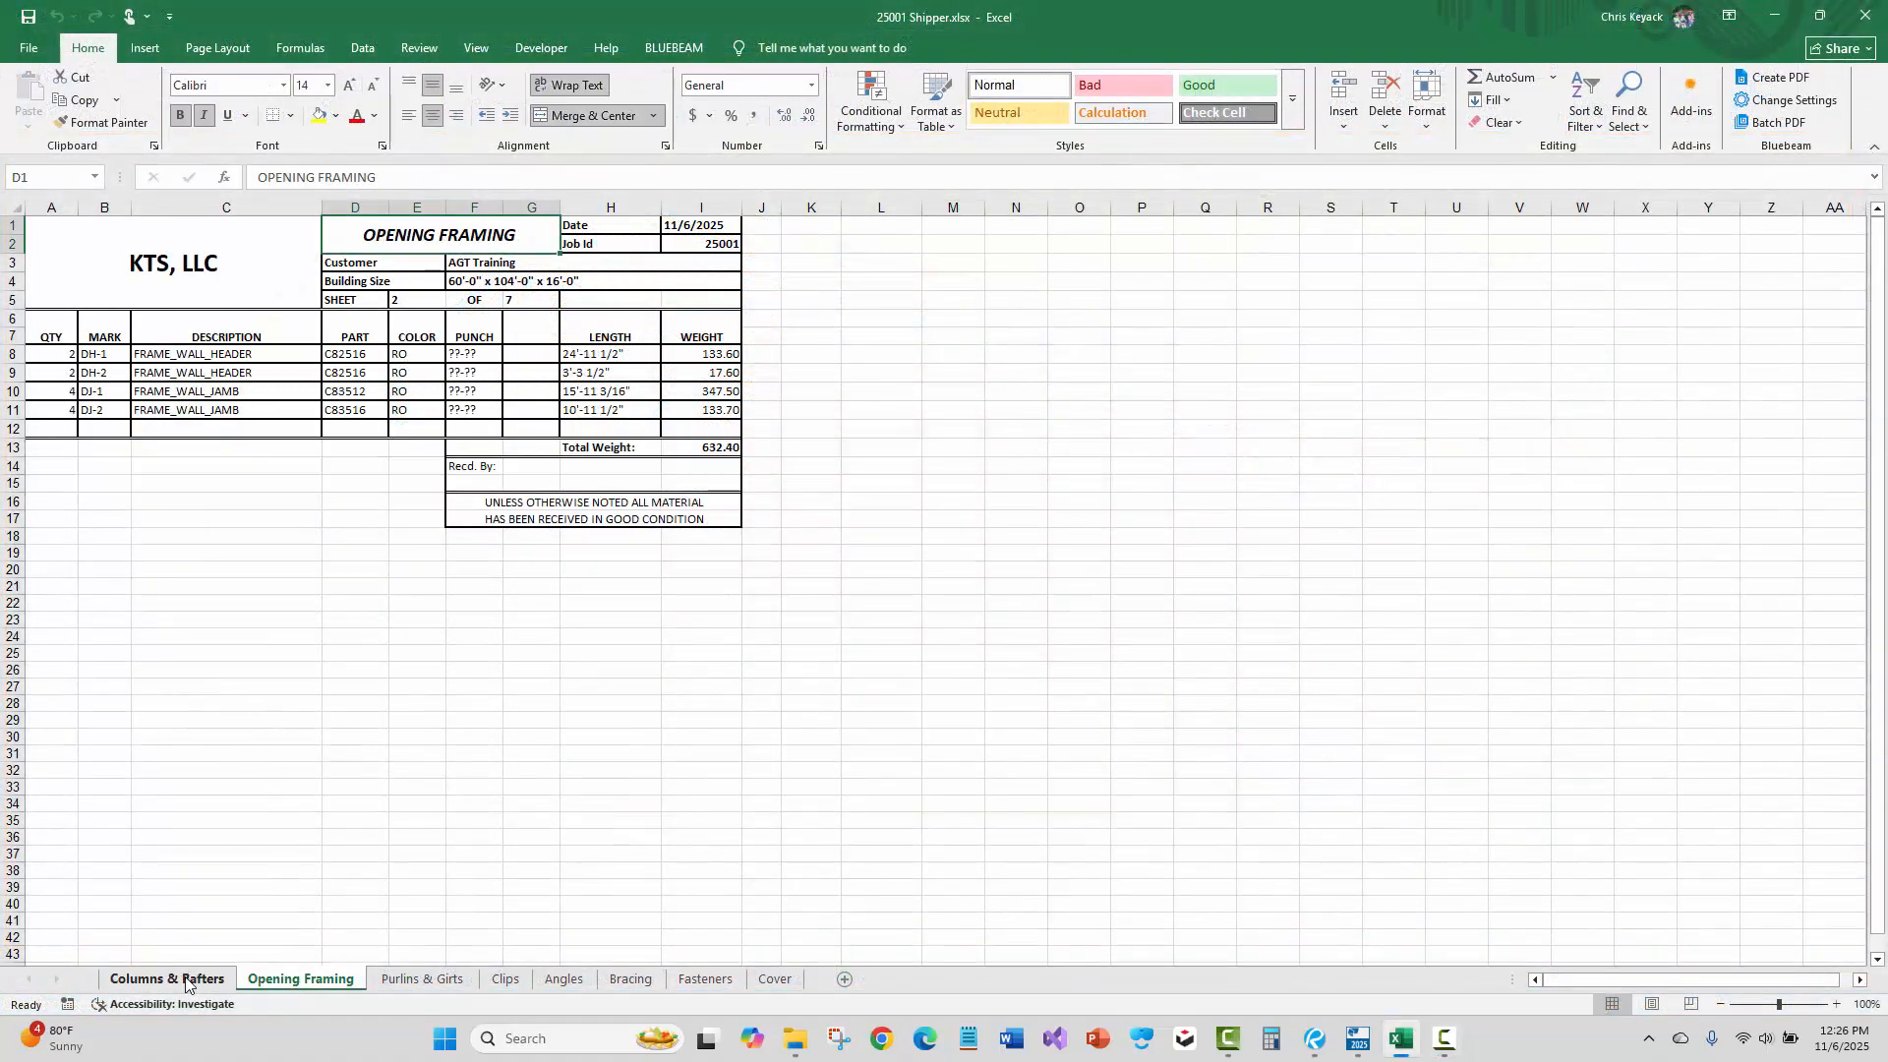
{"action": "left_click", "coordinate": [306, 981]}
{"action": "left_click", "coordinate": [421, 980]}
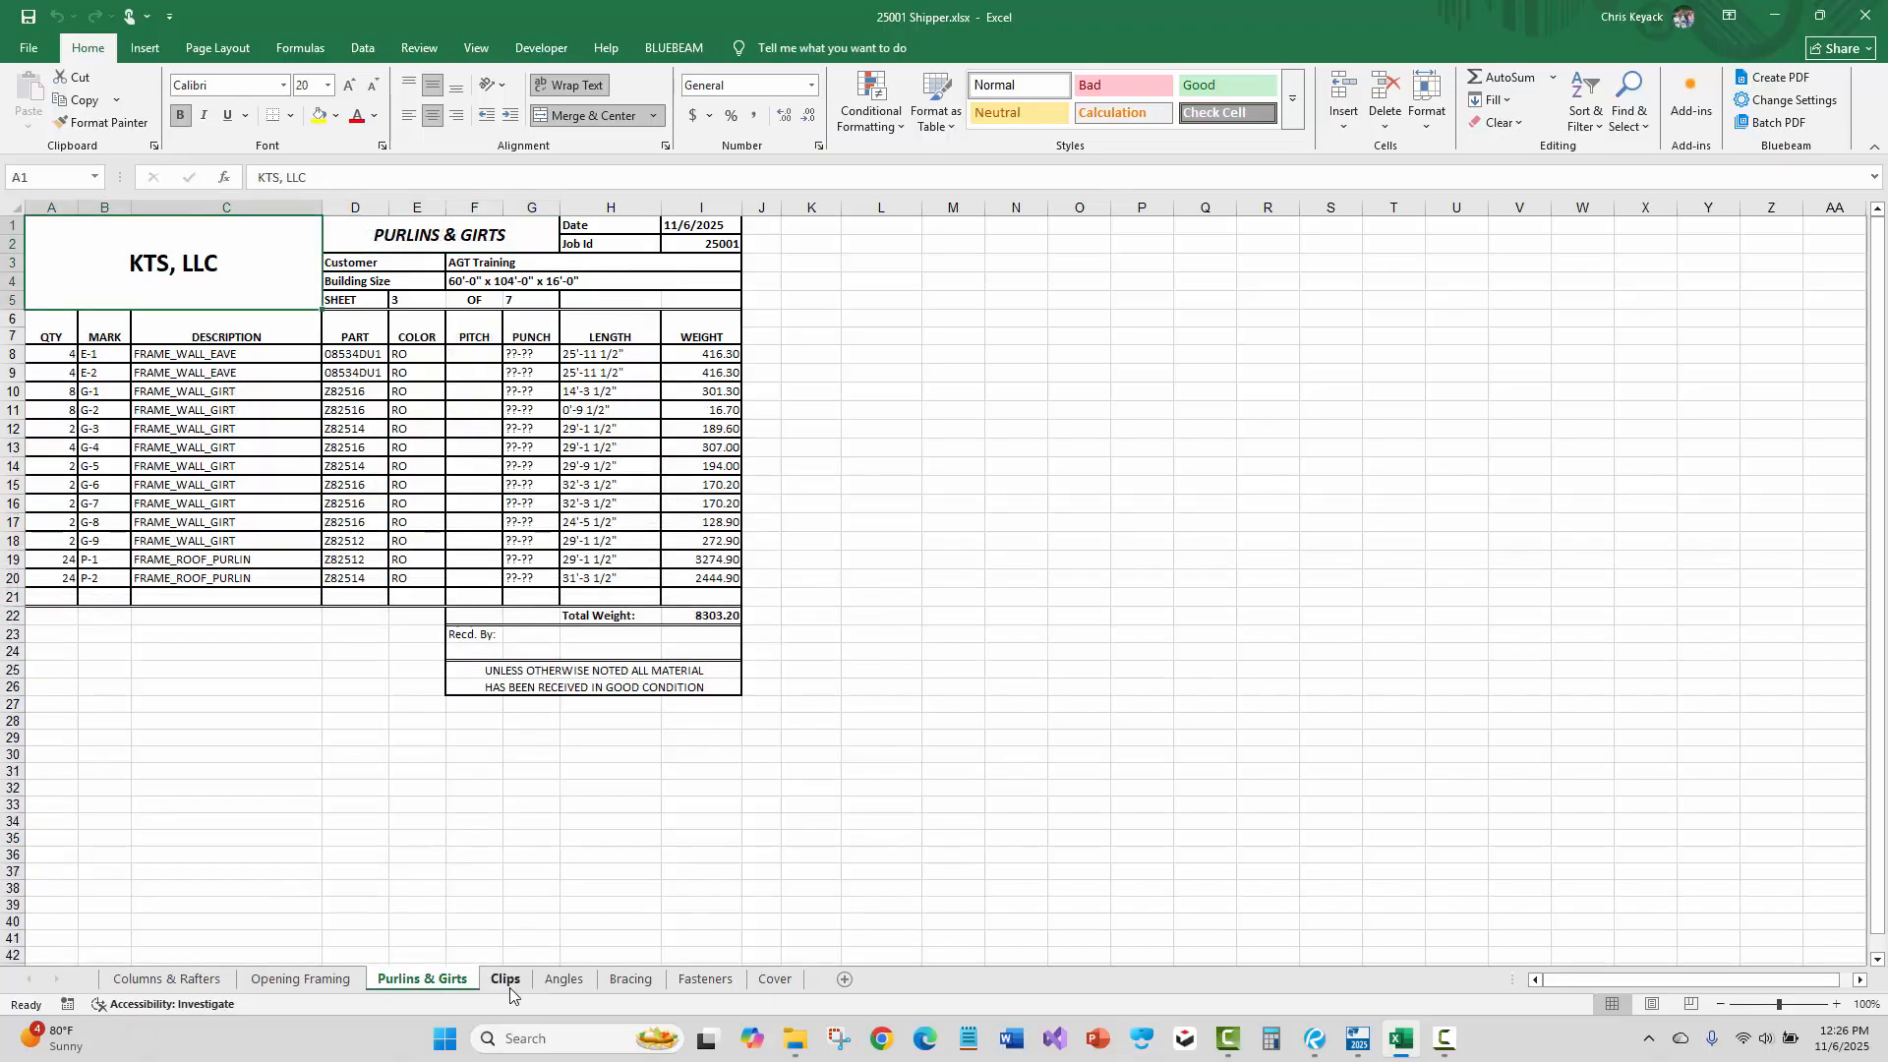
{"action": "left_click", "coordinate": [507, 981]}
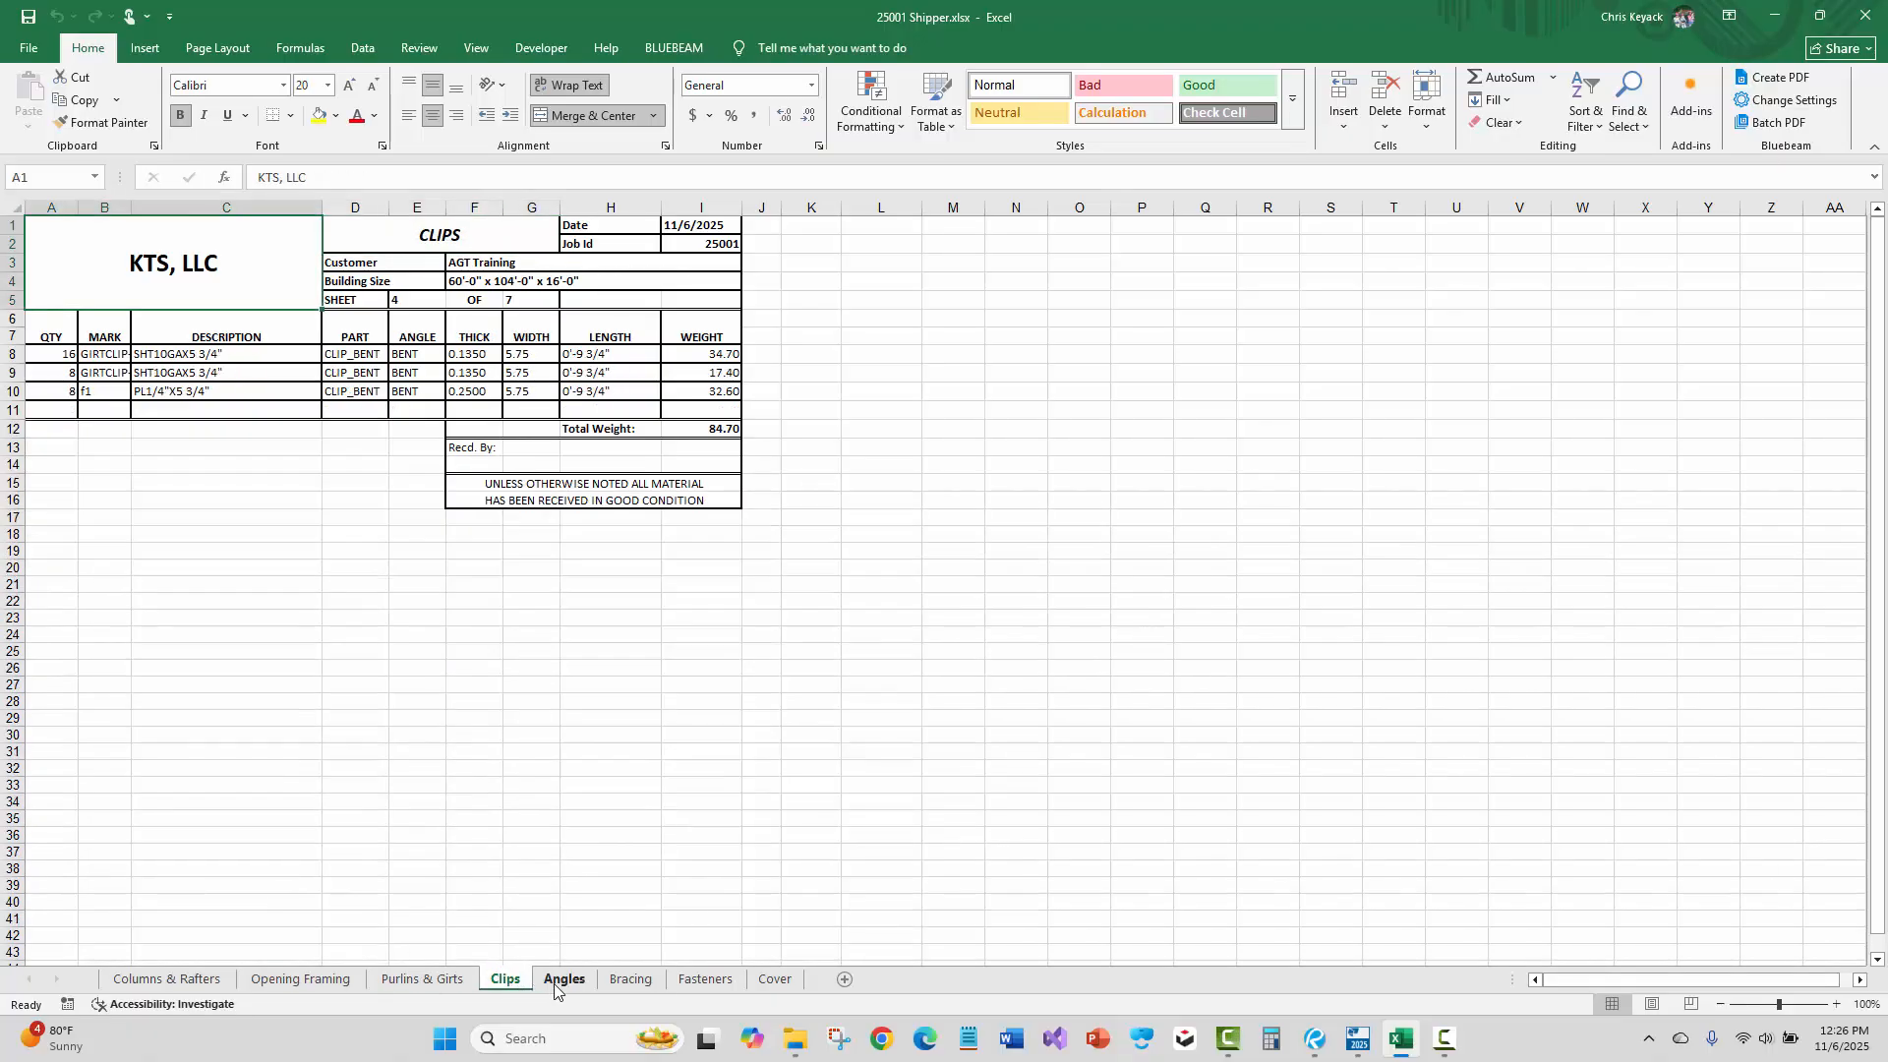
{"action": "left_click", "coordinate": [566, 980]}
{"action": "left_click", "coordinate": [626, 981]}
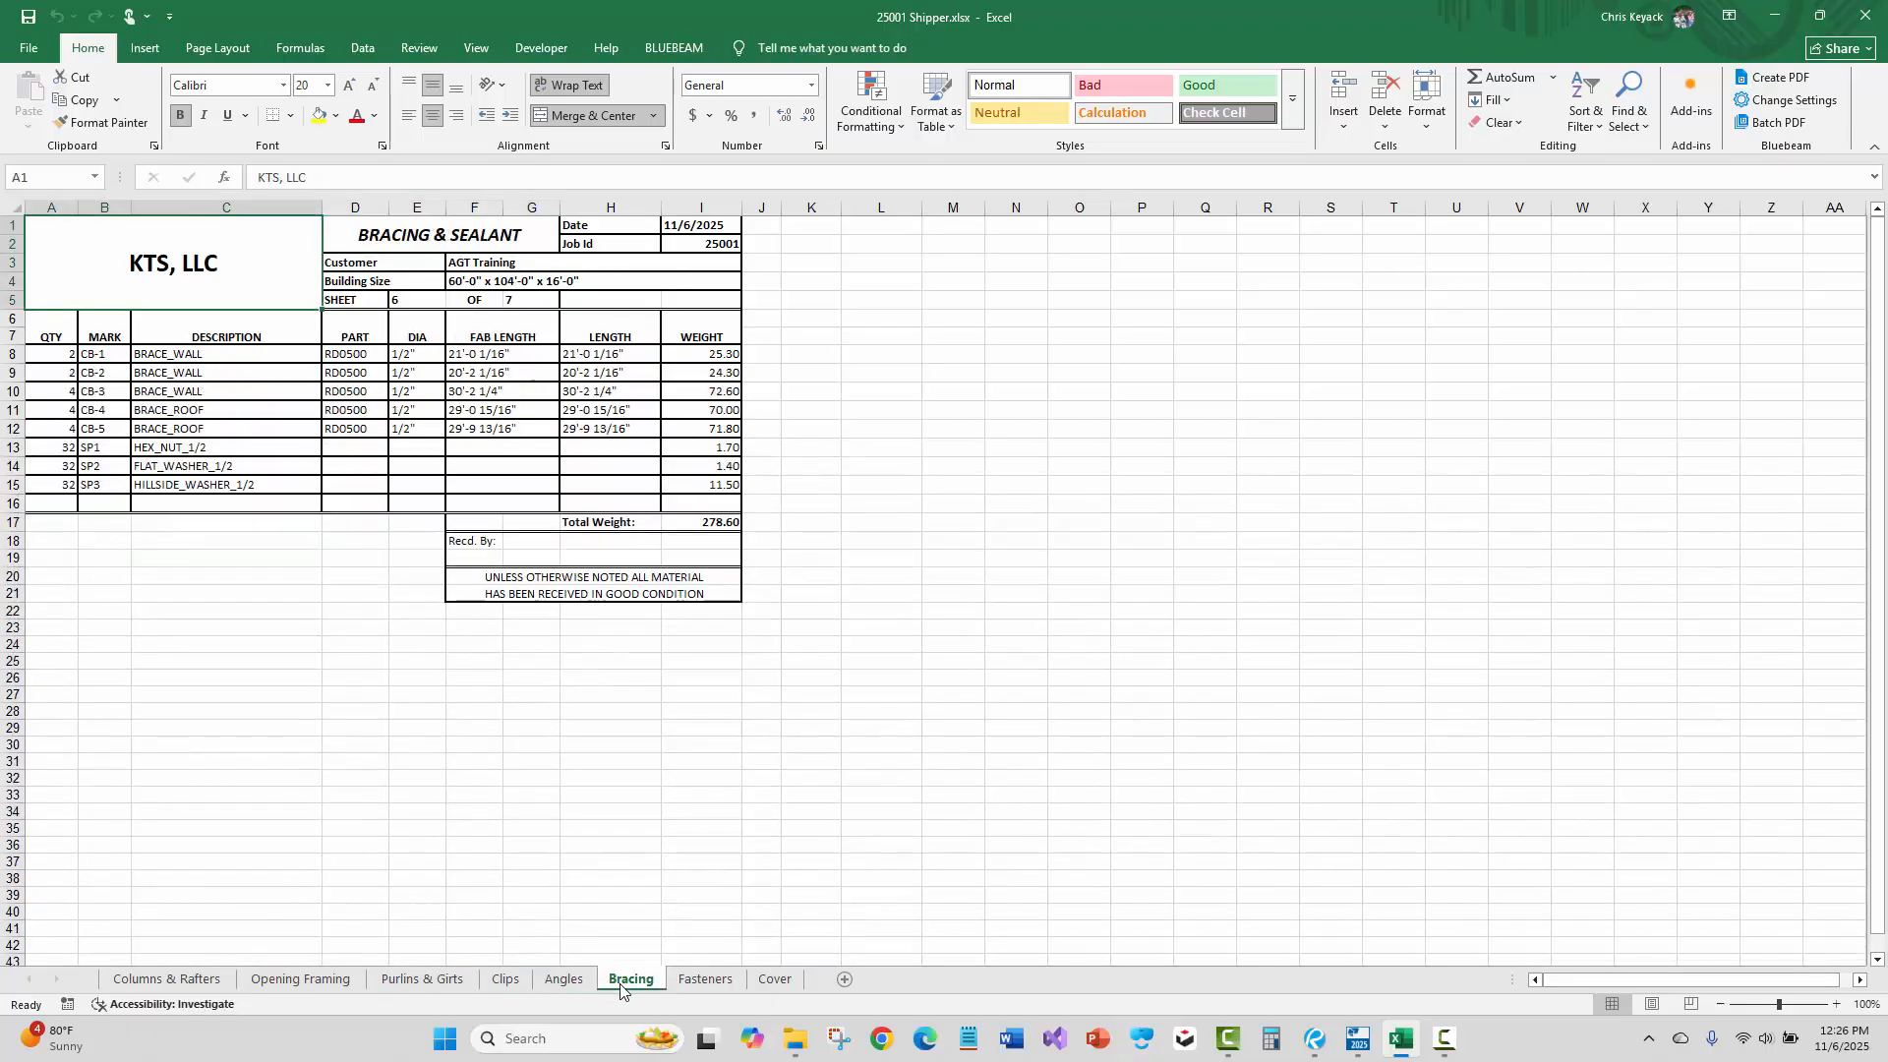
Examine the bolt, washer and nut entries on the Fasteners sheet.
{"action": "left_click", "coordinate": [717, 982]}
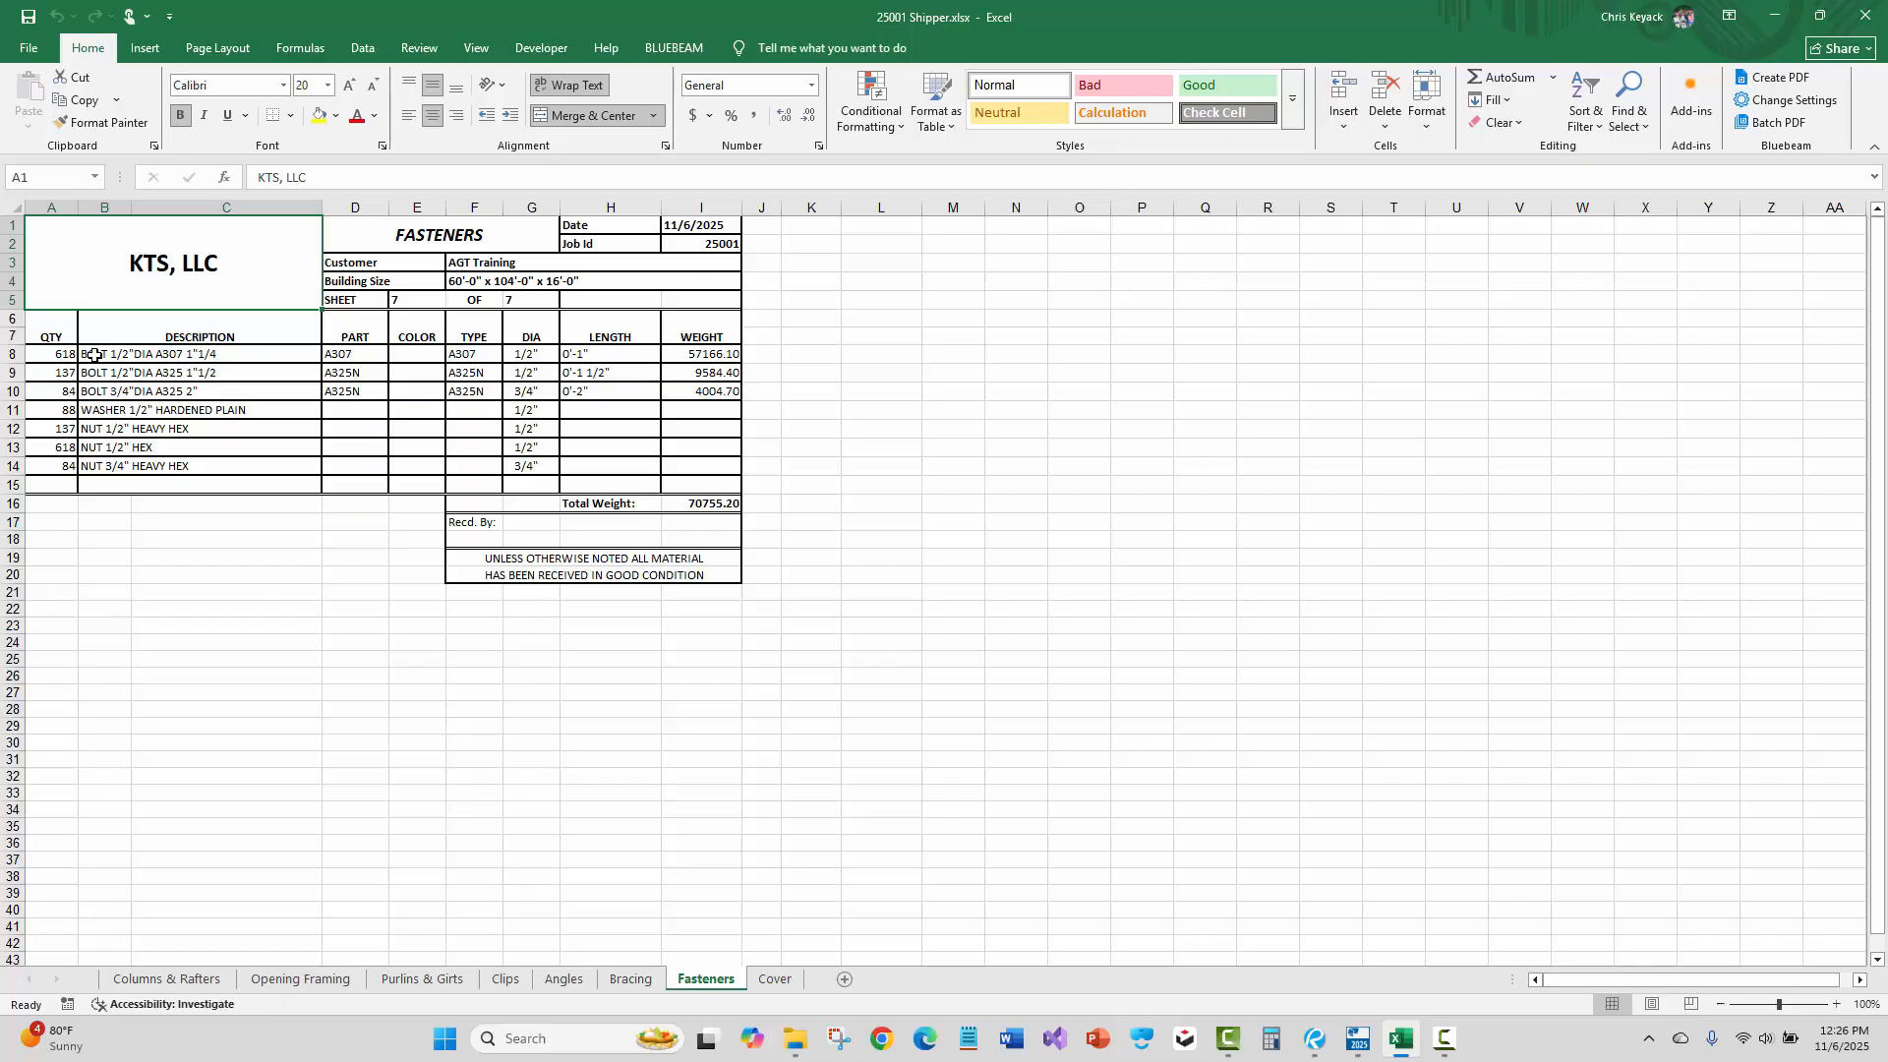
{"action": "left_click_drag", "start_coordinate": [87, 352], "coordinate": [448, 463]}
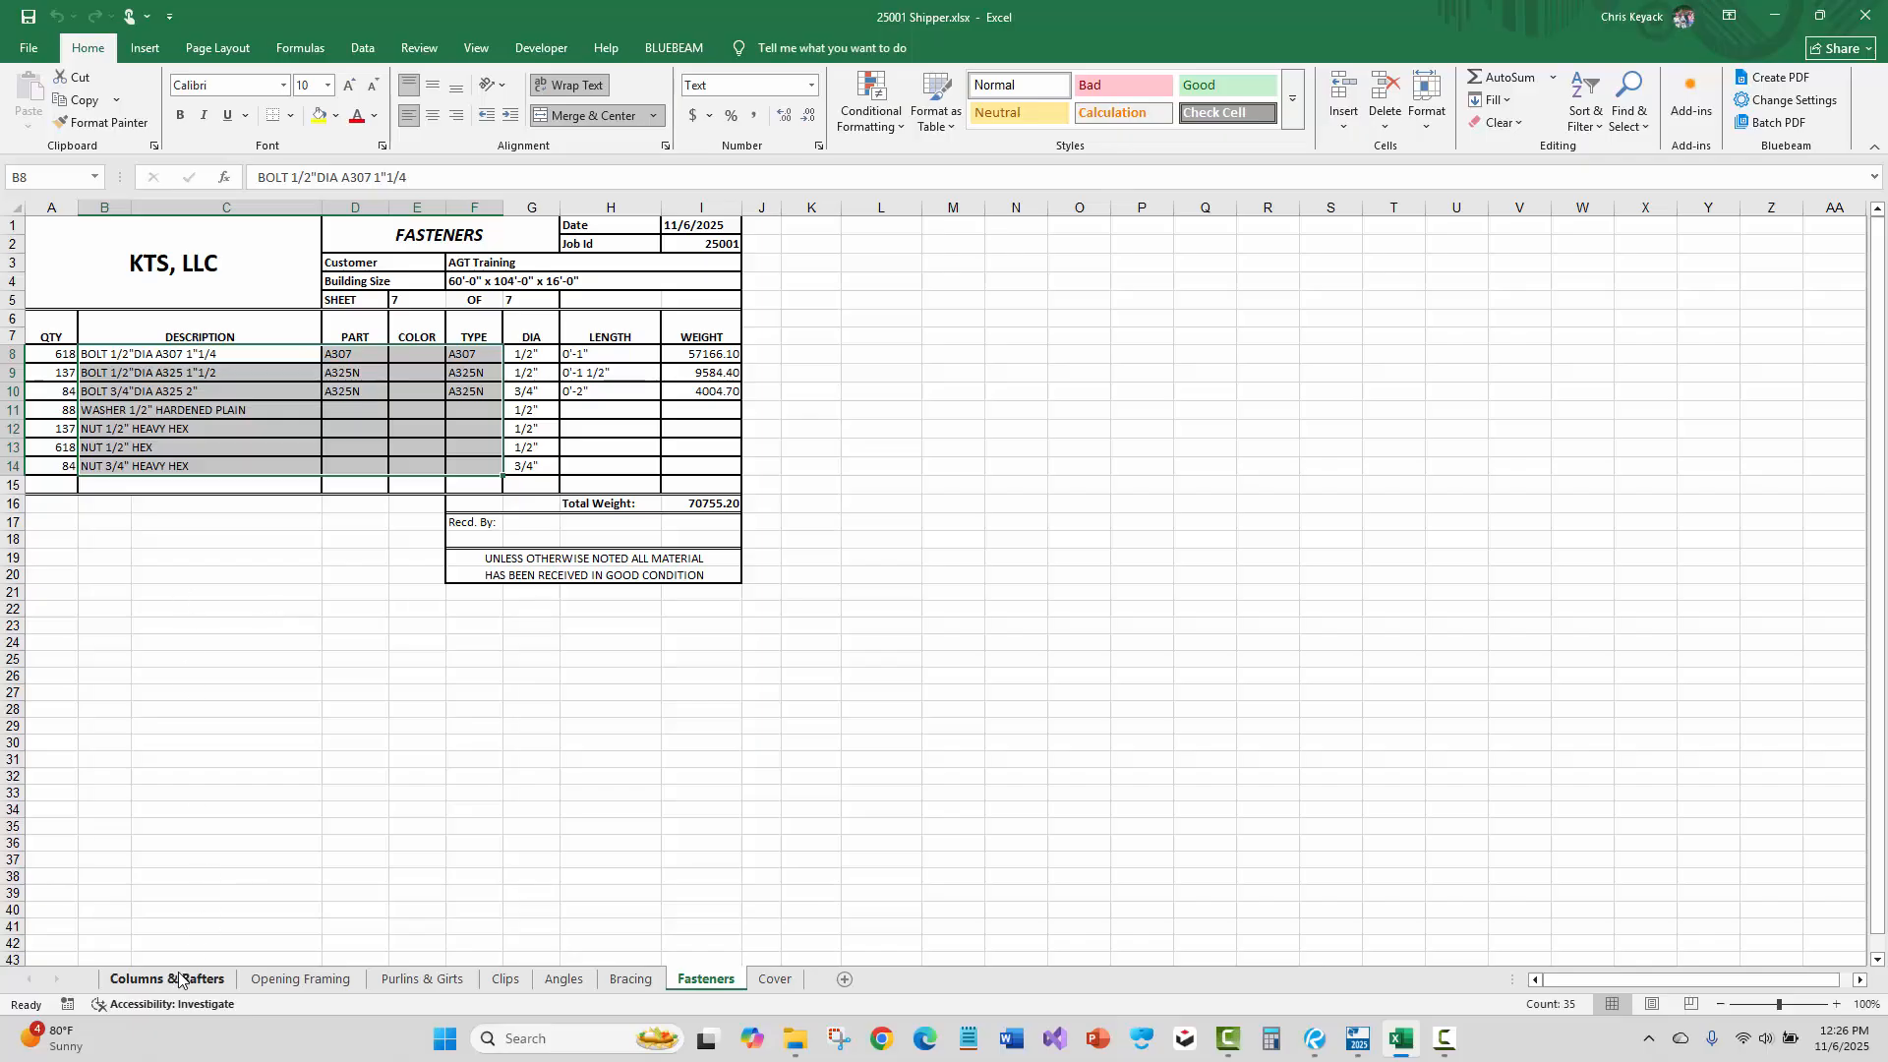
{"action": "left_click", "coordinate": [172, 444]}
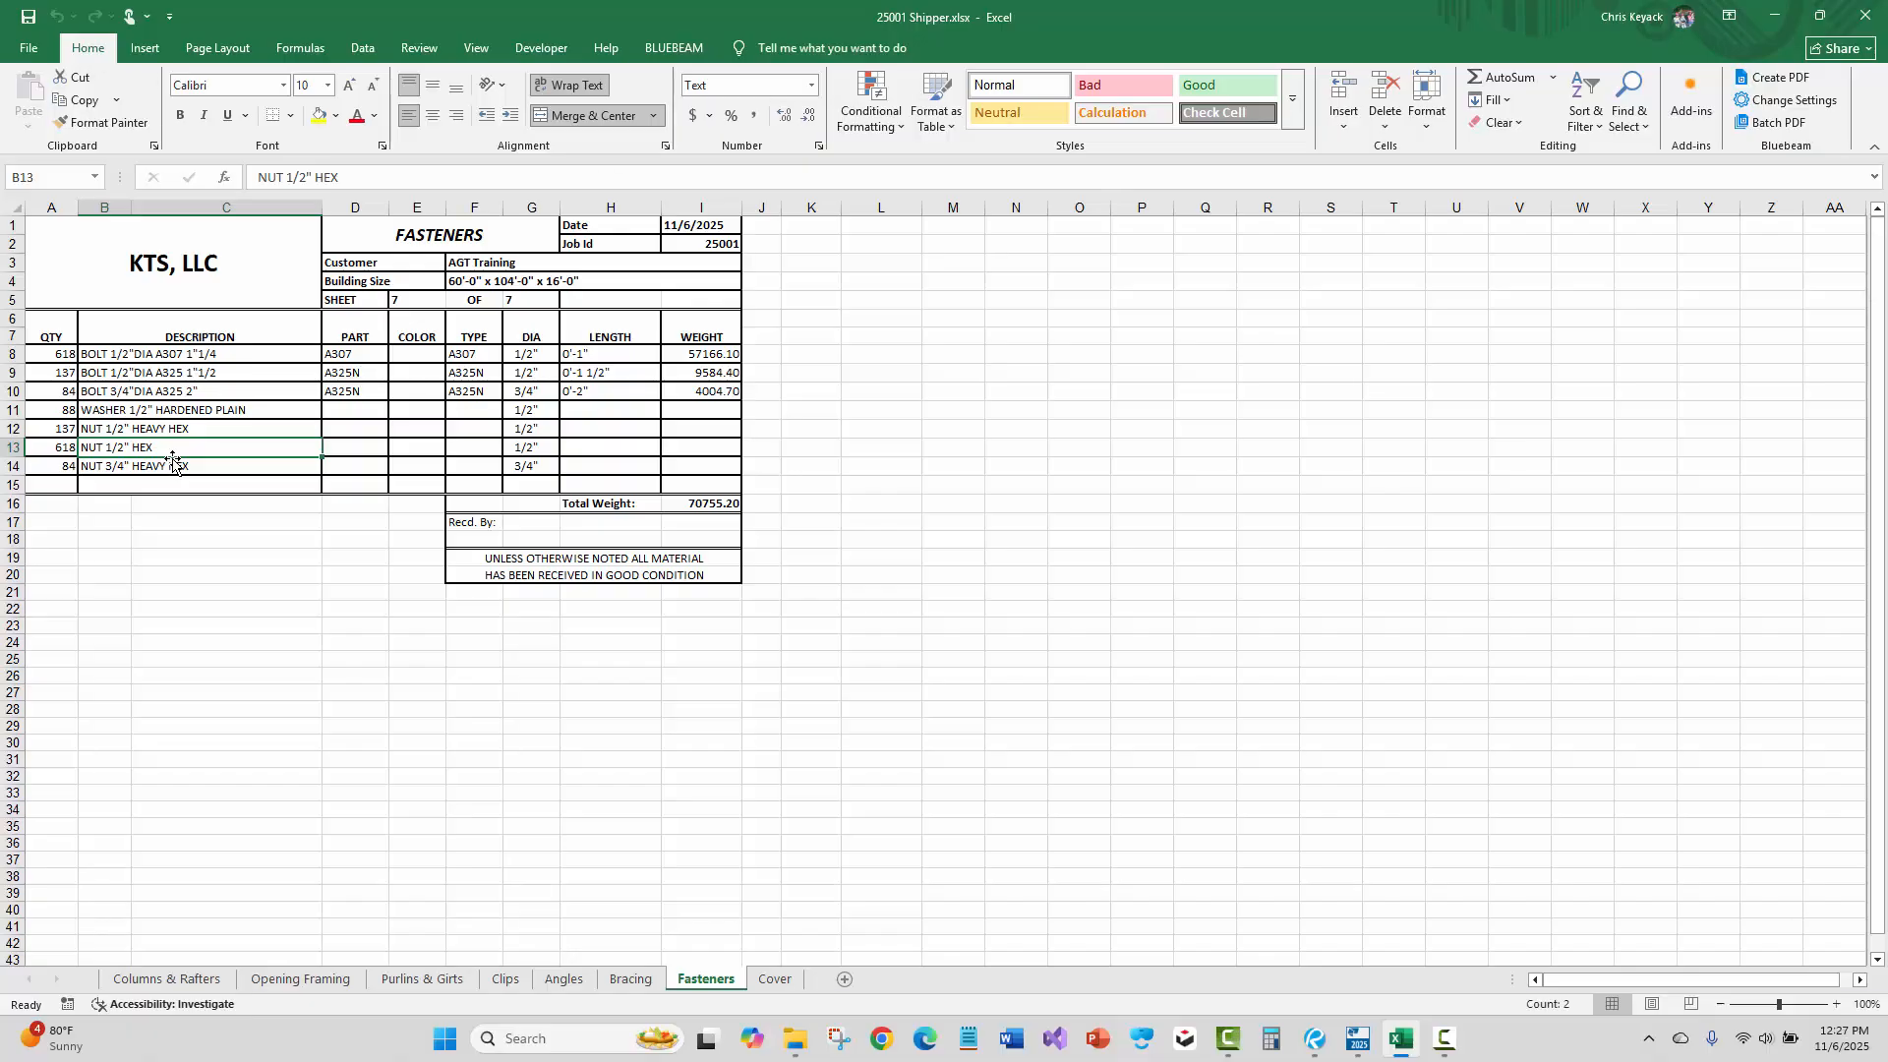
Switch to Tekla Structures and choose the +Xshipper.out report template for the model's report.
{"action": "key", "text": "alt+Tab"}
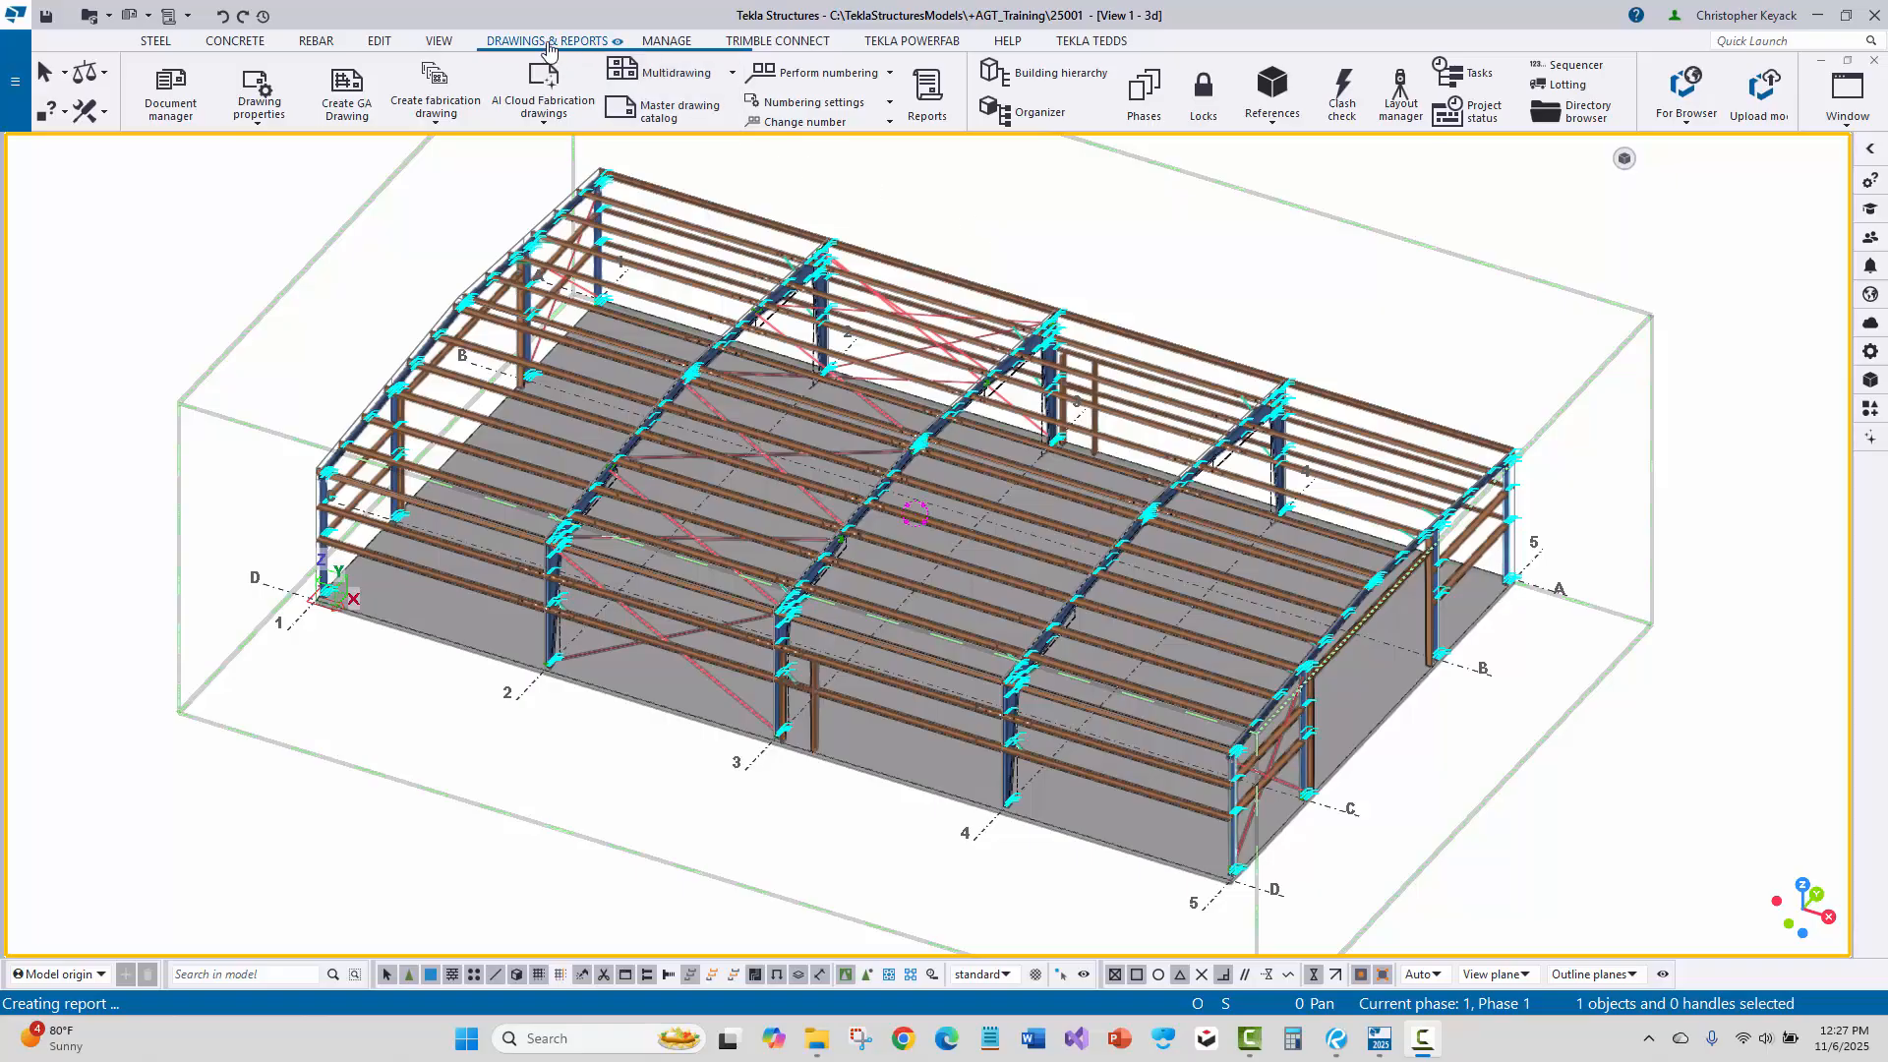
{"action": "left_click", "coordinate": [929, 108]}
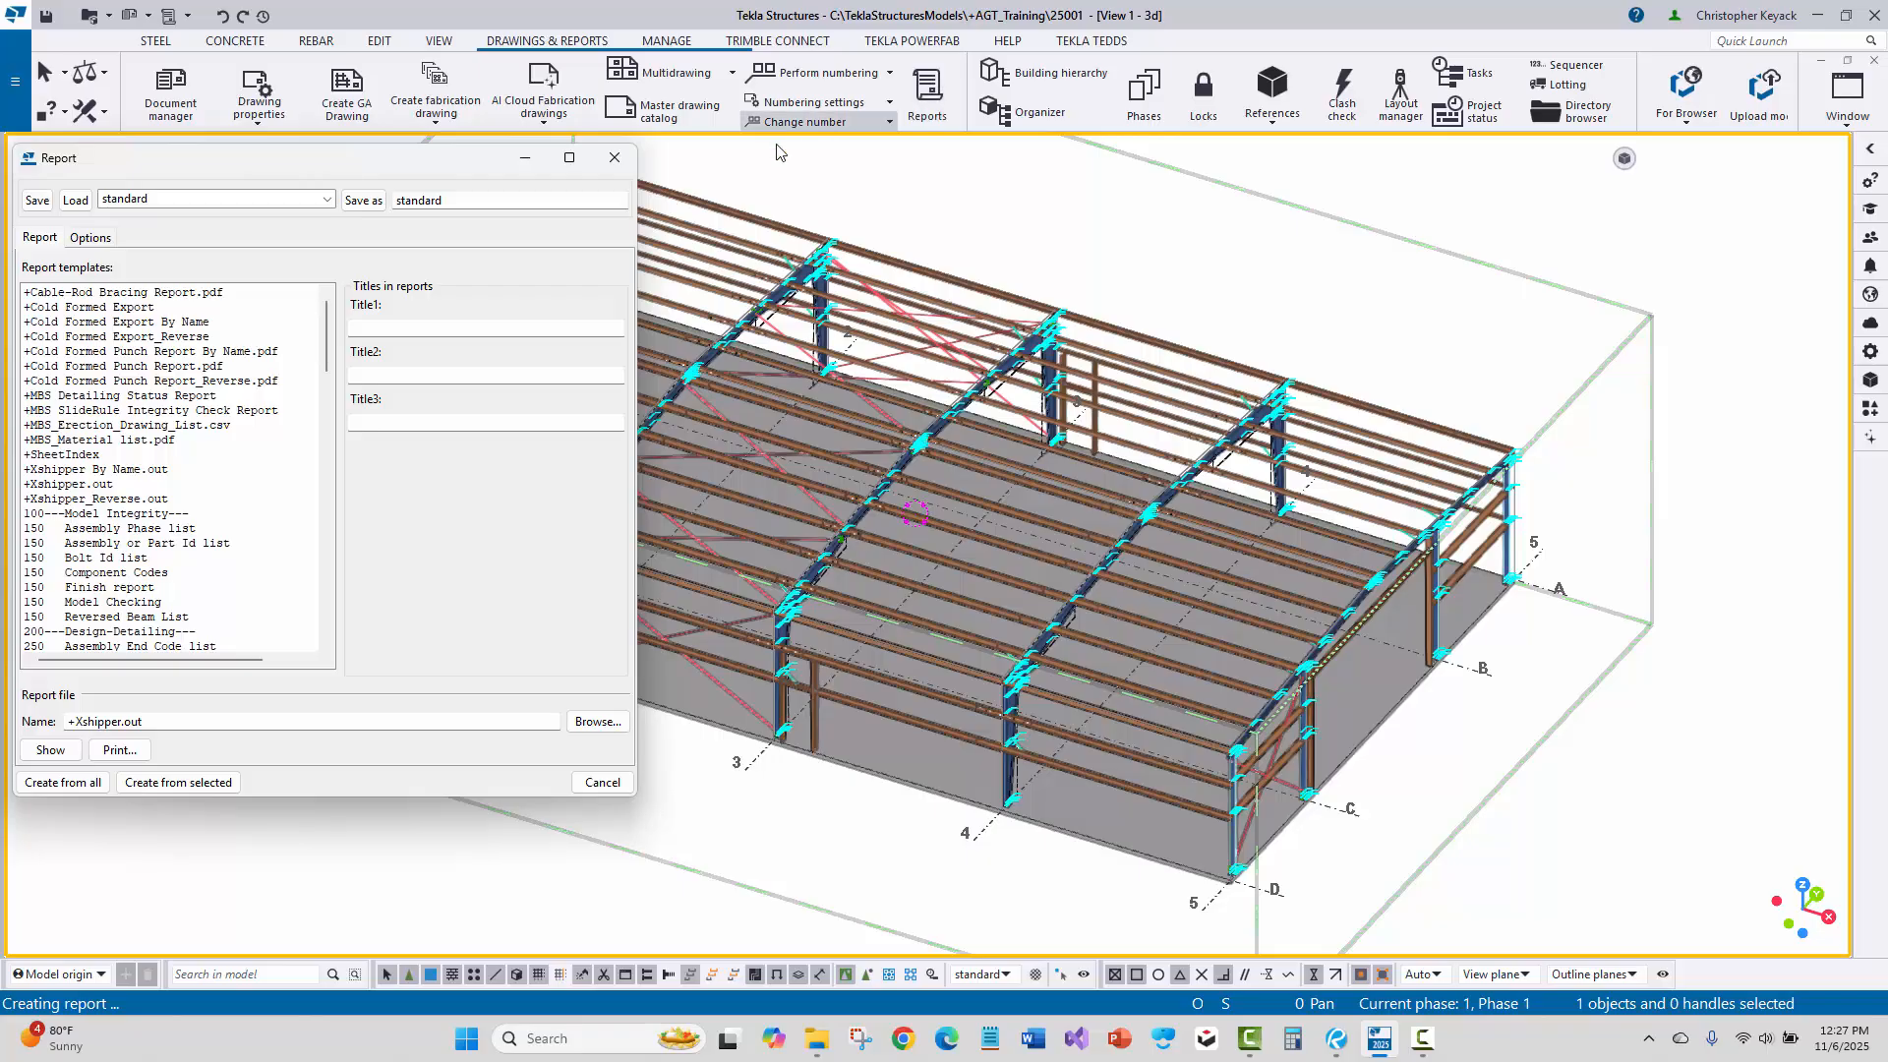
{"action": "left_click", "coordinate": [57, 470]}
{"action": "left_click", "coordinate": [56, 483]}
{"action": "left_click", "coordinate": [55, 499]}
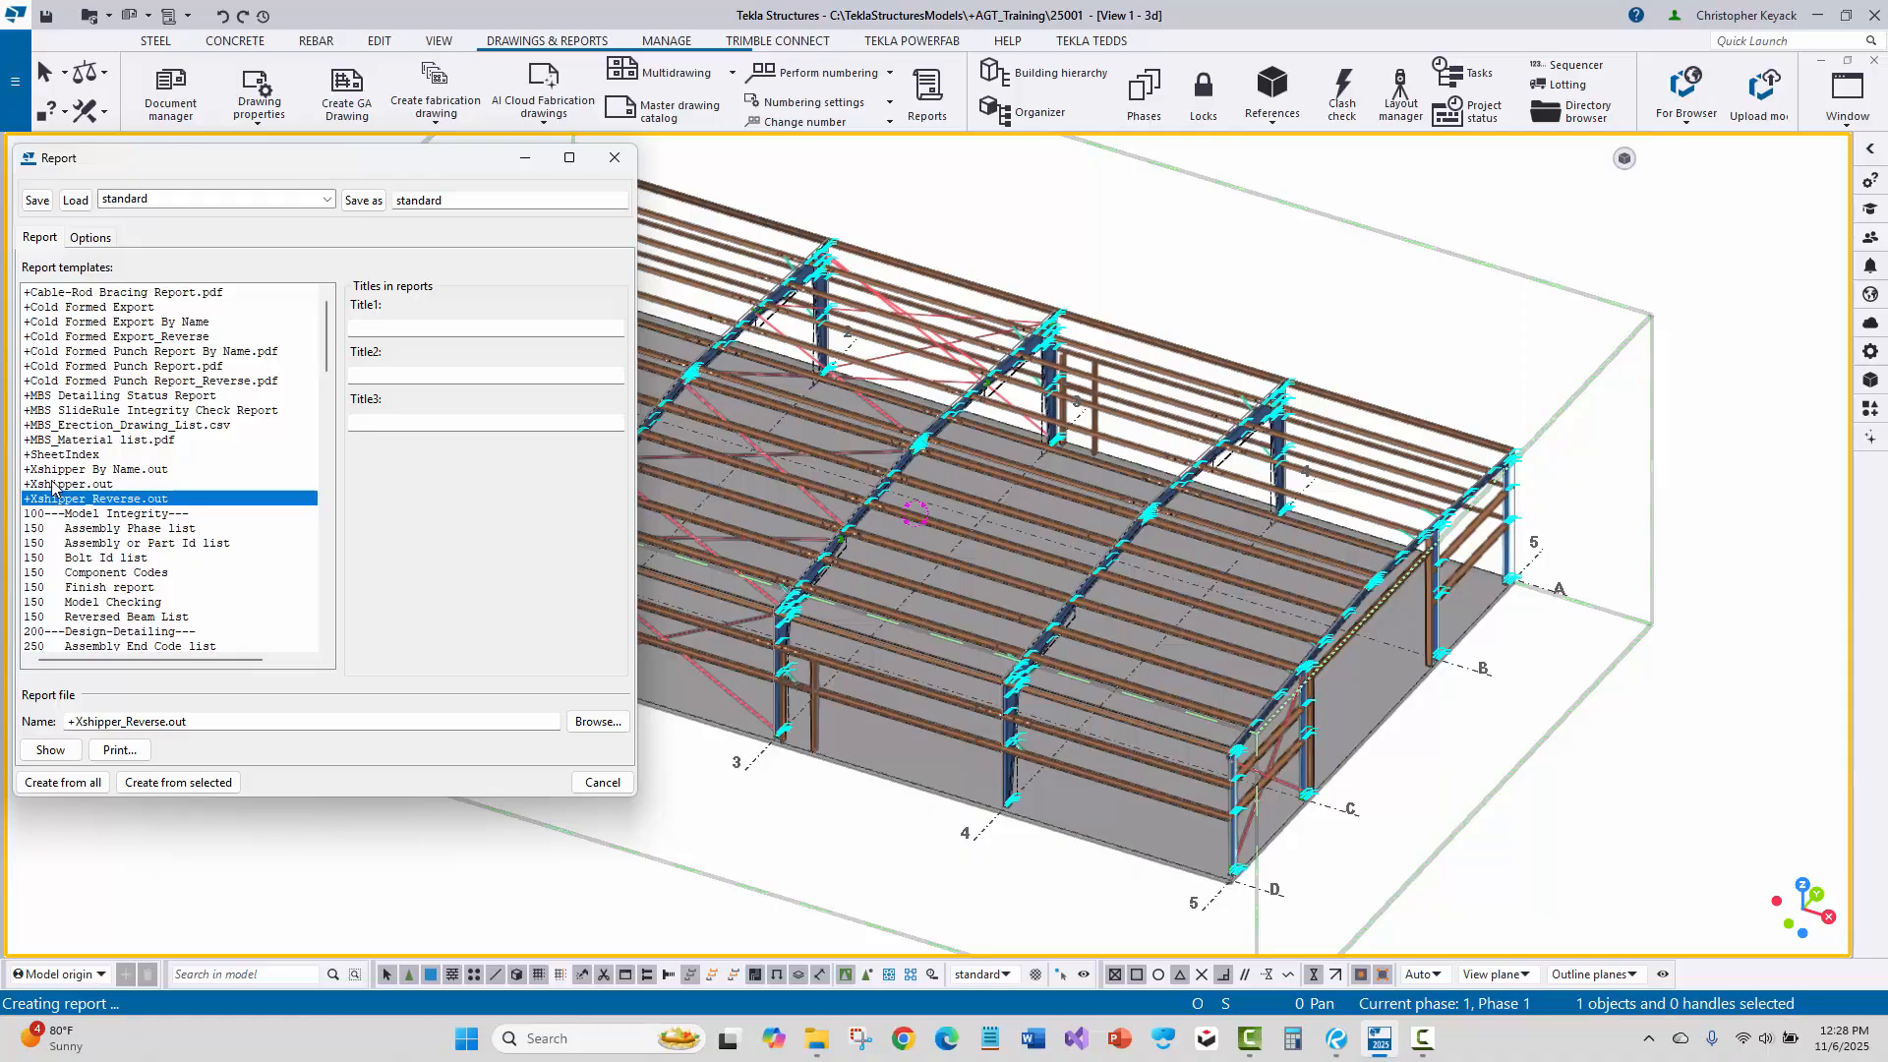
{"action": "left_click", "coordinate": [56, 486]}
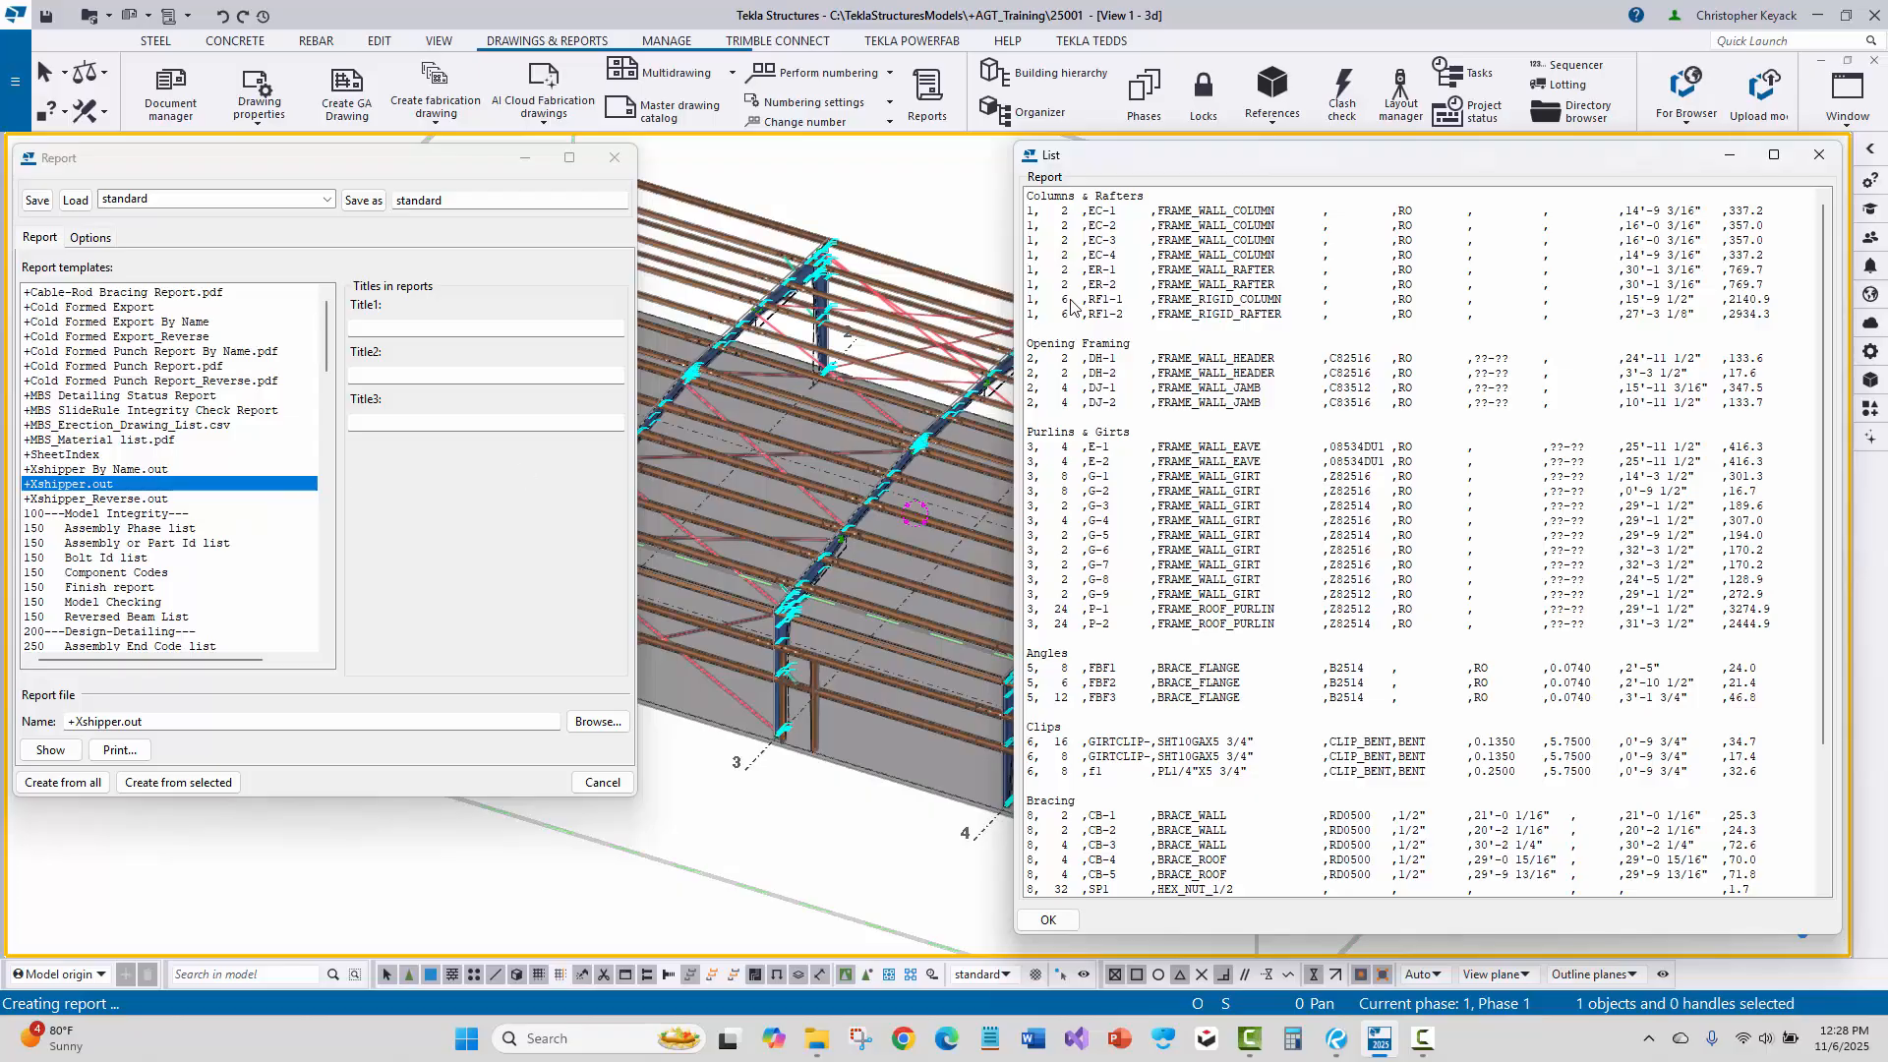
Examine the shipper report's section headings, from Columns & Rafters down to Bracing.
{"action": "left_click", "coordinate": [1080, 200]}
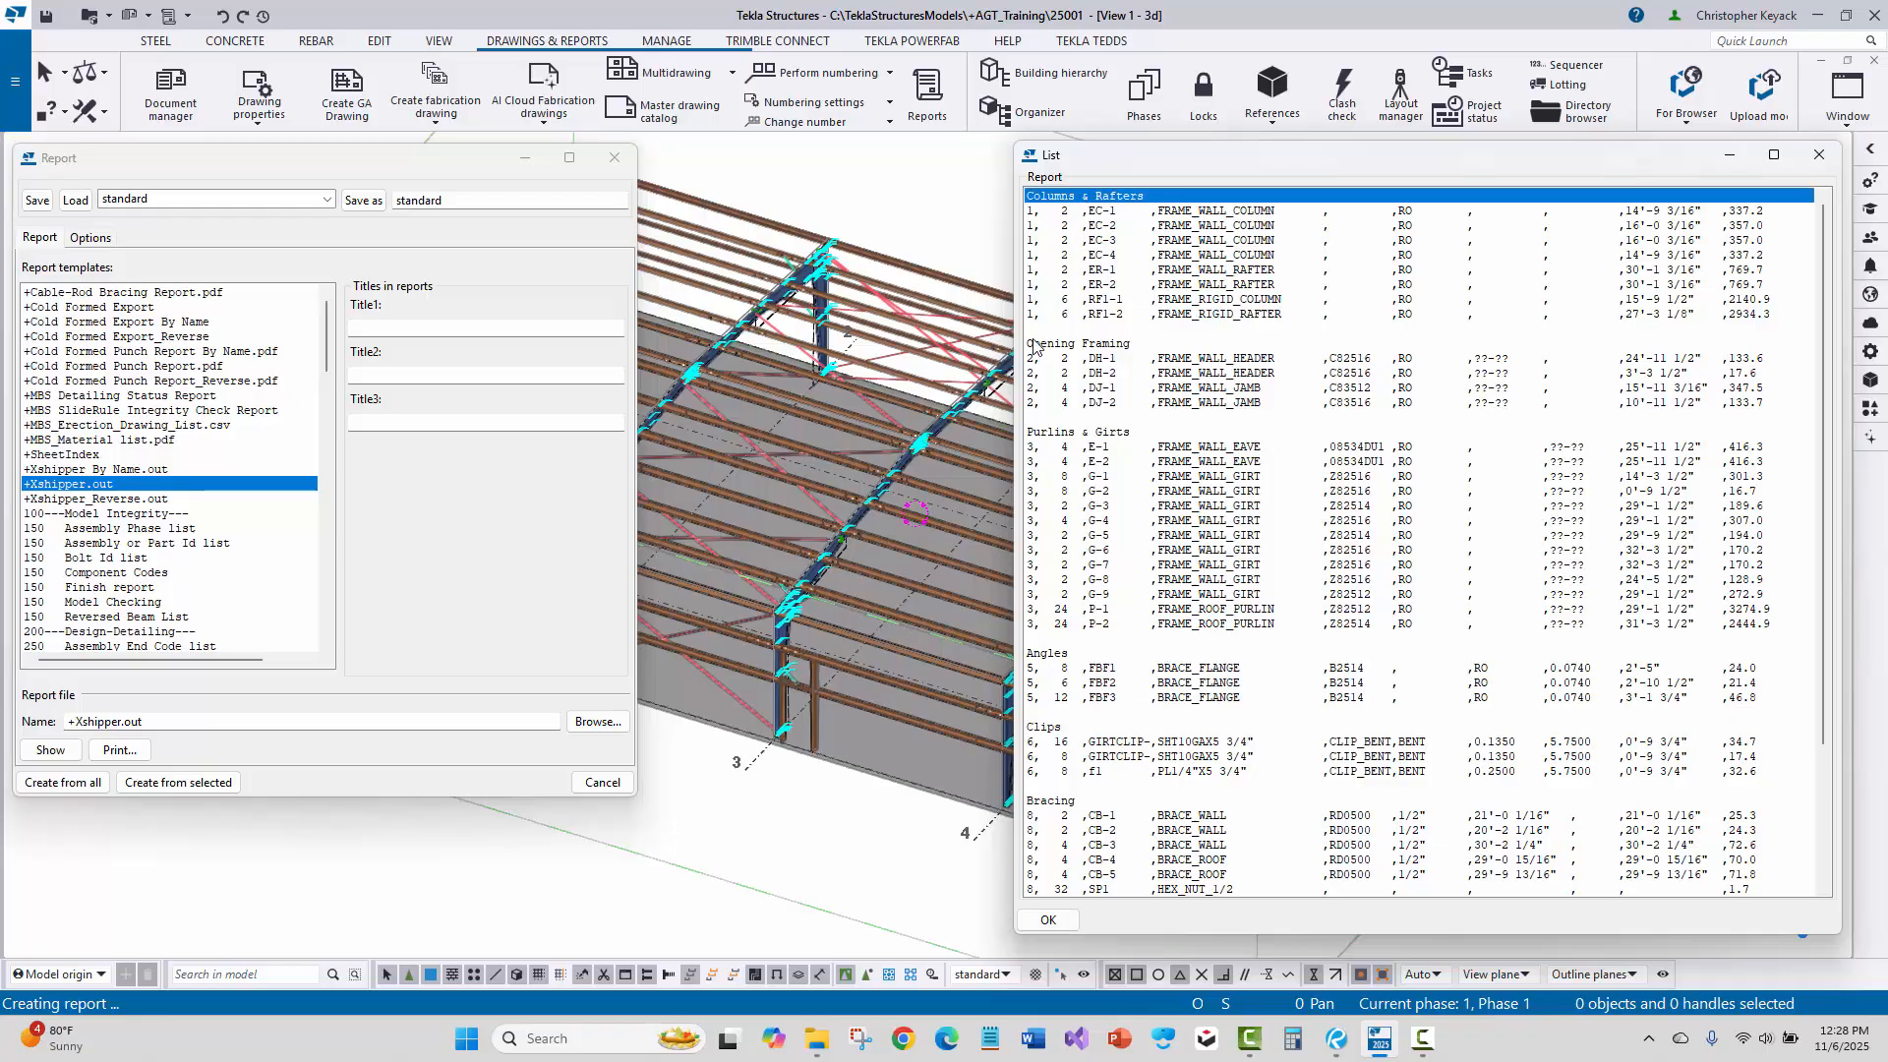
{"action": "left_click", "coordinate": [1044, 345]}
{"action": "left_click", "coordinate": [1054, 434]}
{"action": "left_click", "coordinate": [1046, 655]}
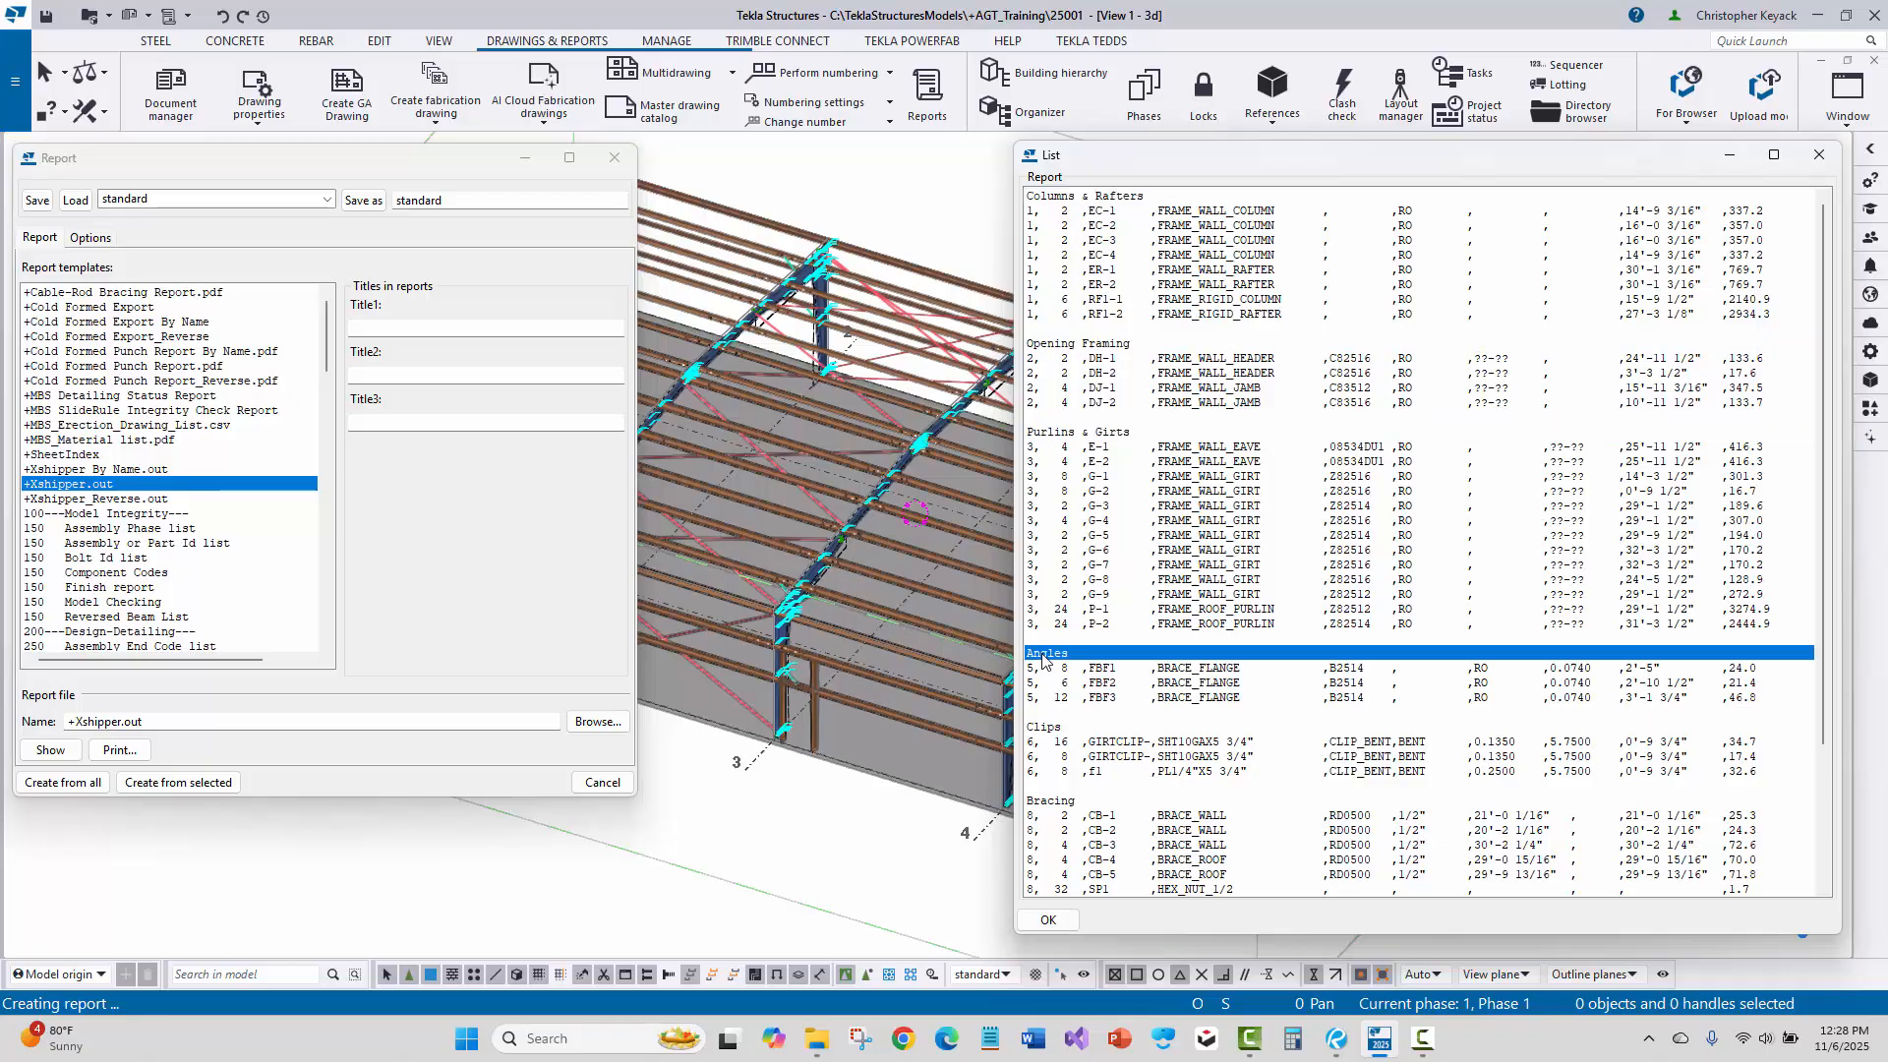
{"action": "left_click", "coordinate": [1049, 727]}
{"action": "left_click", "coordinate": [1052, 802]}
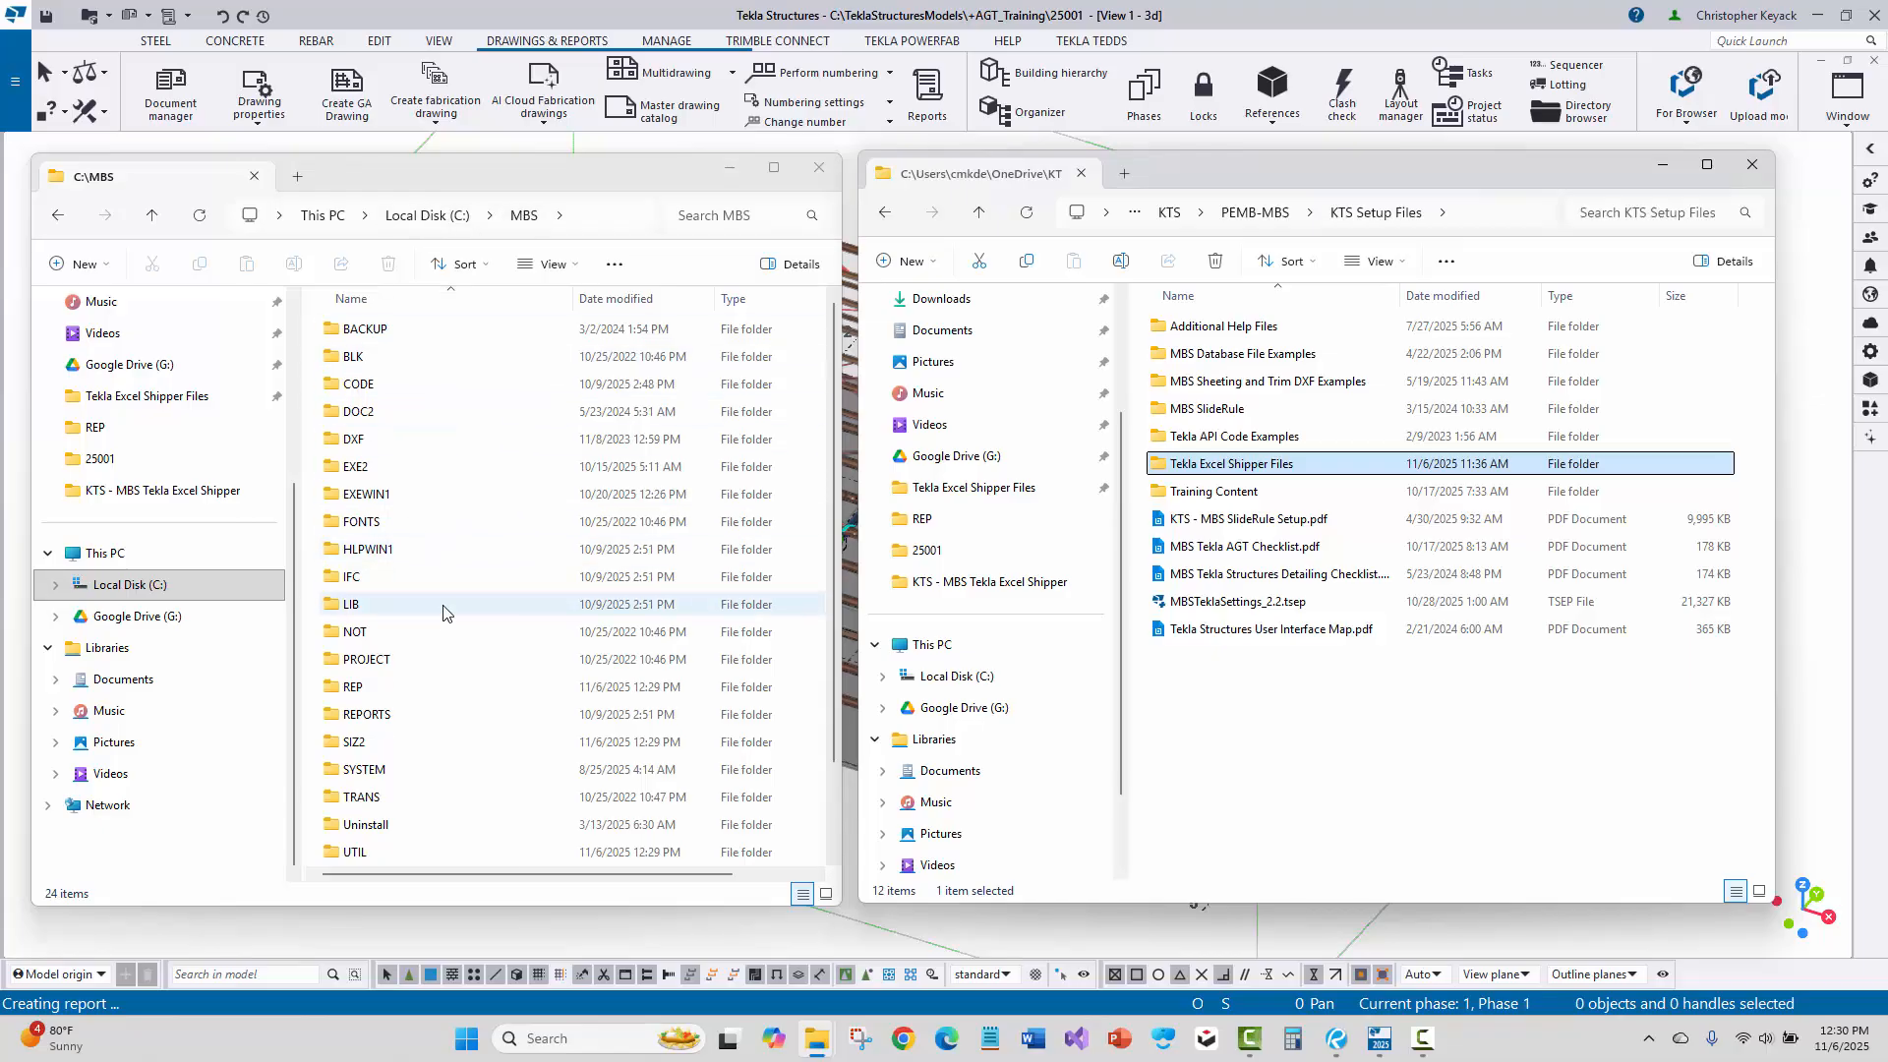
Open the MBS folder inside Tekla Excel Shipper Files within the KTS Setup Files.
{"action": "left_click", "coordinate": [1335, 744]}
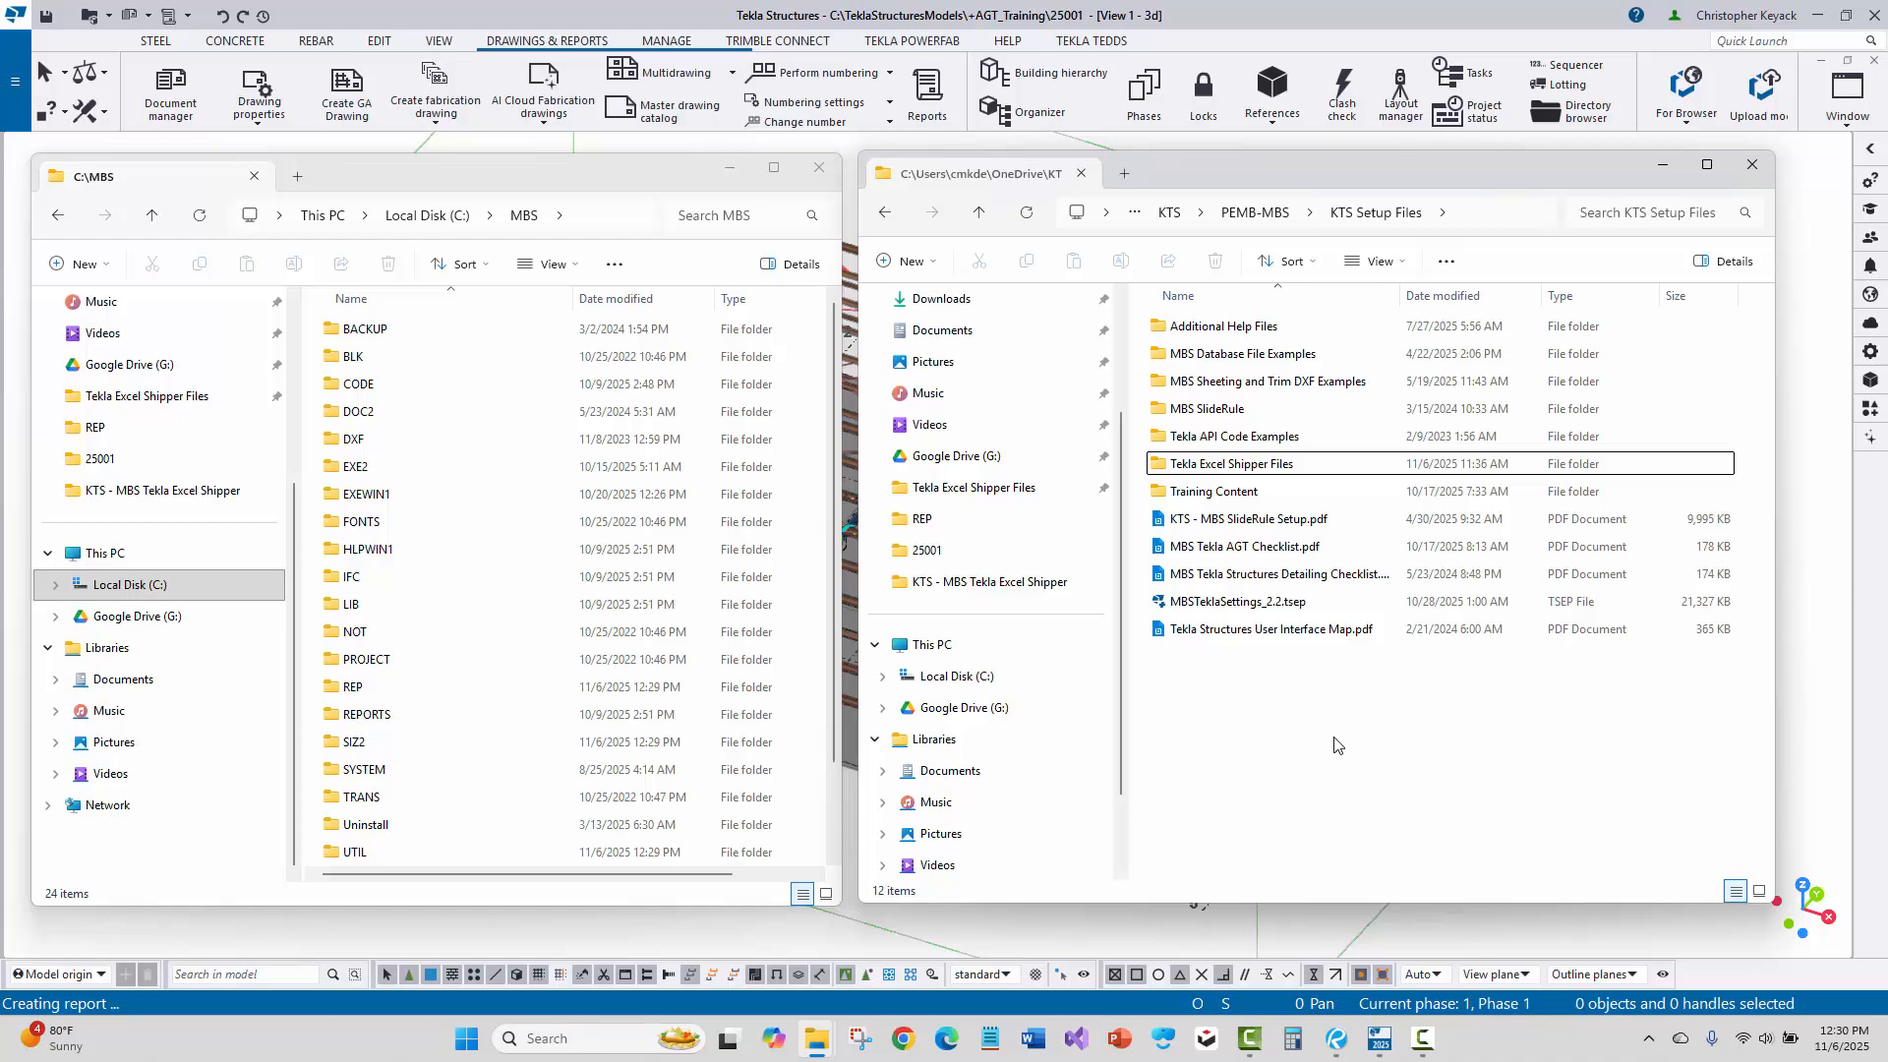
{"action": "double_click", "coordinate": [1251, 468]}
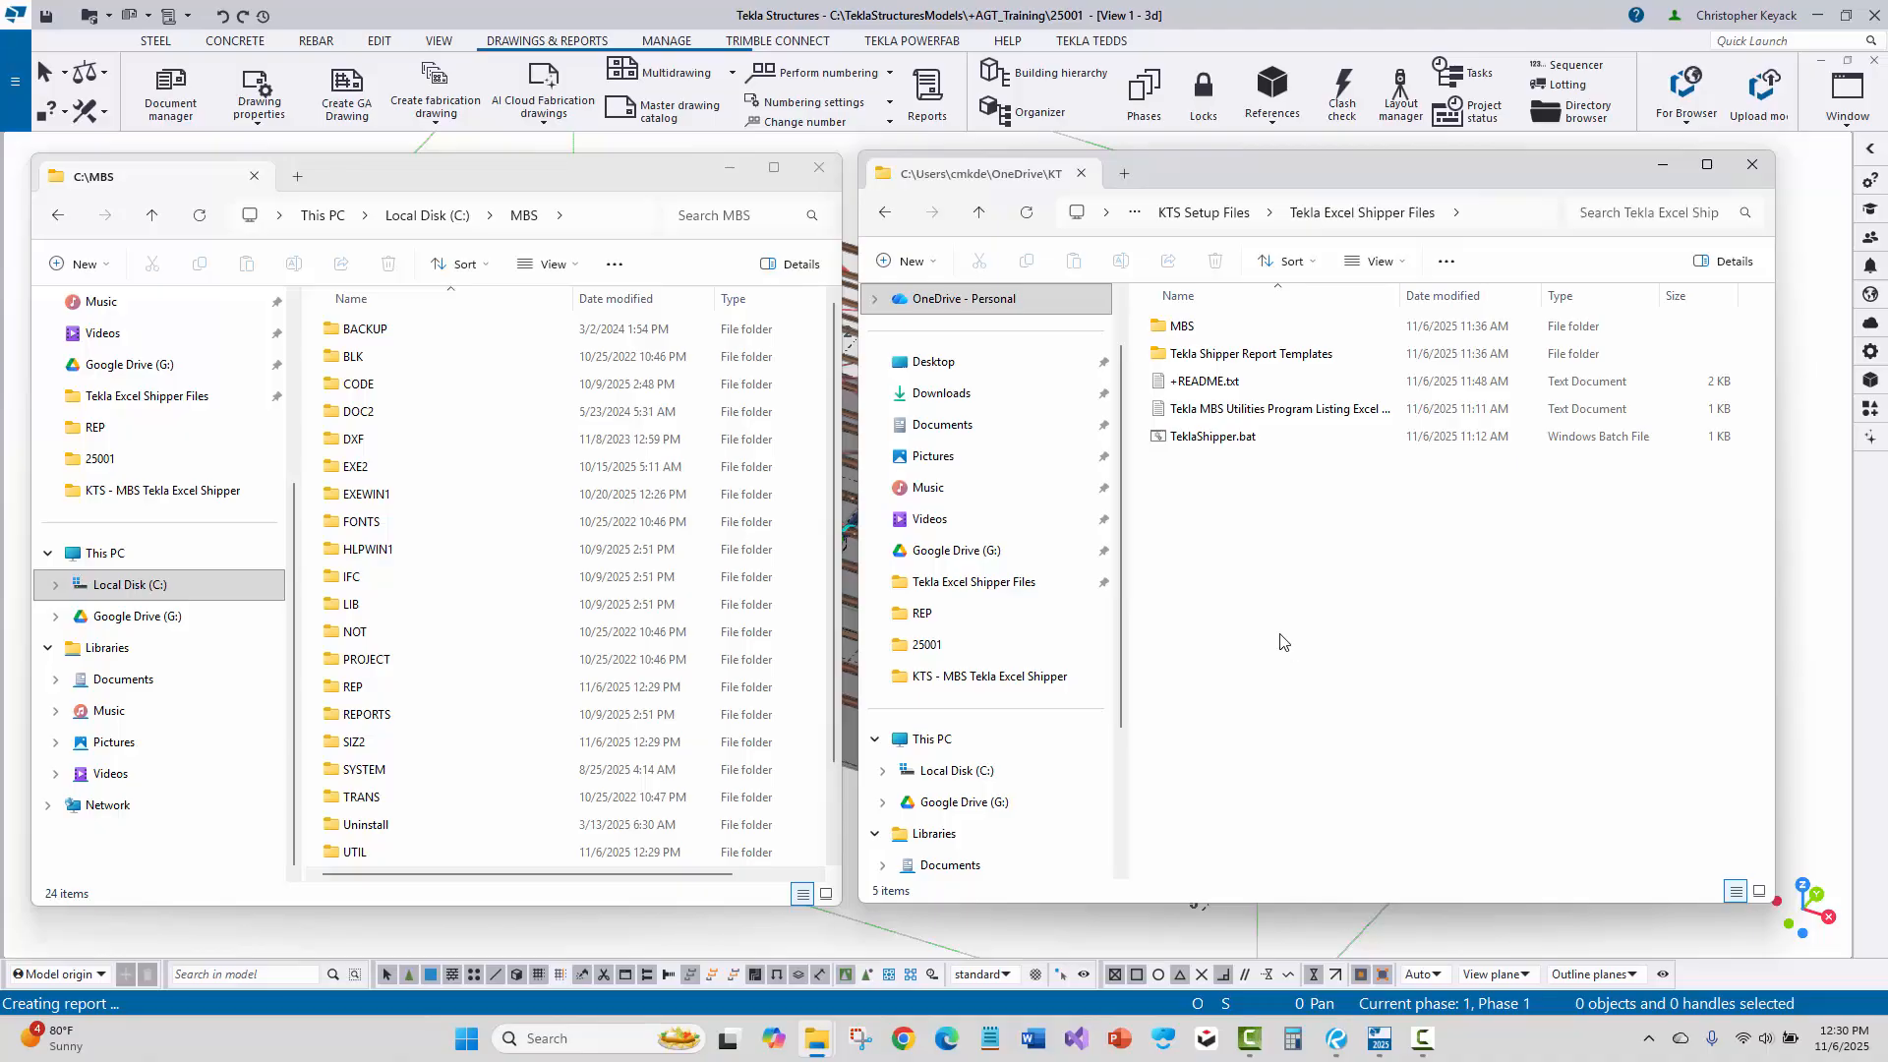
{"action": "left_click", "coordinate": [1225, 328]}
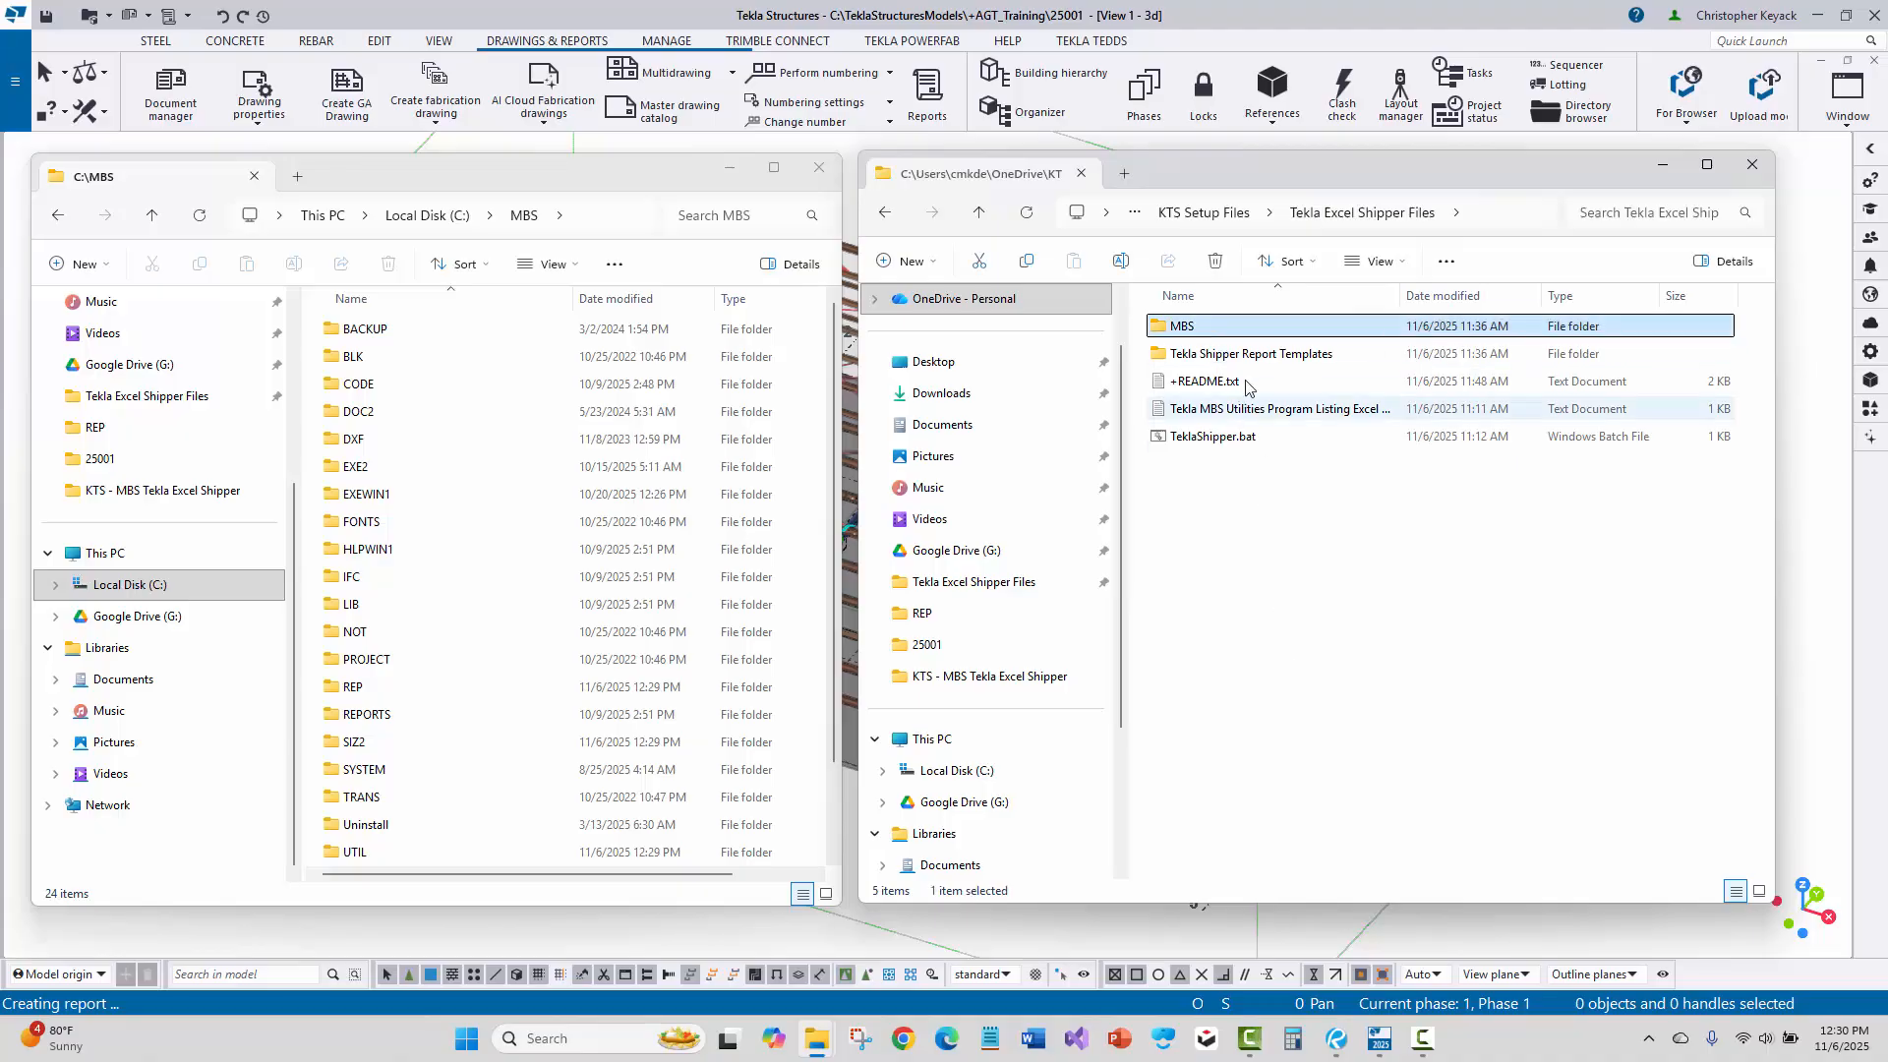
{"action": "double_click", "coordinate": [1246, 330]}
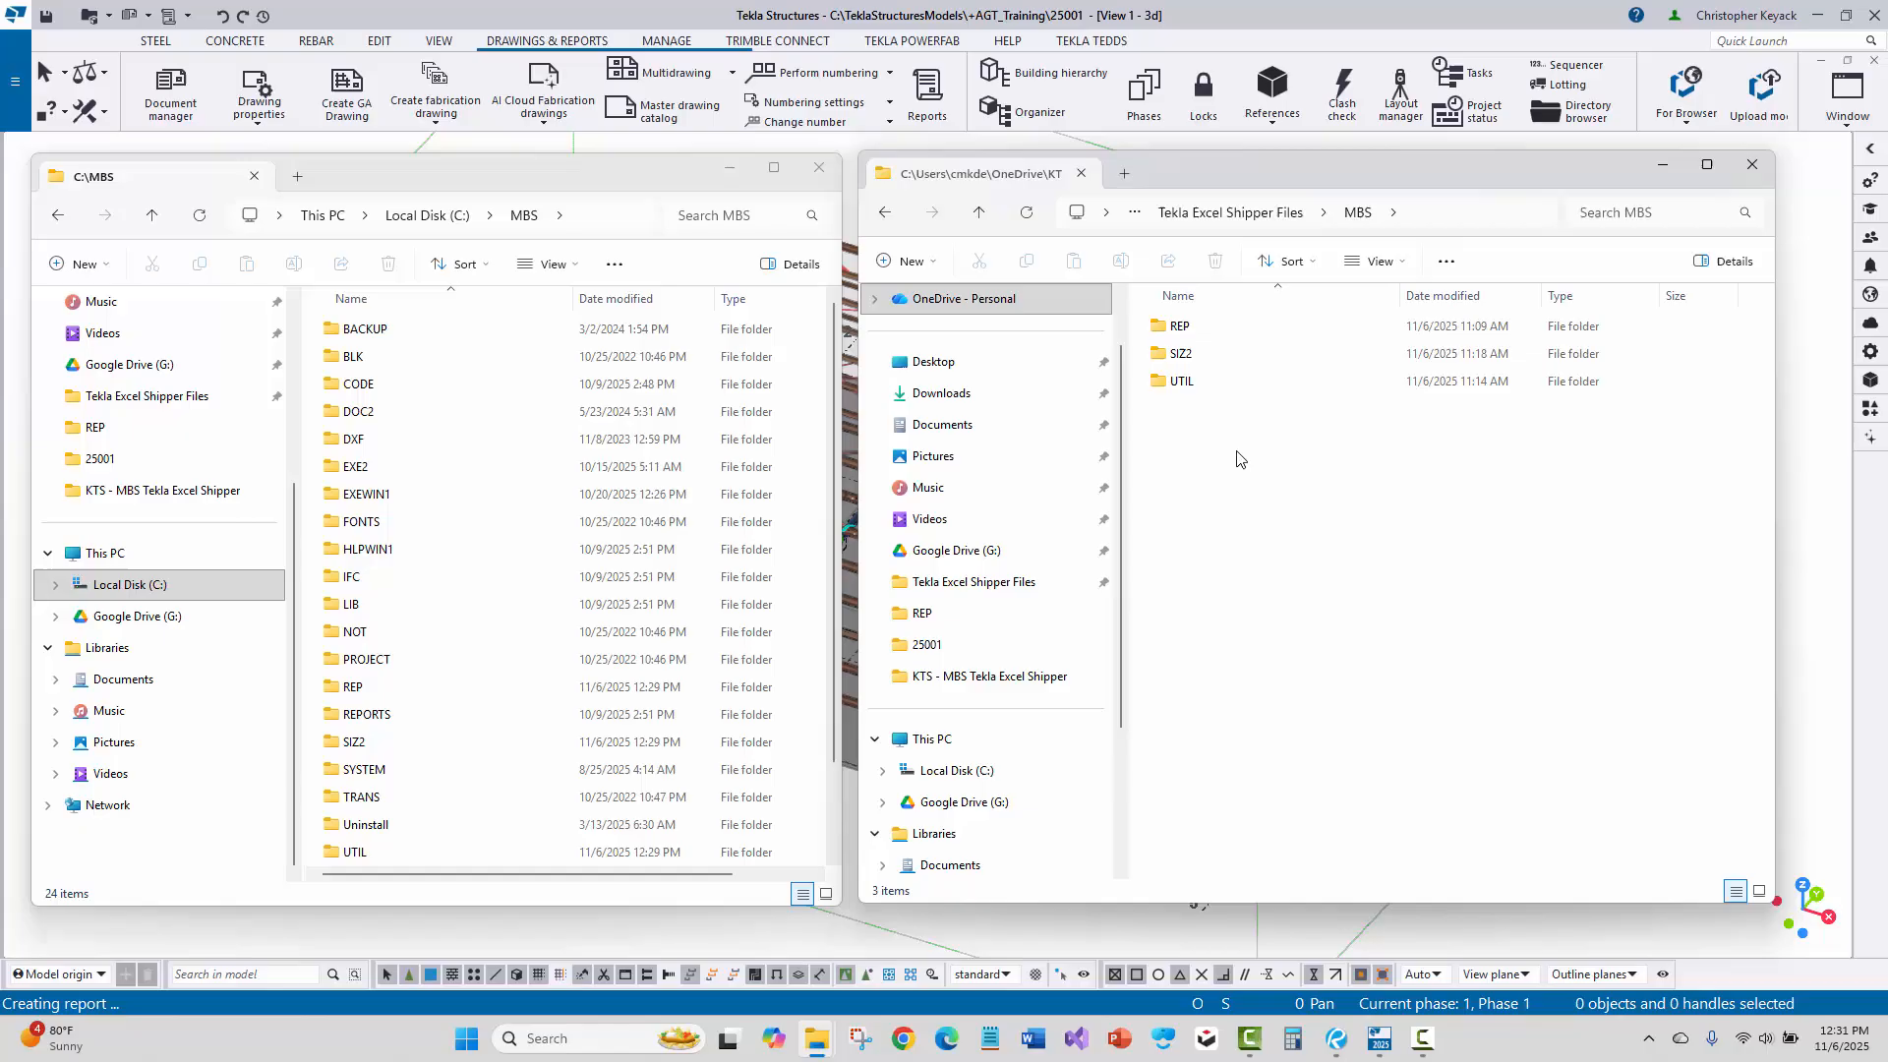
Inspect the page and field definitions in TEKLAShipper.frm from the REP folder, closing the file when done.
{"action": "double_click", "coordinate": [1195, 328]}
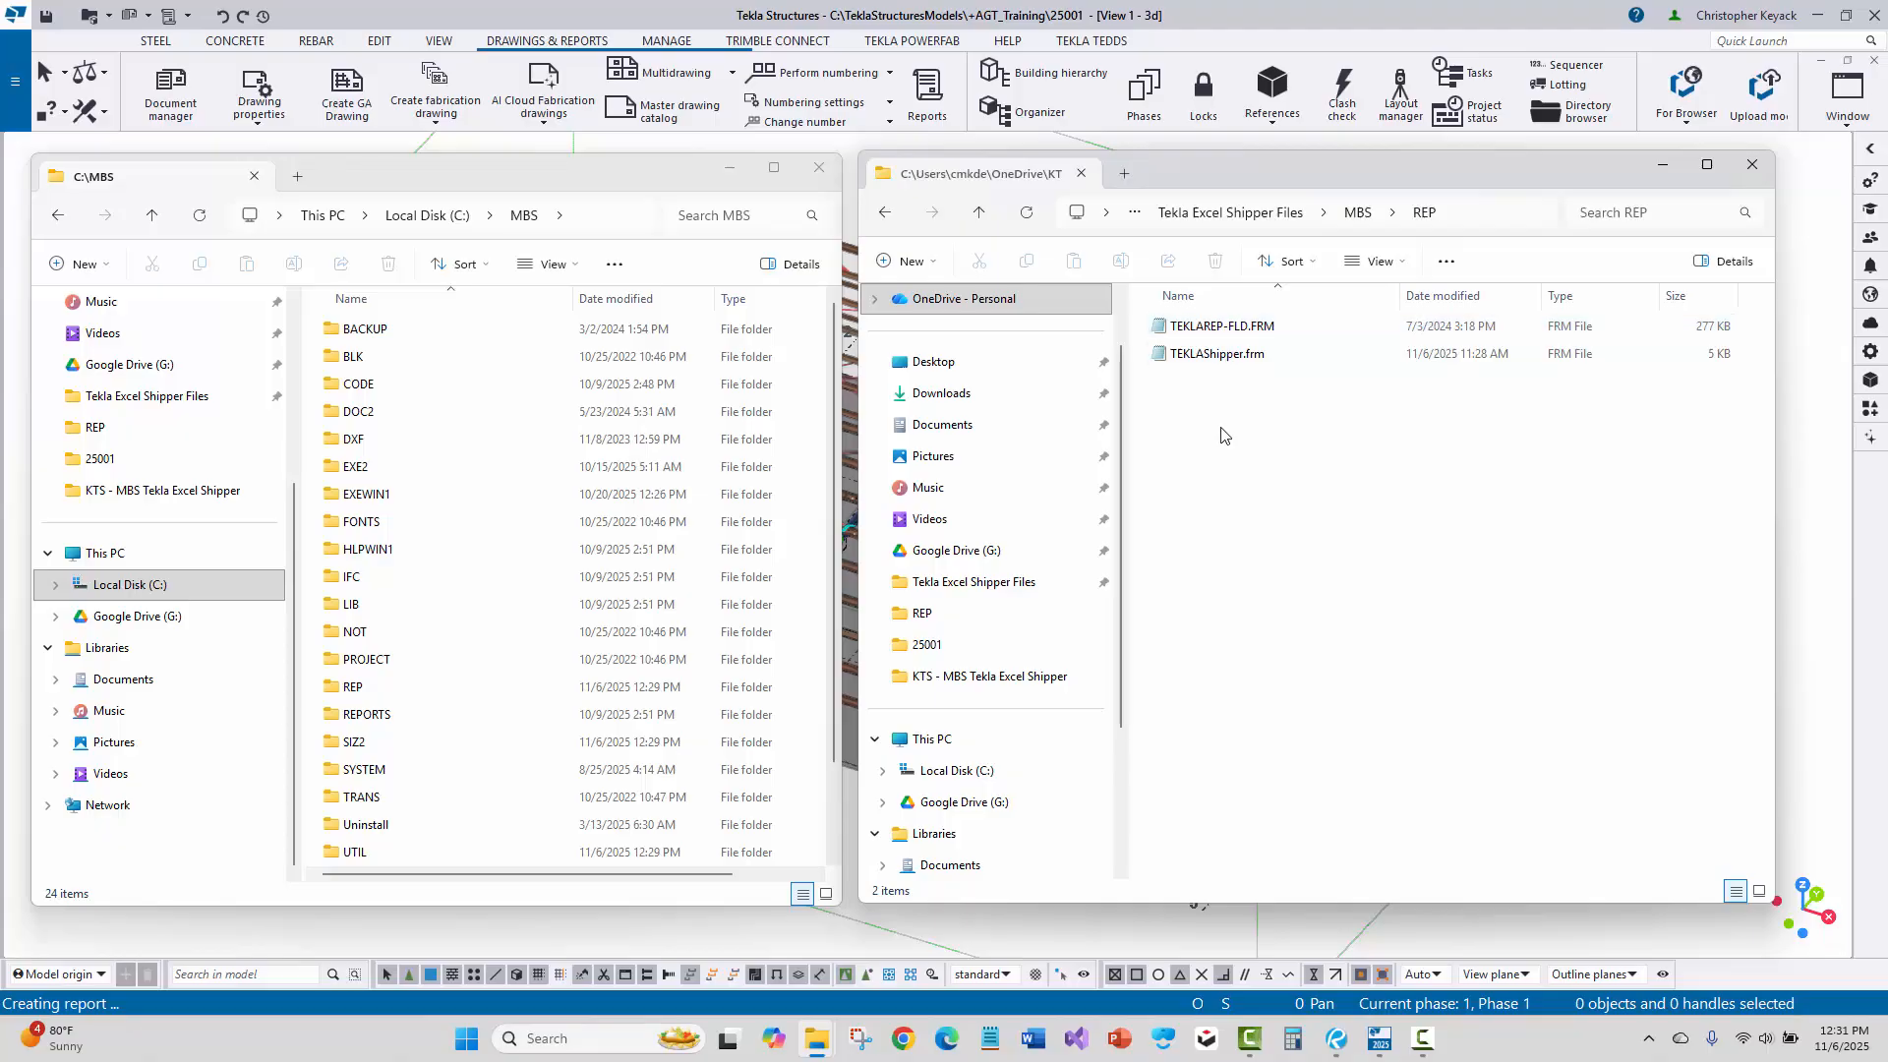
{"action": "left_click", "coordinate": [1230, 356]}
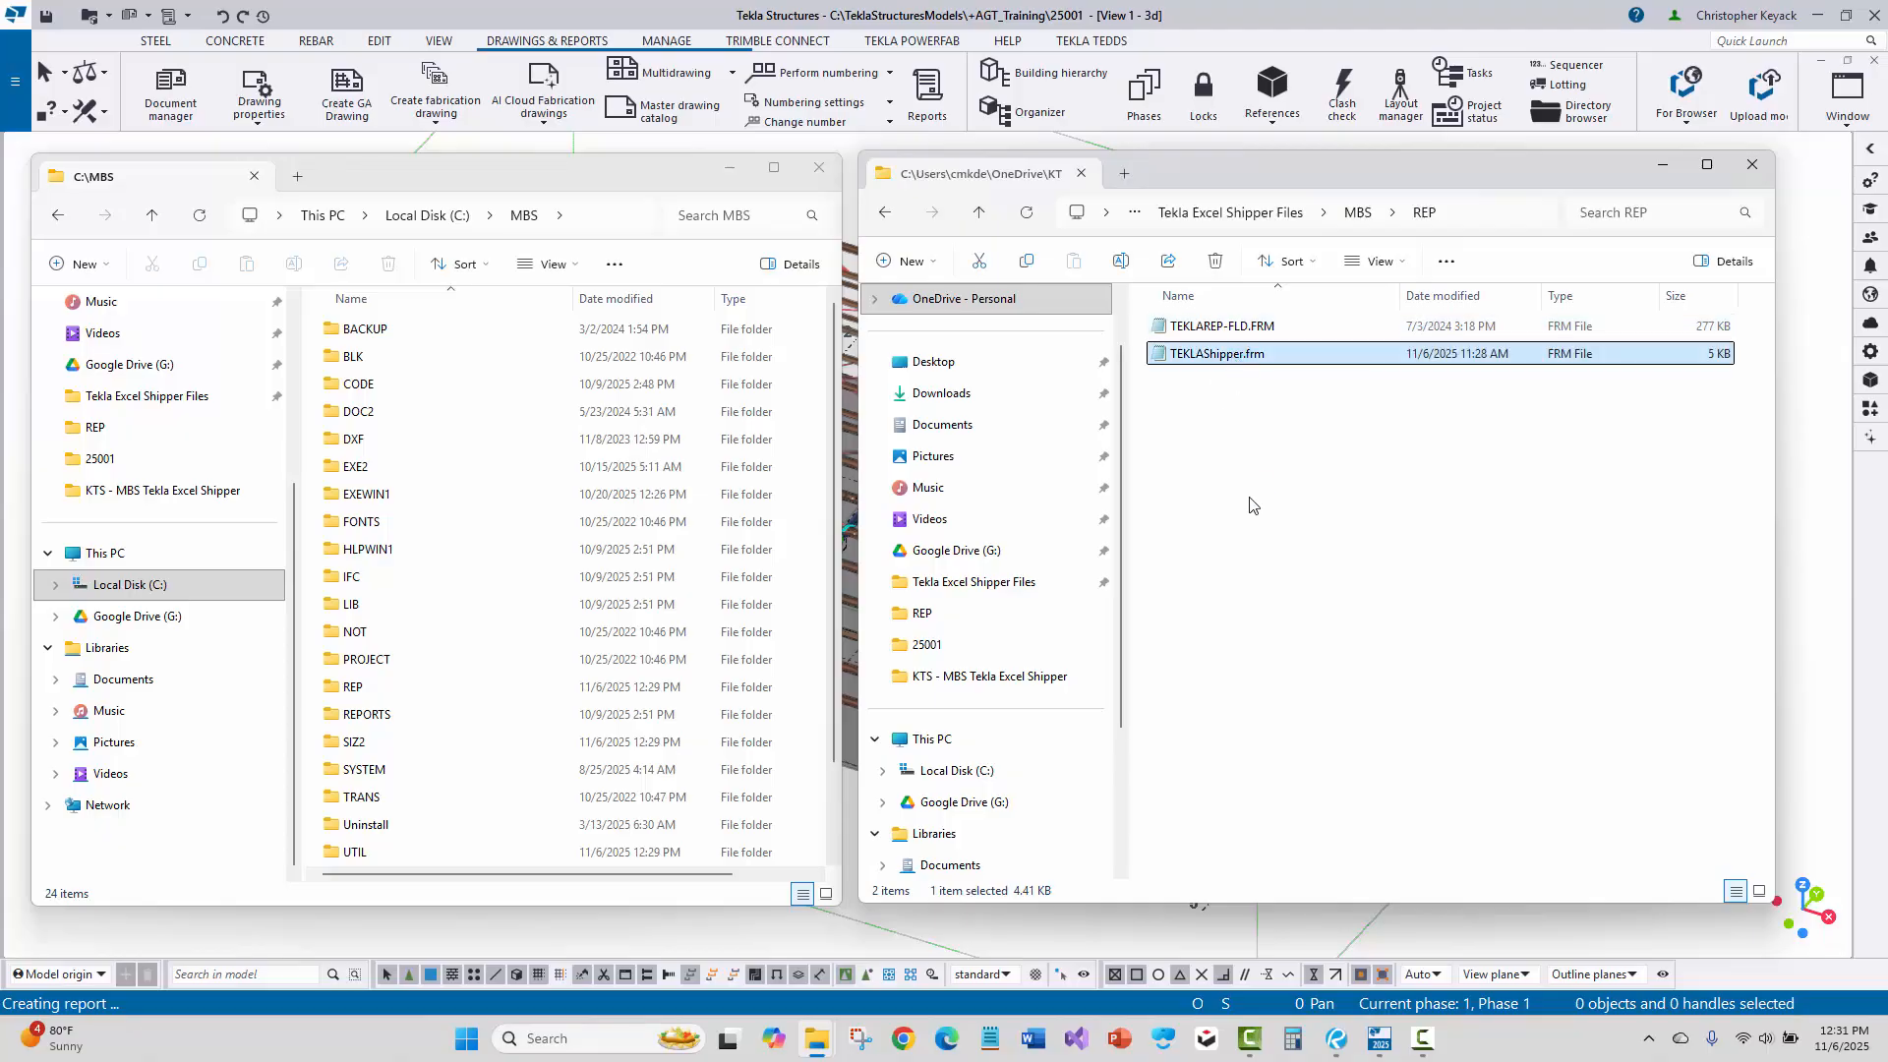
{"action": "left_click_drag", "start_coordinate": [1887, 324], "coordinate": [732, 218]}
{"action": "scroll", "coordinate": [775, 468], "scroll_direction": "down", "scroll_amount": 4}
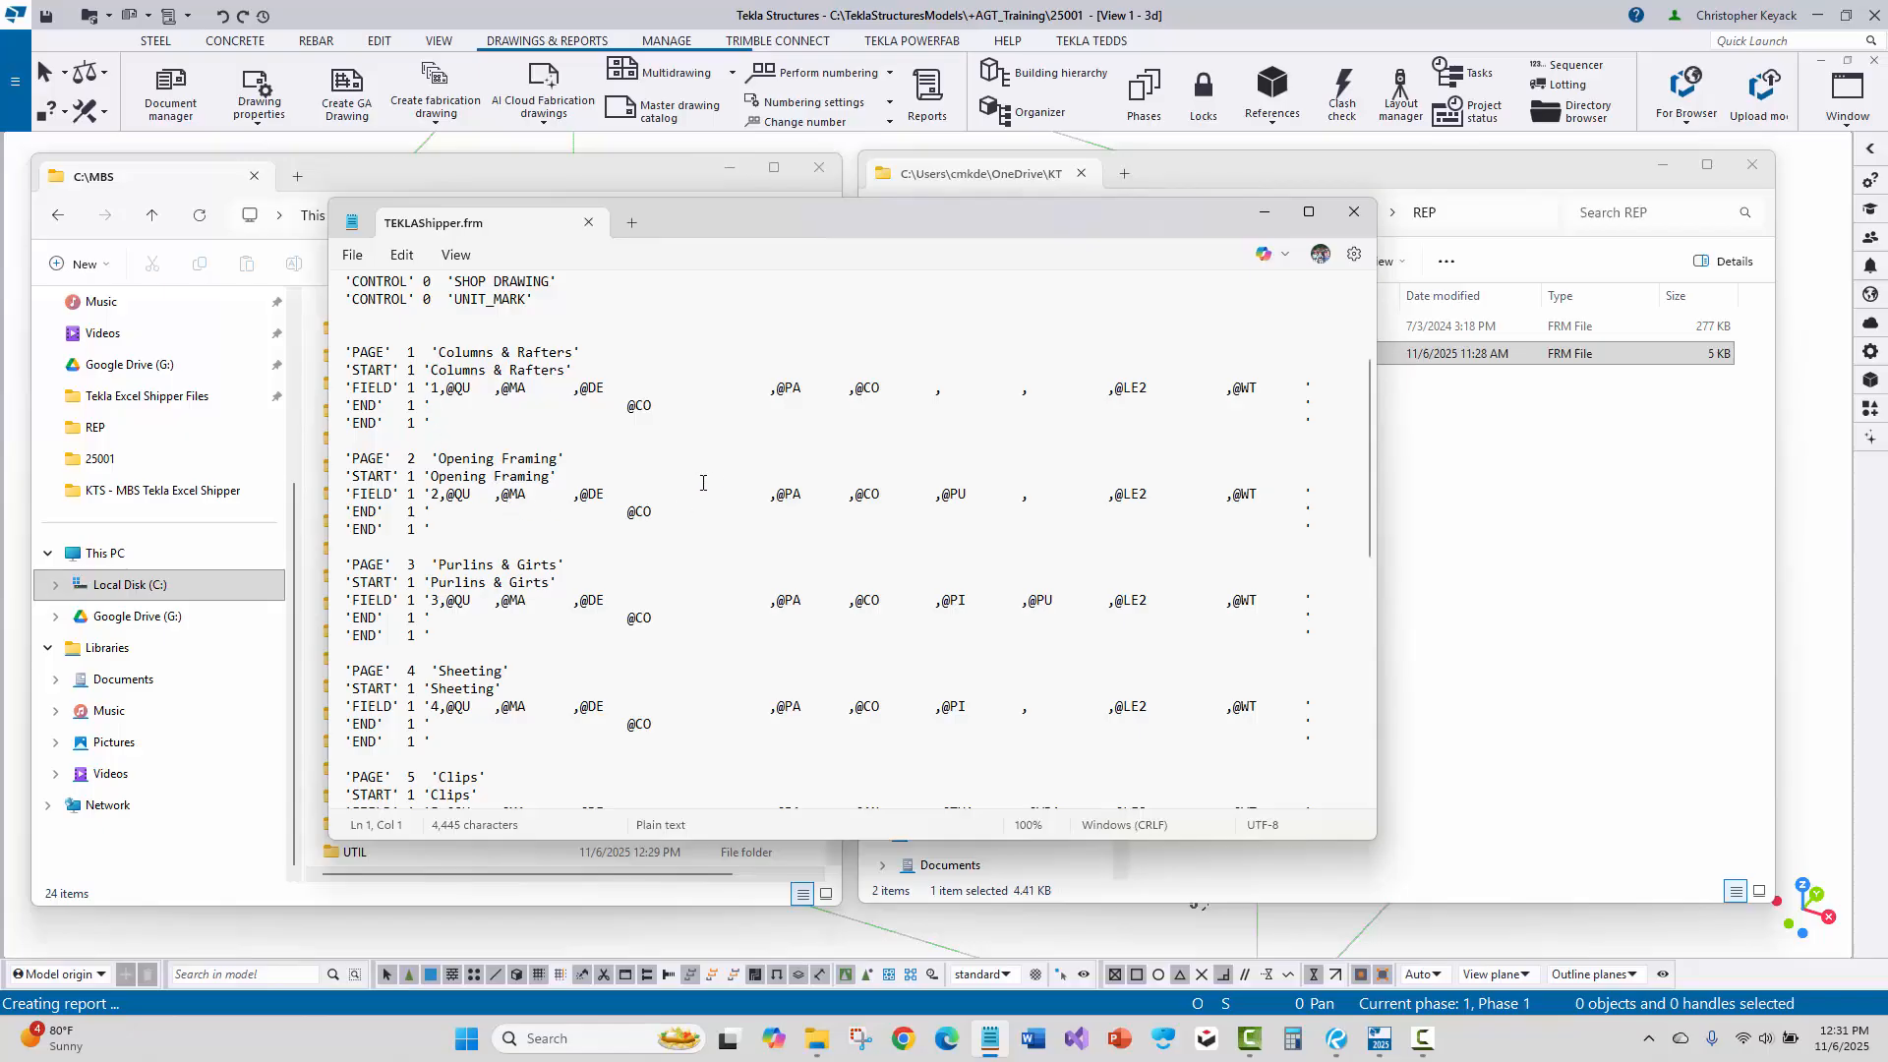
{"action": "left_click", "coordinate": [588, 222]}
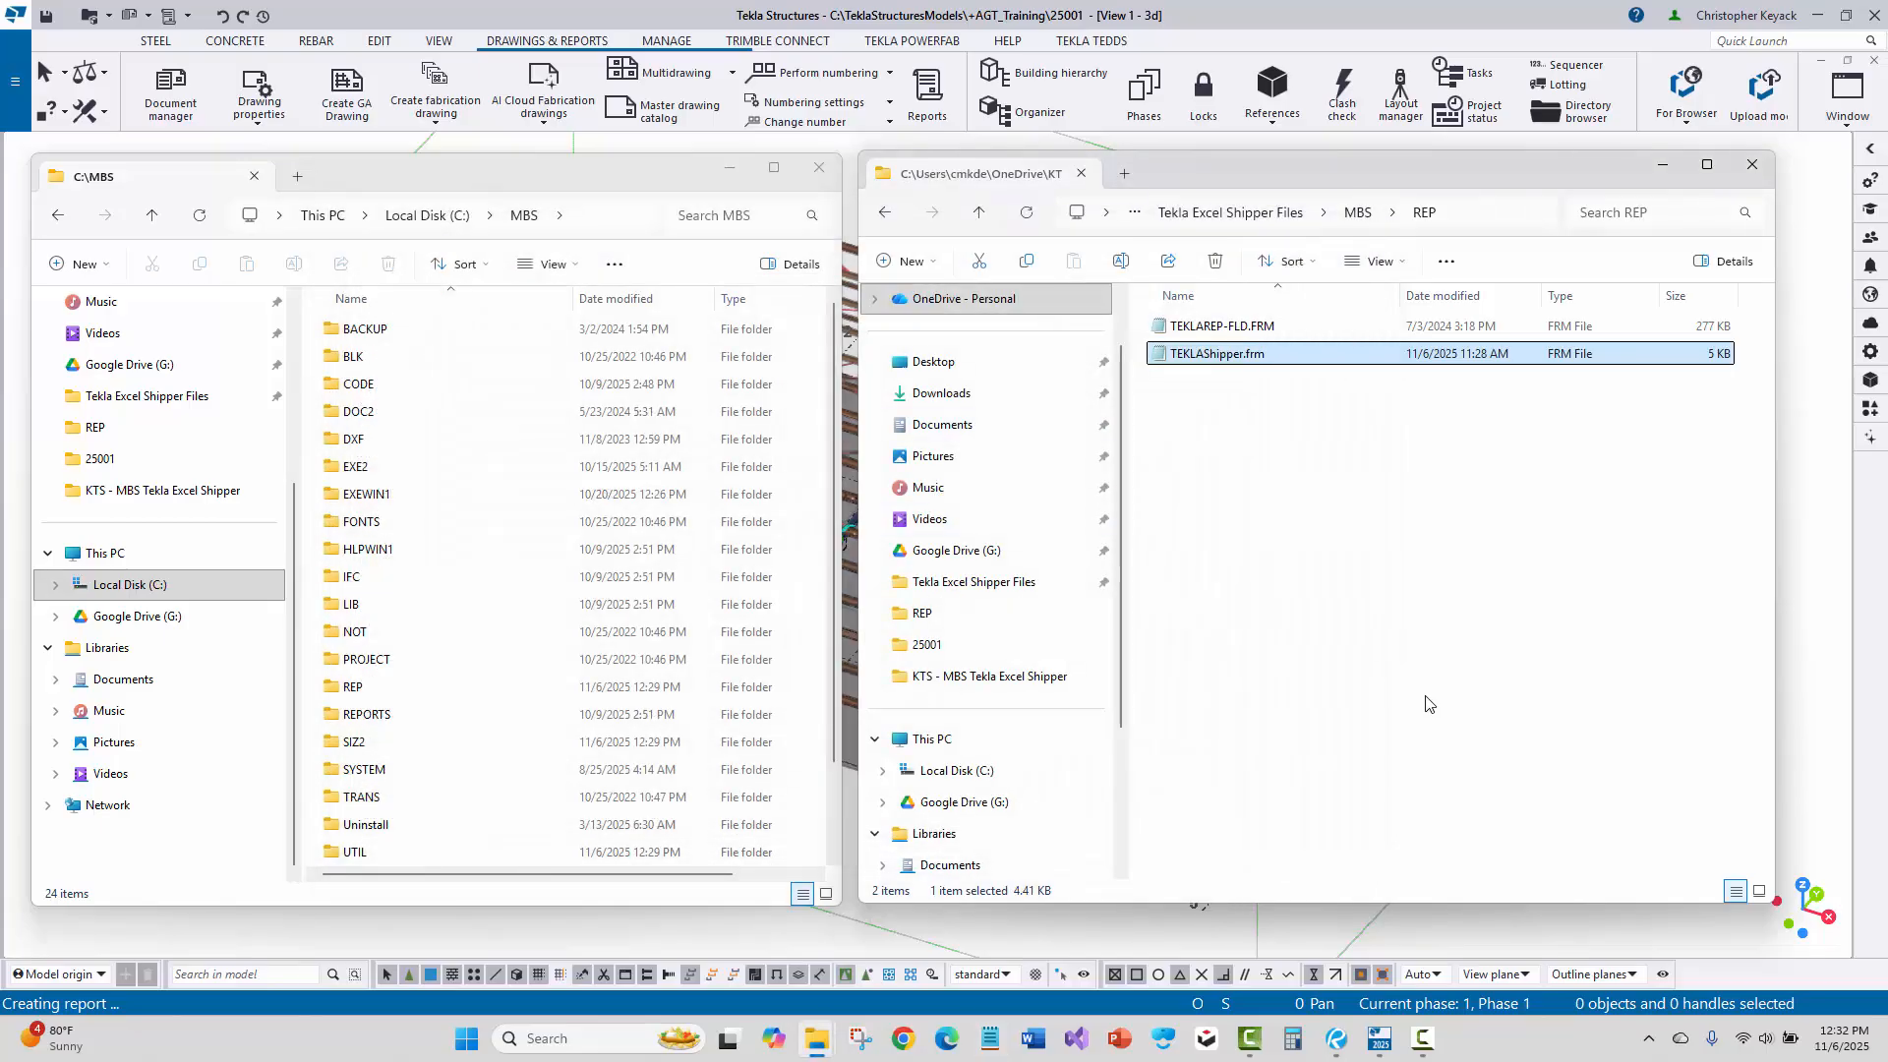
Inspect the DT_XREF_TEKLA.SIZ cross-reference file in the SIZ2 folder, closing it when done.
{"action": "left_click", "coordinate": [1431, 705]}
{"action": "left_click", "coordinate": [1359, 212]}
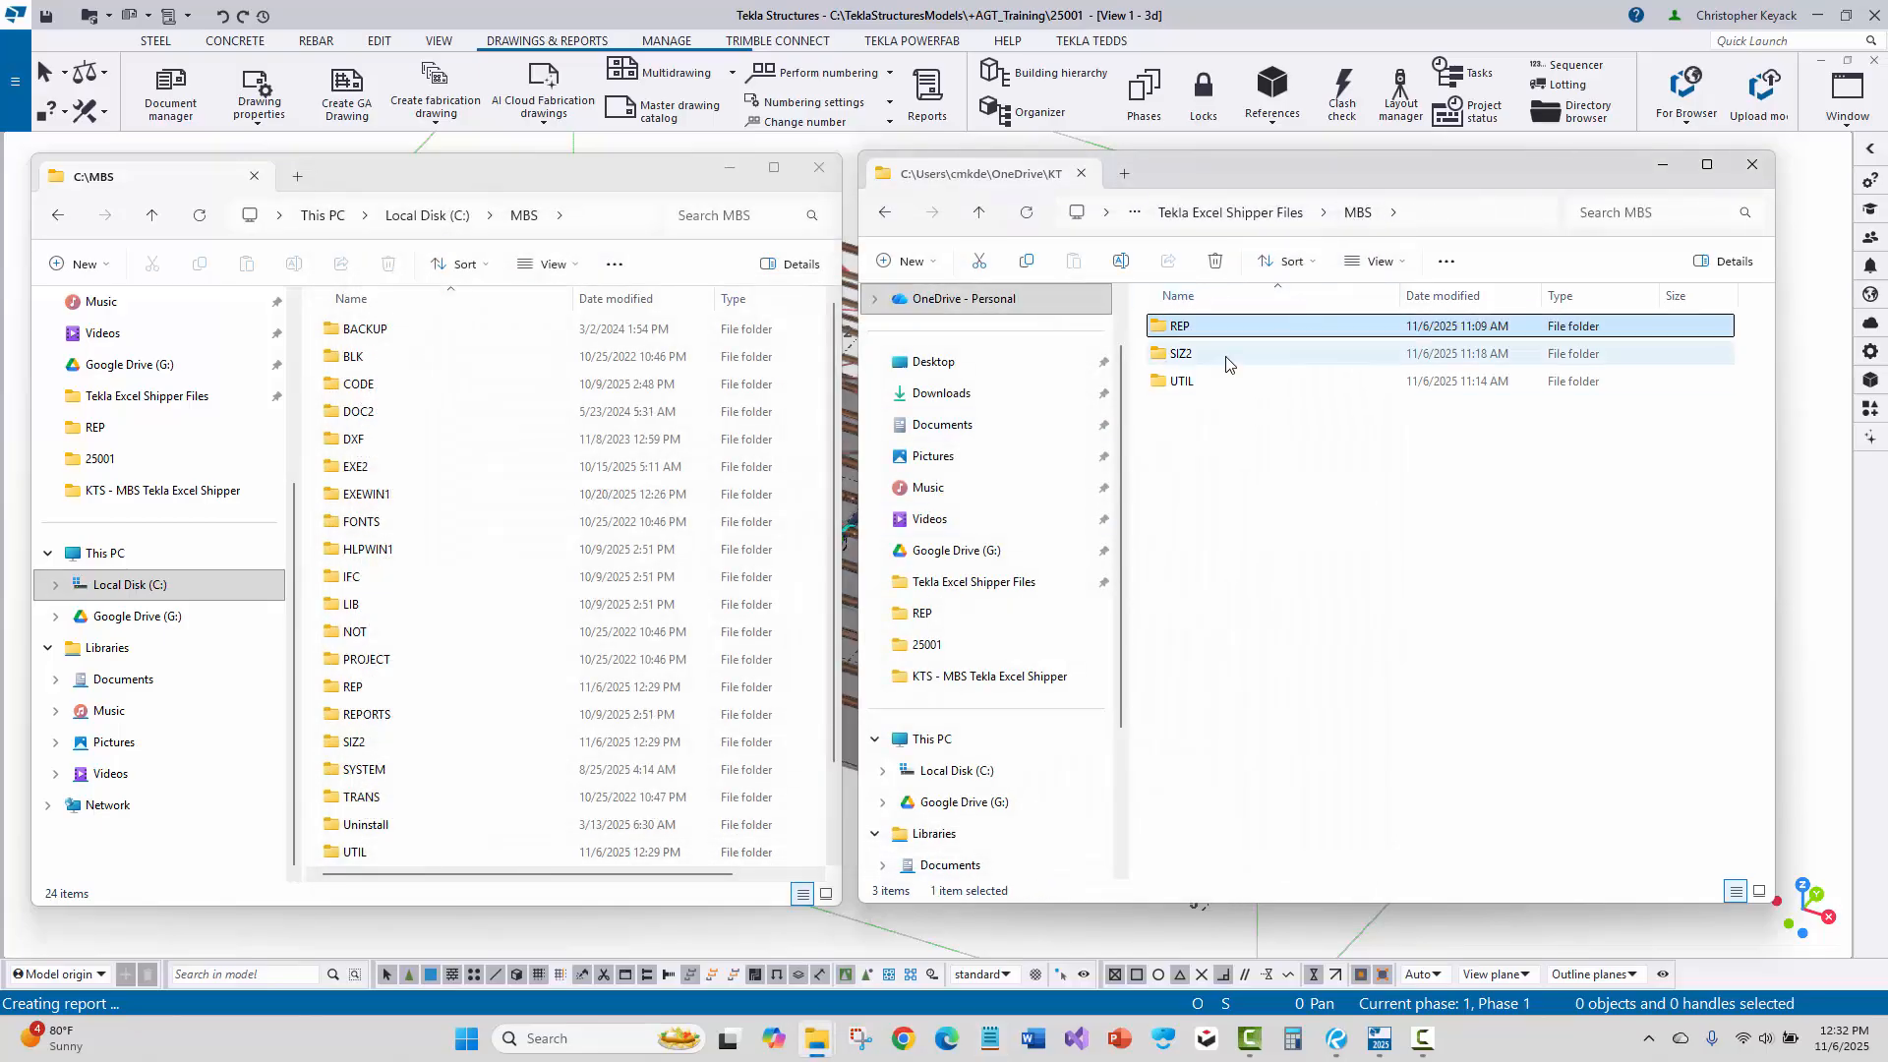
{"action": "double_click", "coordinate": [1226, 361]}
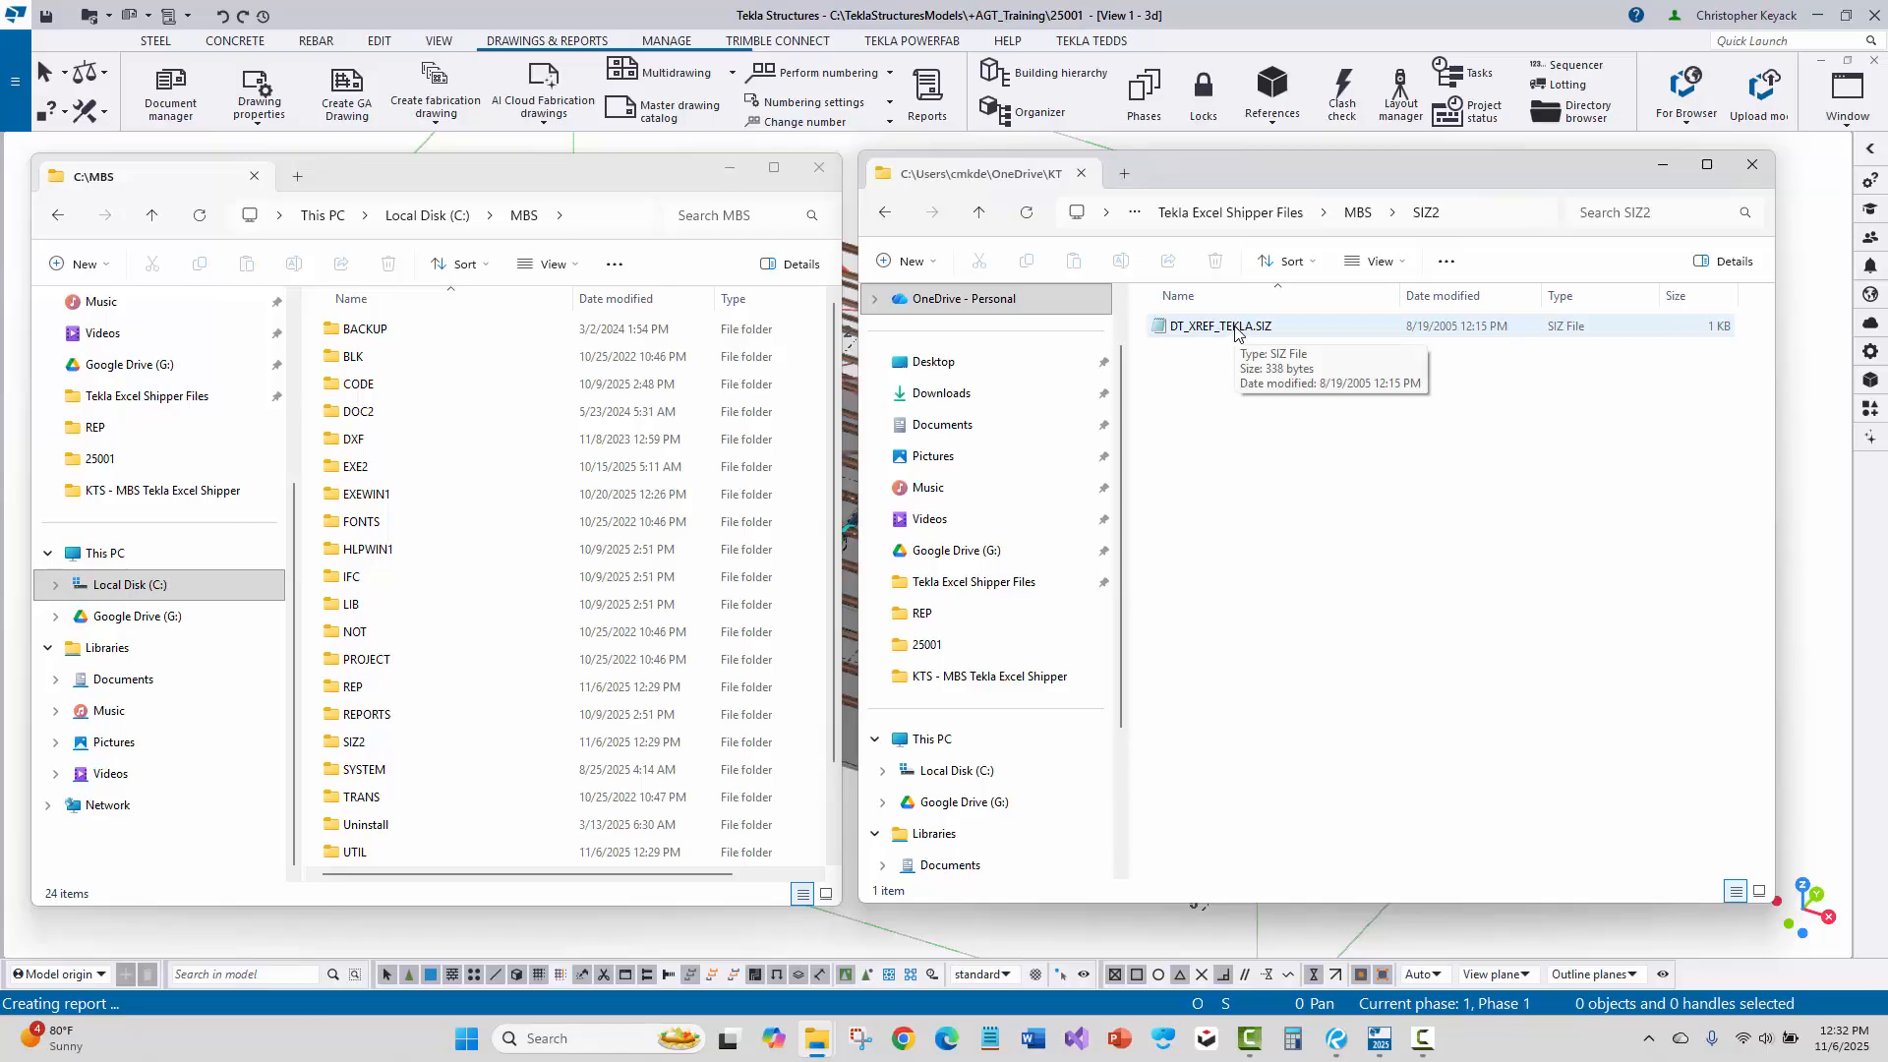
{"action": "double_click", "coordinate": [1229, 326]}
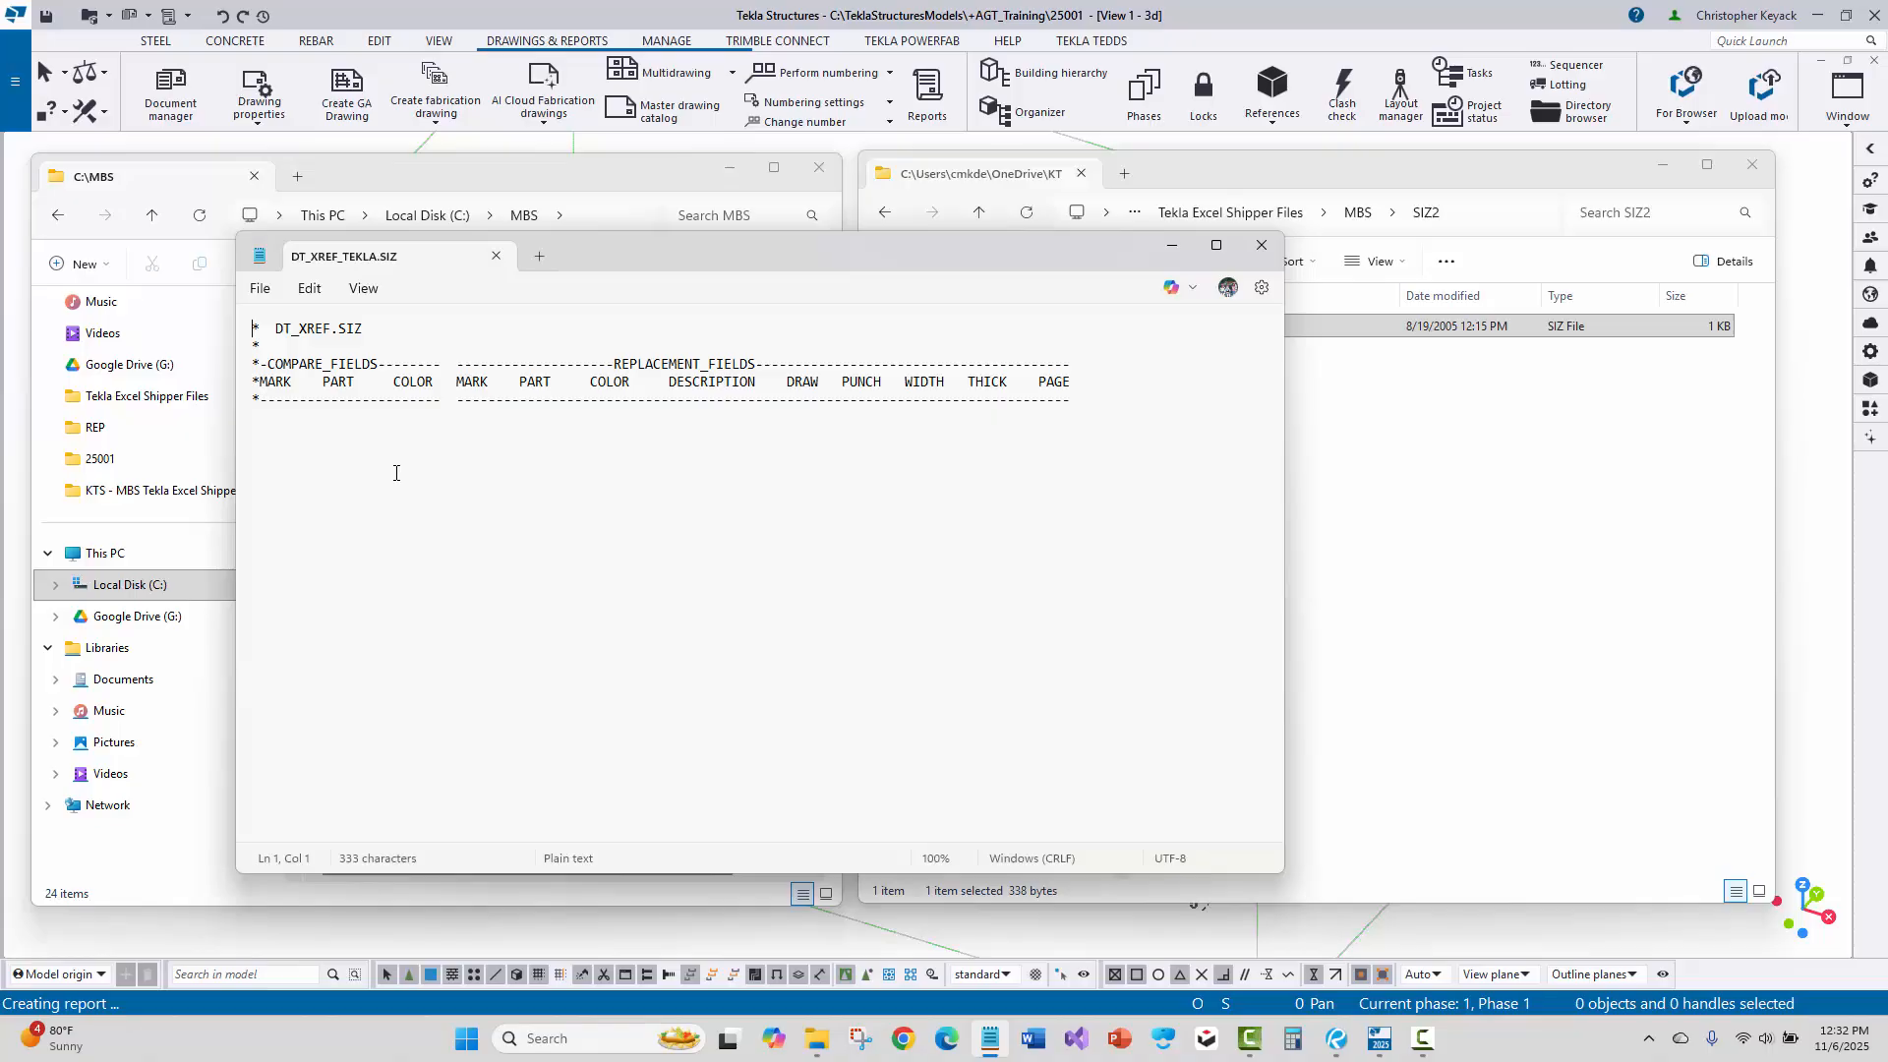
{"action": "left_click", "coordinate": [1262, 245]}
Check the contents of the UTIL folder and return to the setup files' MBS folder.
{"action": "left_click", "coordinate": [1355, 216]}
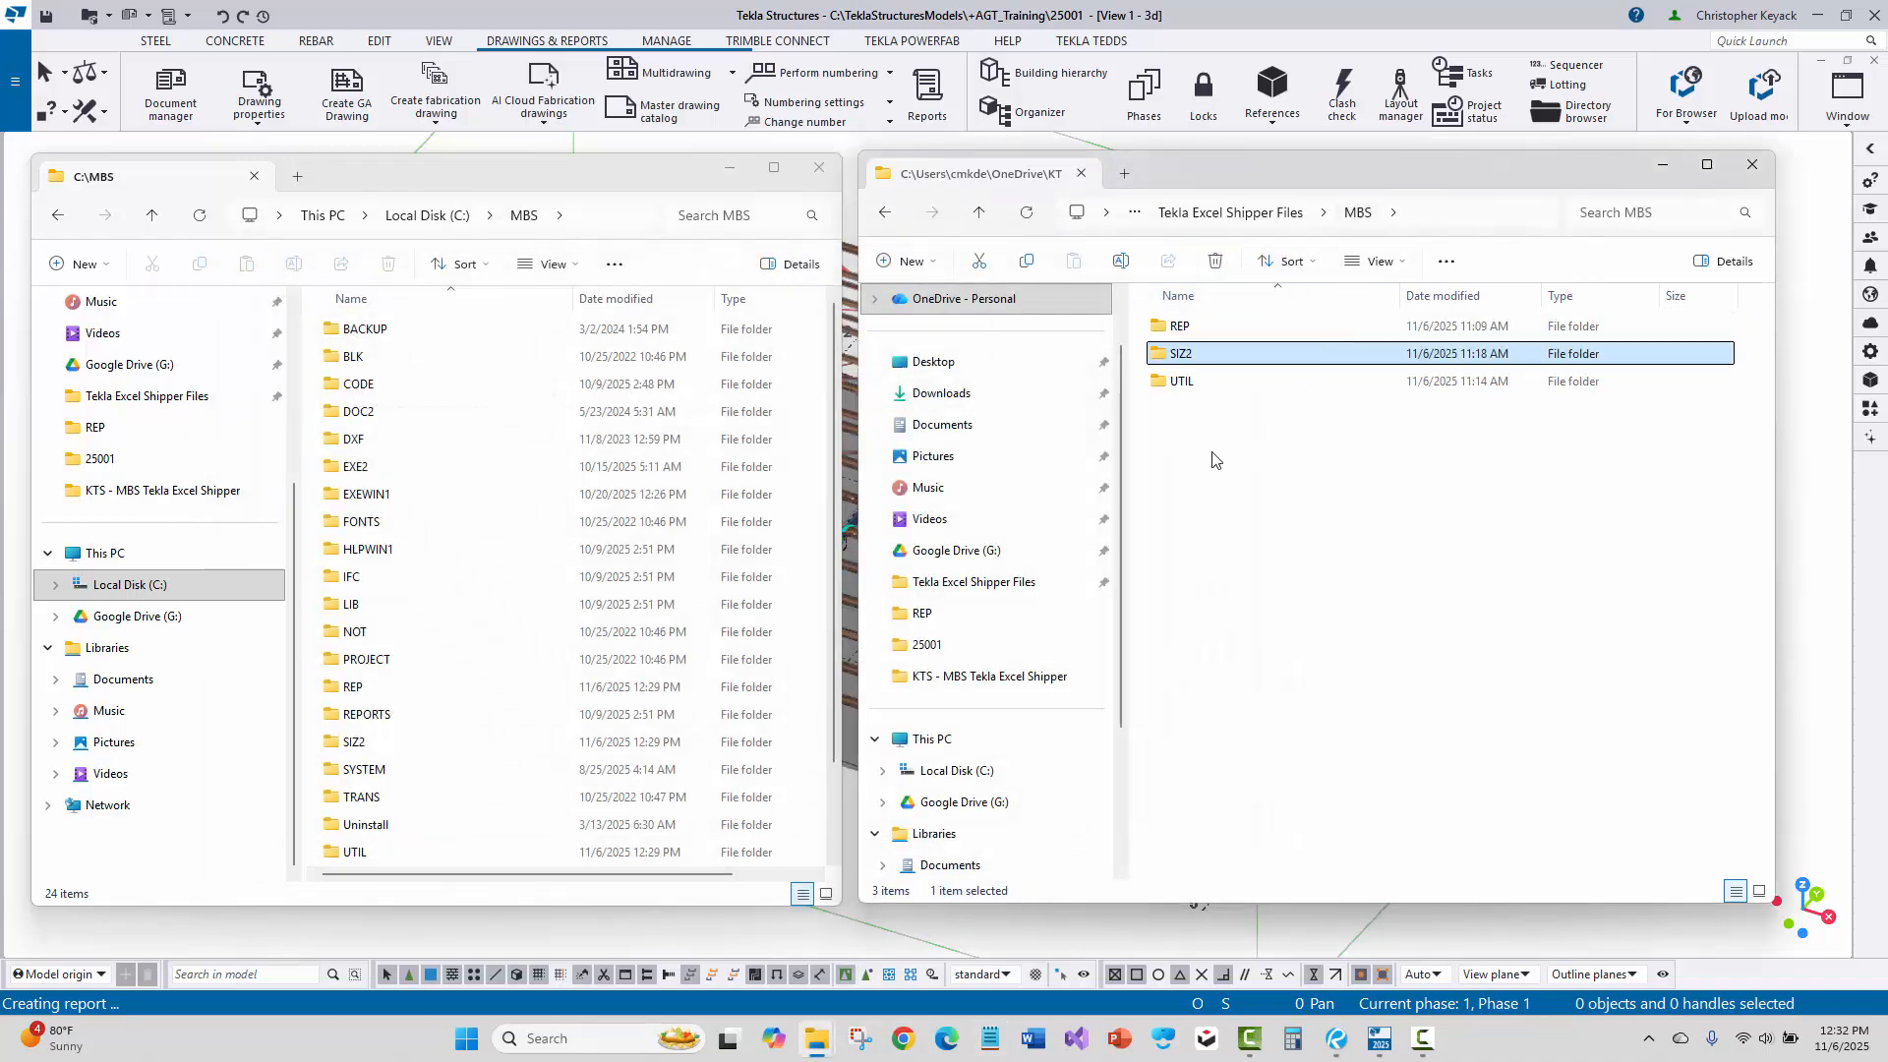
{"action": "double_click", "coordinate": [1200, 383]}
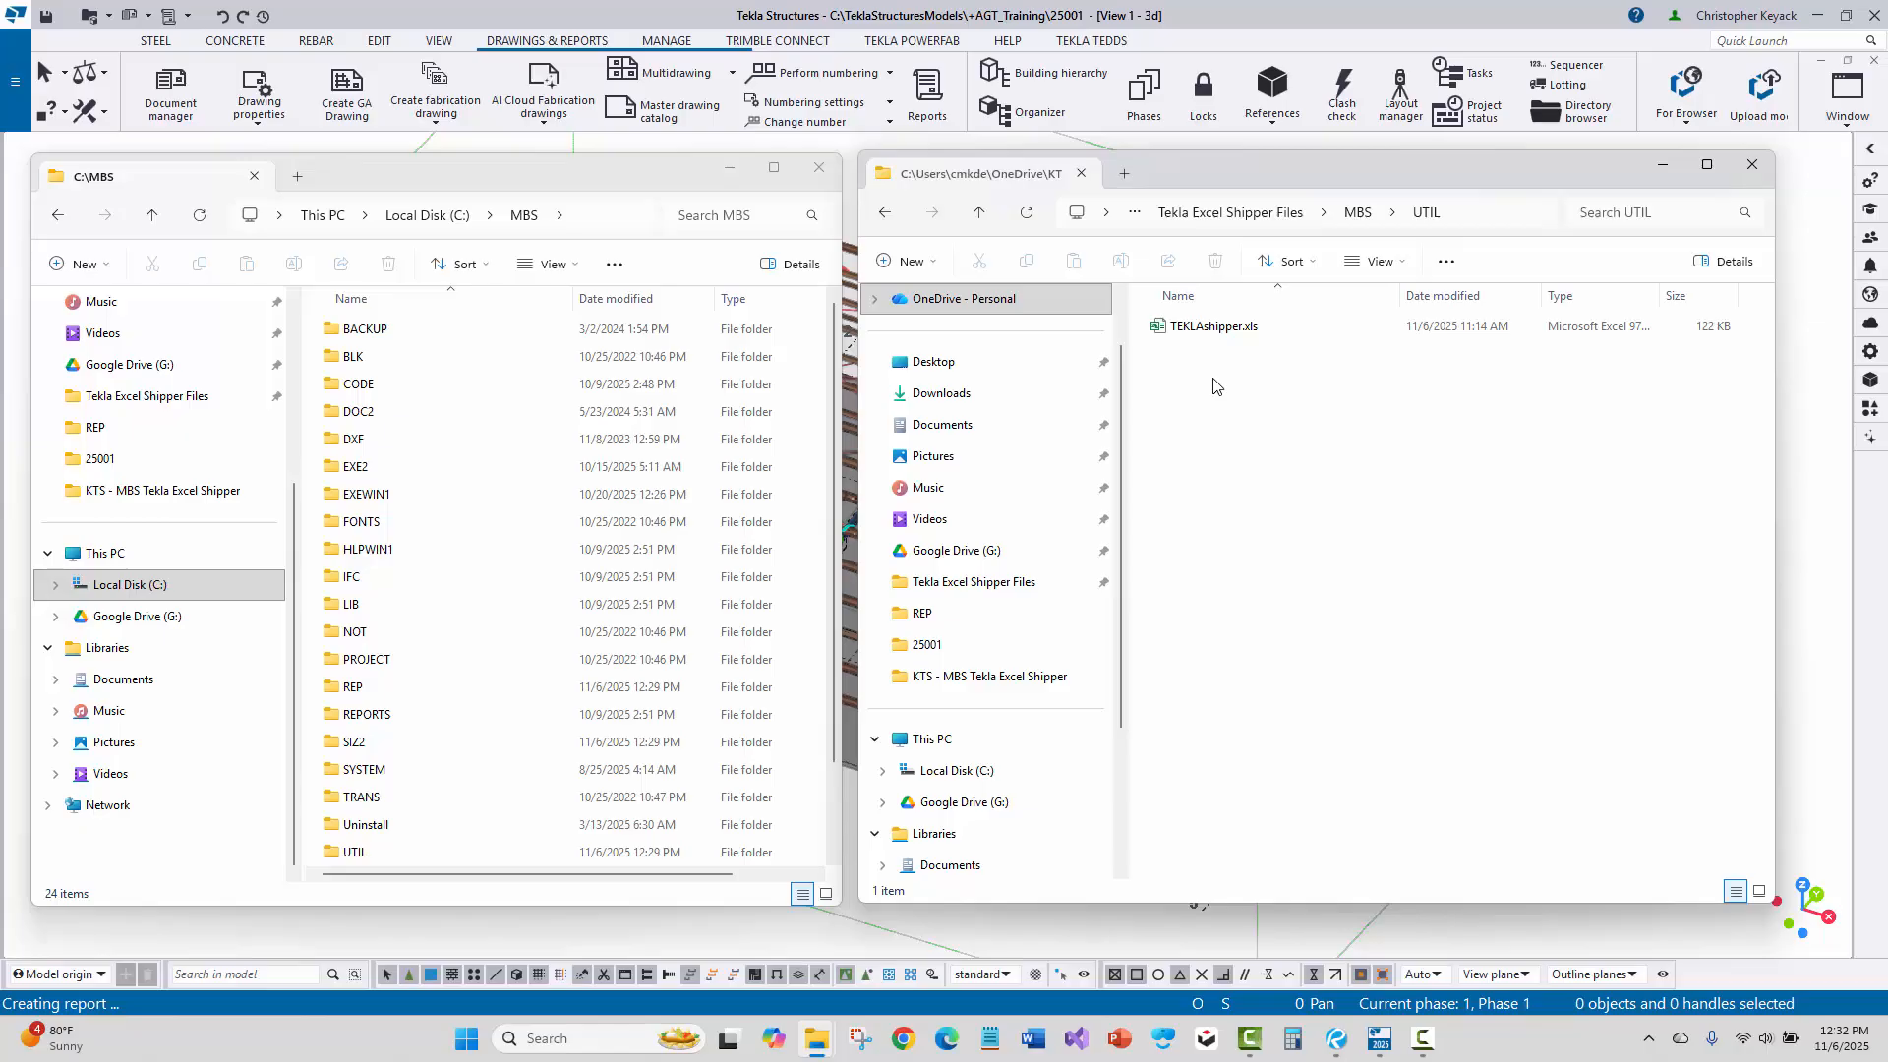
{"action": "left_click", "coordinate": [1357, 212]}
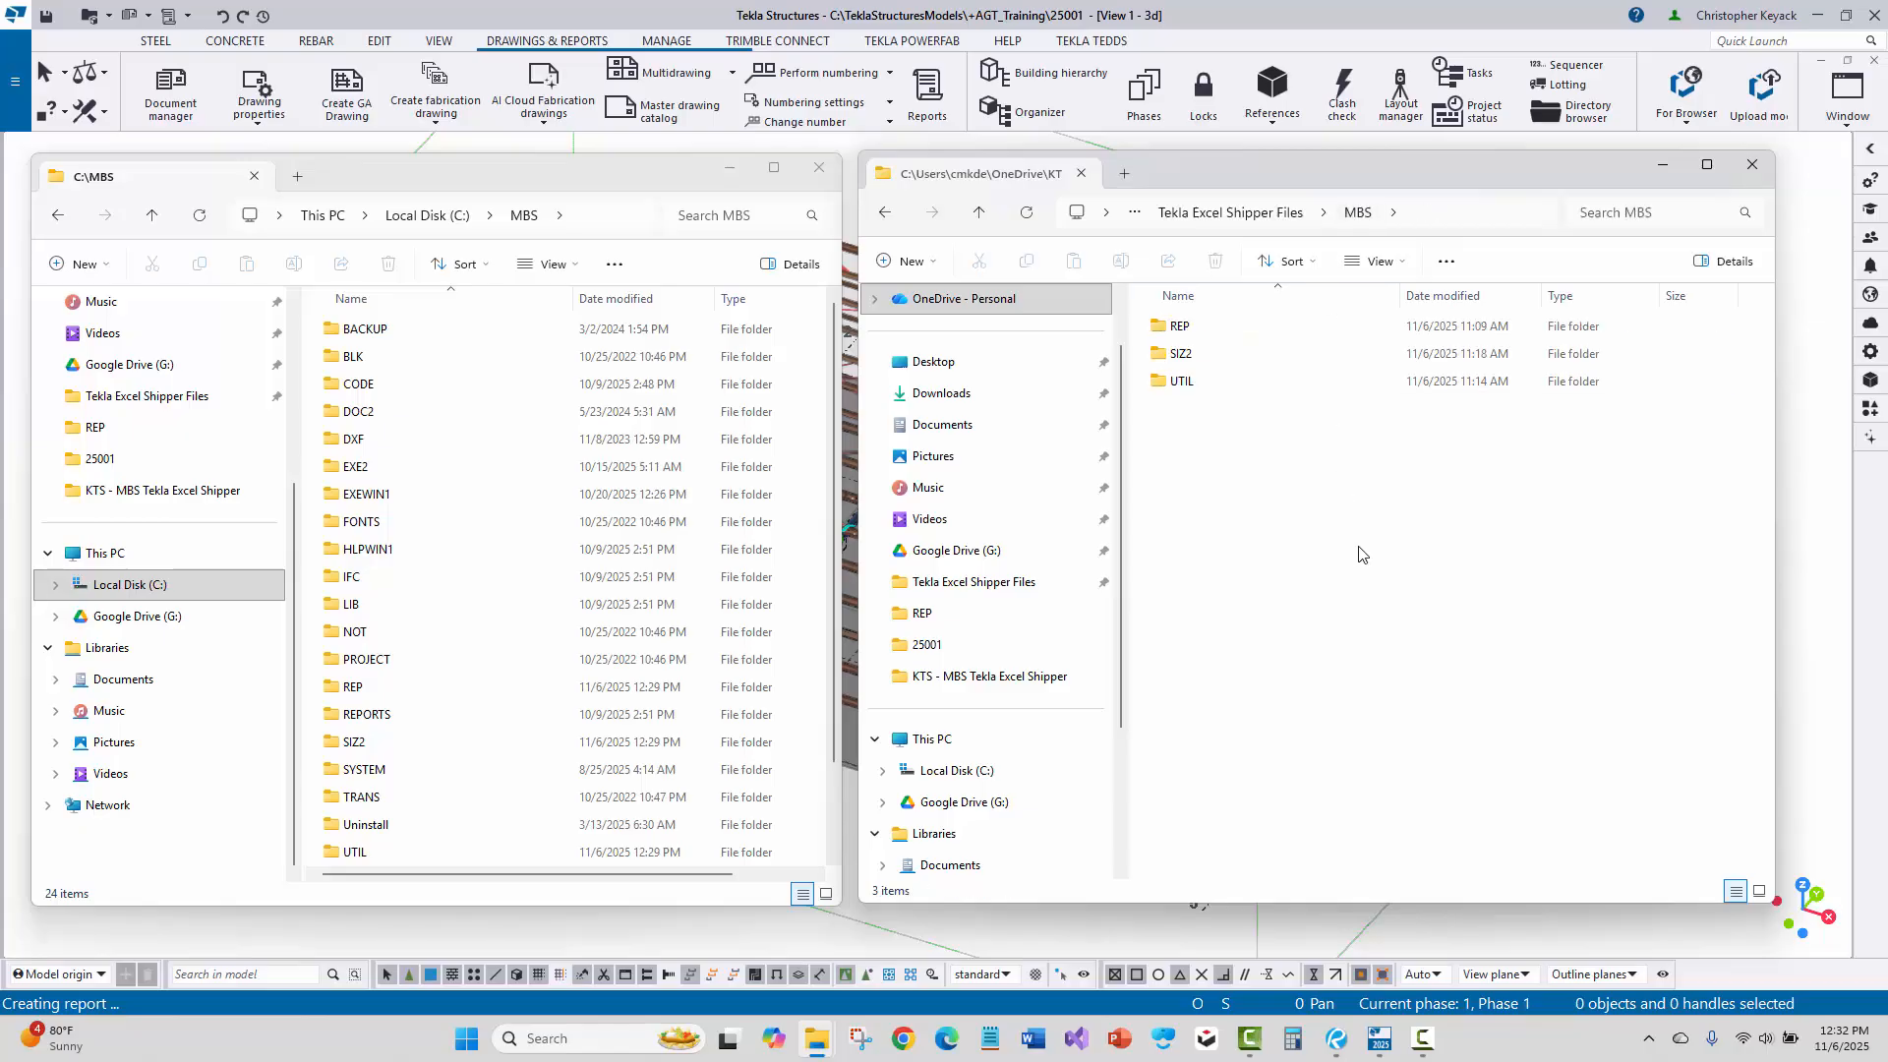
Copy the REP, SIZ2 and UTIL folders from the setup files into C:\MBS.
{"action": "left_click_drag", "start_coordinate": [1374, 535], "coordinate": [1190, 327]}
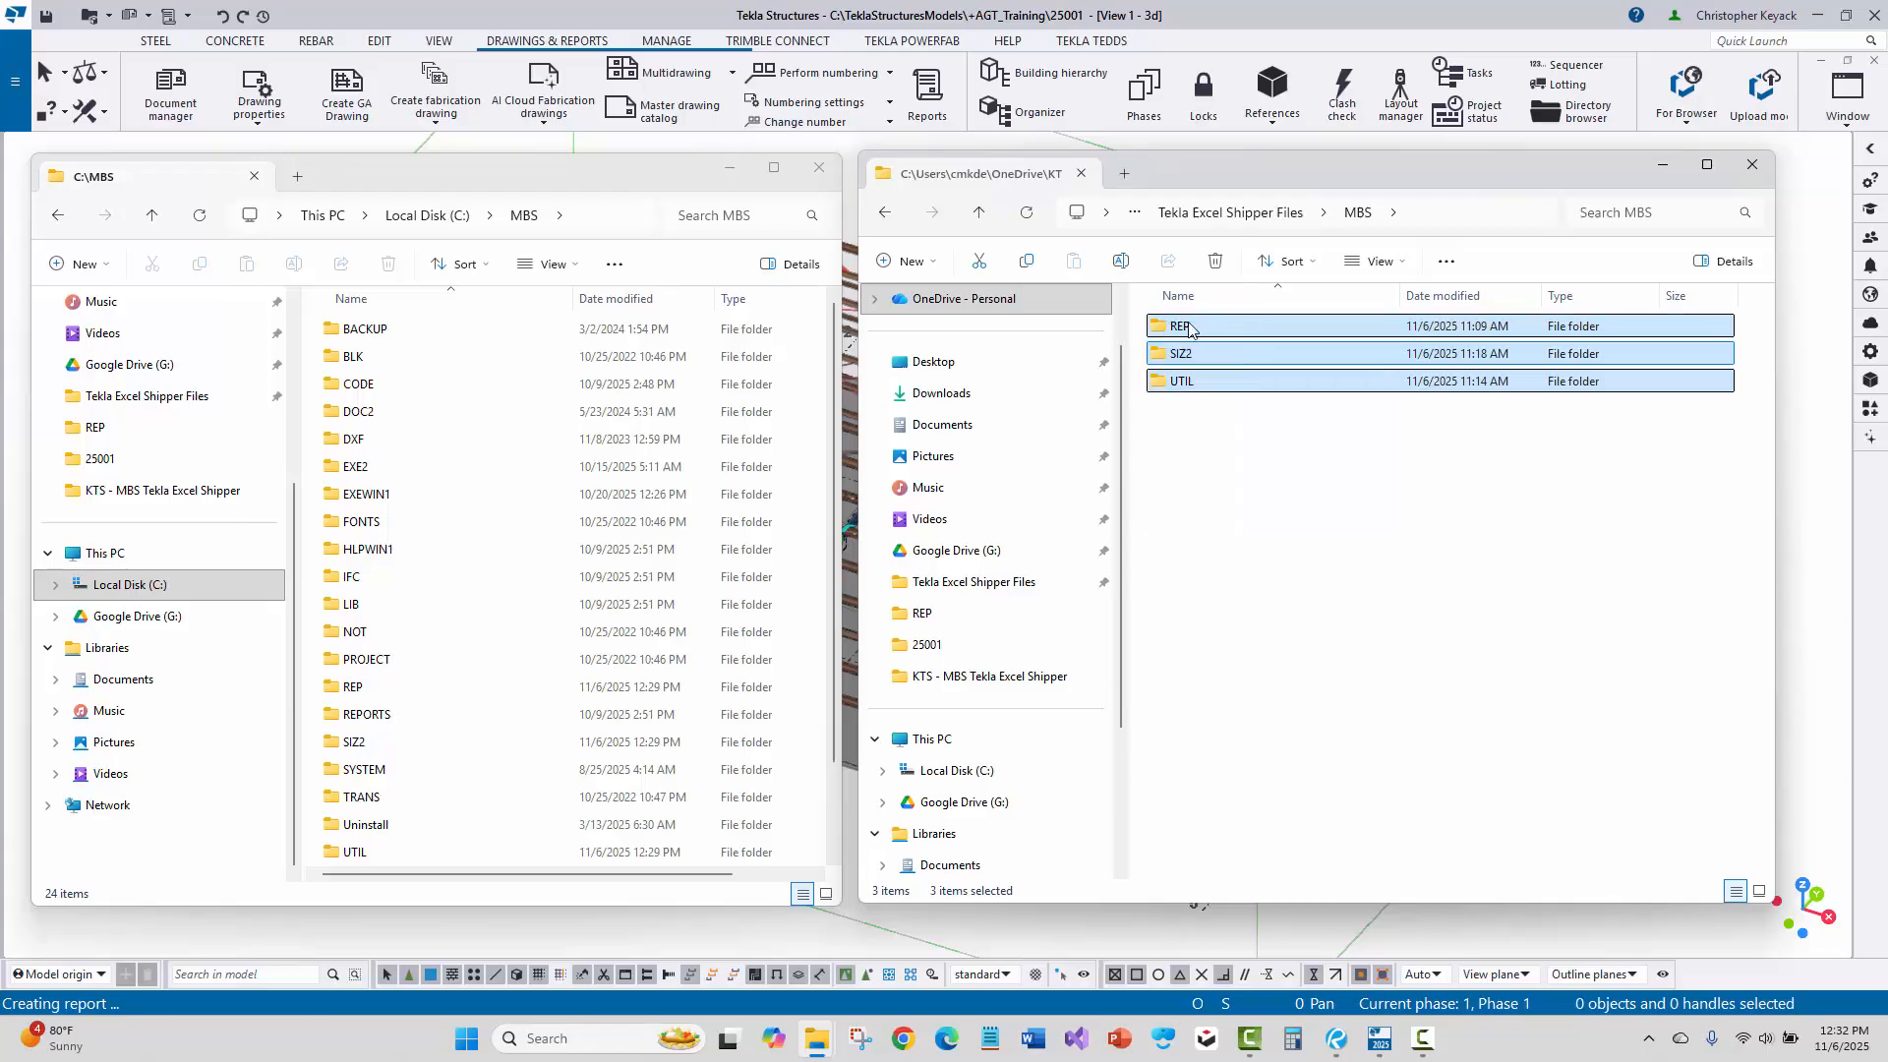
{"action": "right_click", "coordinate": [1190, 327]}
{"action": "left_click", "coordinate": [1284, 352]}
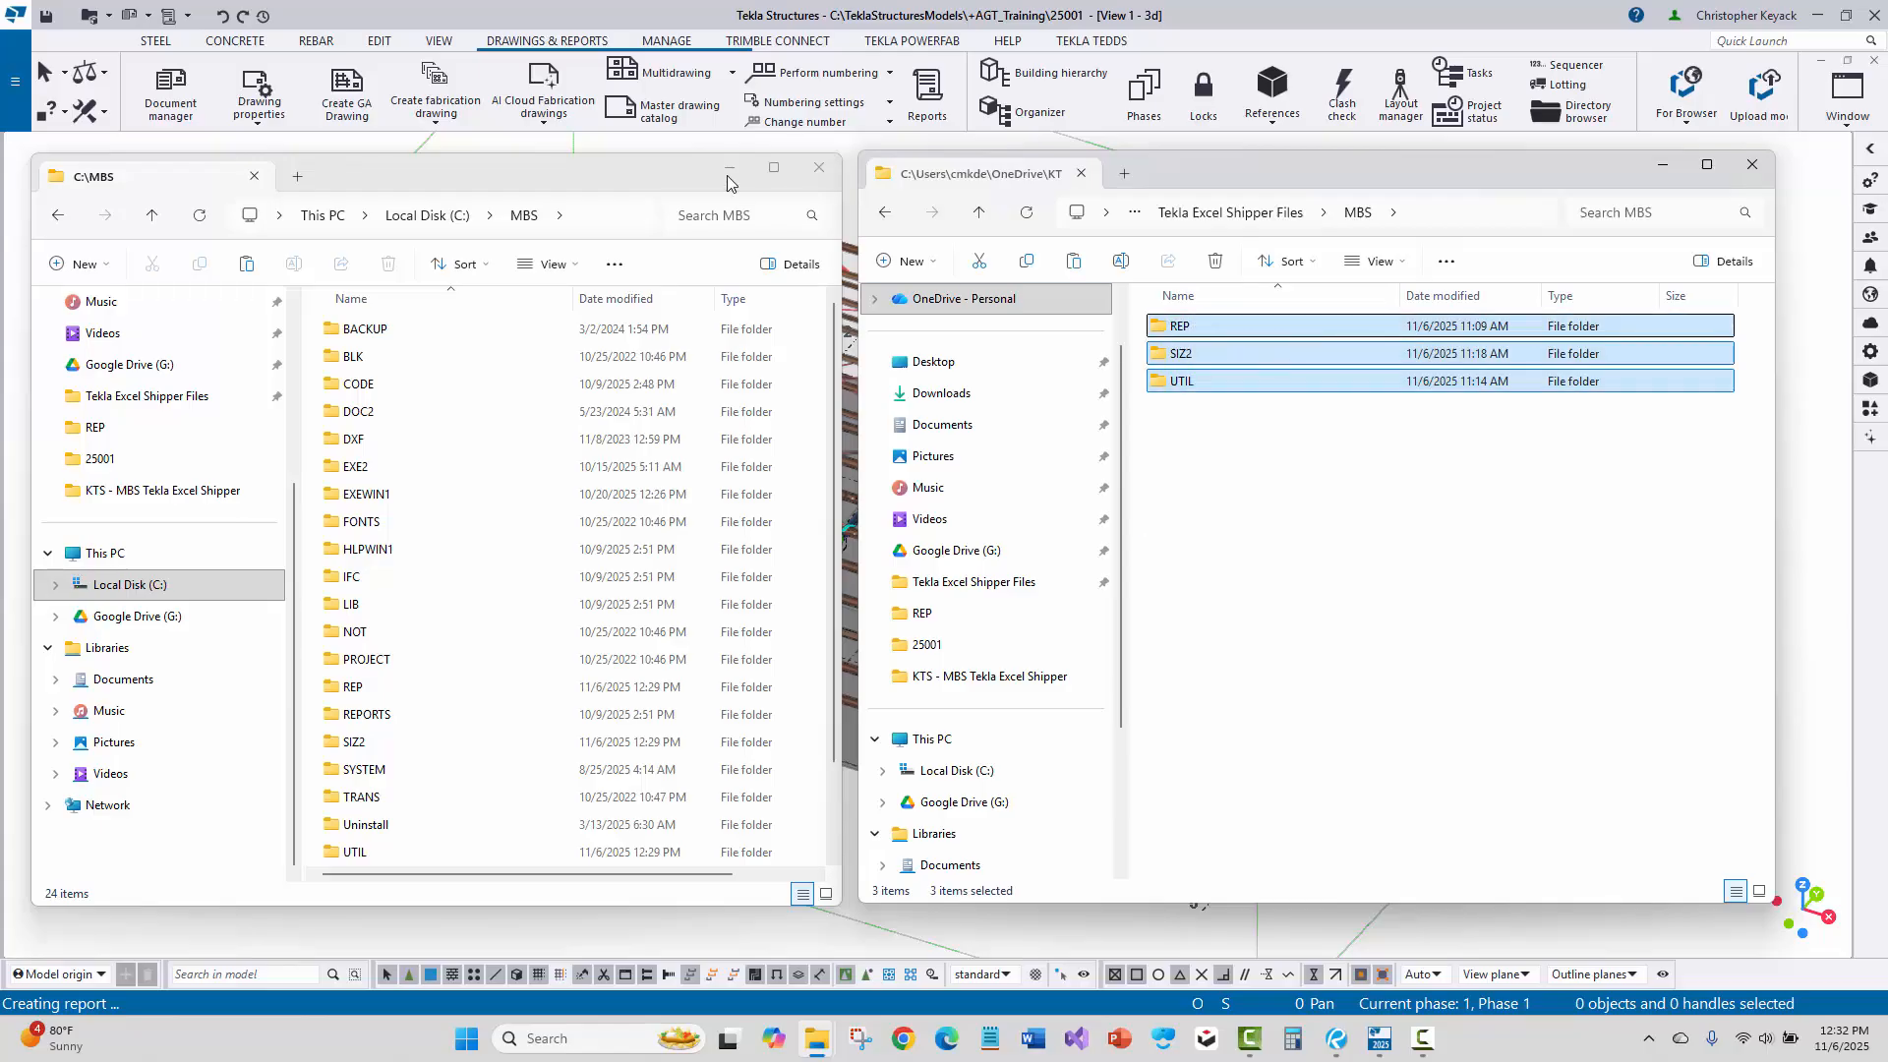
{"action": "left_click", "coordinate": [675, 170]}
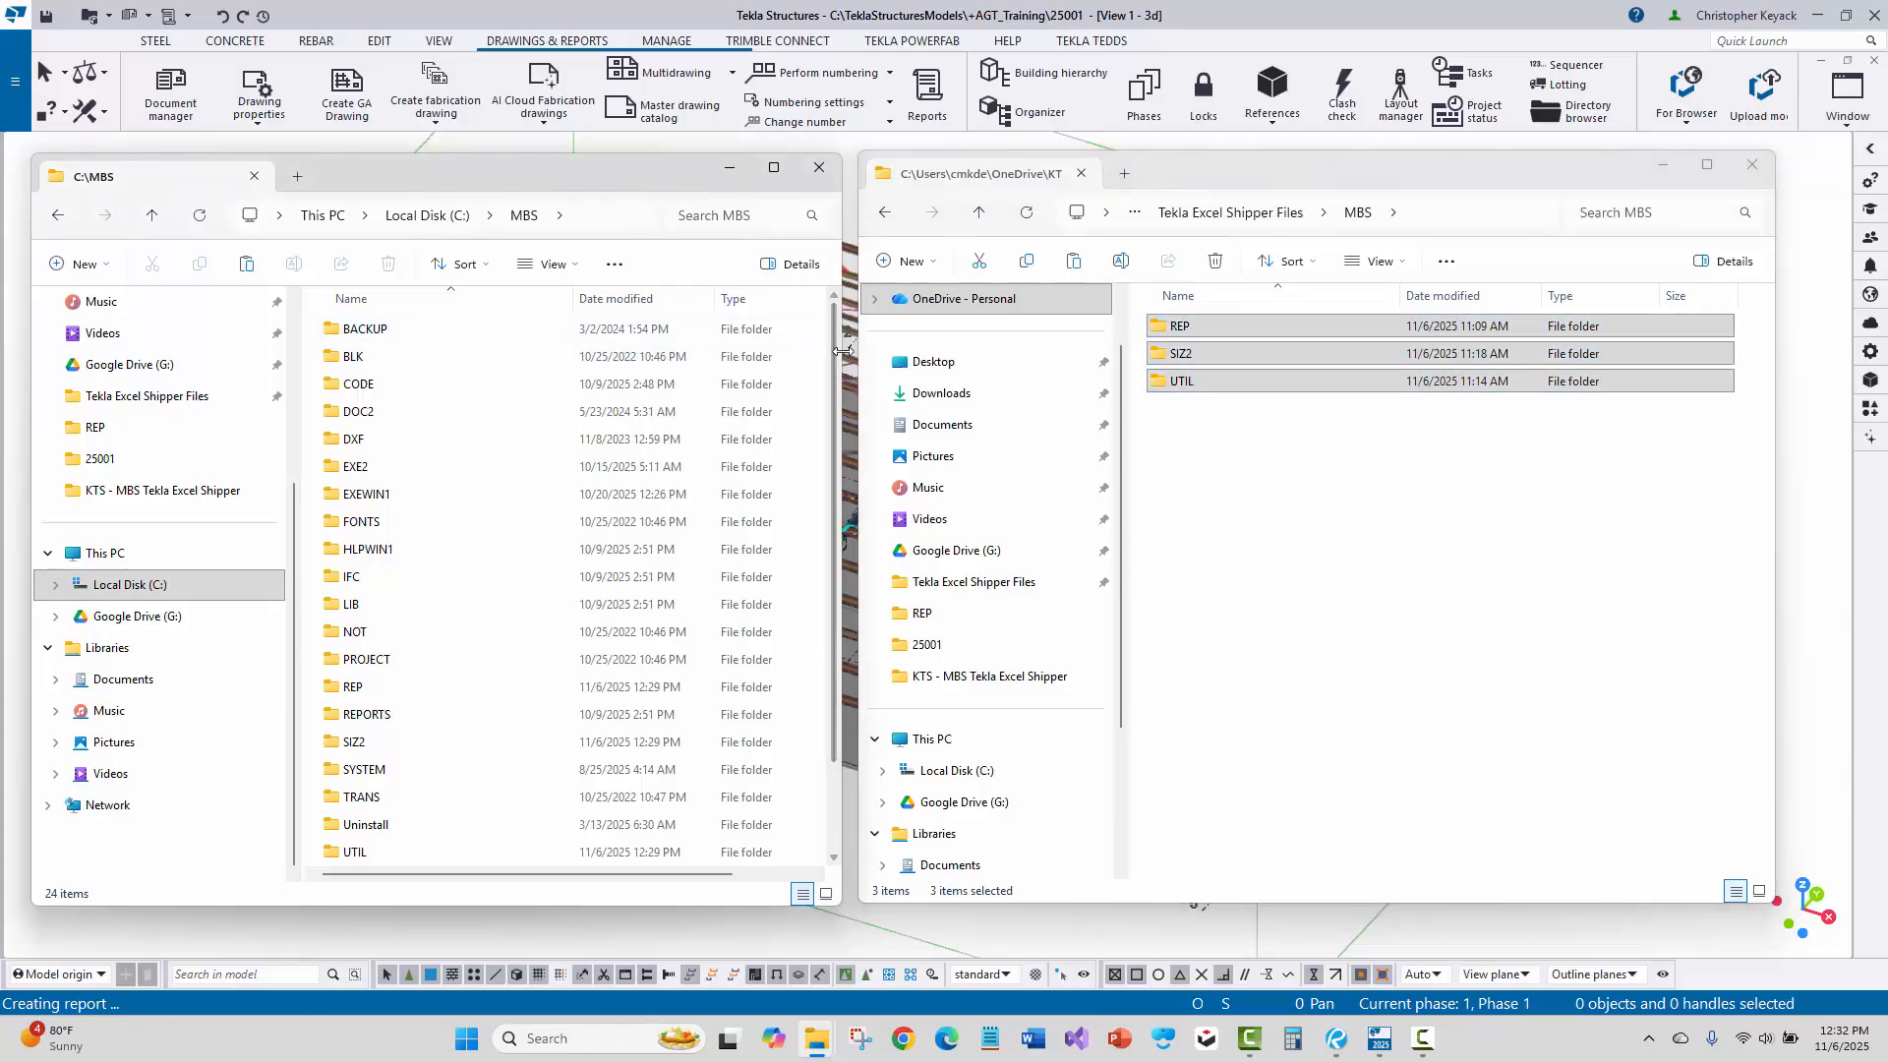
{"action": "left_click_drag", "start_coordinate": [843, 351], "coordinate": [948, 352]}
{"action": "right_click", "coordinate": [920, 364]}
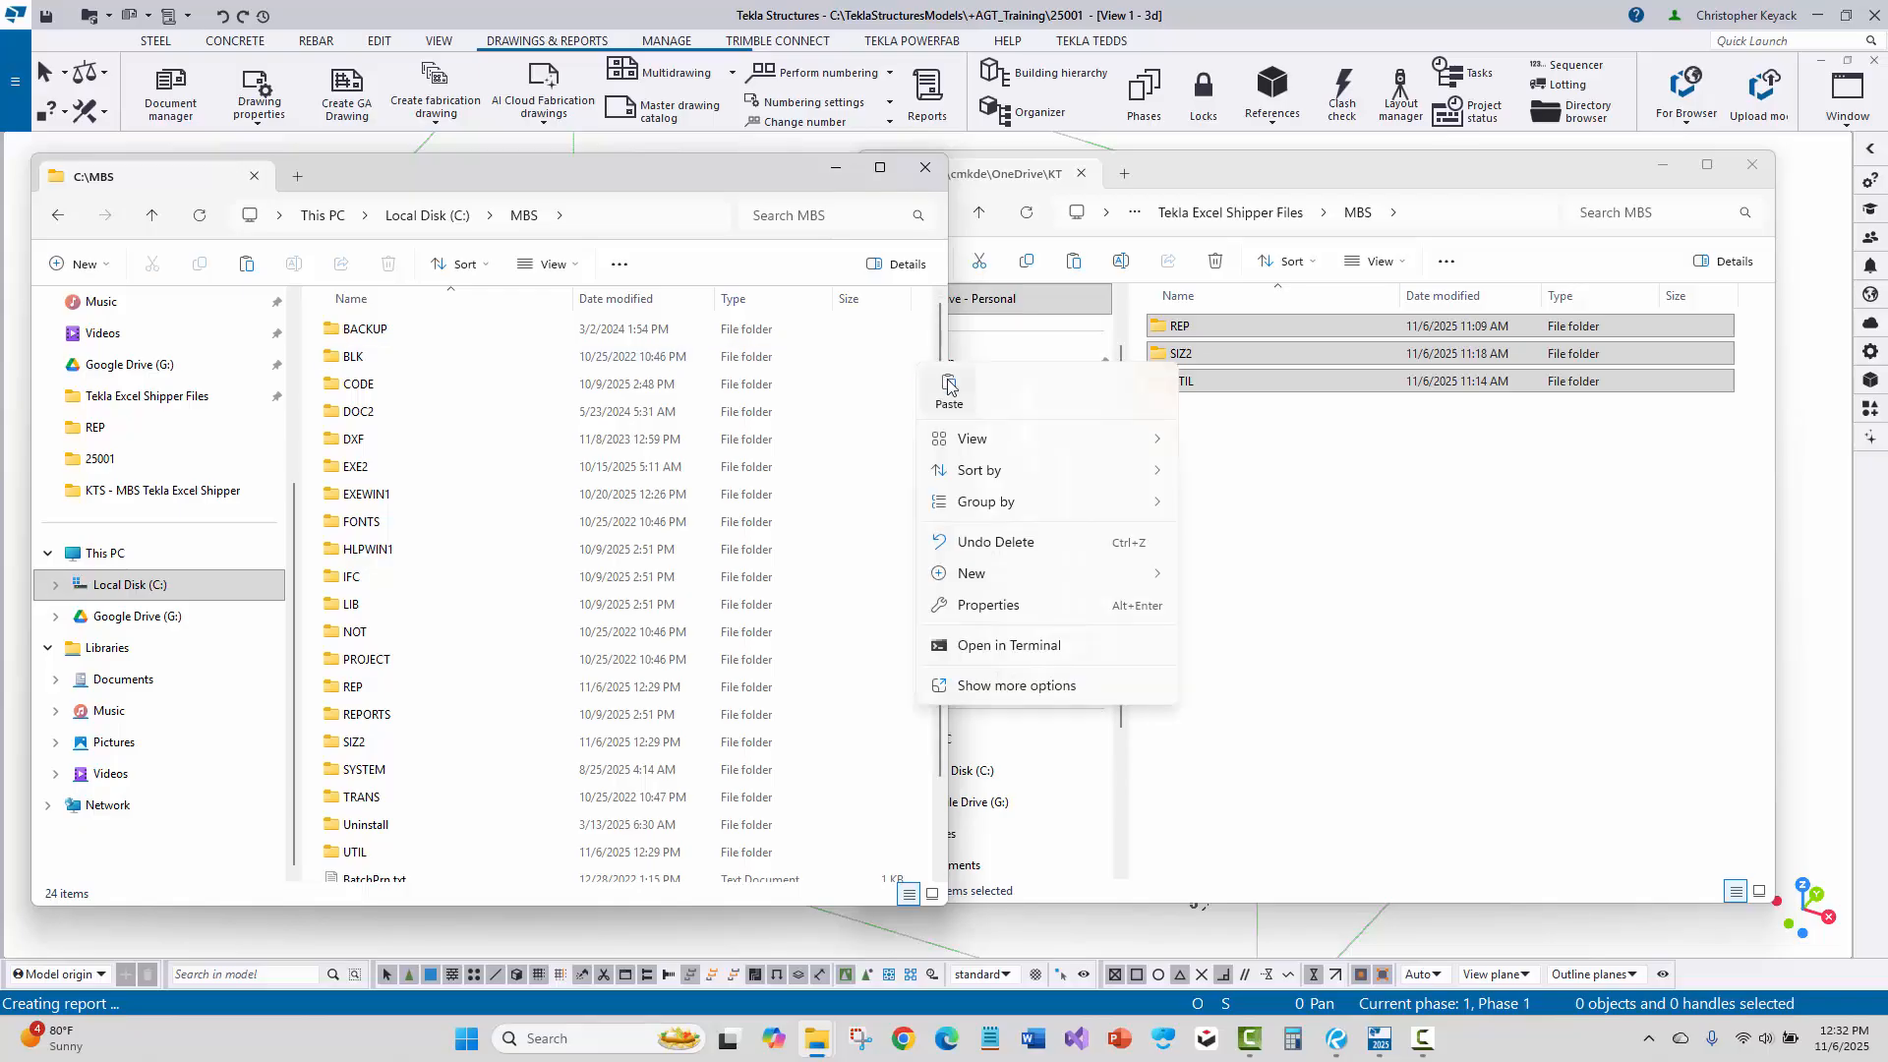
{"action": "left_click", "coordinate": [949, 386]}
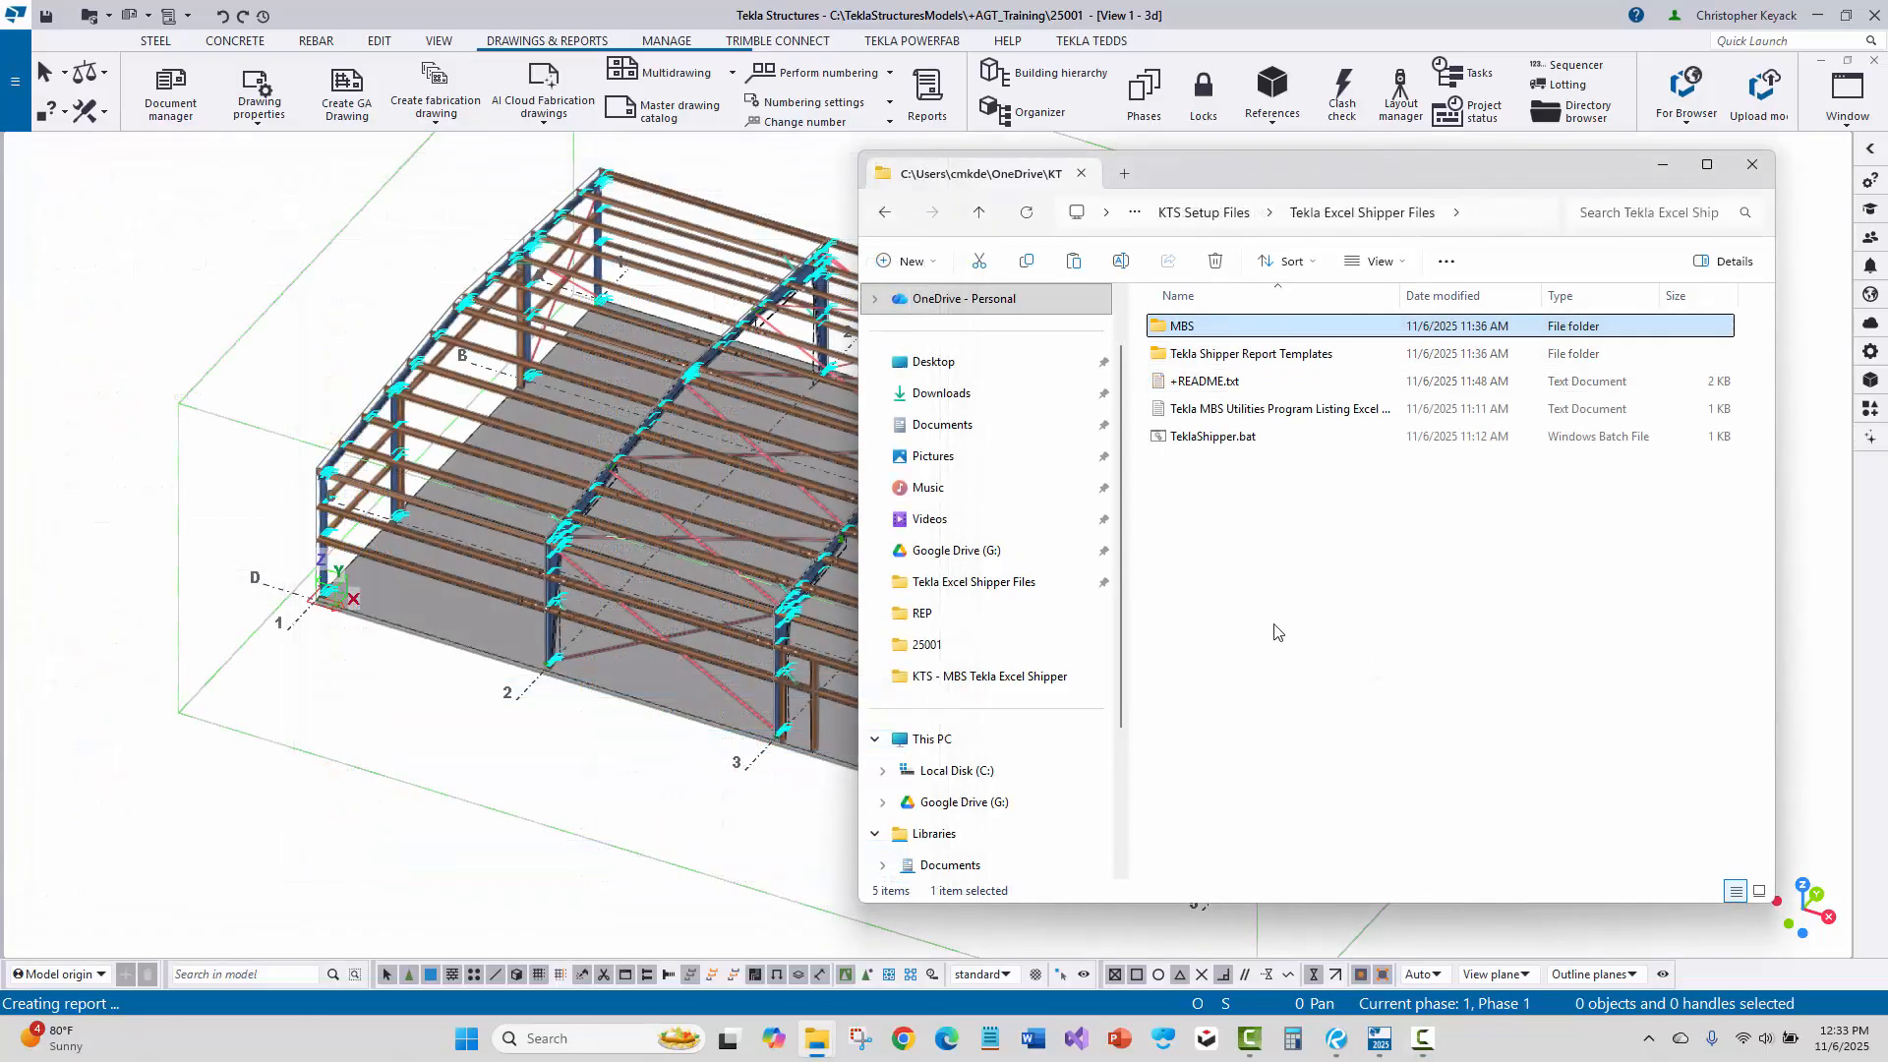
Compare the files in the Tekla Shipper Report Templates folder with the three Xshipper templates listed in the Tekla Structures Report dialog.
{"action": "double_click", "coordinate": [1245, 355]}
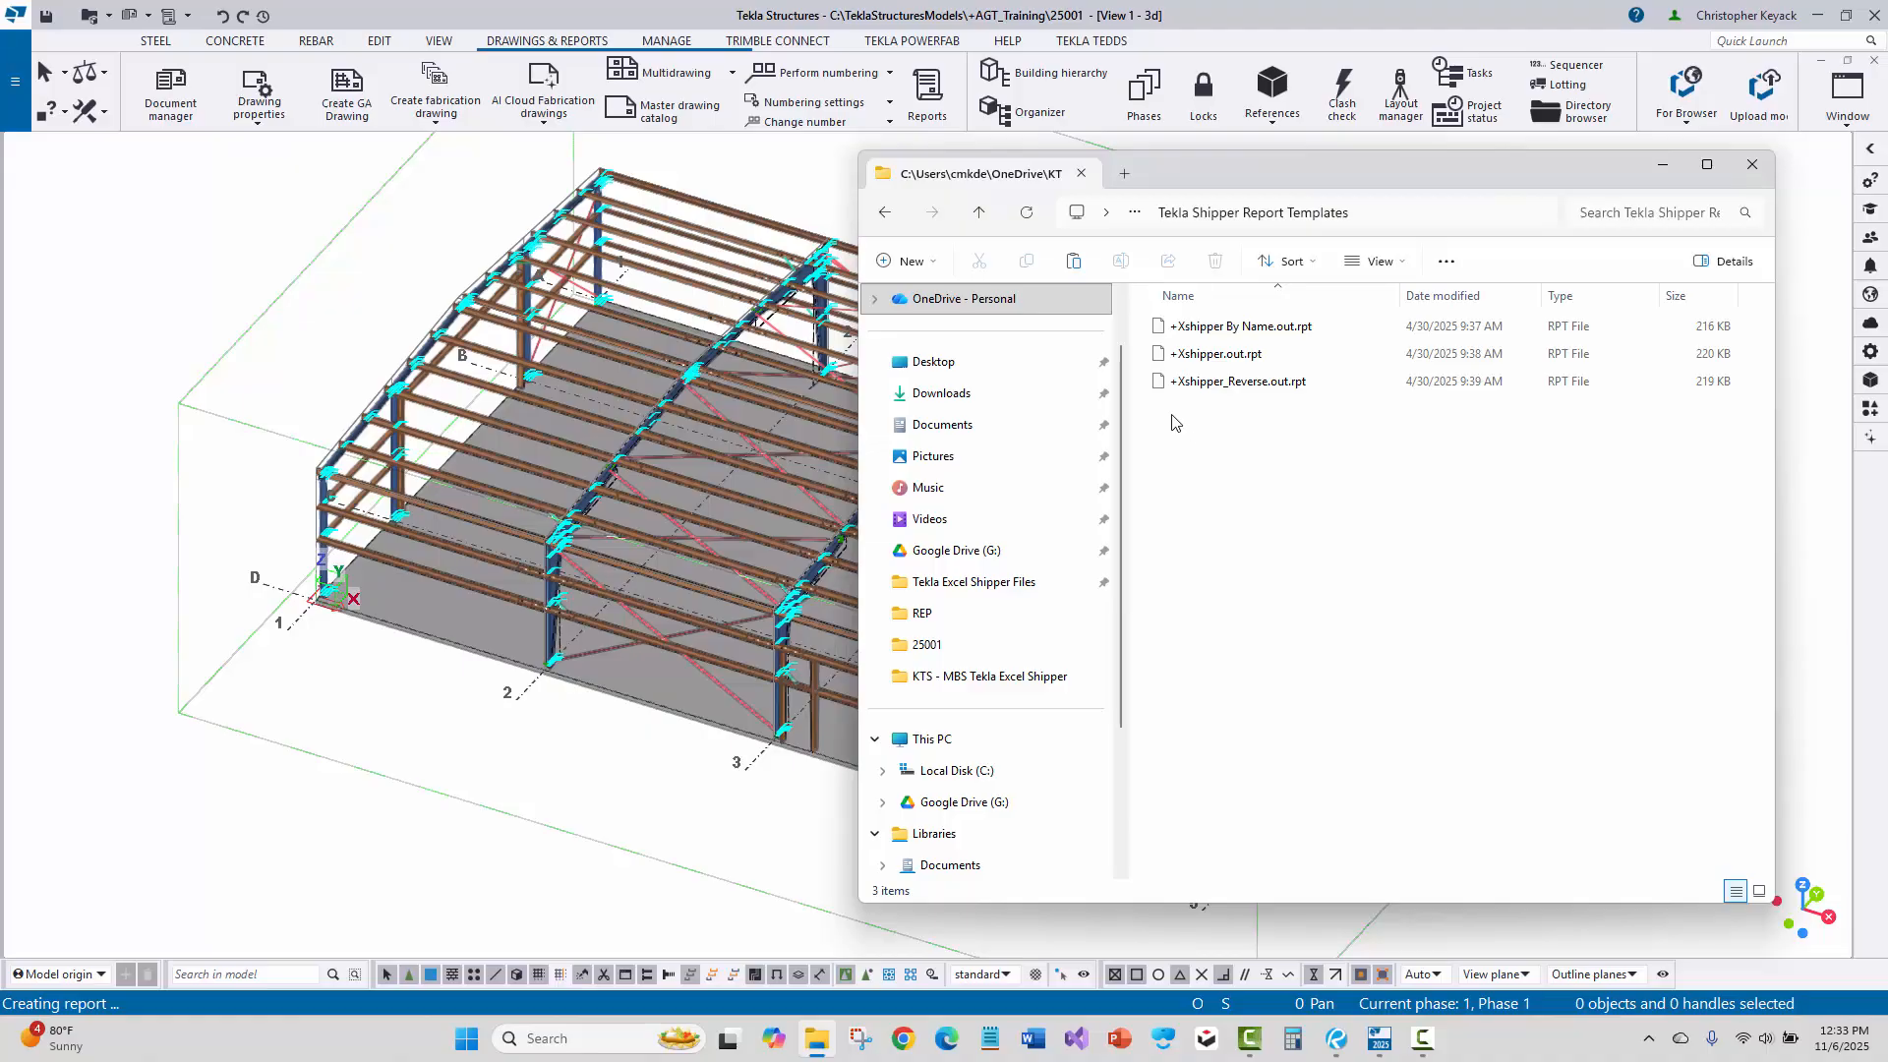
{"action": "left_click", "coordinate": [930, 93]}
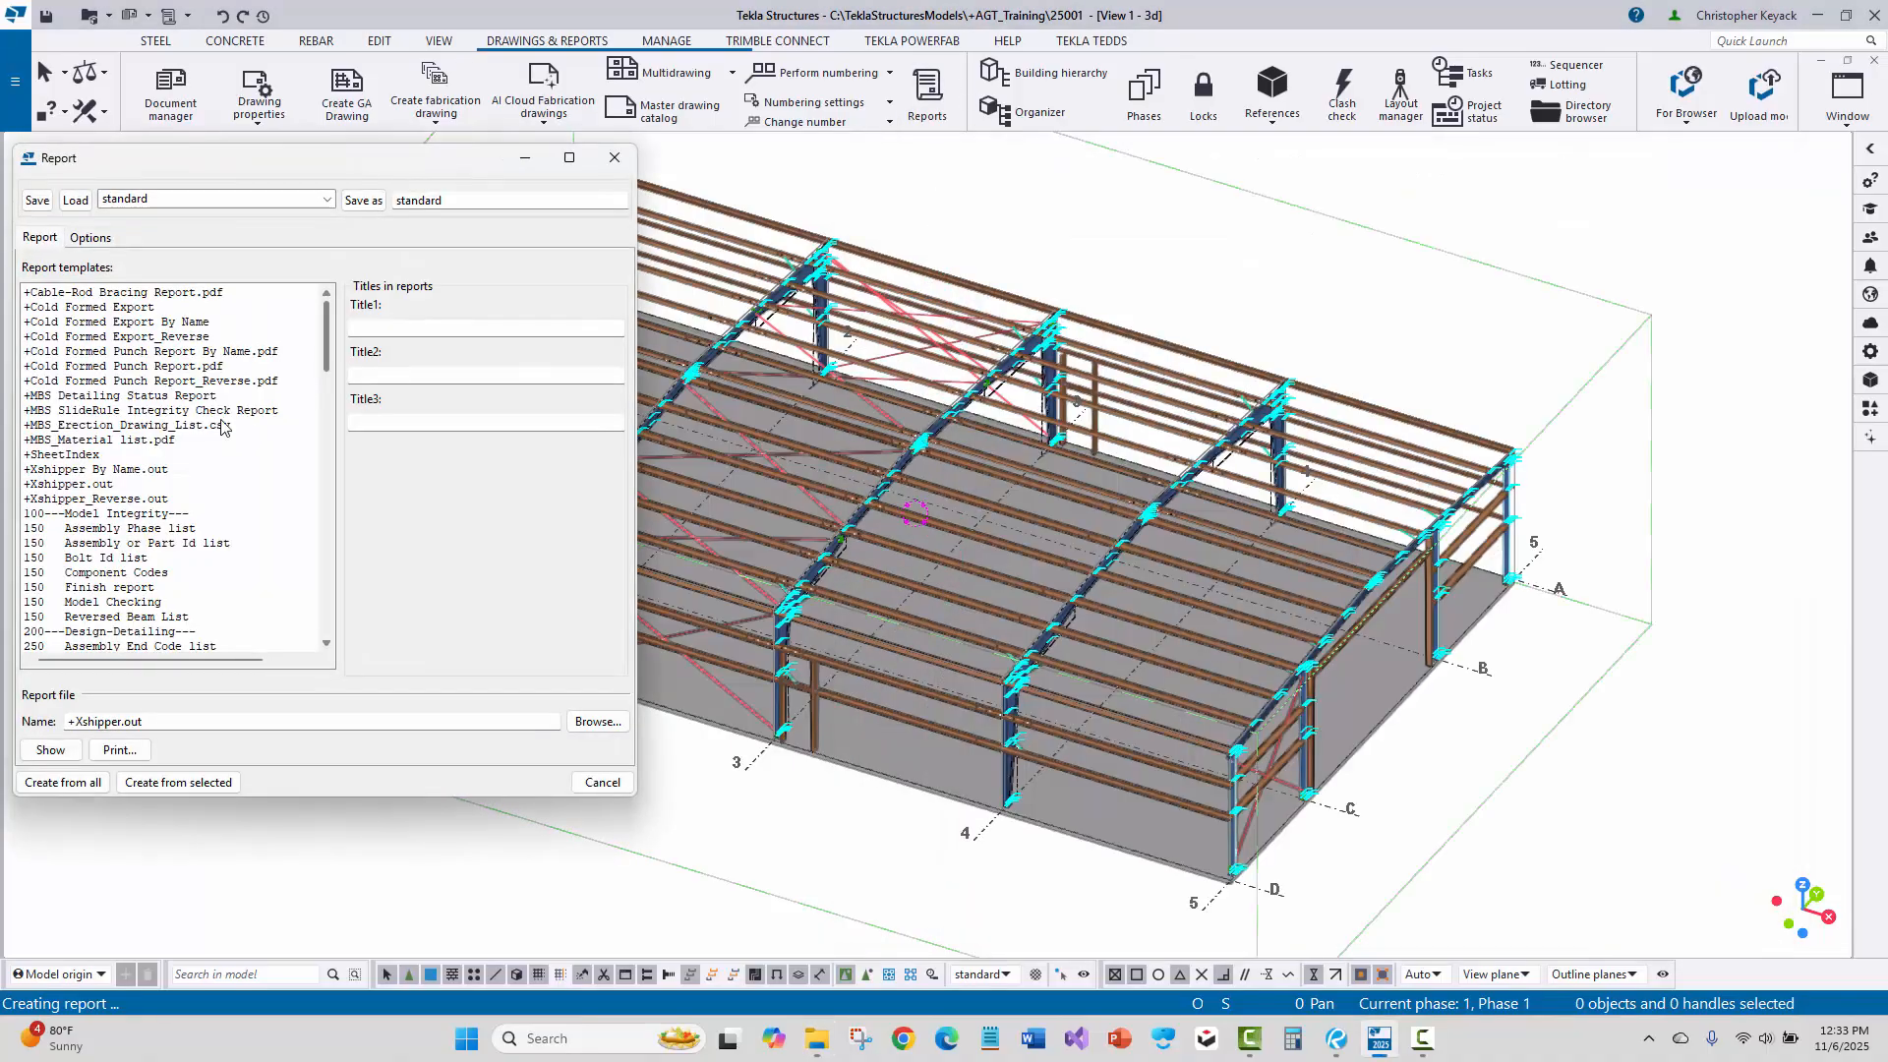
{"action": "left_click", "coordinate": [55, 469]}
{"action": "left_click", "coordinate": [61, 483]}
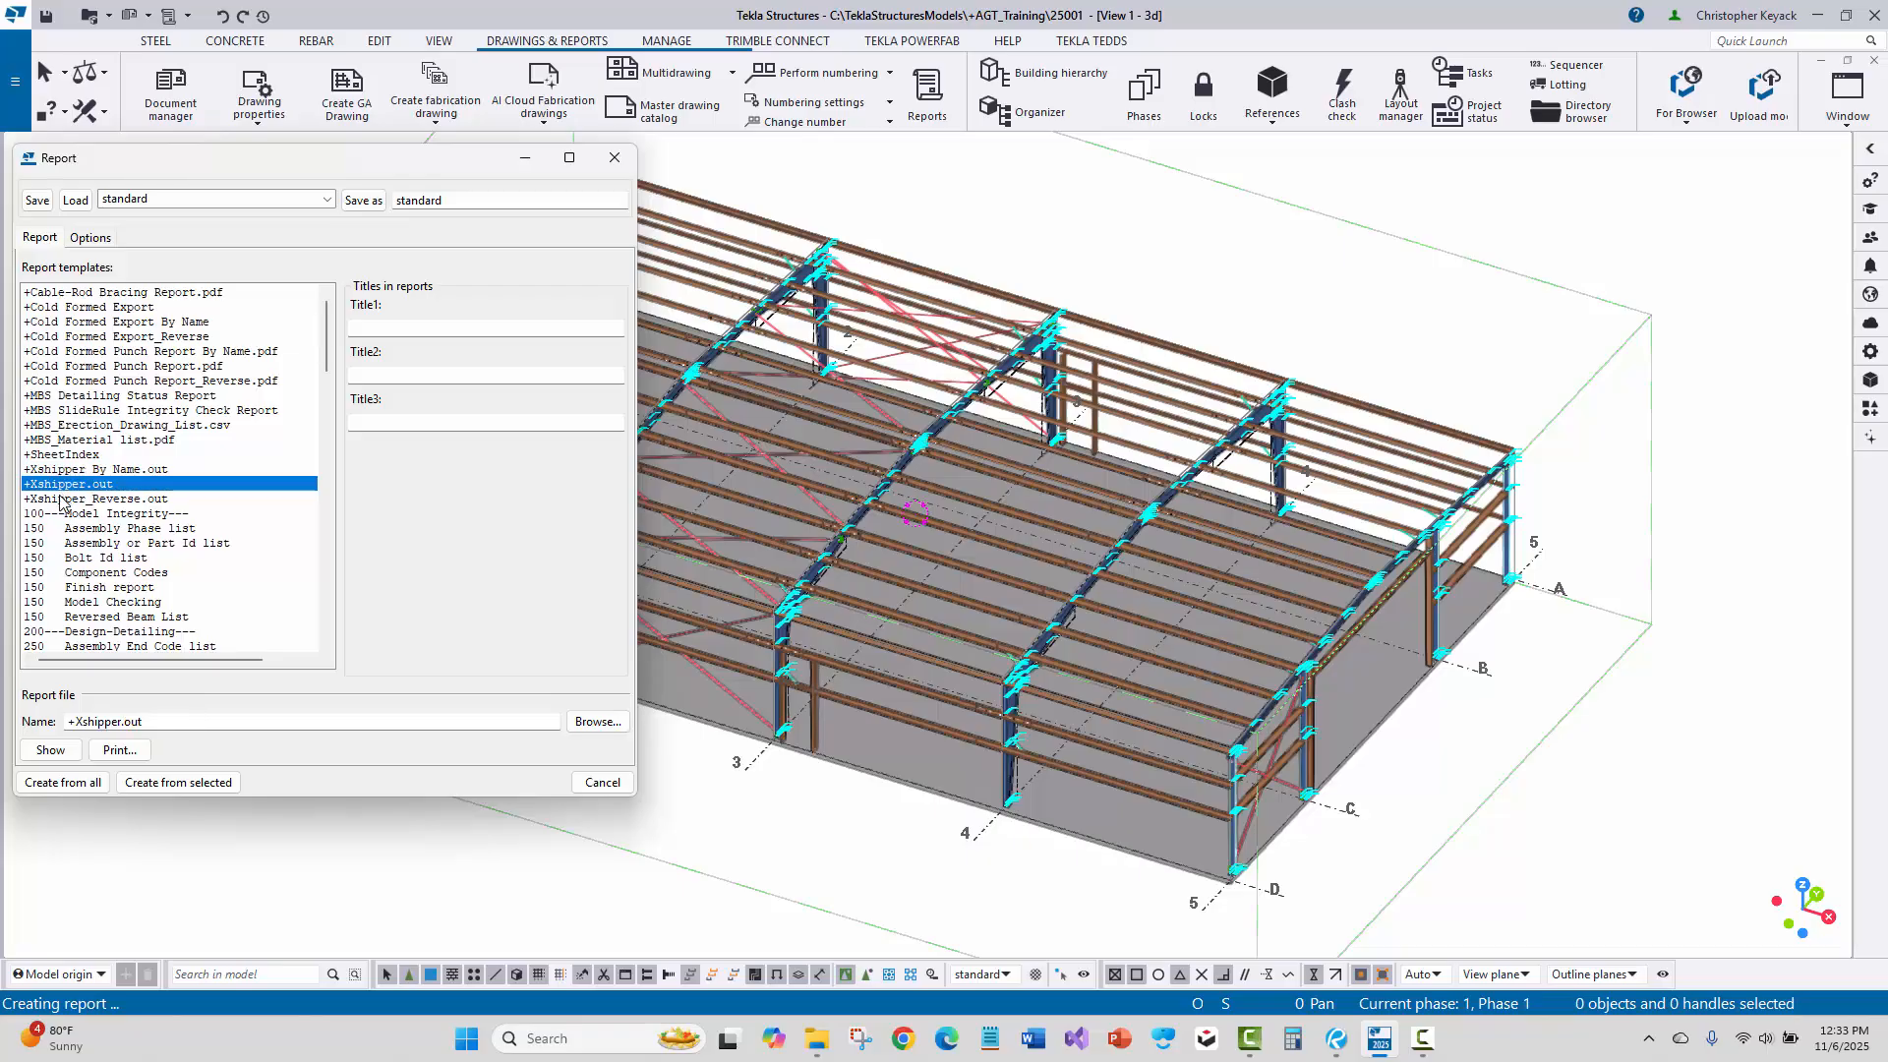
{"action": "left_click", "coordinate": [61, 499]}
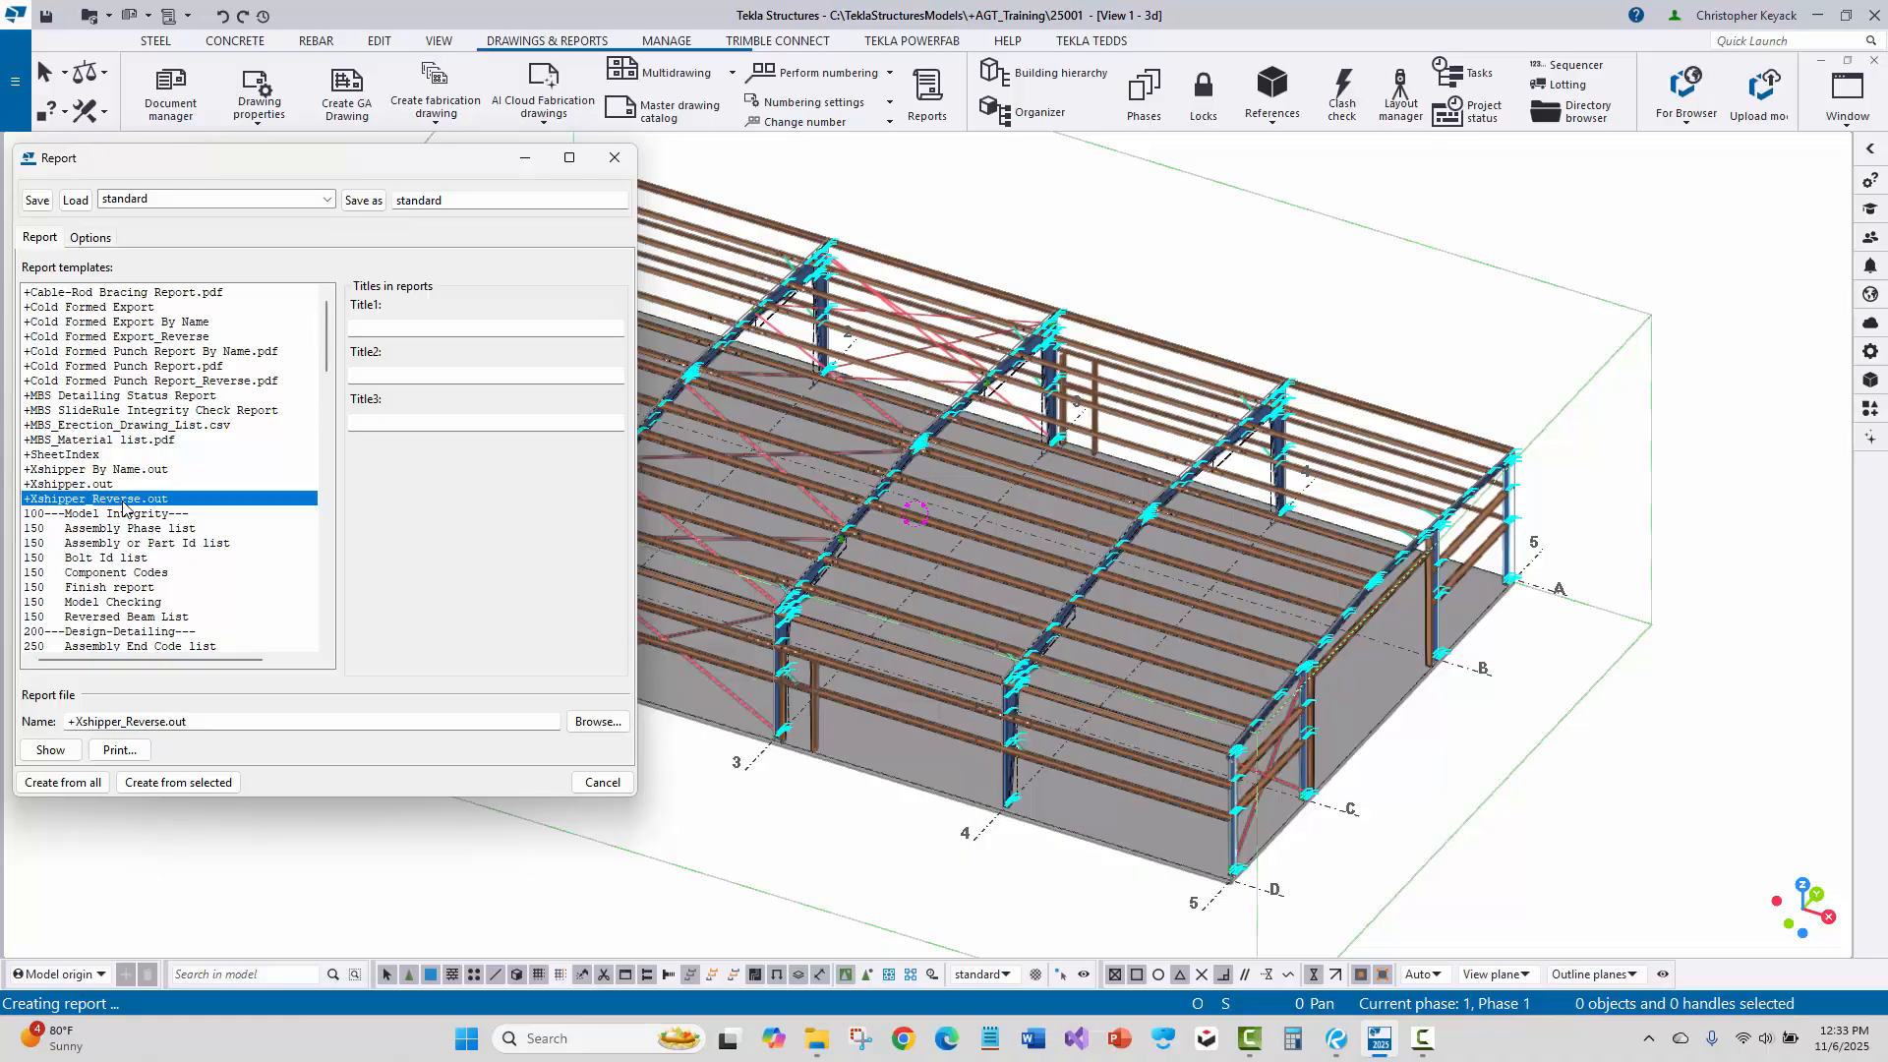
{"action": "left_click", "coordinate": [74, 473]}
{"action": "left_click", "coordinate": [77, 485]}
{"action": "left_click", "coordinate": [82, 500]}
{"action": "key", "text": "alt+Tab"}
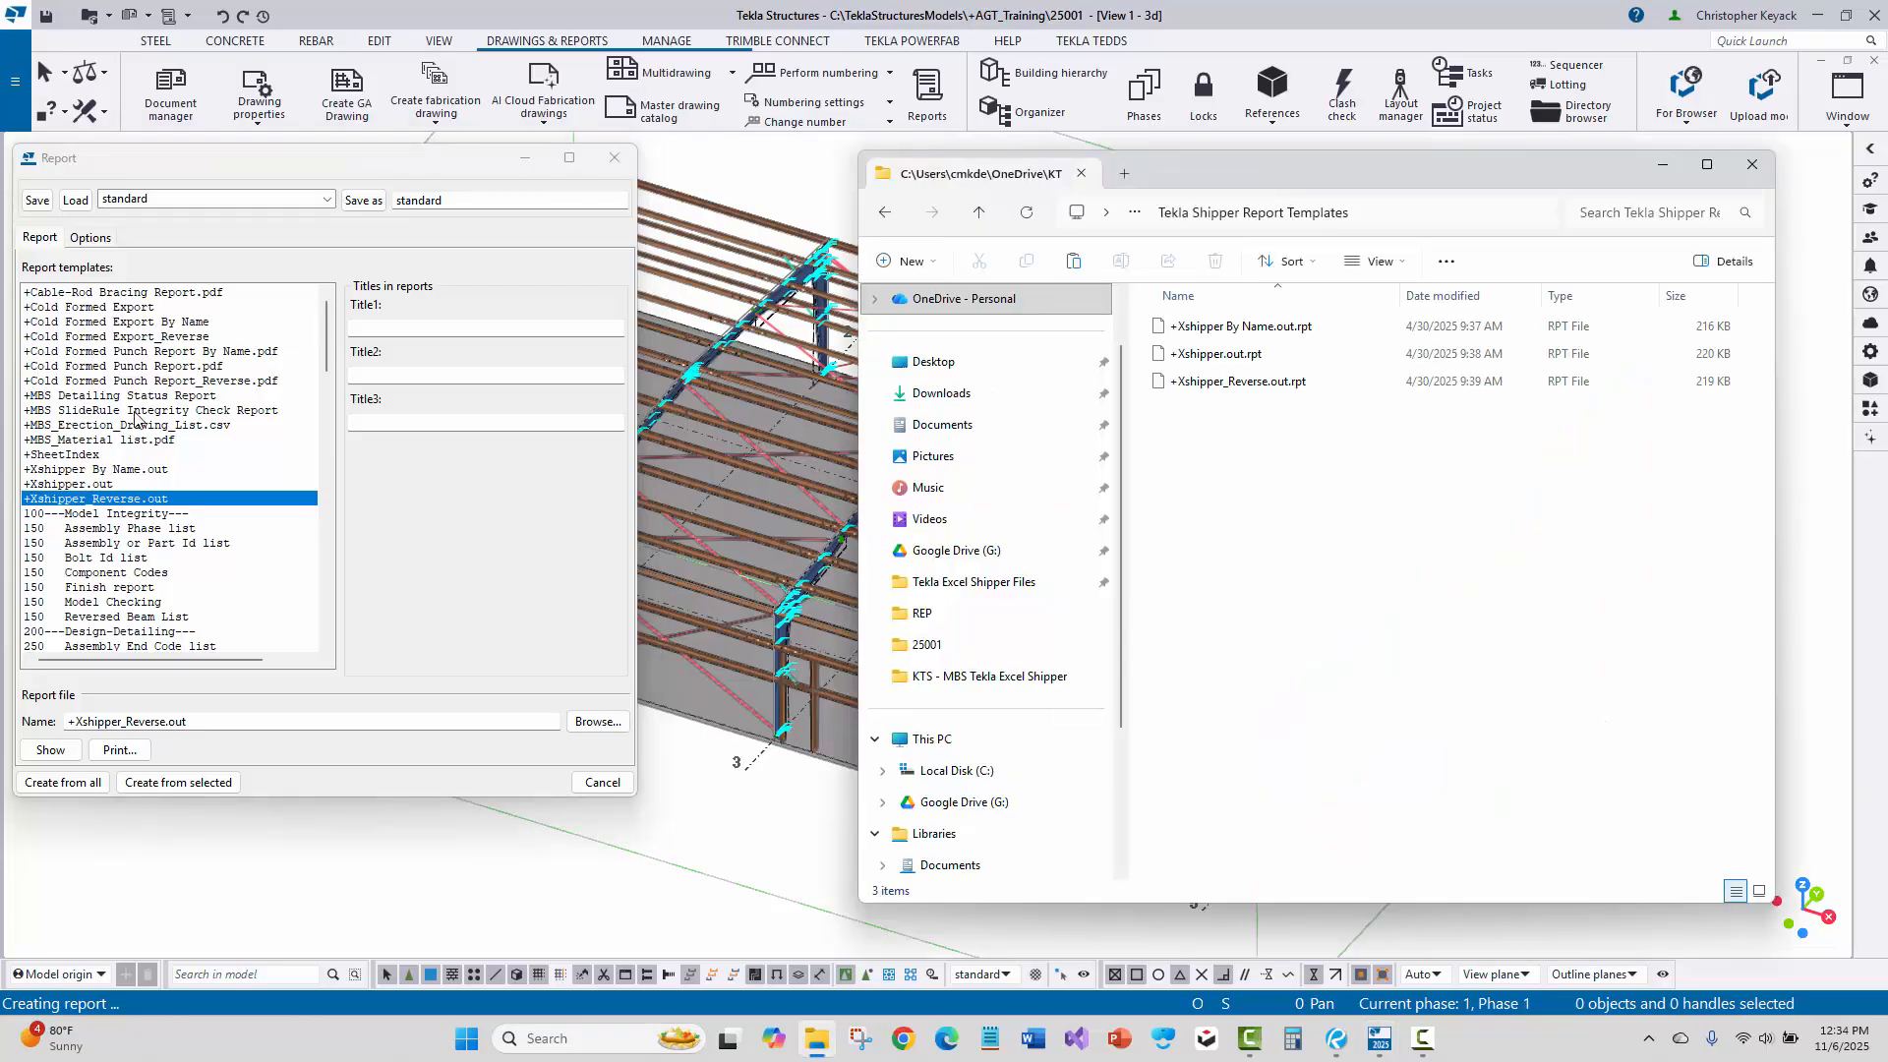
{"action": "left_click_drag", "start_coordinate": [1263, 423], "coordinate": [1183, 326]}
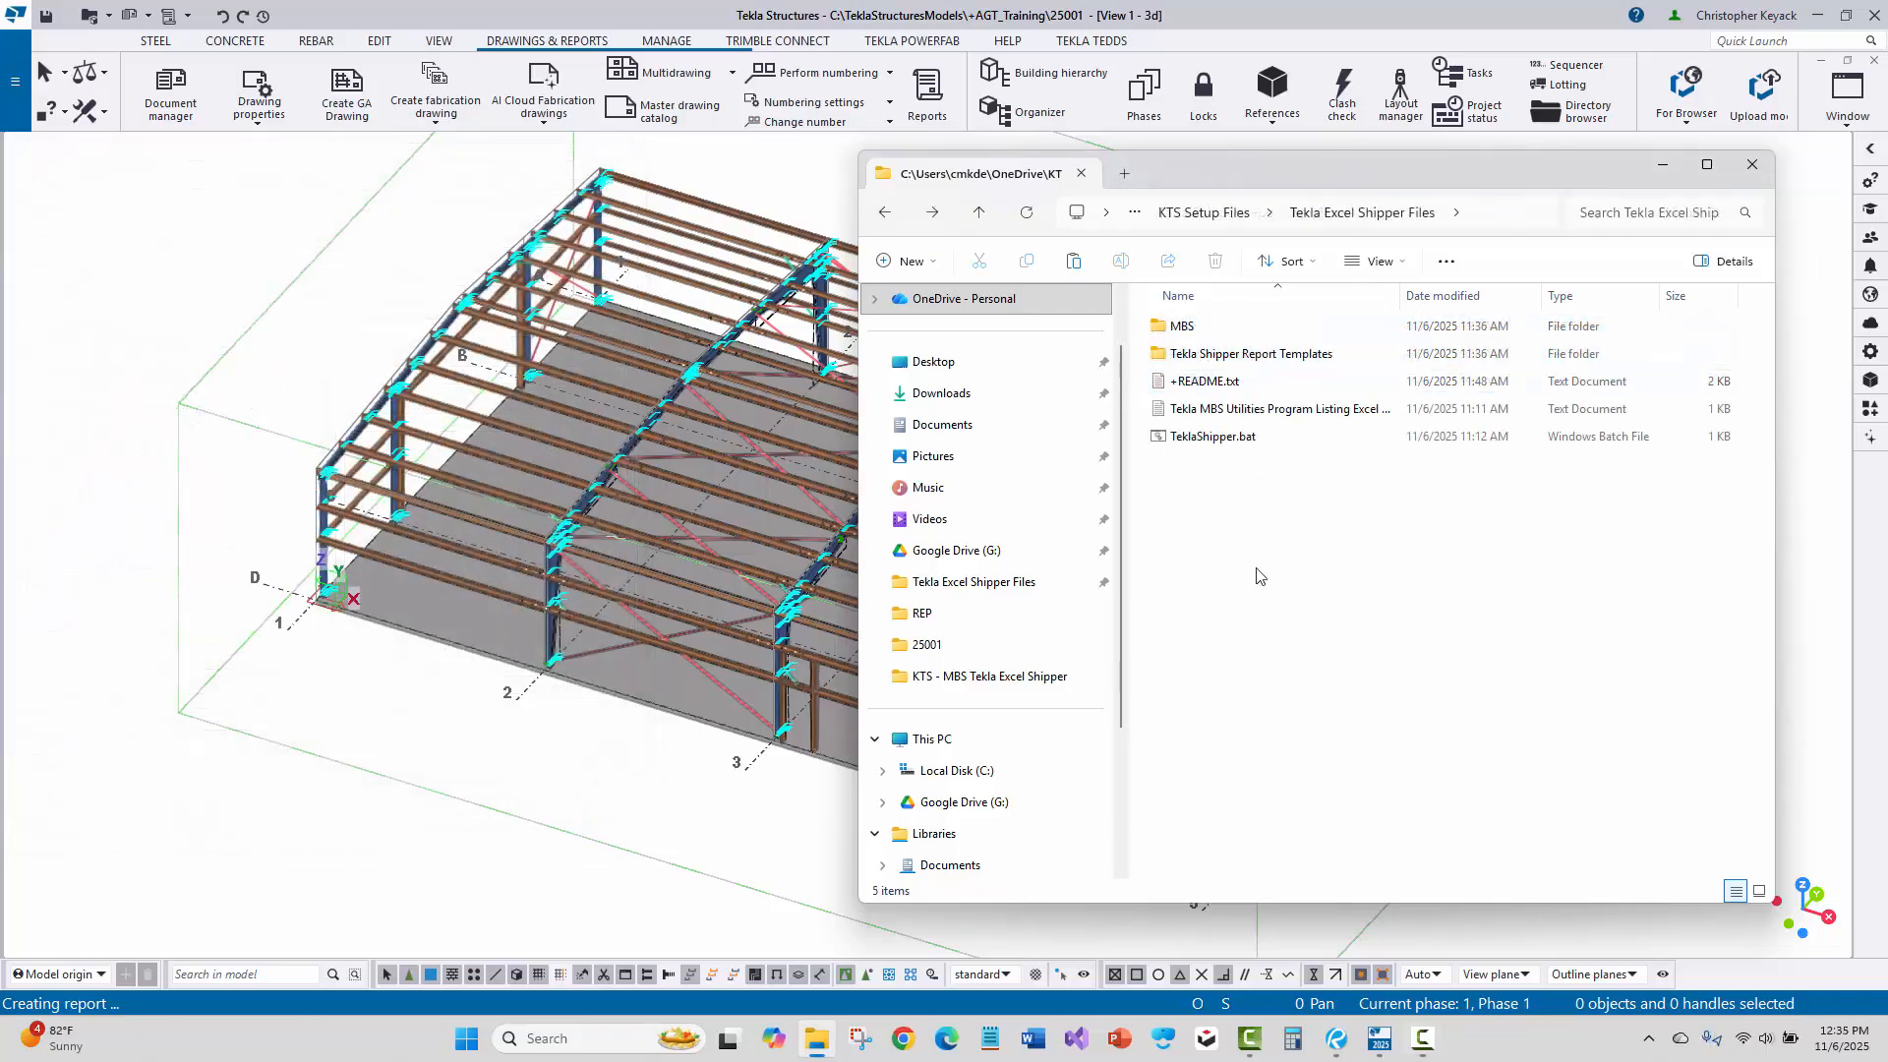
Open the Tekla MBS Utilities Program Listing text file in Tekla Excel Shipper Files and examine its command lines.
{"action": "left_click", "coordinate": [1269, 412]}
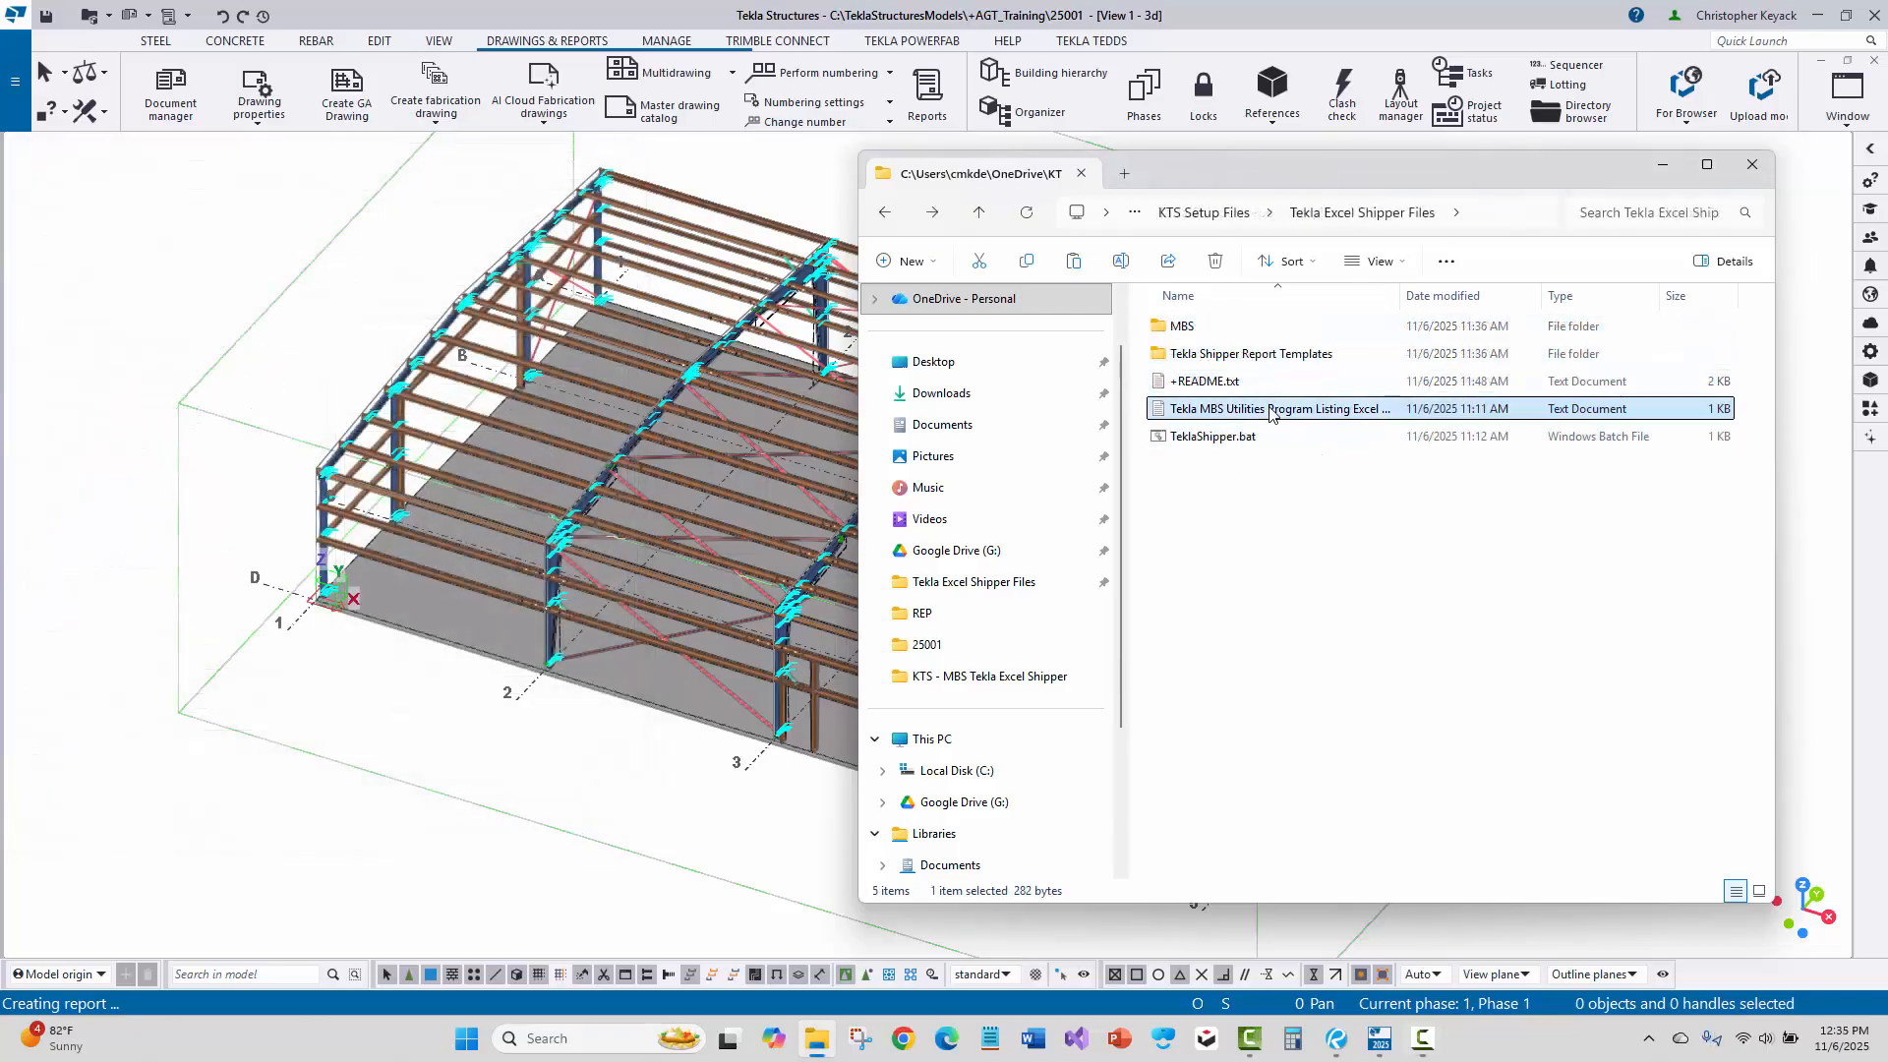
{"action": "double_click", "coordinate": [1270, 412]}
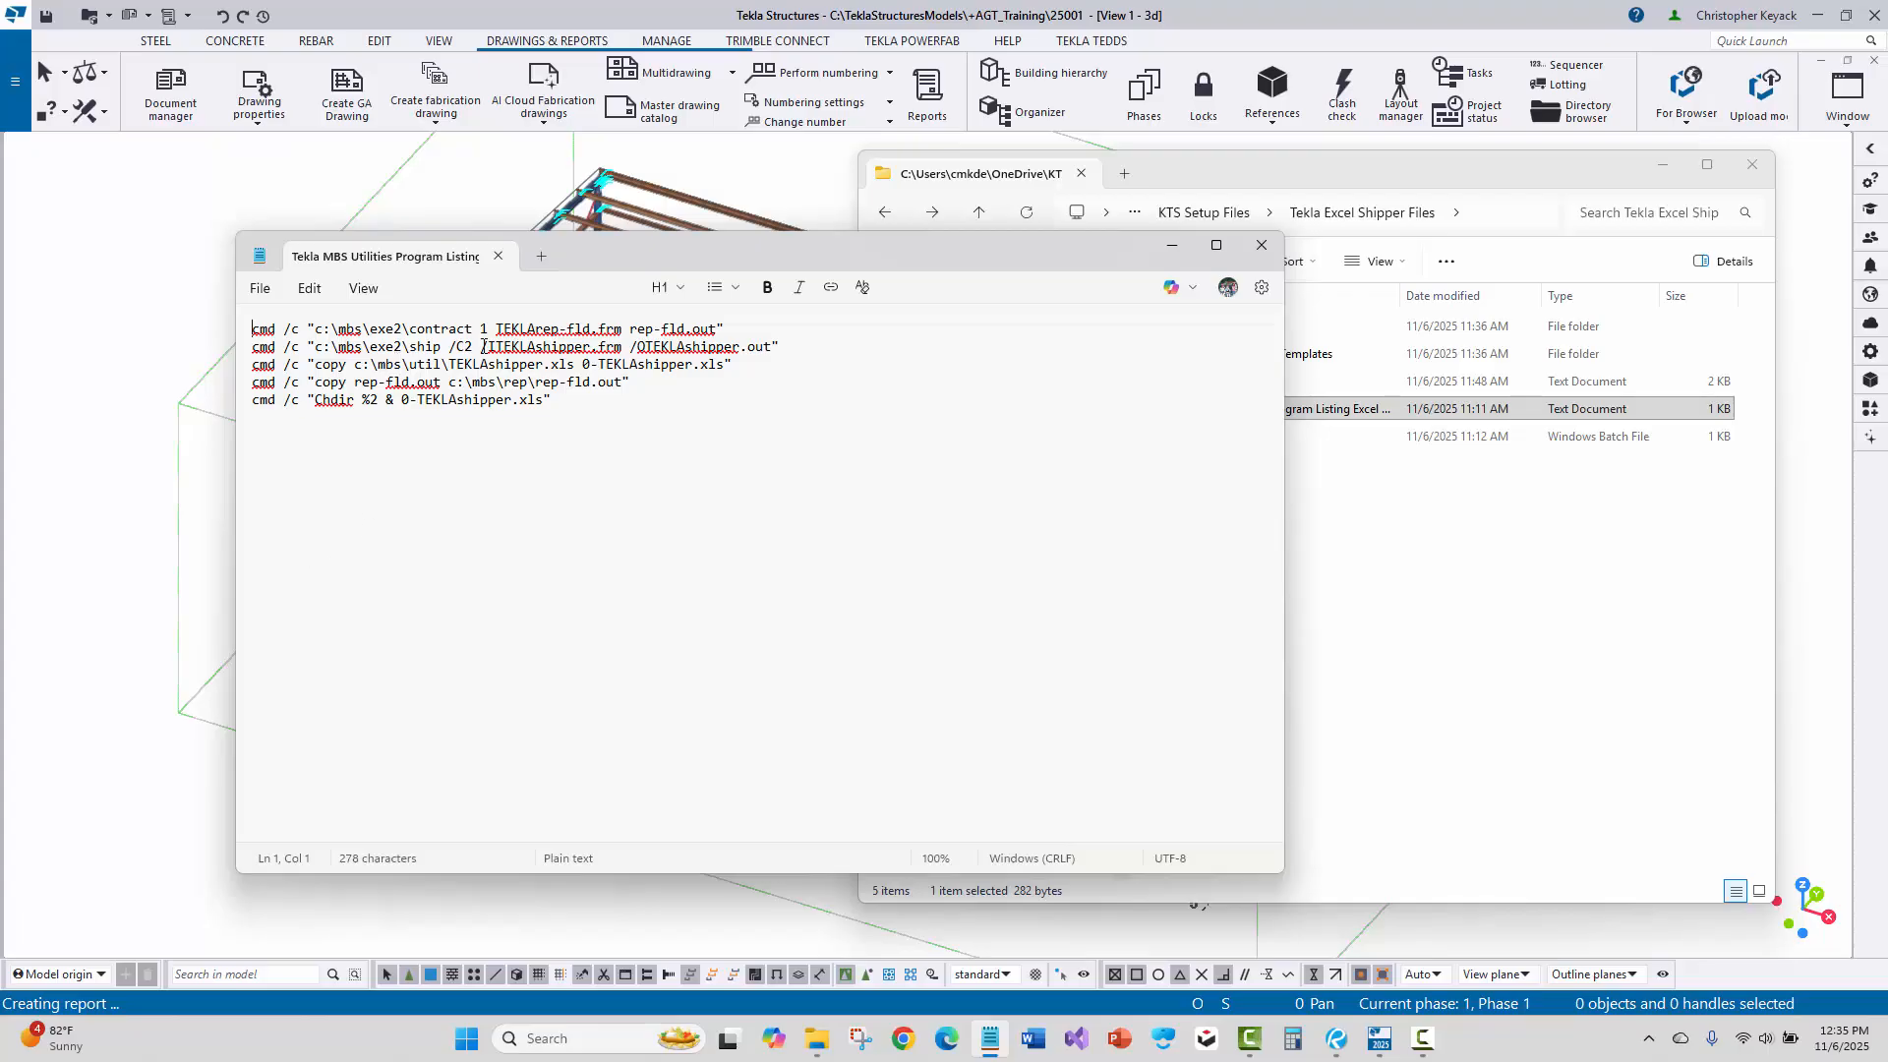
{"action": "left_click_drag", "start_coordinate": [496, 346], "coordinate": [544, 346]}
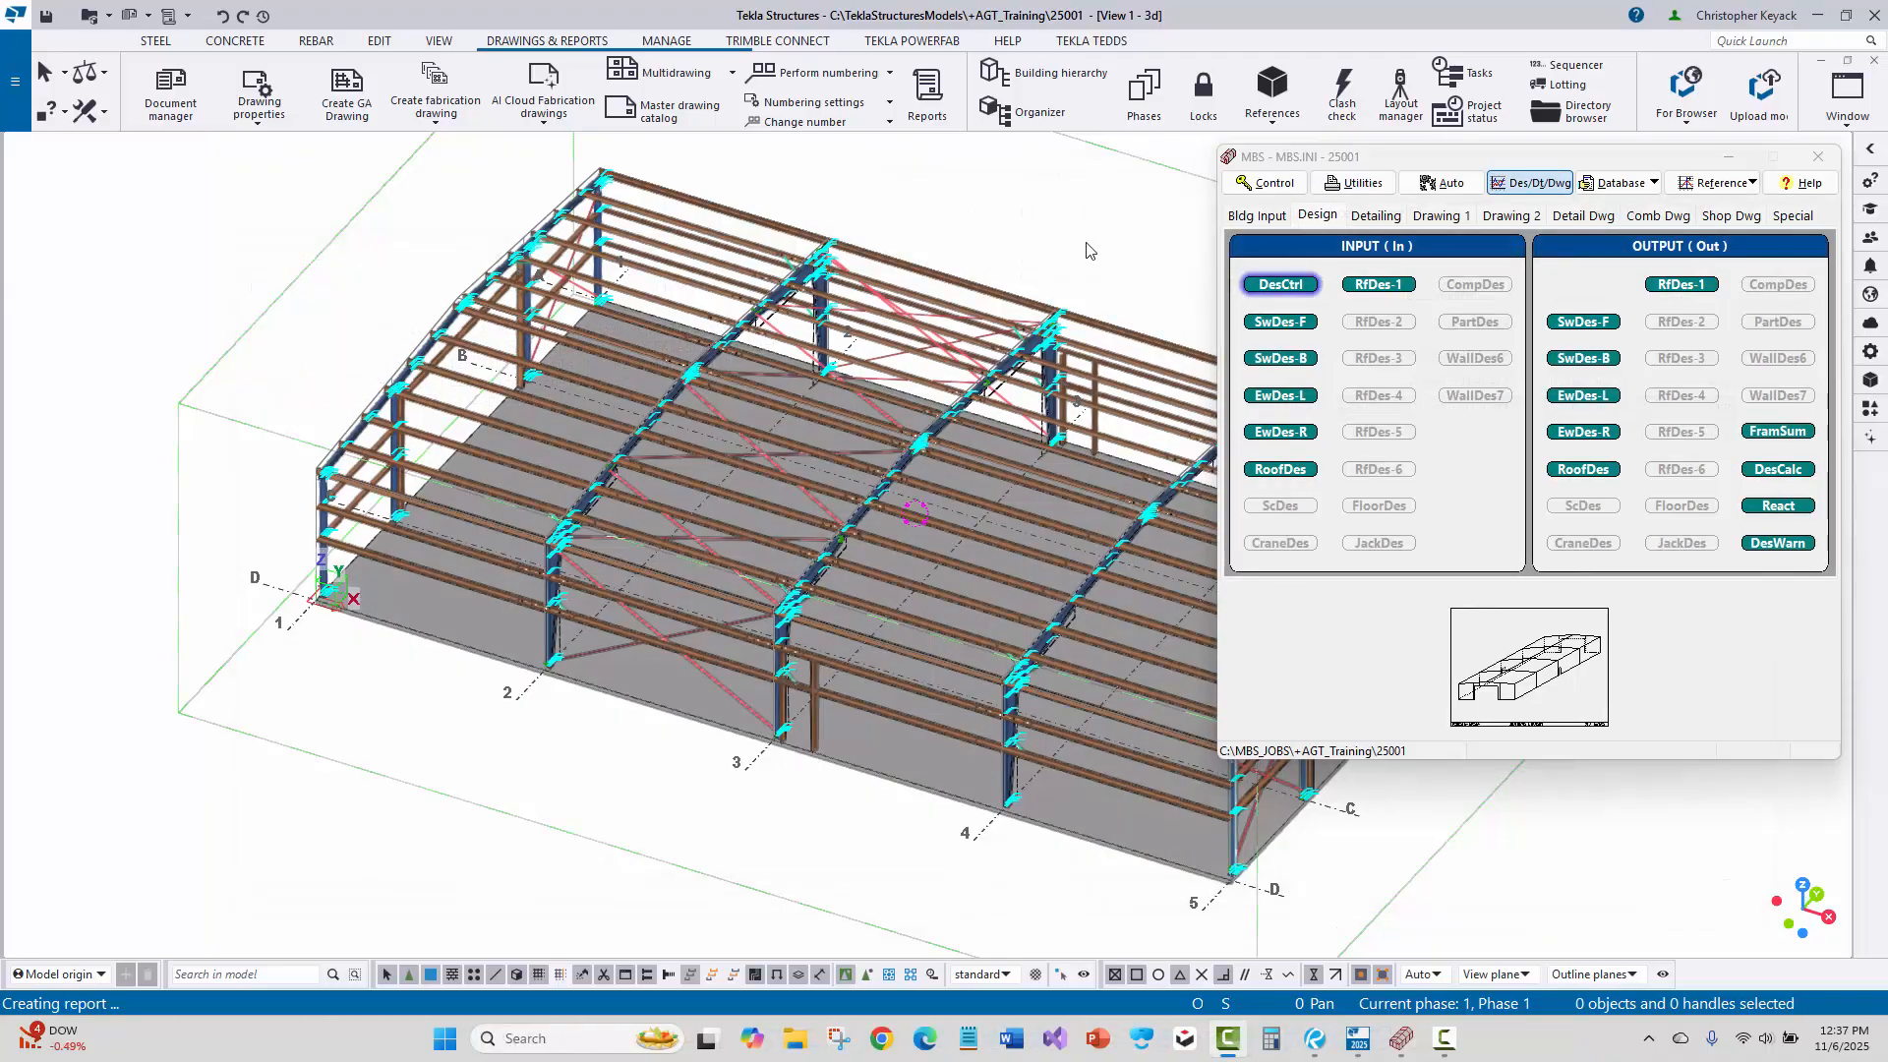
In the MBS Program Listing, copy the Excel Shipper entry and set the copy's description to Tekla Excel Shipper.
{"action": "left_click", "coordinate": [1360, 184]}
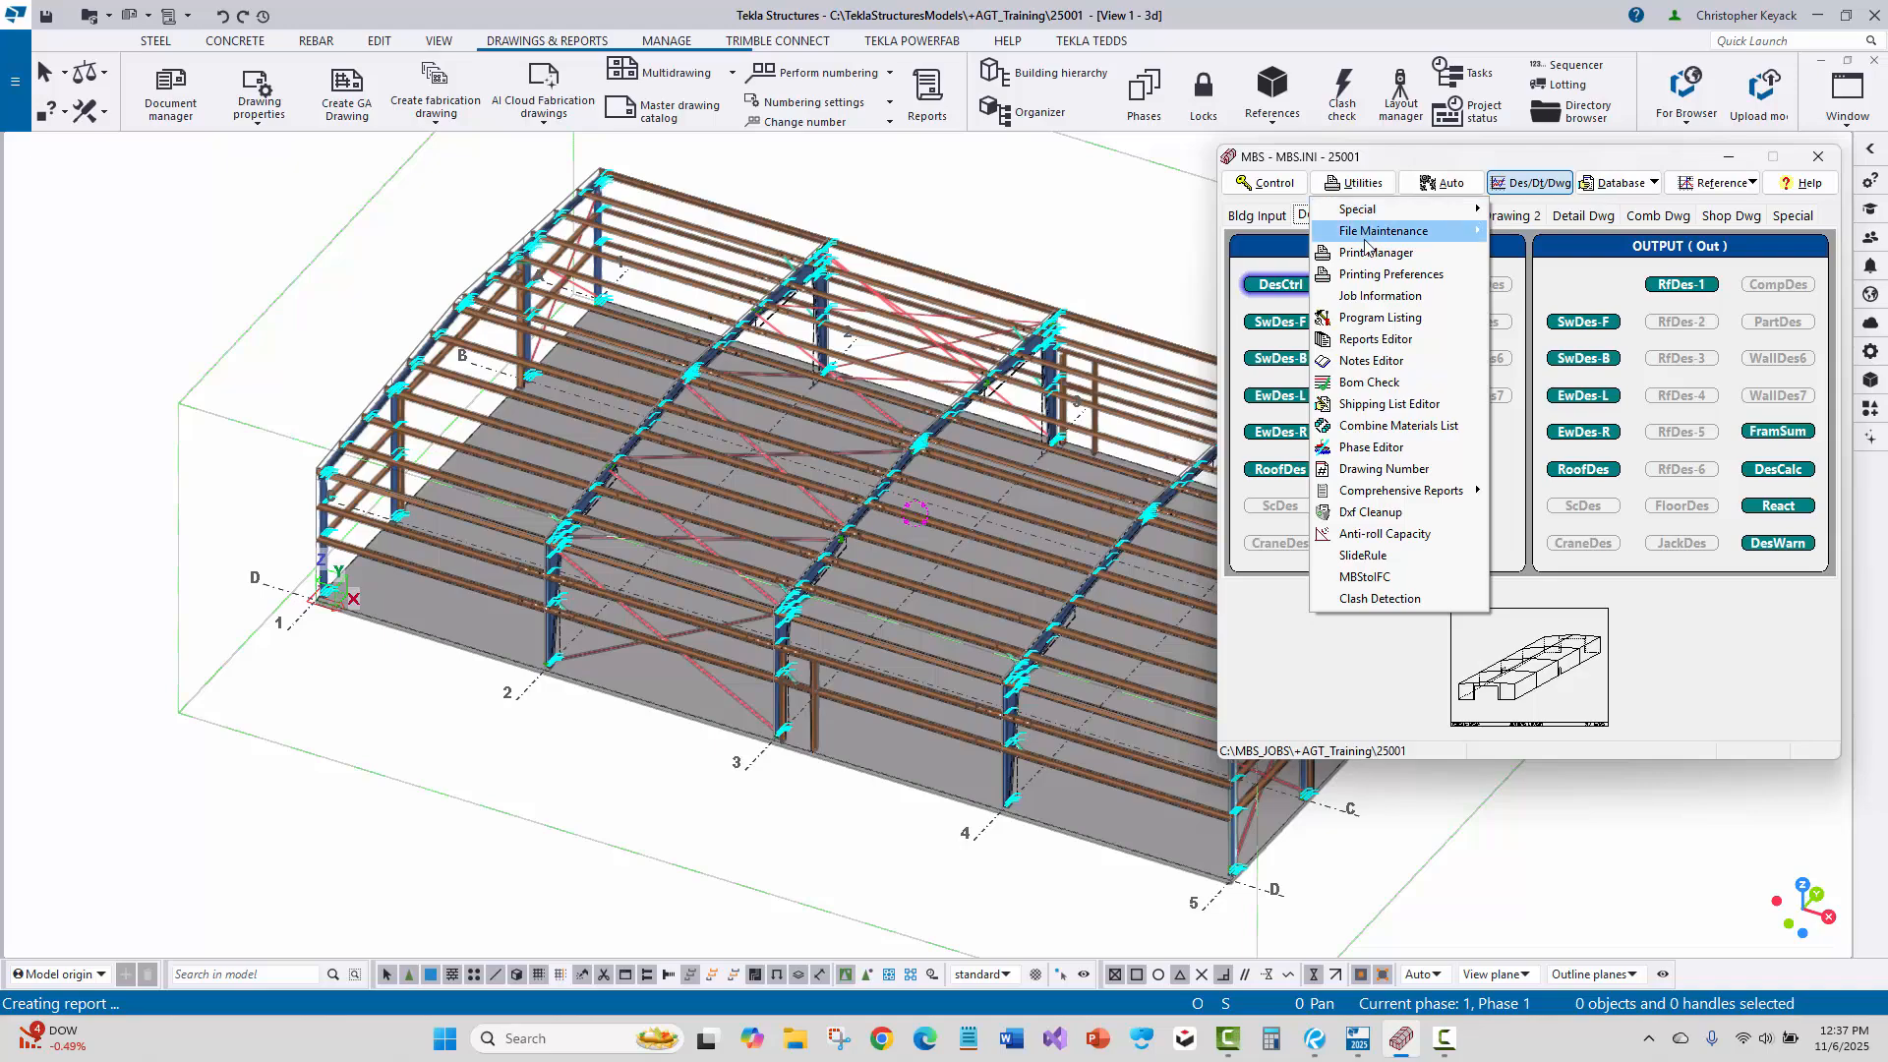
{"action": "left_click", "coordinate": [1377, 316]}
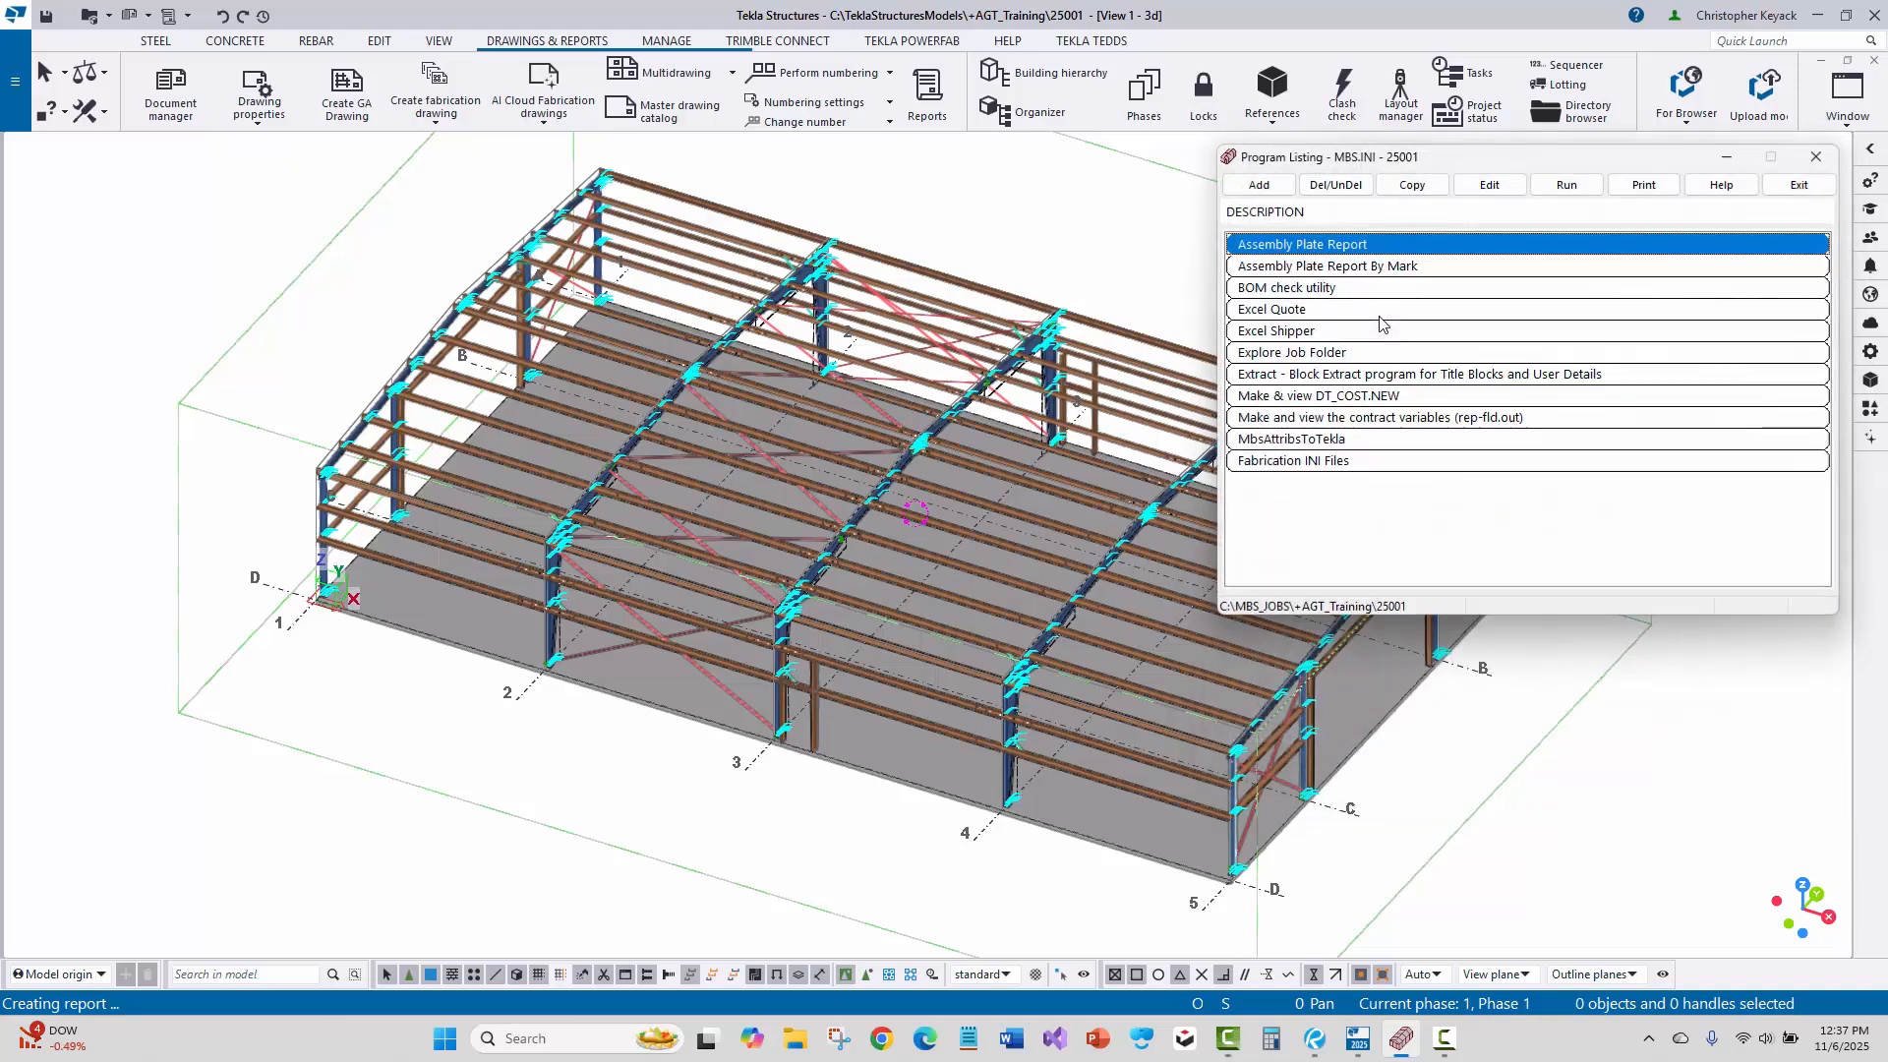
{"action": "left_click", "coordinate": [1291, 334]}
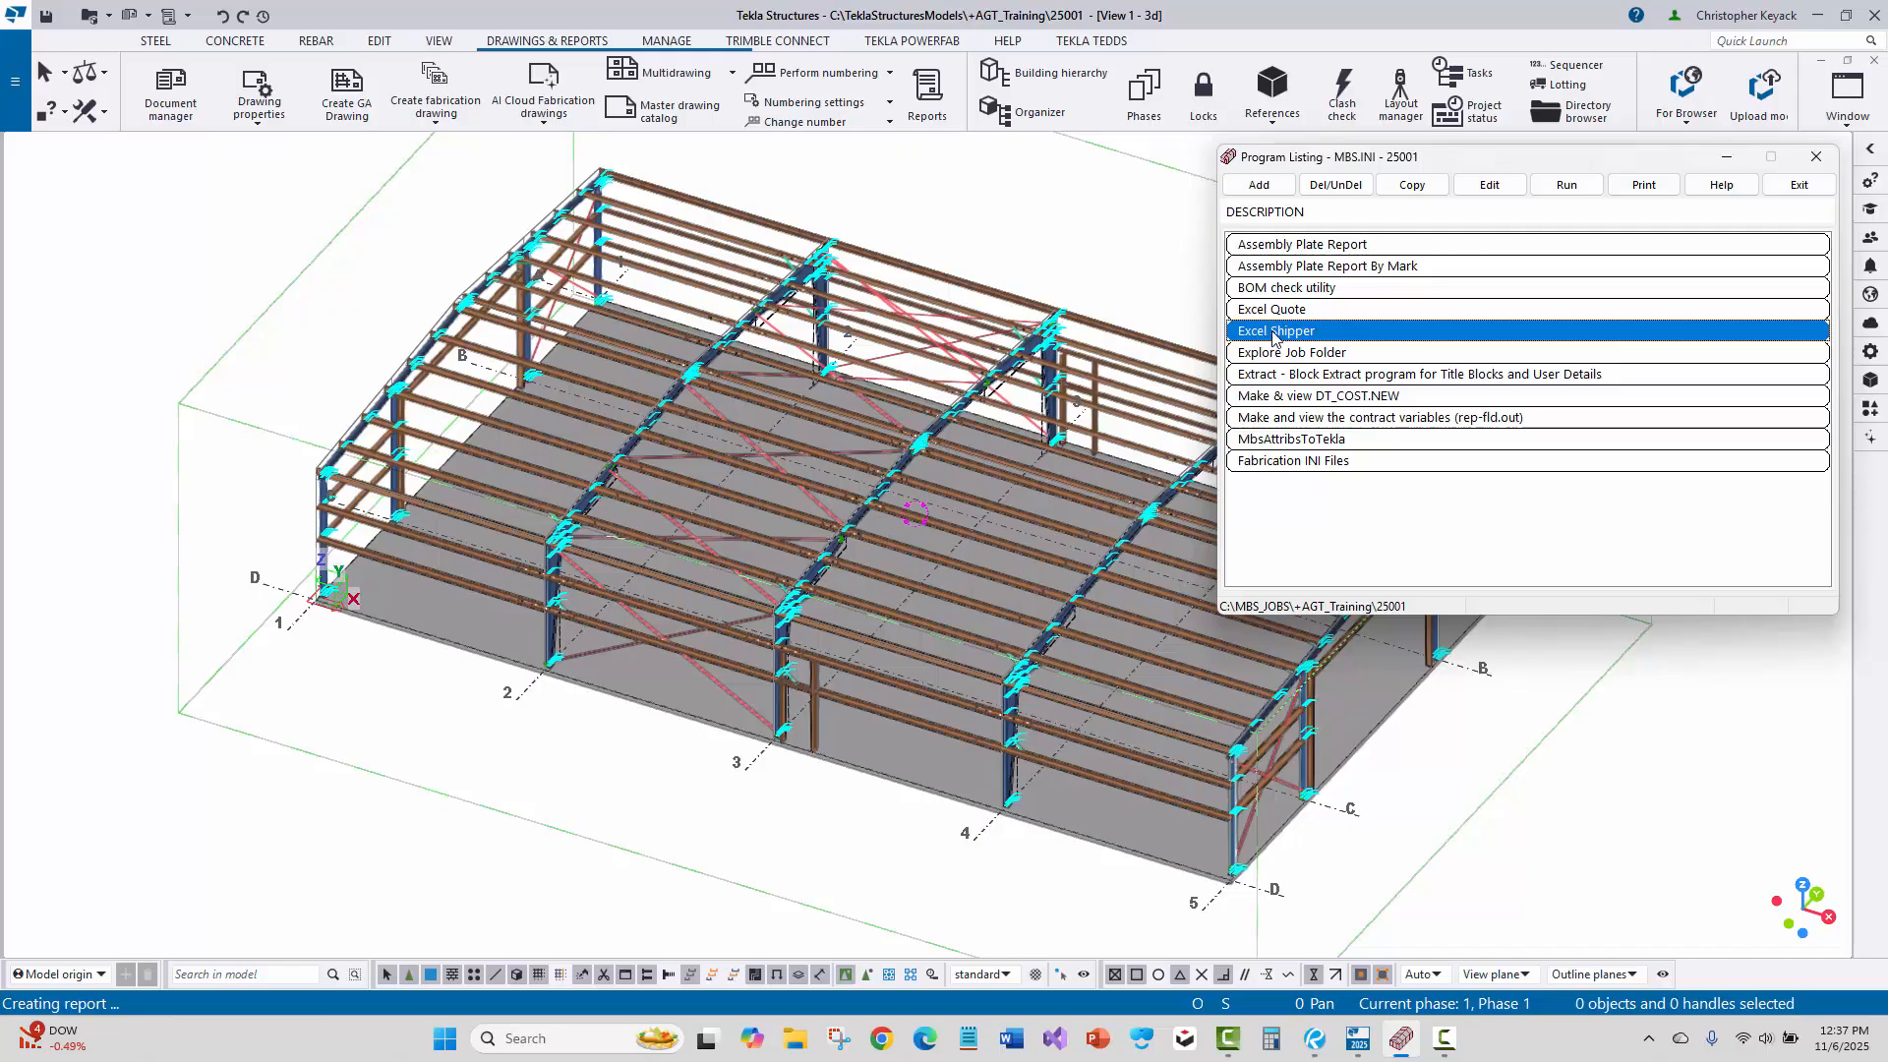
{"action": "right_click", "coordinate": [1274, 335]}
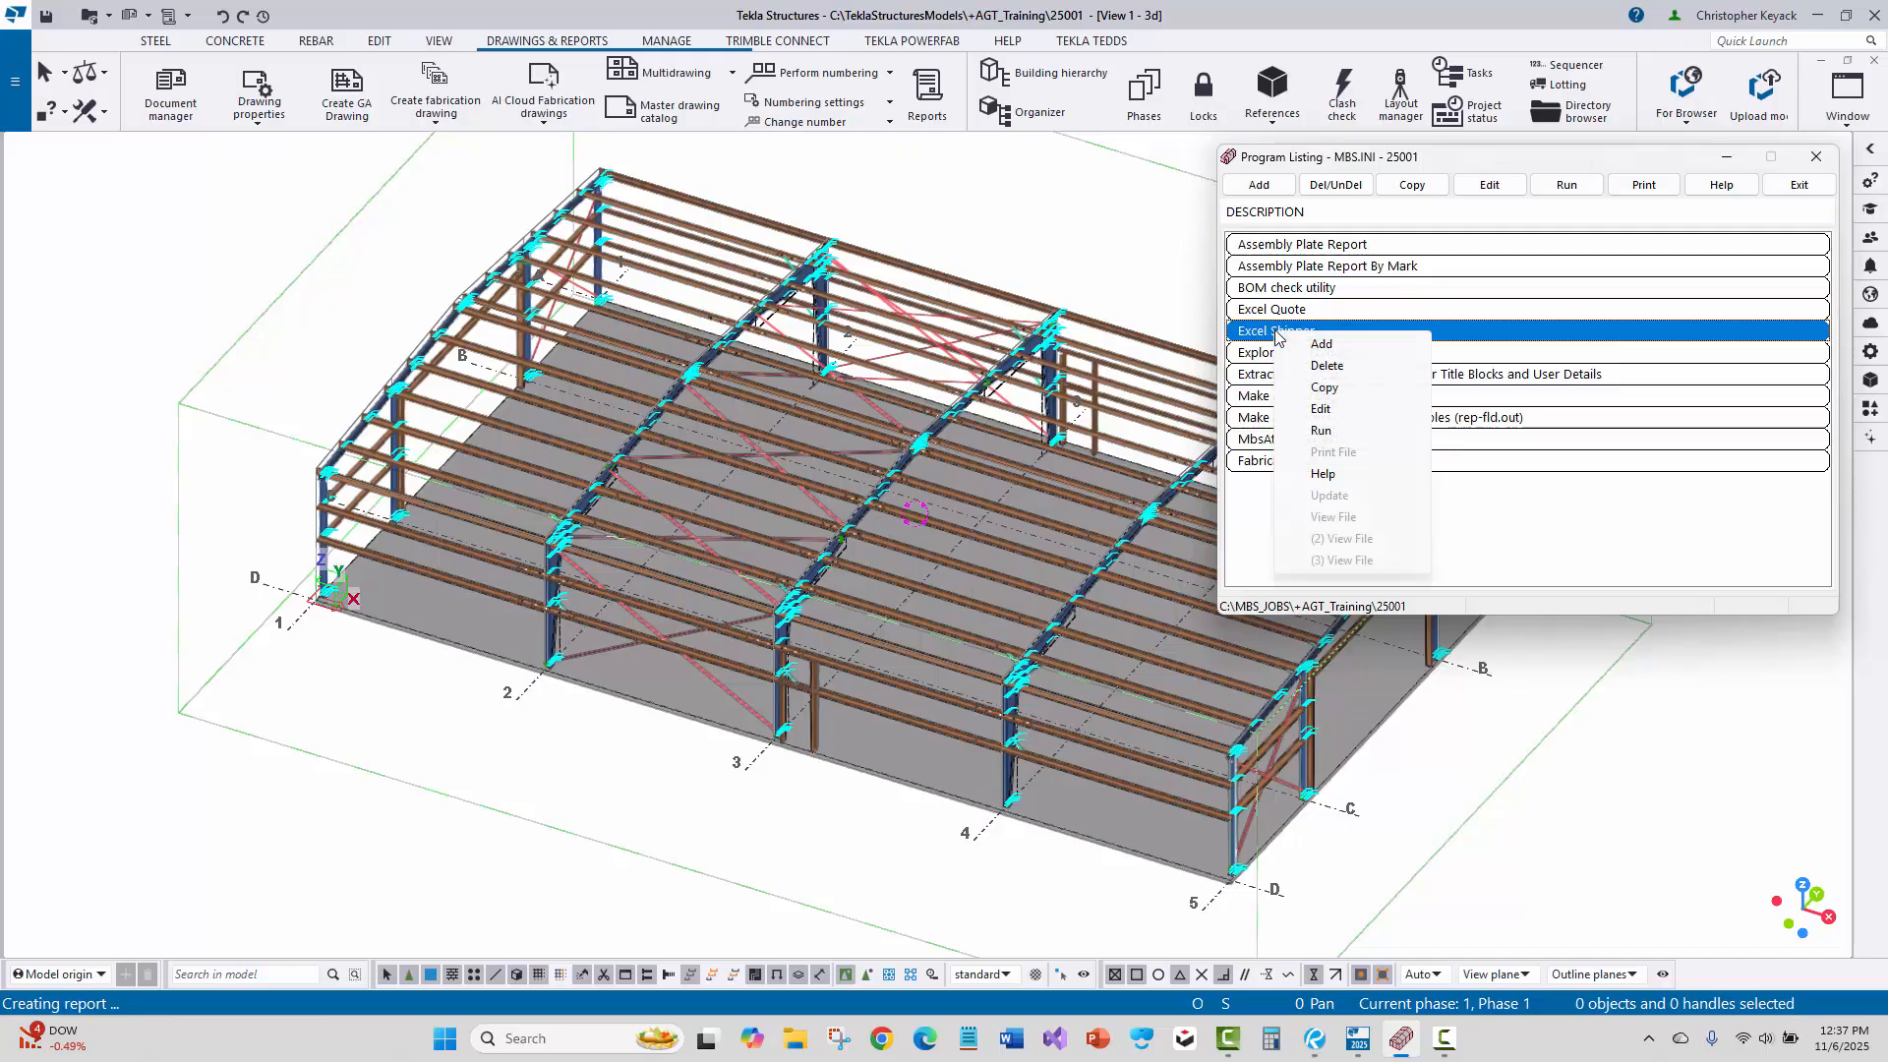
{"action": "left_click", "coordinate": [1334, 391]}
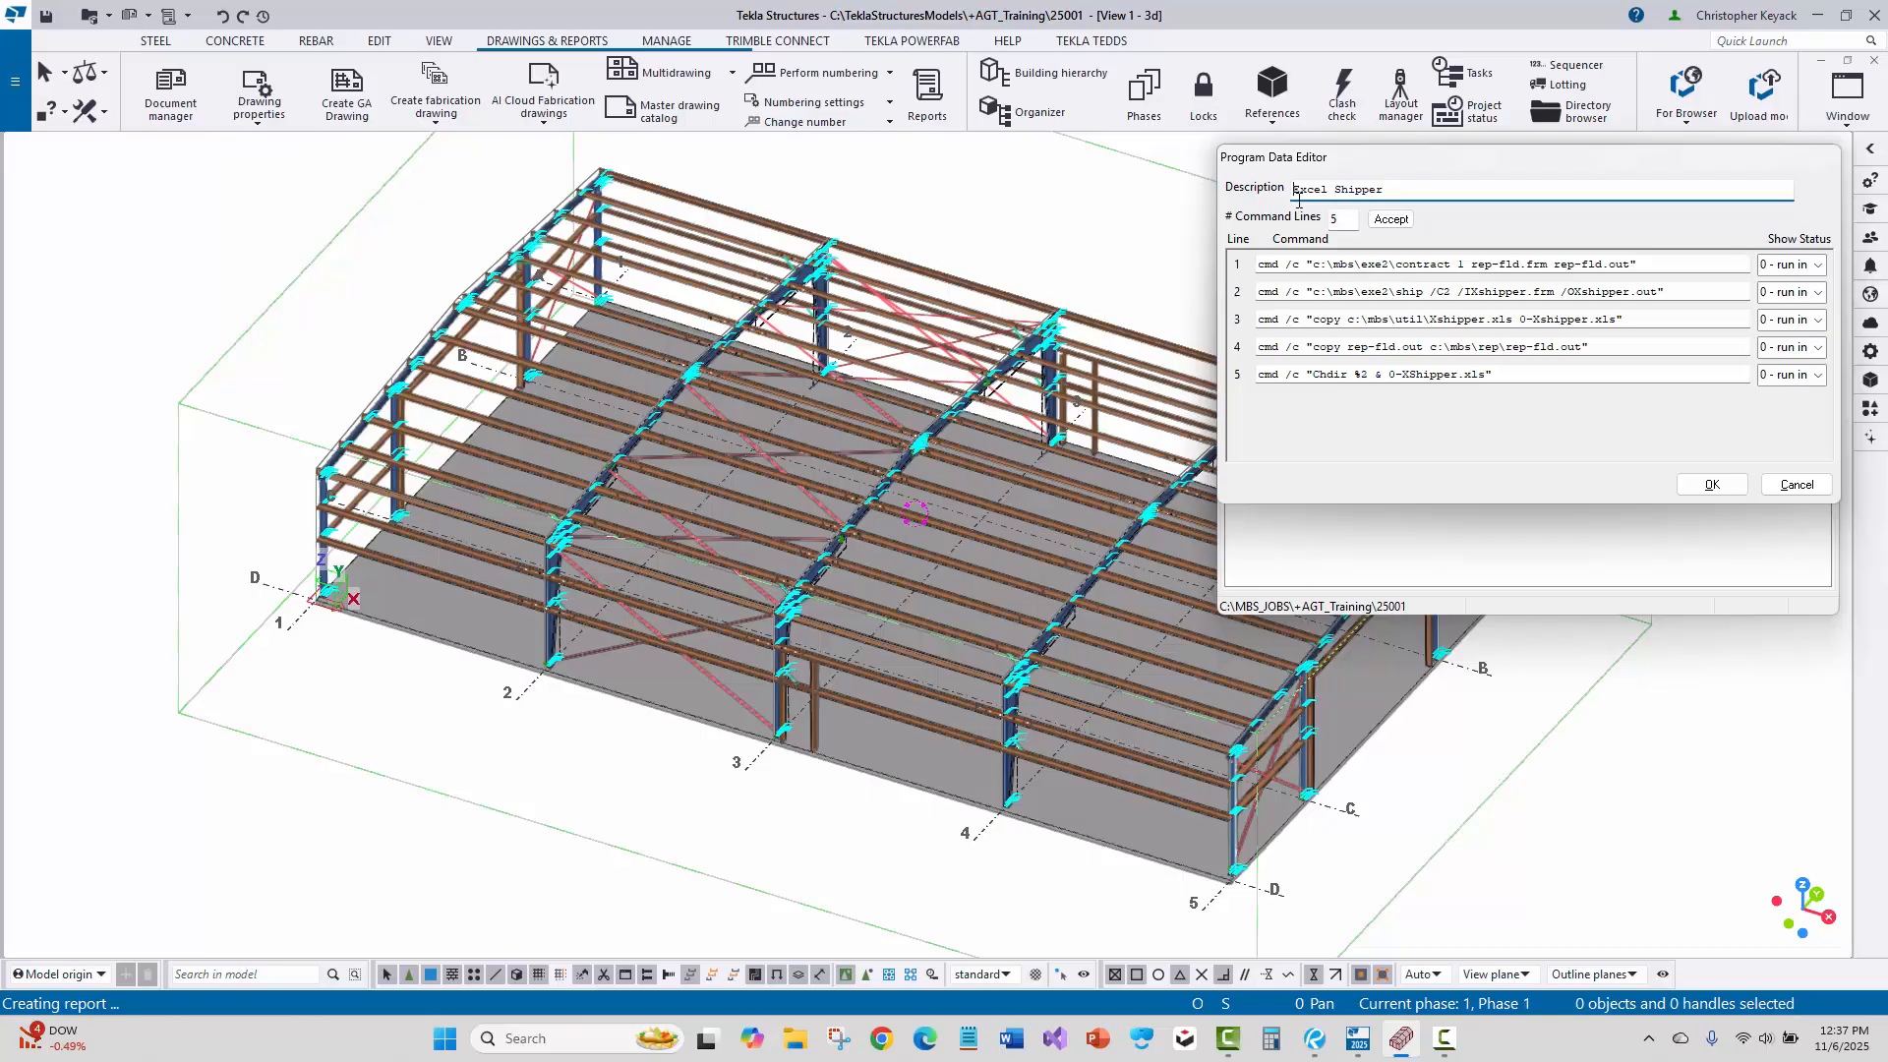
{"action": "type", "text": "Tekla"}
Change command line 1 to use TEKLArep-fld.frm and command line 2 to use /ITEKLAshipper.frm and /OTEKLAshipper.out.
{"action": "left_click", "coordinate": [1473, 264]}
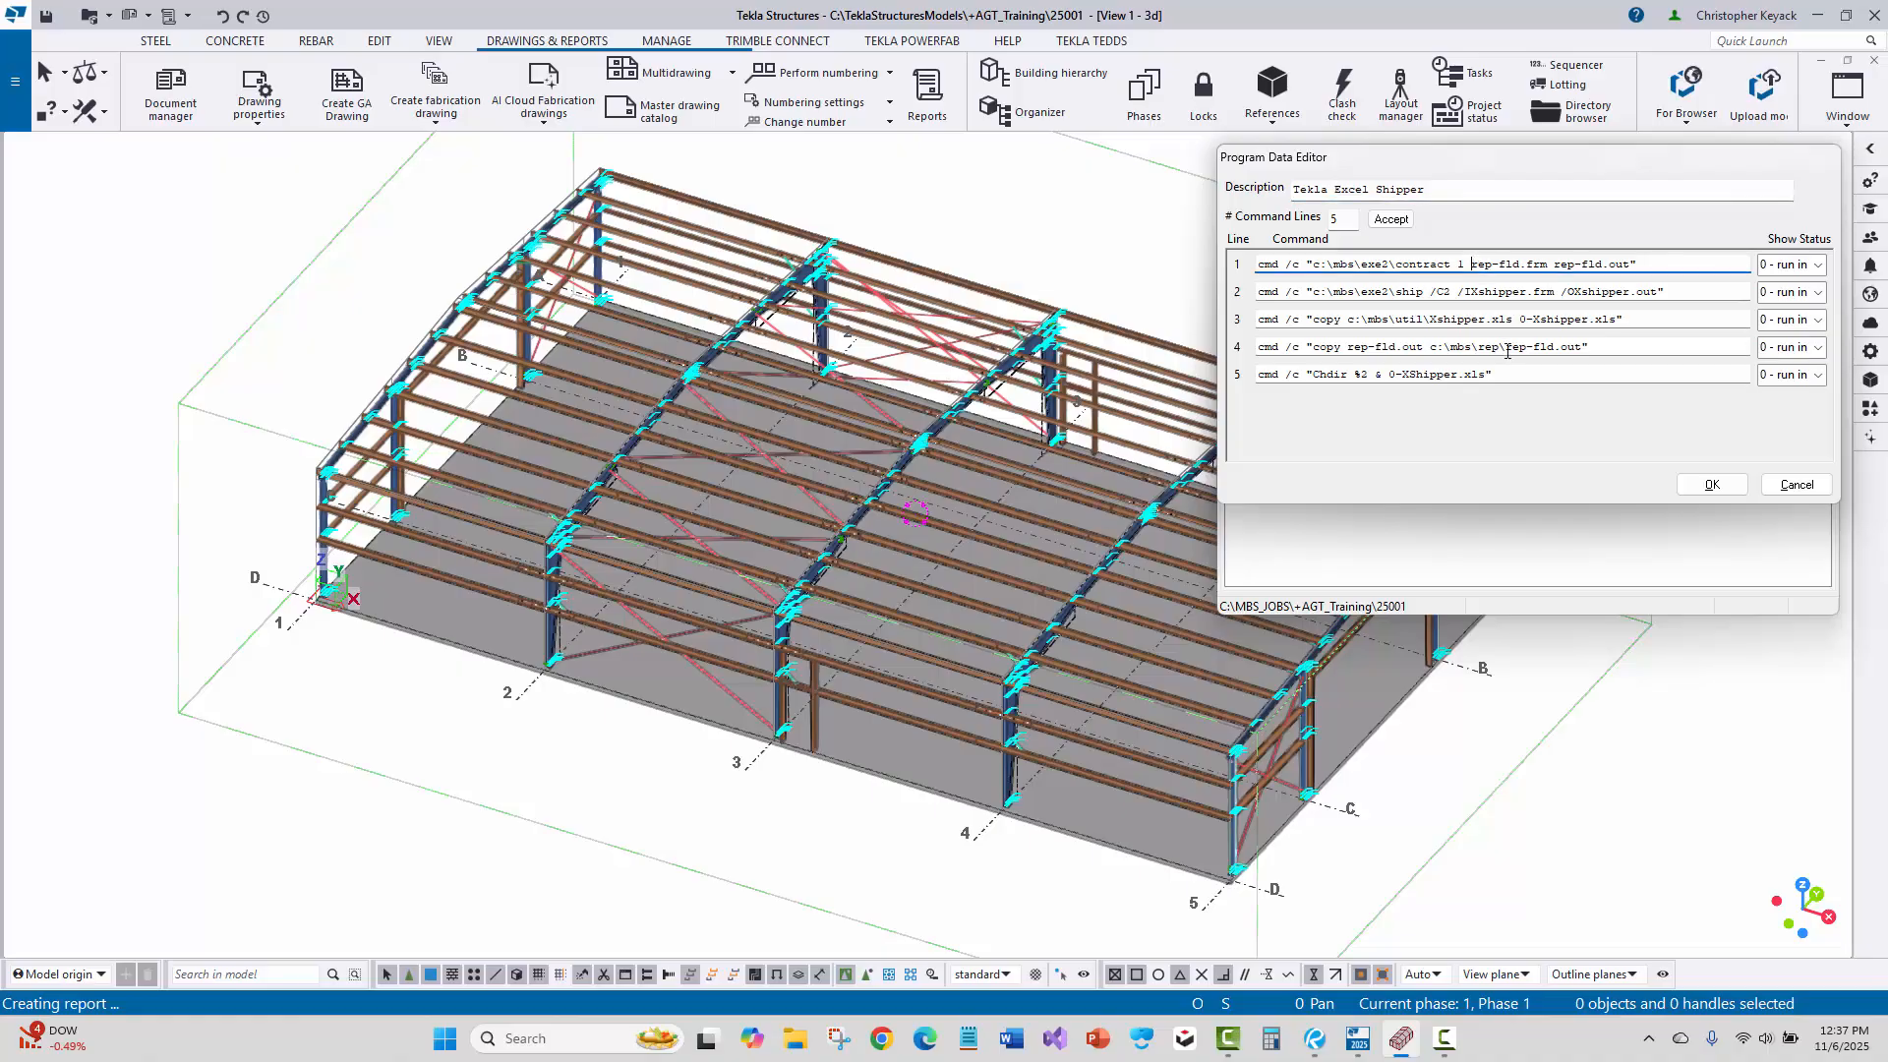
{"action": "type", "text": "TEKLA"}
{"action": "left_click", "coordinate": [1470, 292]}
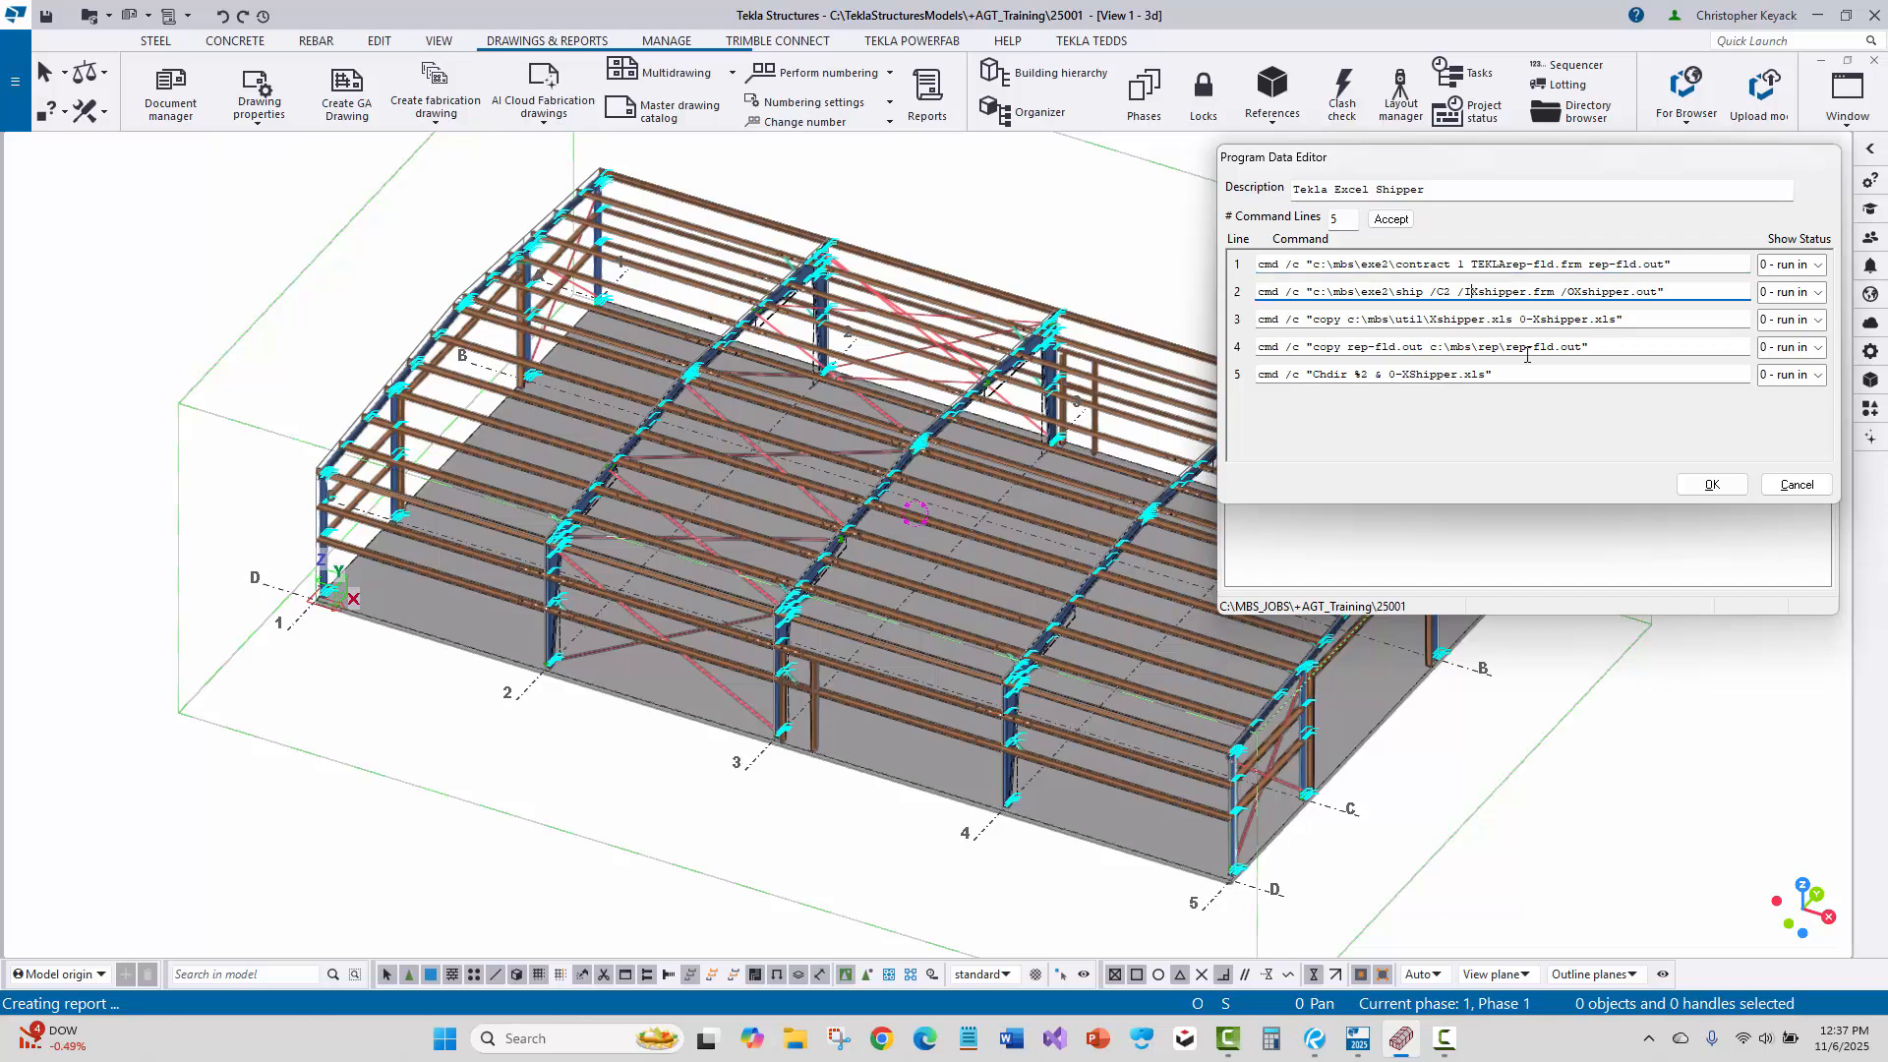
{"action": "type", "text": "TEKLA"}
{"action": "key", "text": "Delete"}
{"action": "key", "text": "BackSpace"}
{"action": "type", "text": "O"}
{"action": "key", "text": "Delete"}
{"action": "type", "text": "TEKLA"}
Change command line 3 to copy c:\mbs\util\TEKLAshipper.xls to 0-TEKLAshipper.xls.
{"action": "left_click", "coordinate": [1433, 320]}
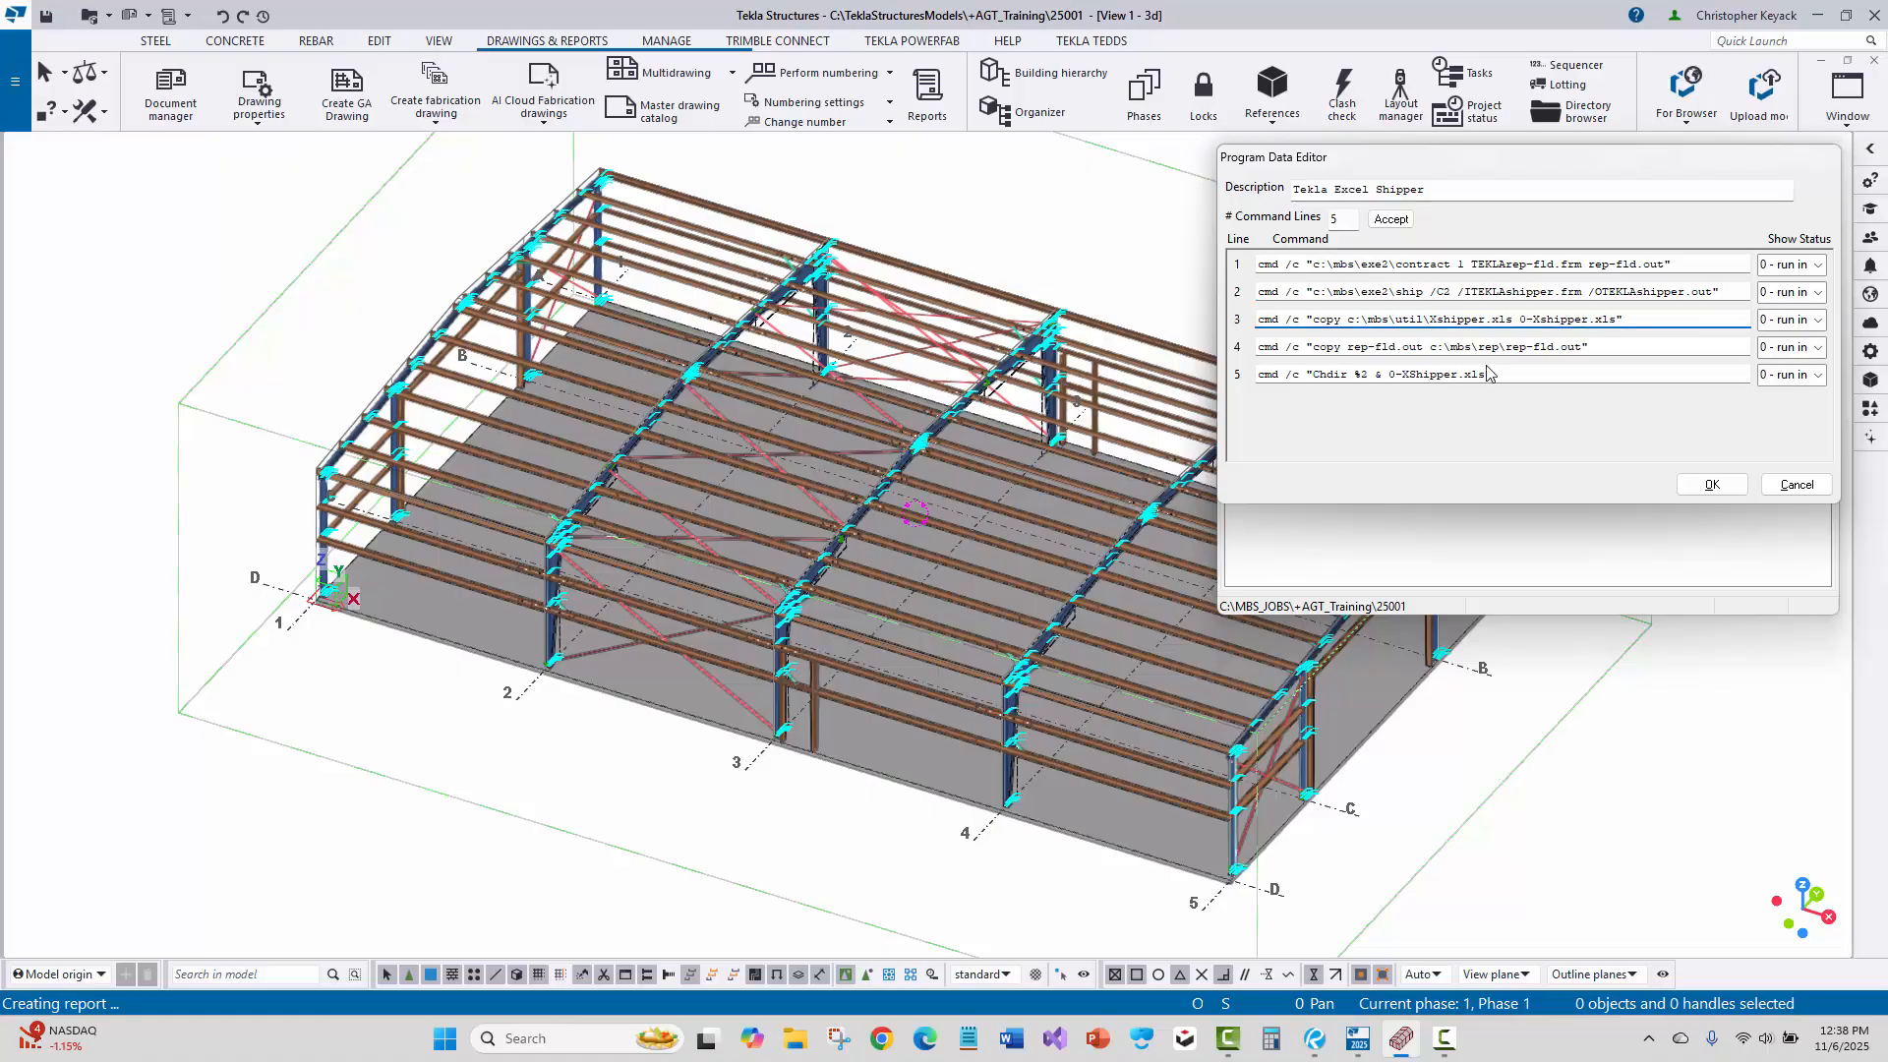
{"action": "key", "text": "BackSpace"}
{"action": "type", "text": "TEKLA"}
{"action": "key", "text": "Right"}
{"action": "key", "text": "Delete"}
{"action": "type", "text": "TEKLA"}
Check rep-fld.out in command lines 1 and 4, point command line 5 to 0-TEKLAShipper.xls, and accept the program entry.
{"action": "left_click", "coordinate": [1431, 351]}
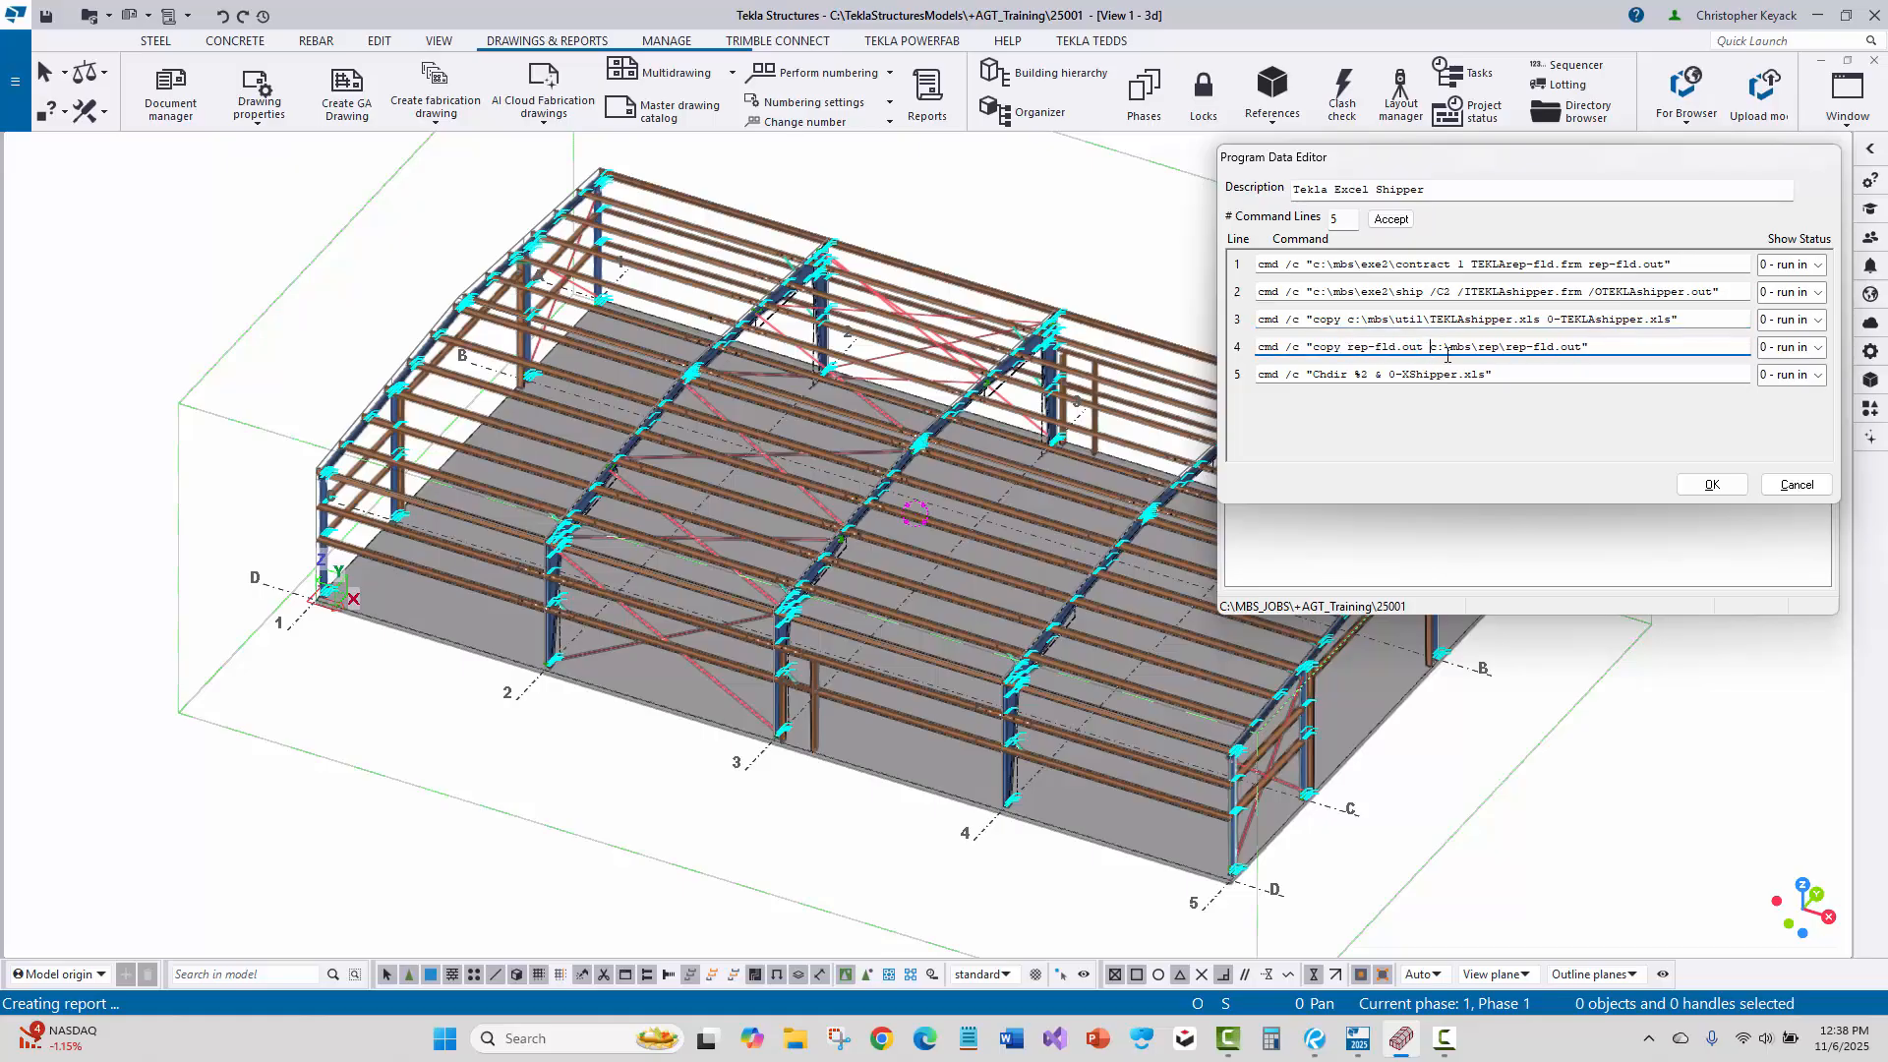
{"action": "double_click", "coordinate": [1595, 266]}
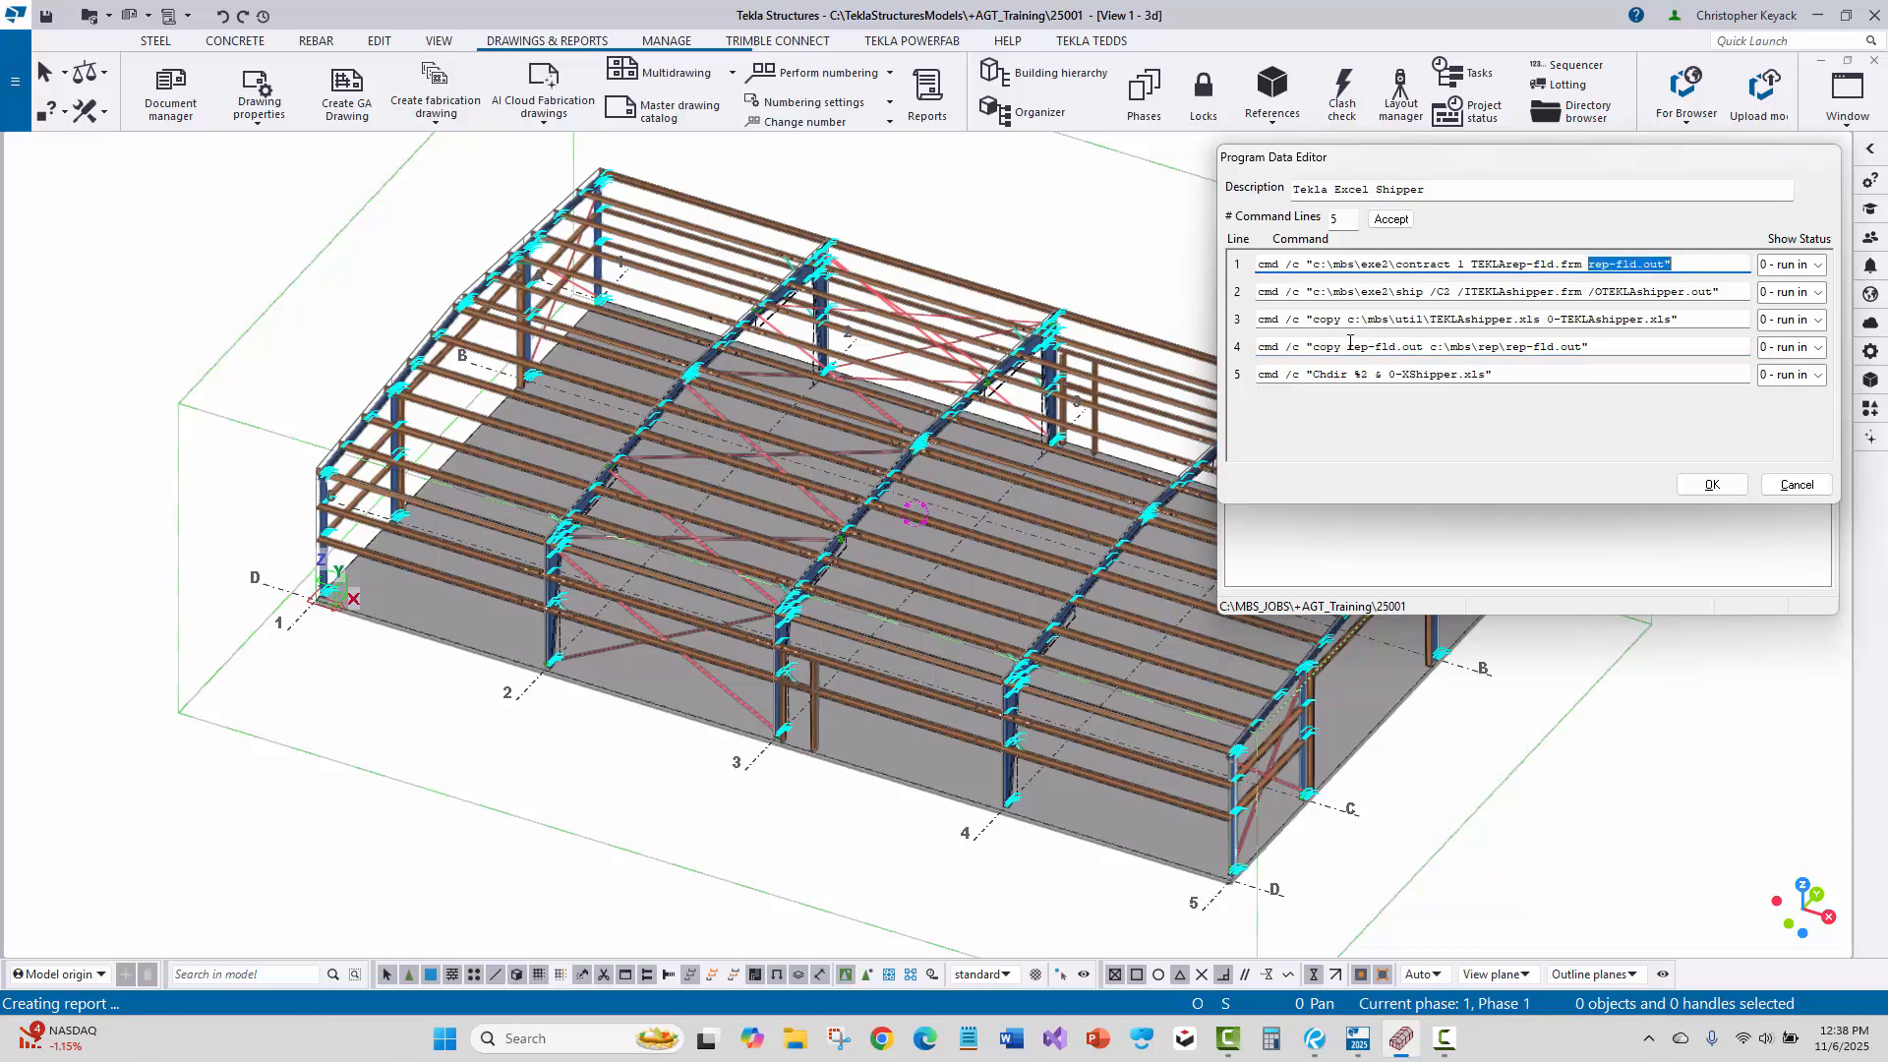
{"action": "left_click_drag", "start_coordinate": [1350, 346], "coordinate": [1403, 347]}
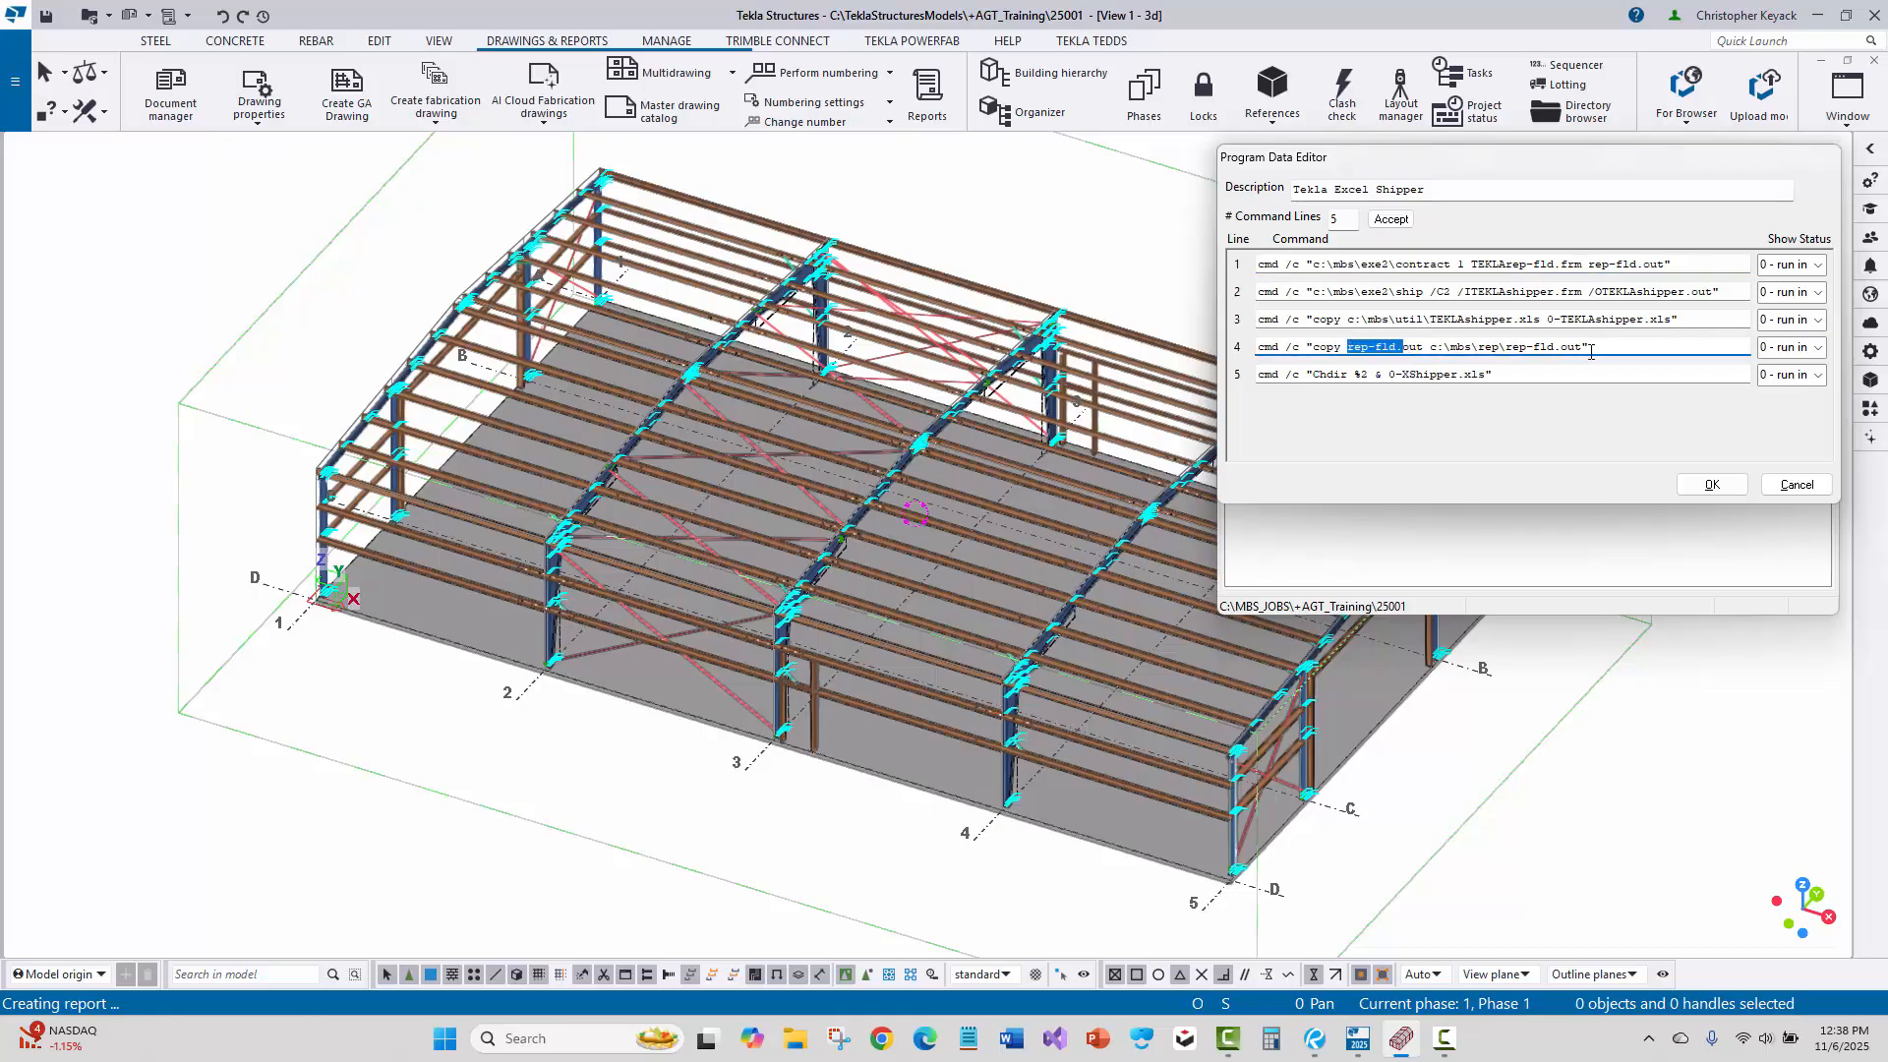
{"action": "left_click", "coordinate": [1408, 373]}
{"action": "key", "text": "BackSpace"}
{"action": "type", "text": "TEKLA"}
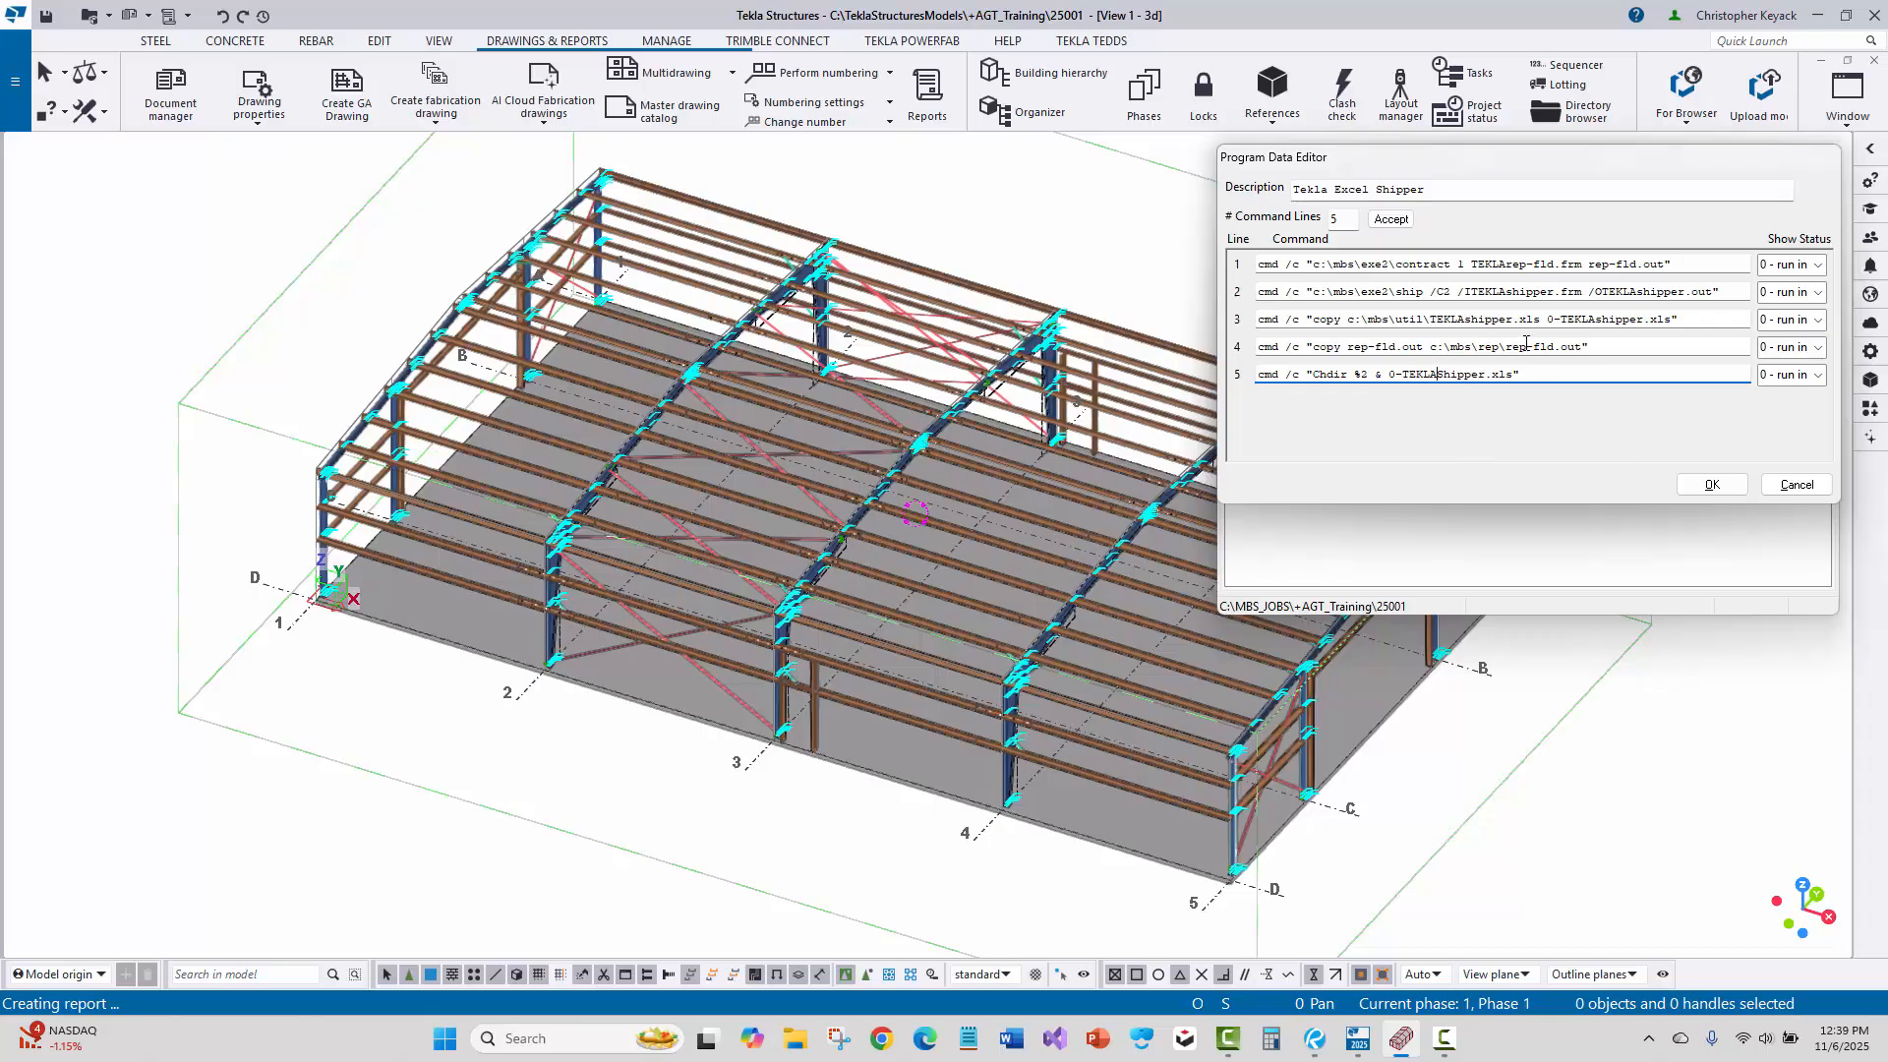
{"action": "left_click", "coordinate": [1693, 487]}
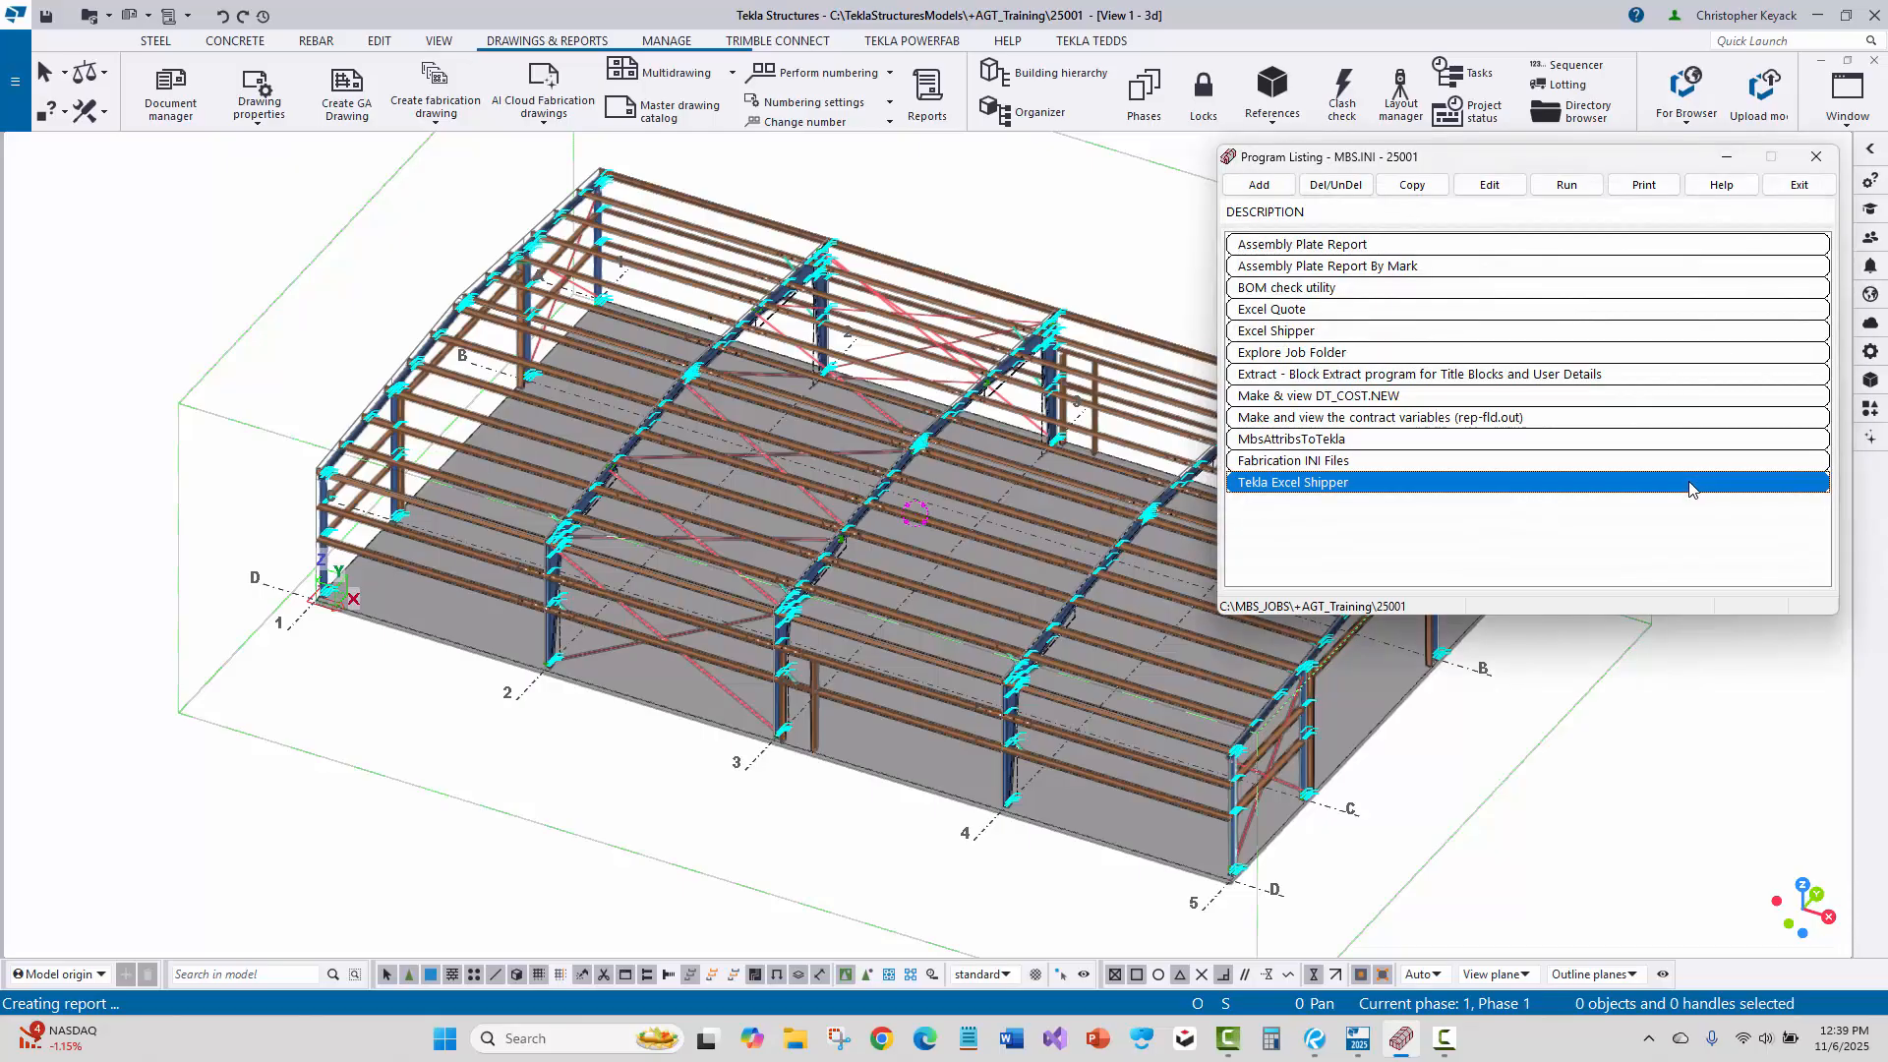
Run Tekla Excel Shipper and load +Xshipper.out from C:\TeklaStructuresModels\+AGT_Training\25001\Reports as the shipping list data.
{"action": "left_click", "coordinate": [1566, 187]}
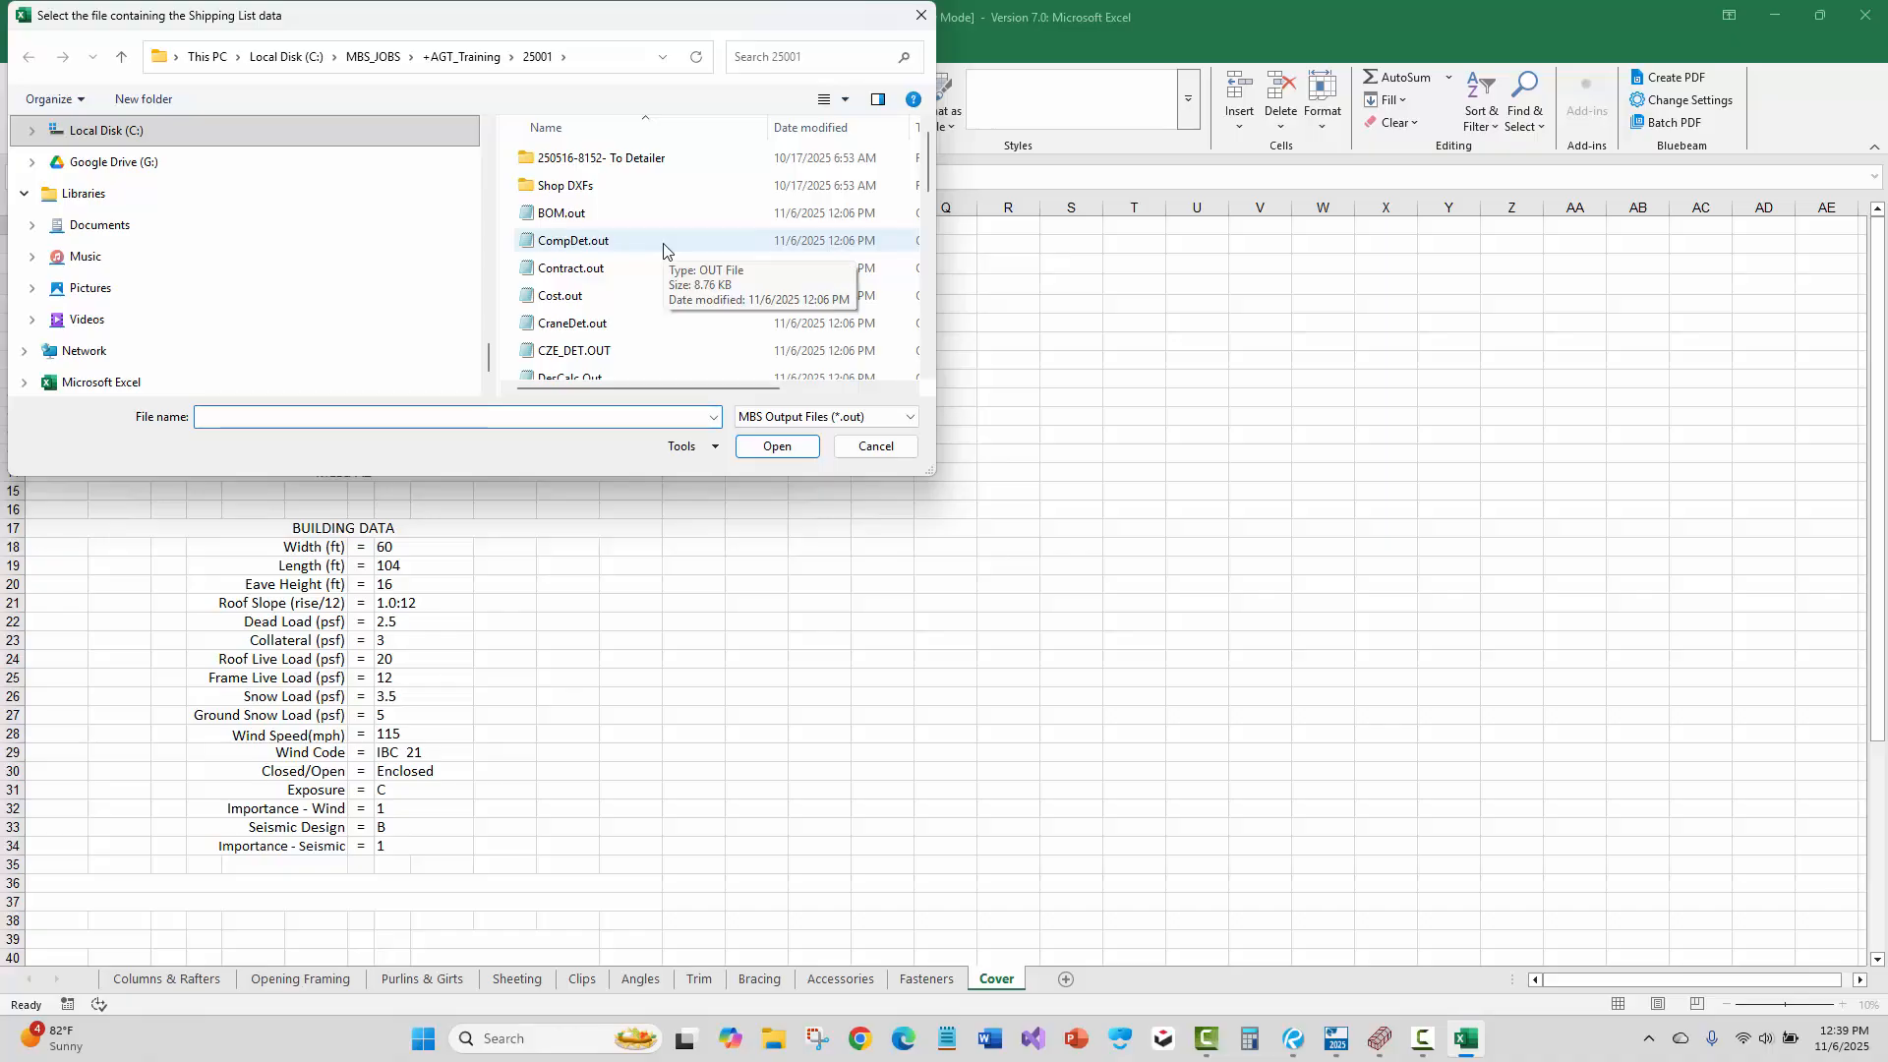
{"action": "scroll", "coordinate": [664, 248], "scroll_direction": "down", "scroll_amount": 8}
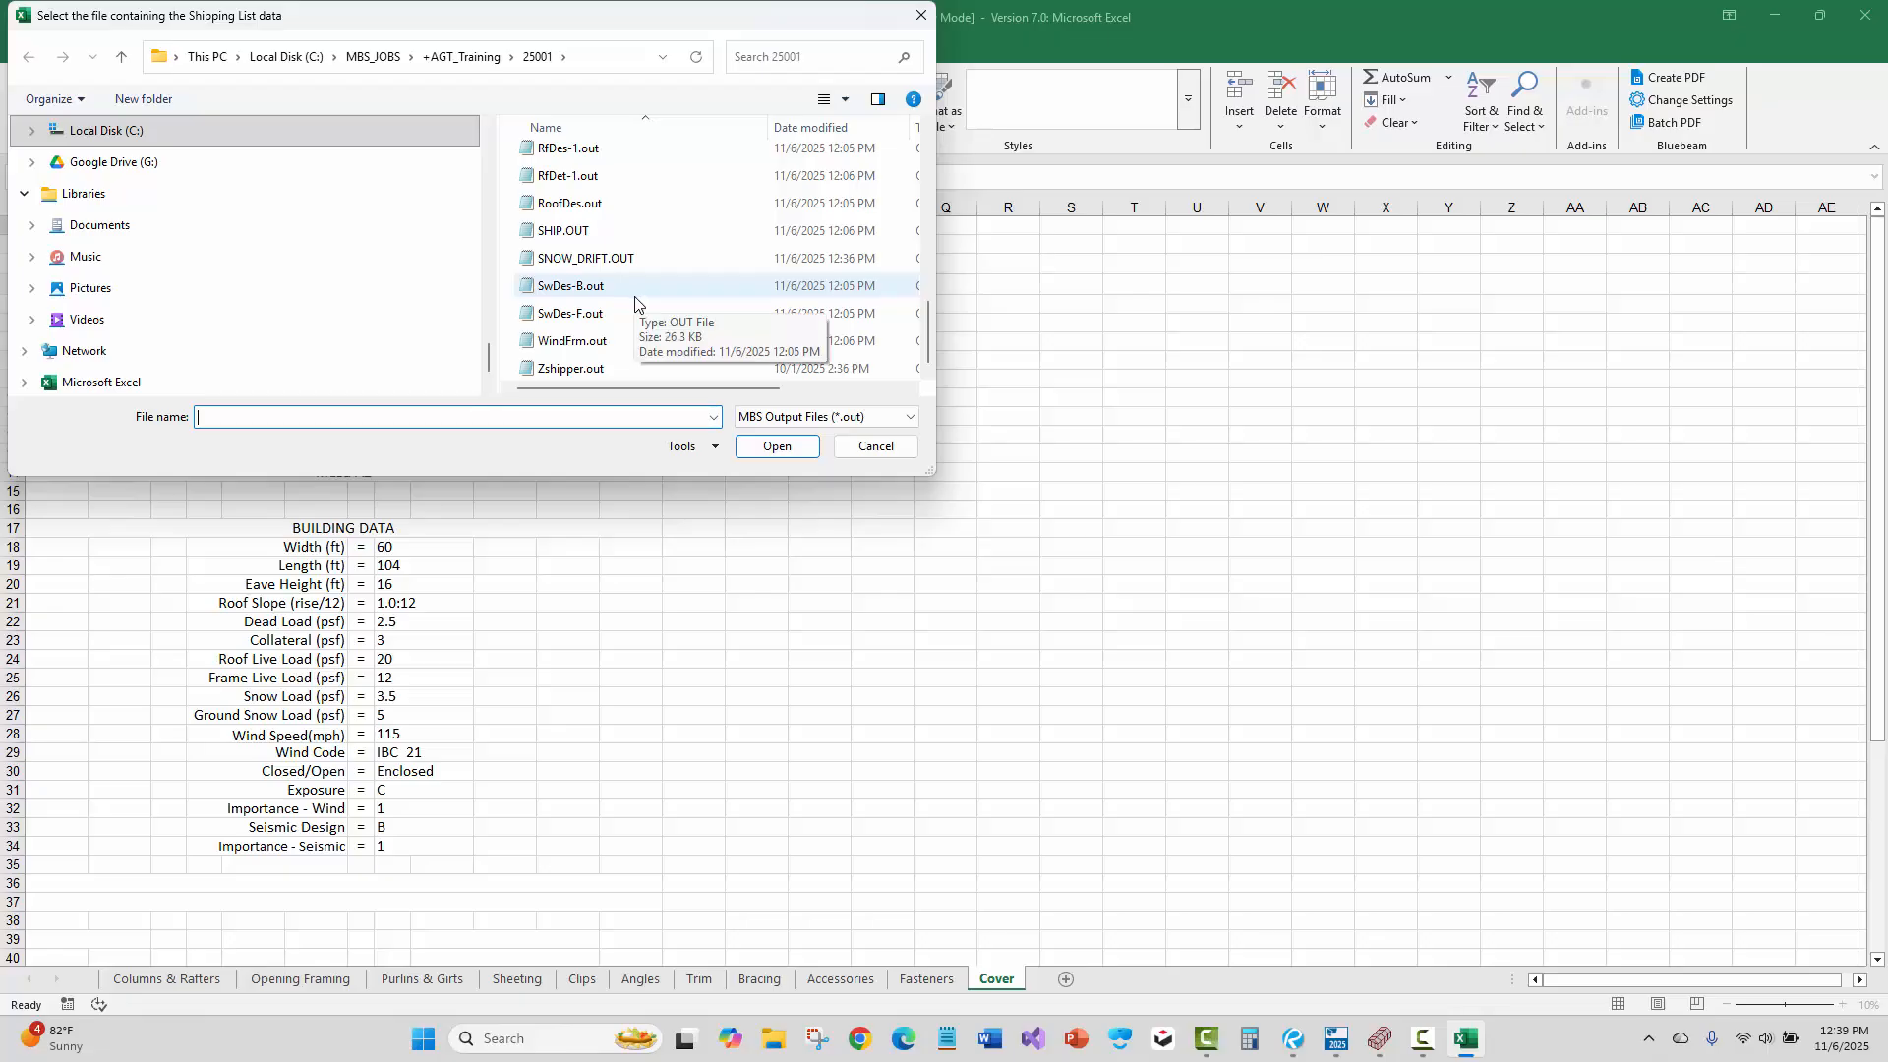
{"action": "left_click", "coordinate": [286, 57]}
{"action": "scroll", "coordinate": [632, 288], "scroll_direction": "down", "scroll_amount": 5}
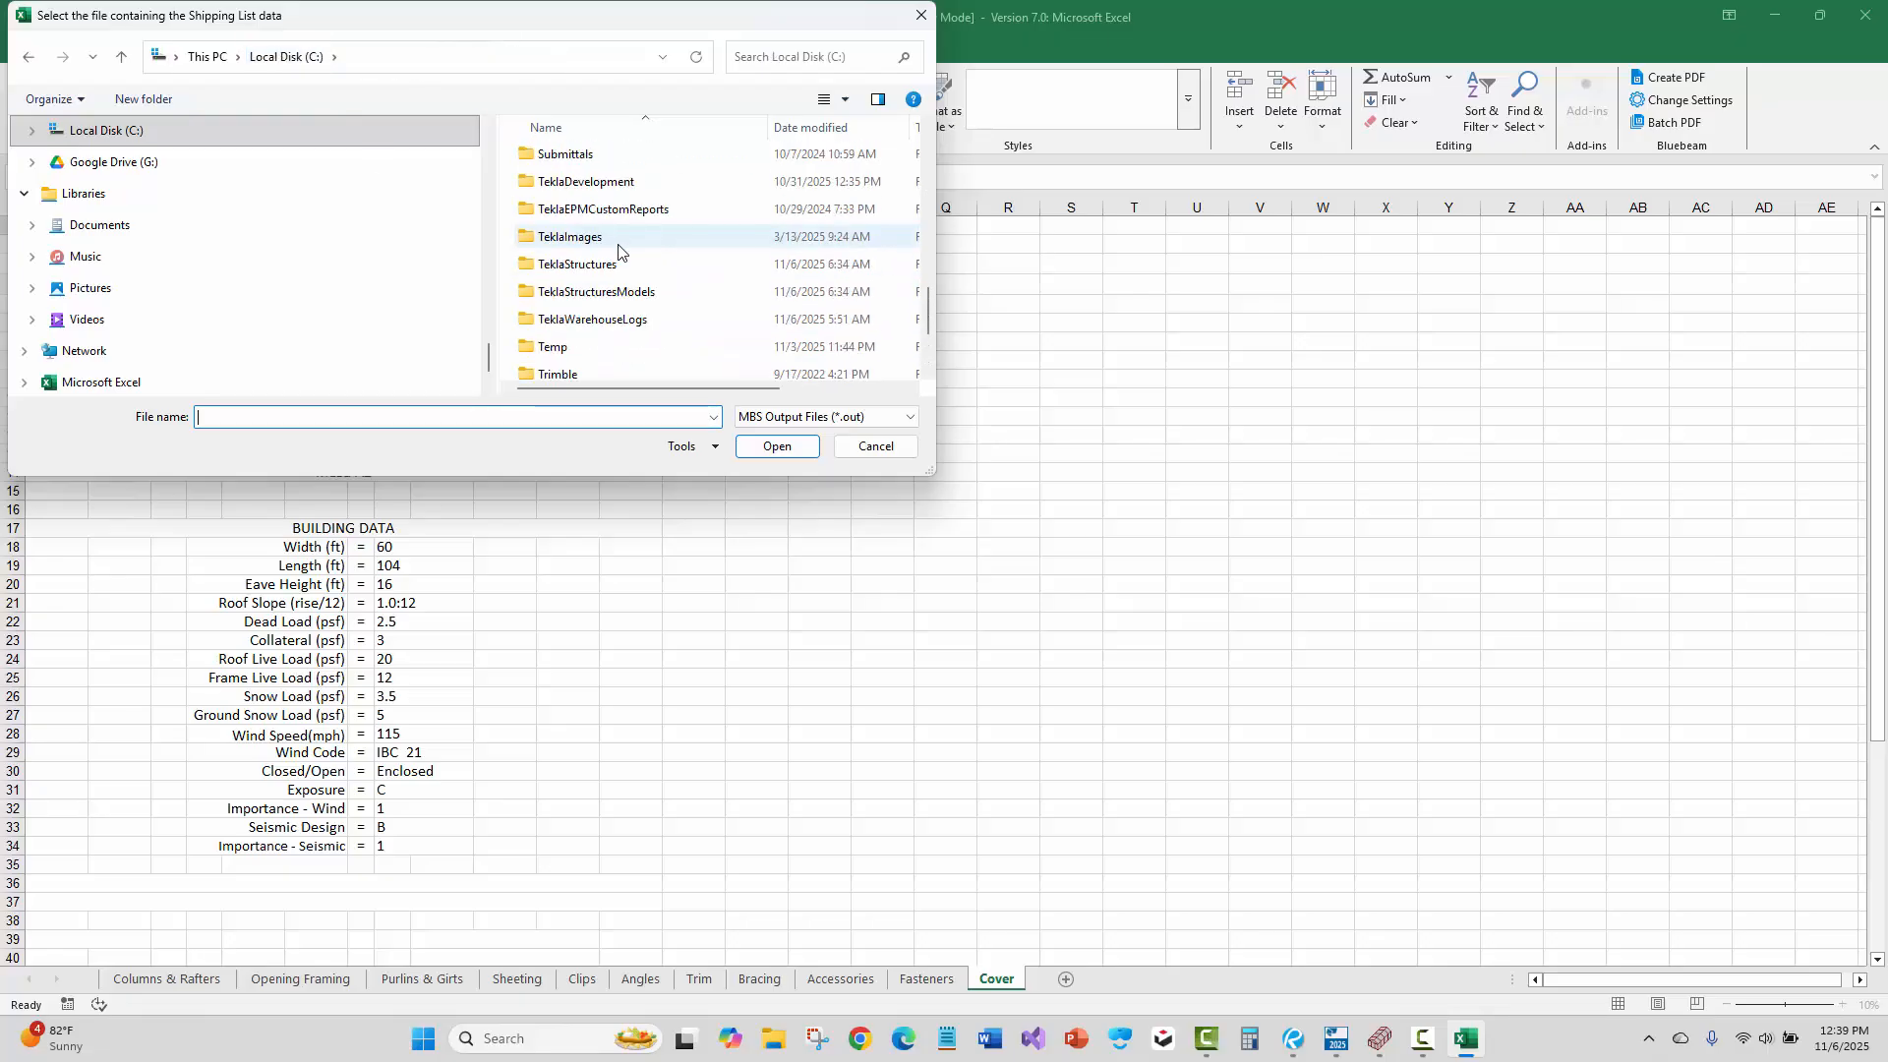
{"action": "double_click", "coordinate": [639, 292]}
{"action": "double_click", "coordinate": [553, 160]}
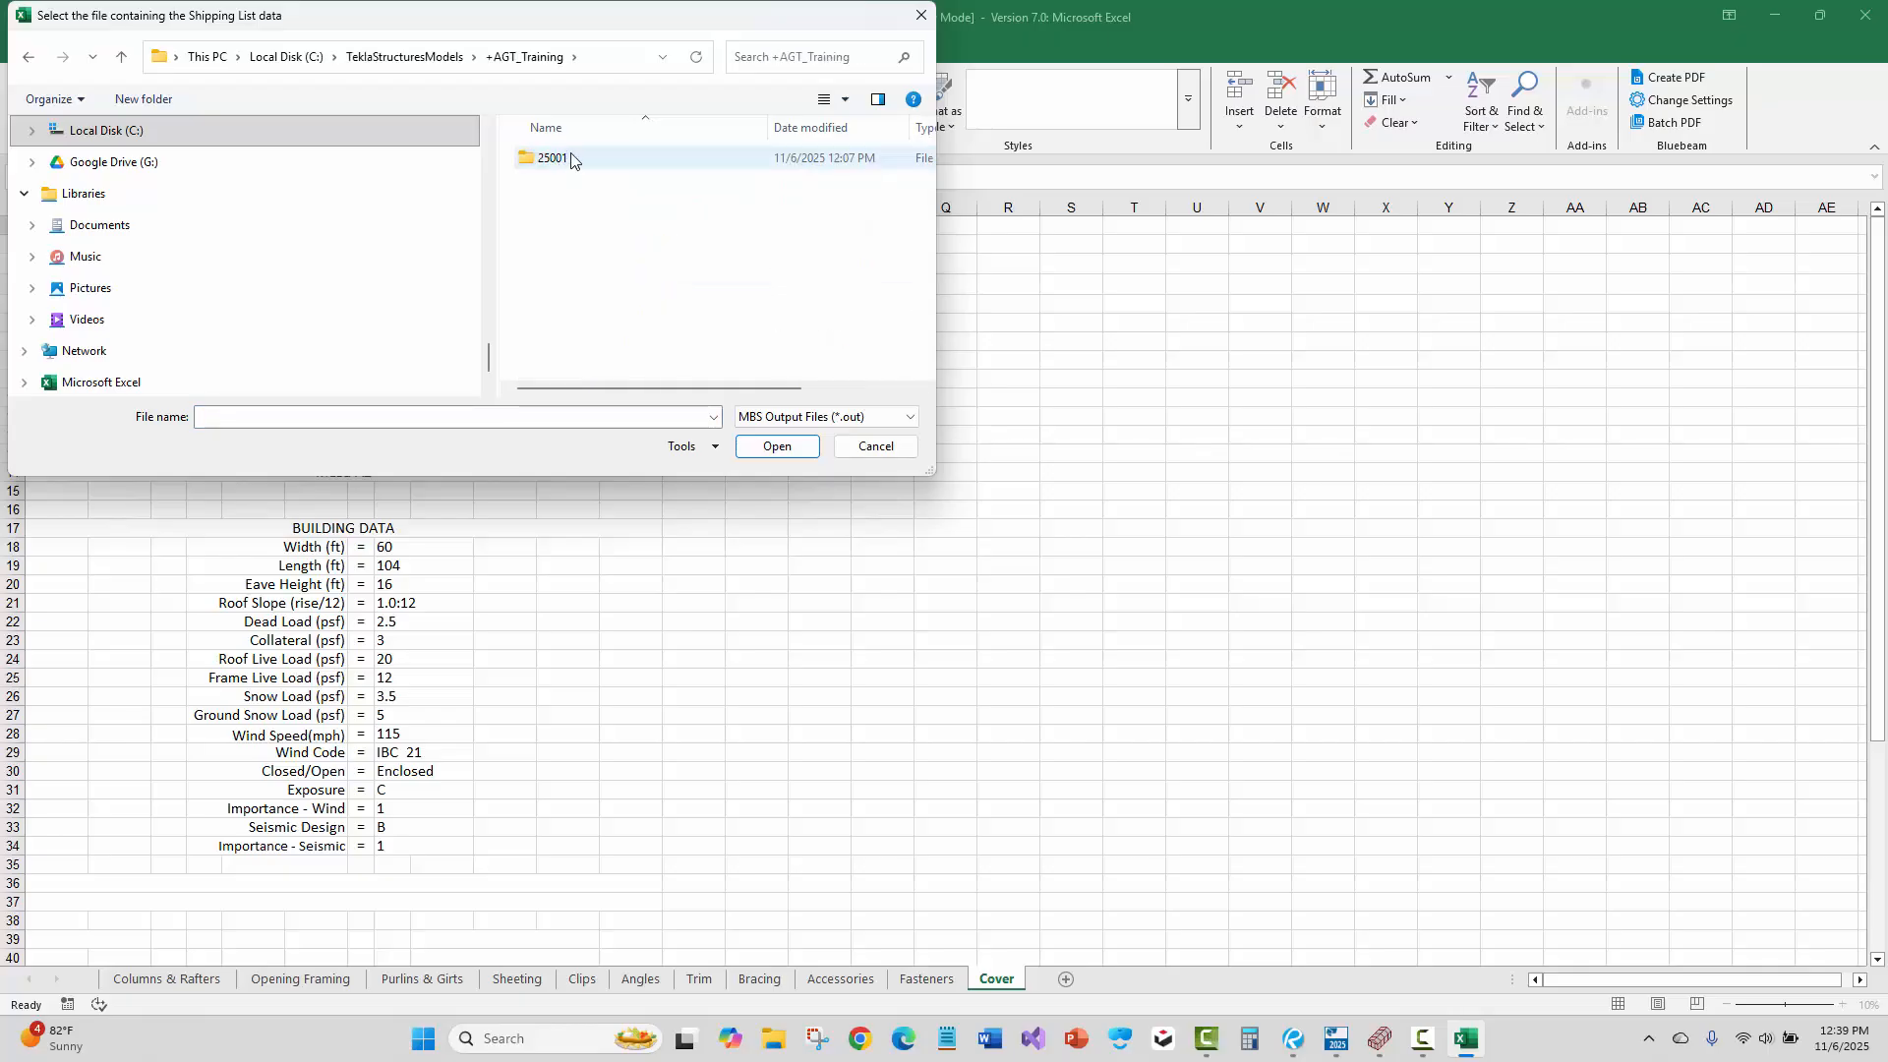
{"action": "double_click", "coordinate": [557, 159]}
{"action": "scroll", "coordinate": [610, 285], "scroll_direction": "down", "scroll_amount": 2}
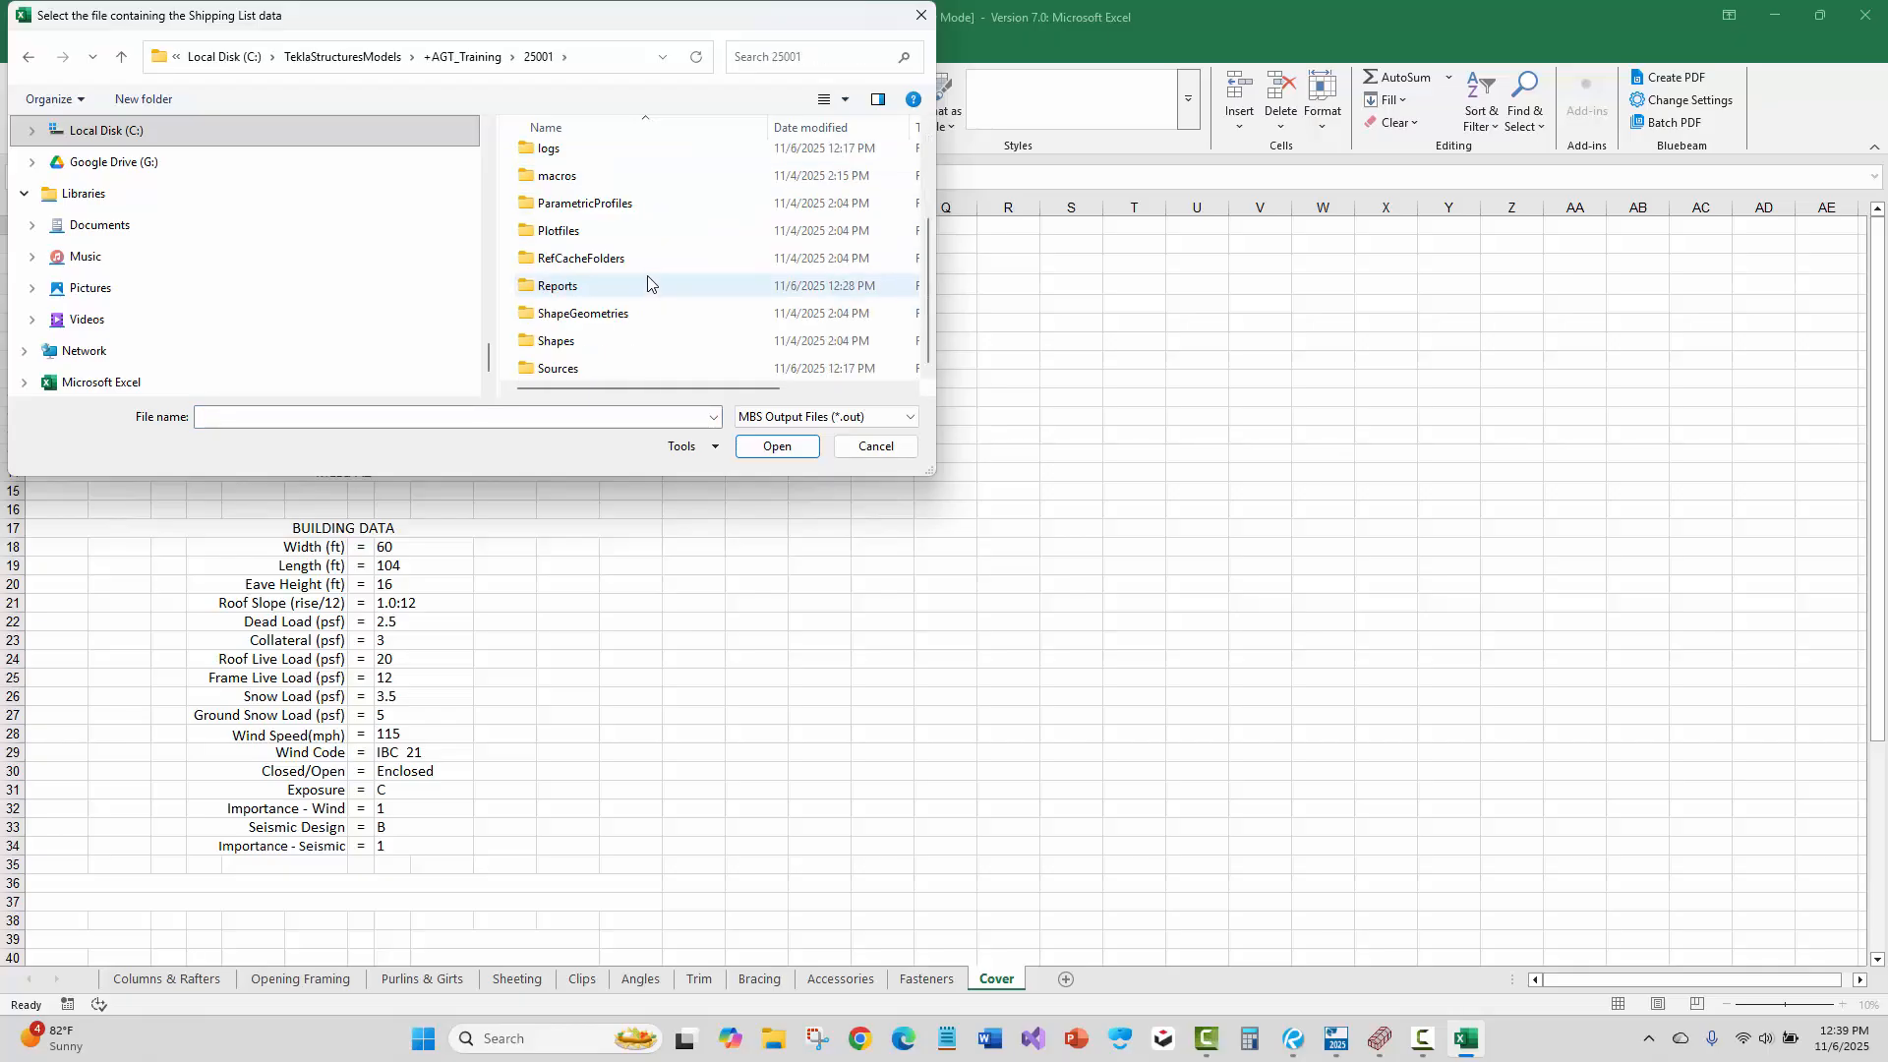
{"action": "double_click", "coordinate": [593, 294]}
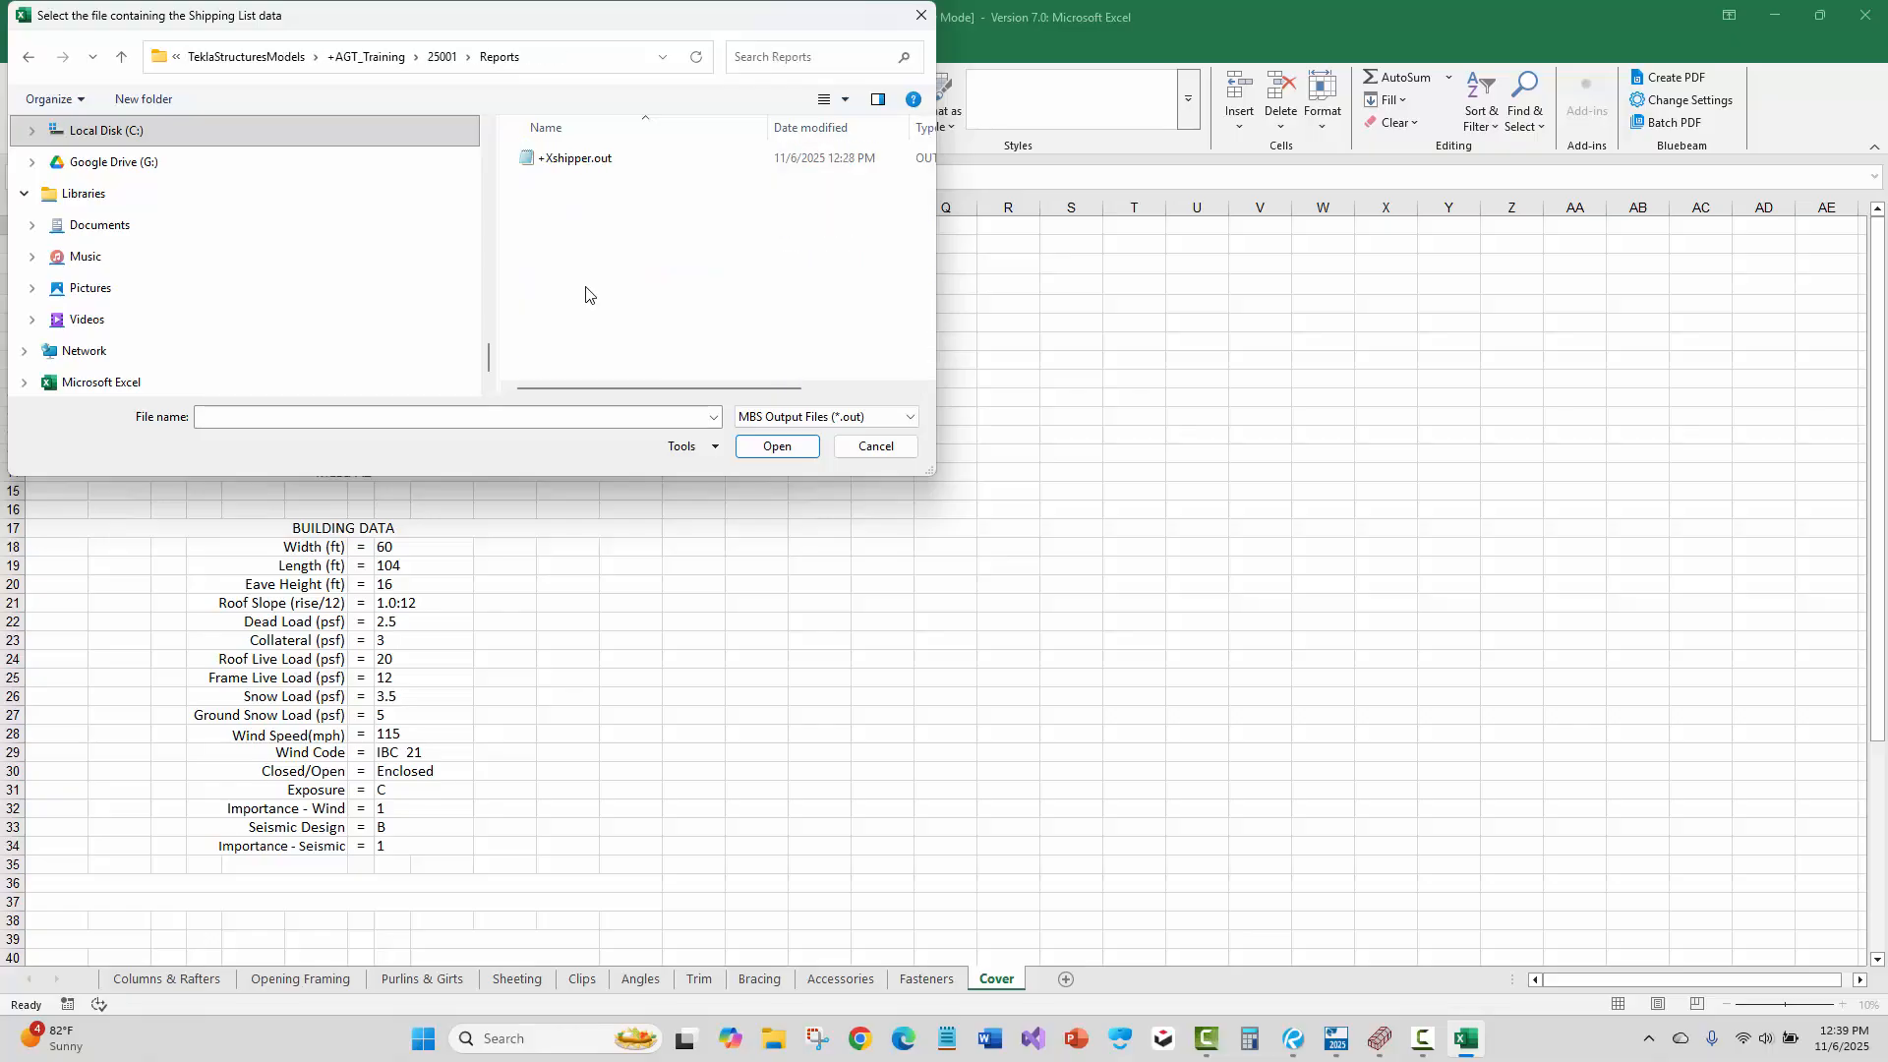
{"action": "left_click", "coordinate": [573, 162]}
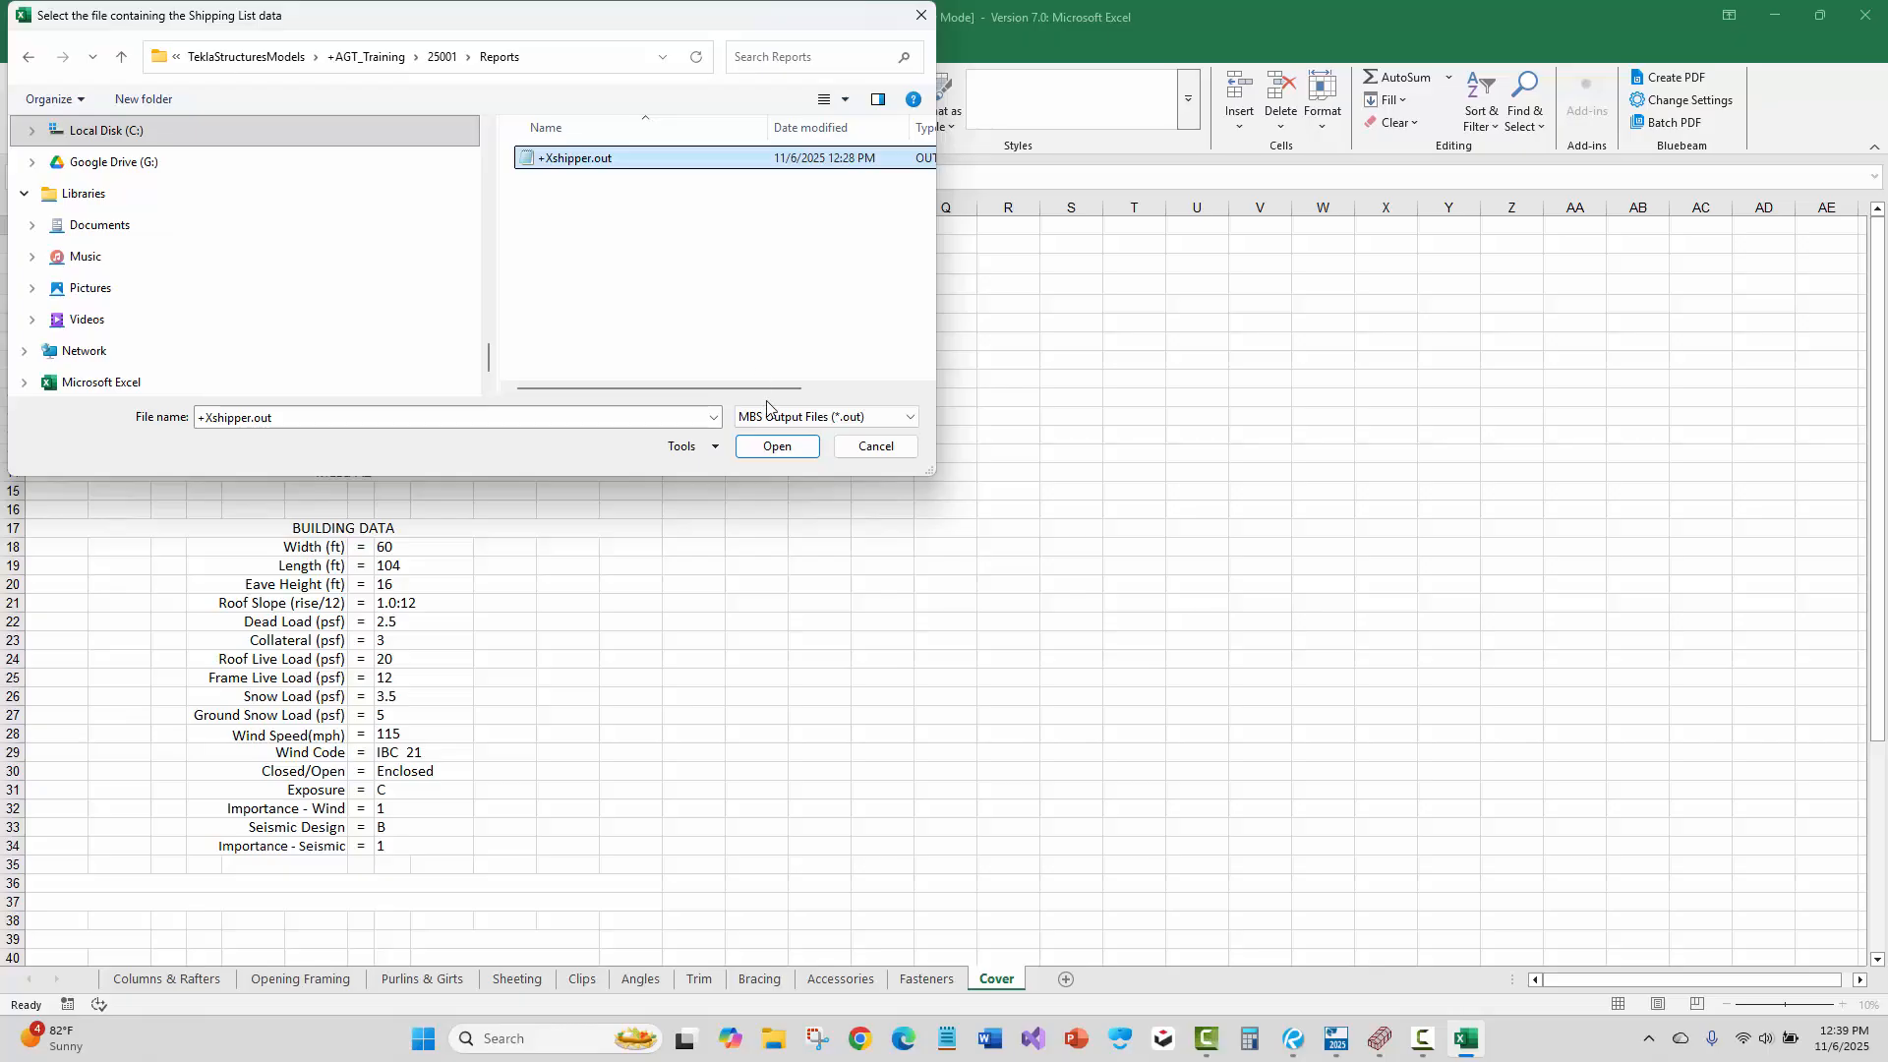
{"action": "left_click", "coordinate": [776, 446]}
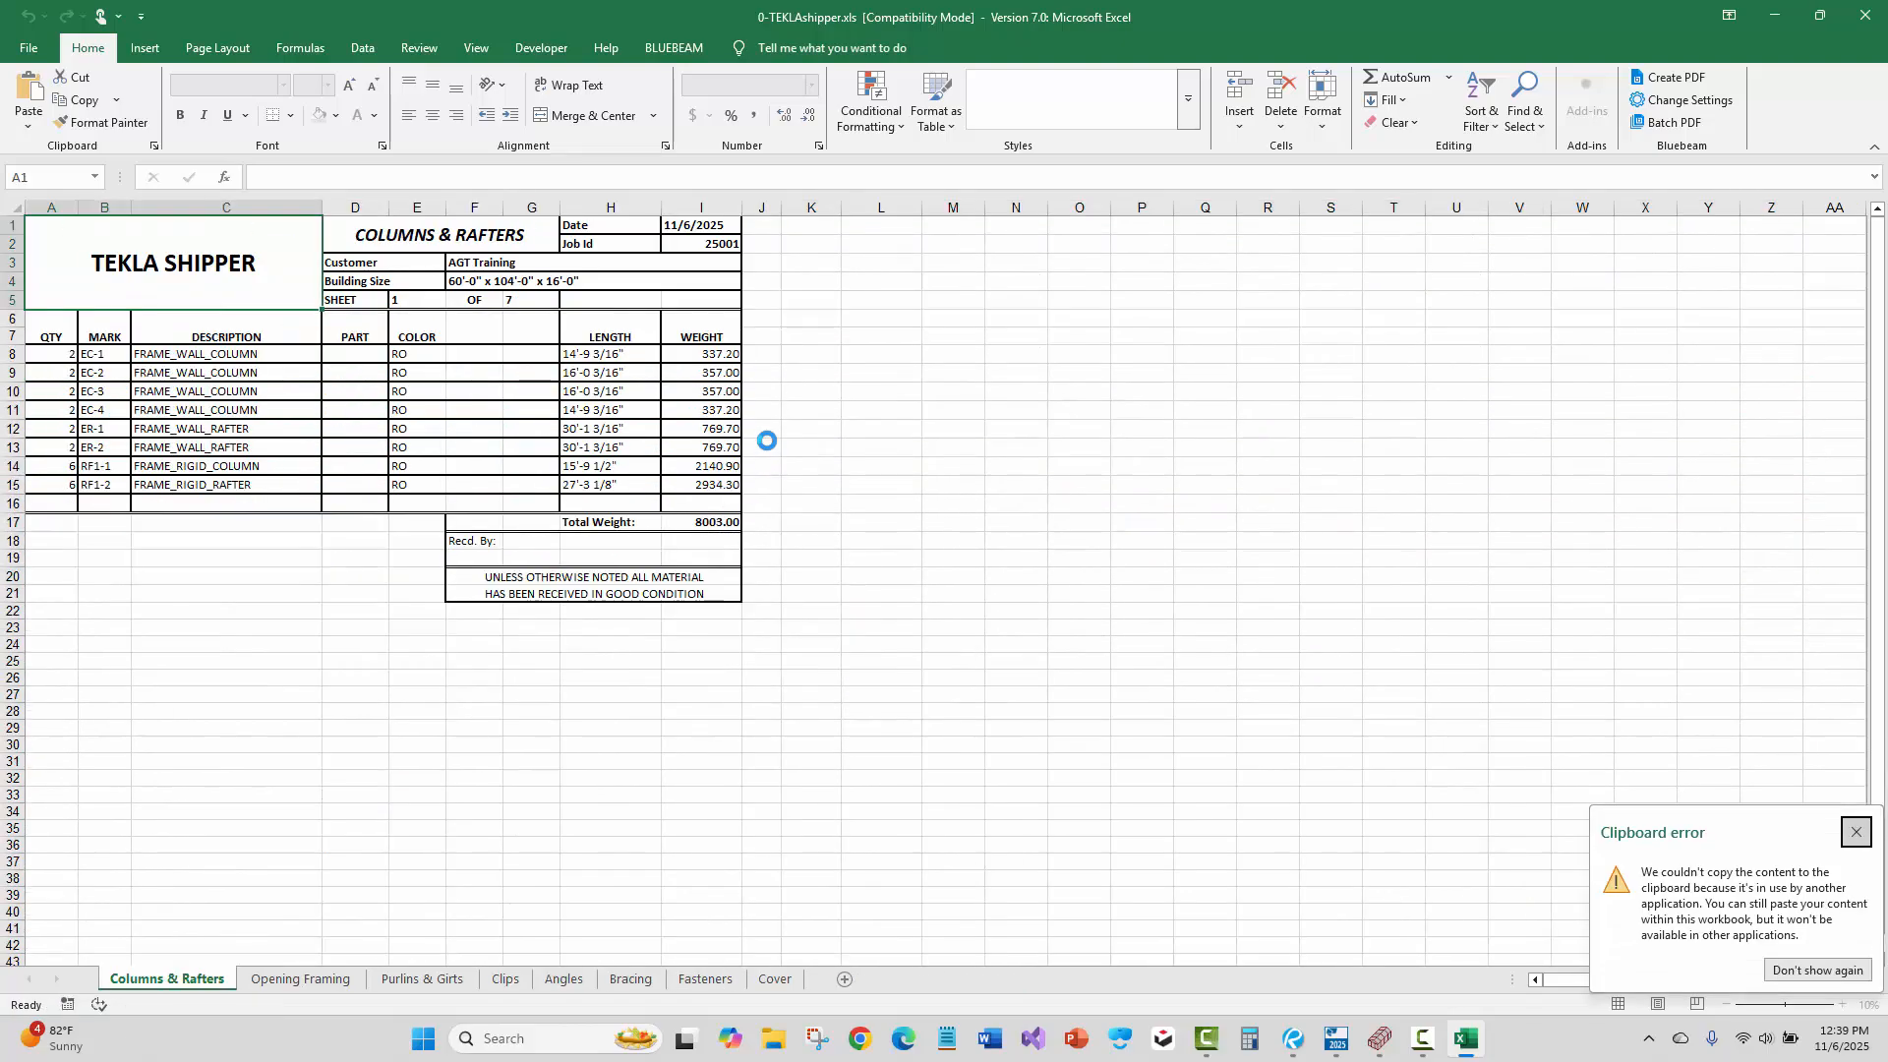
Review the Opening Framing sheet and the item rows on the Columns & Rafters sheet of the Tekla shipper workbook.
{"action": "left_click", "coordinate": [298, 981]}
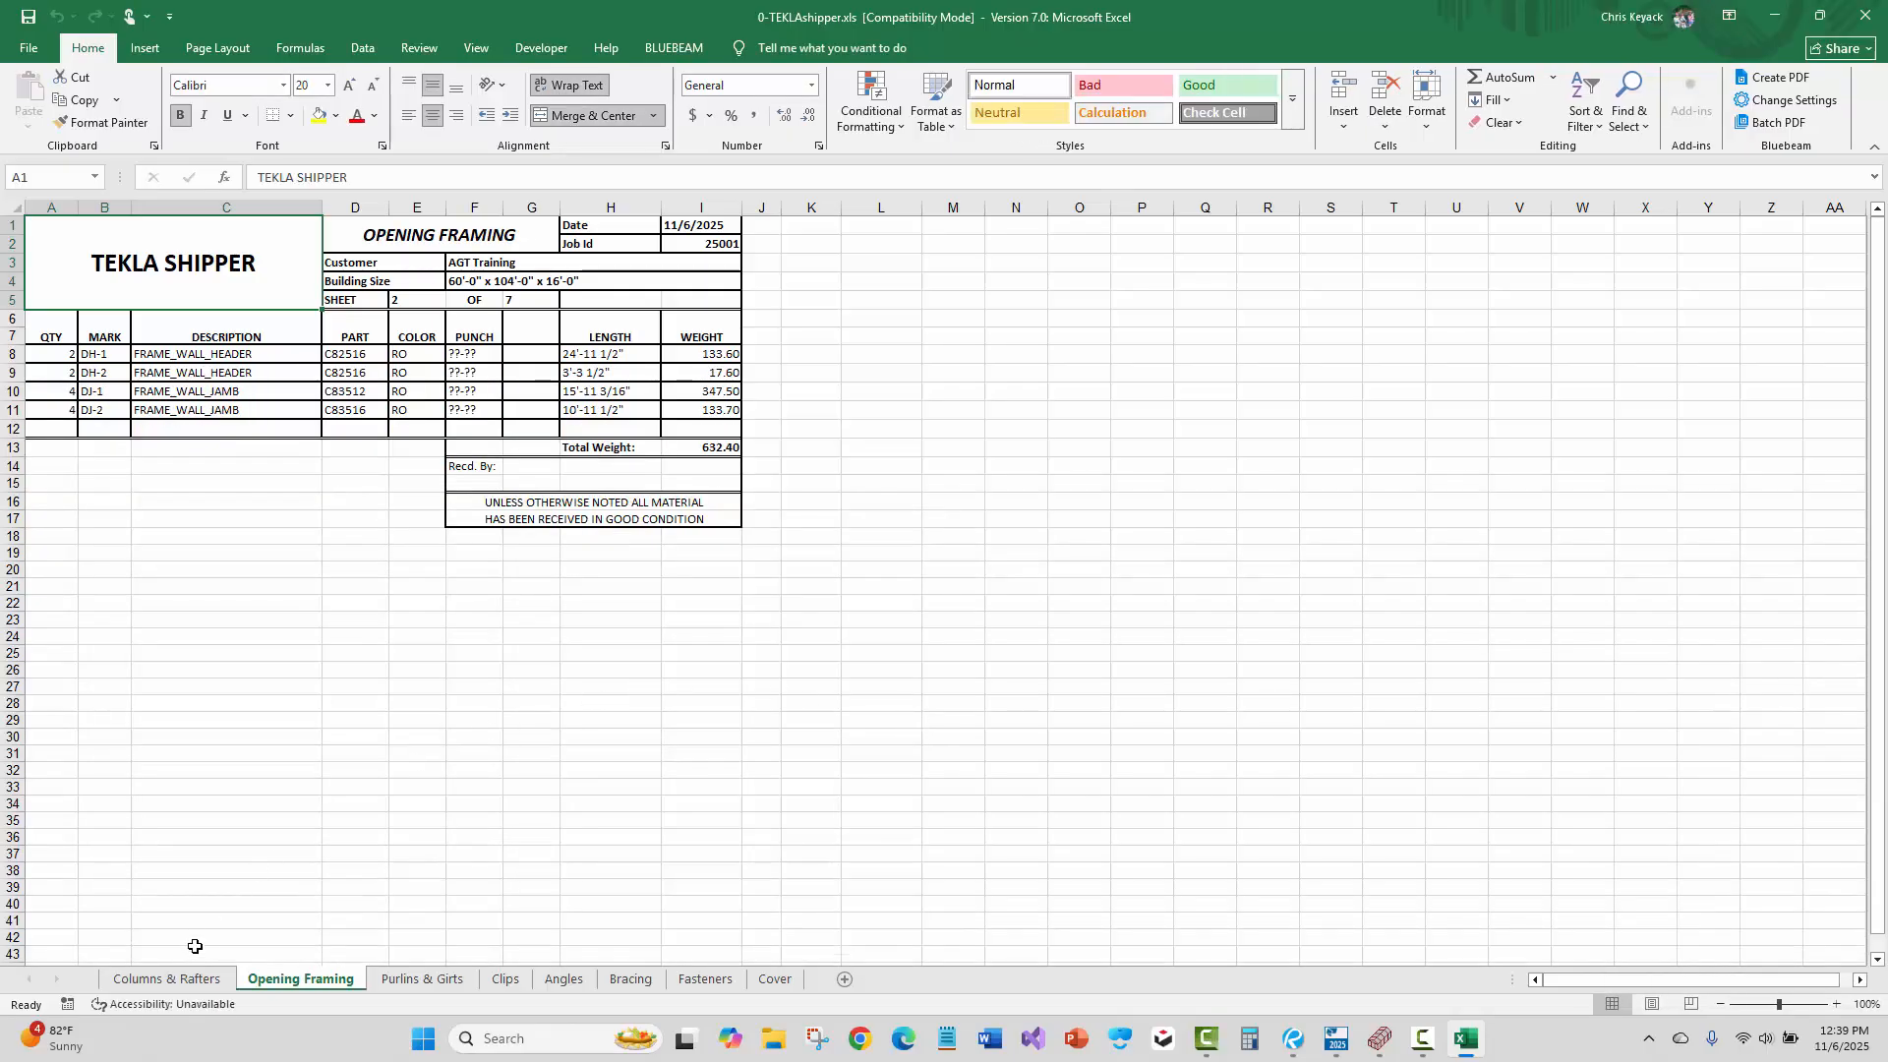
{"action": "left_click", "coordinate": [175, 980]}
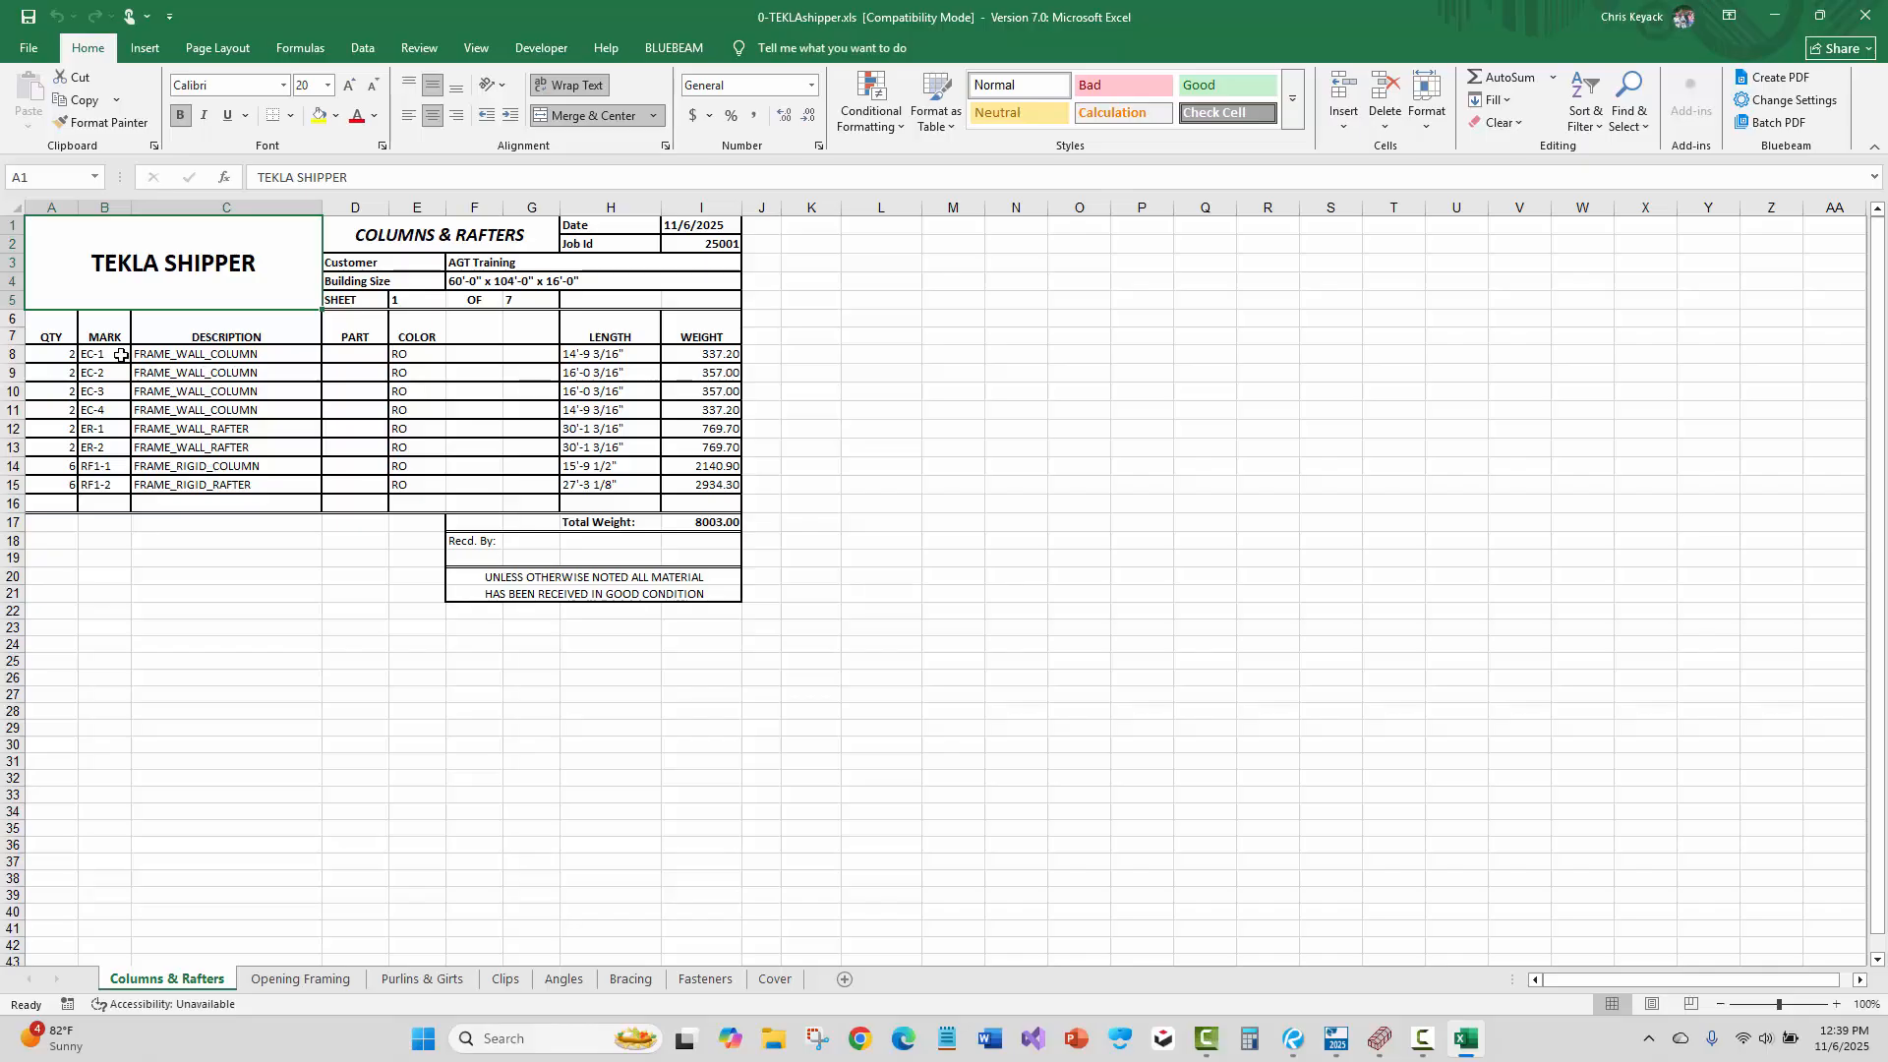
{"action": "left_click_drag", "start_coordinate": [61, 354], "coordinate": [695, 484]}
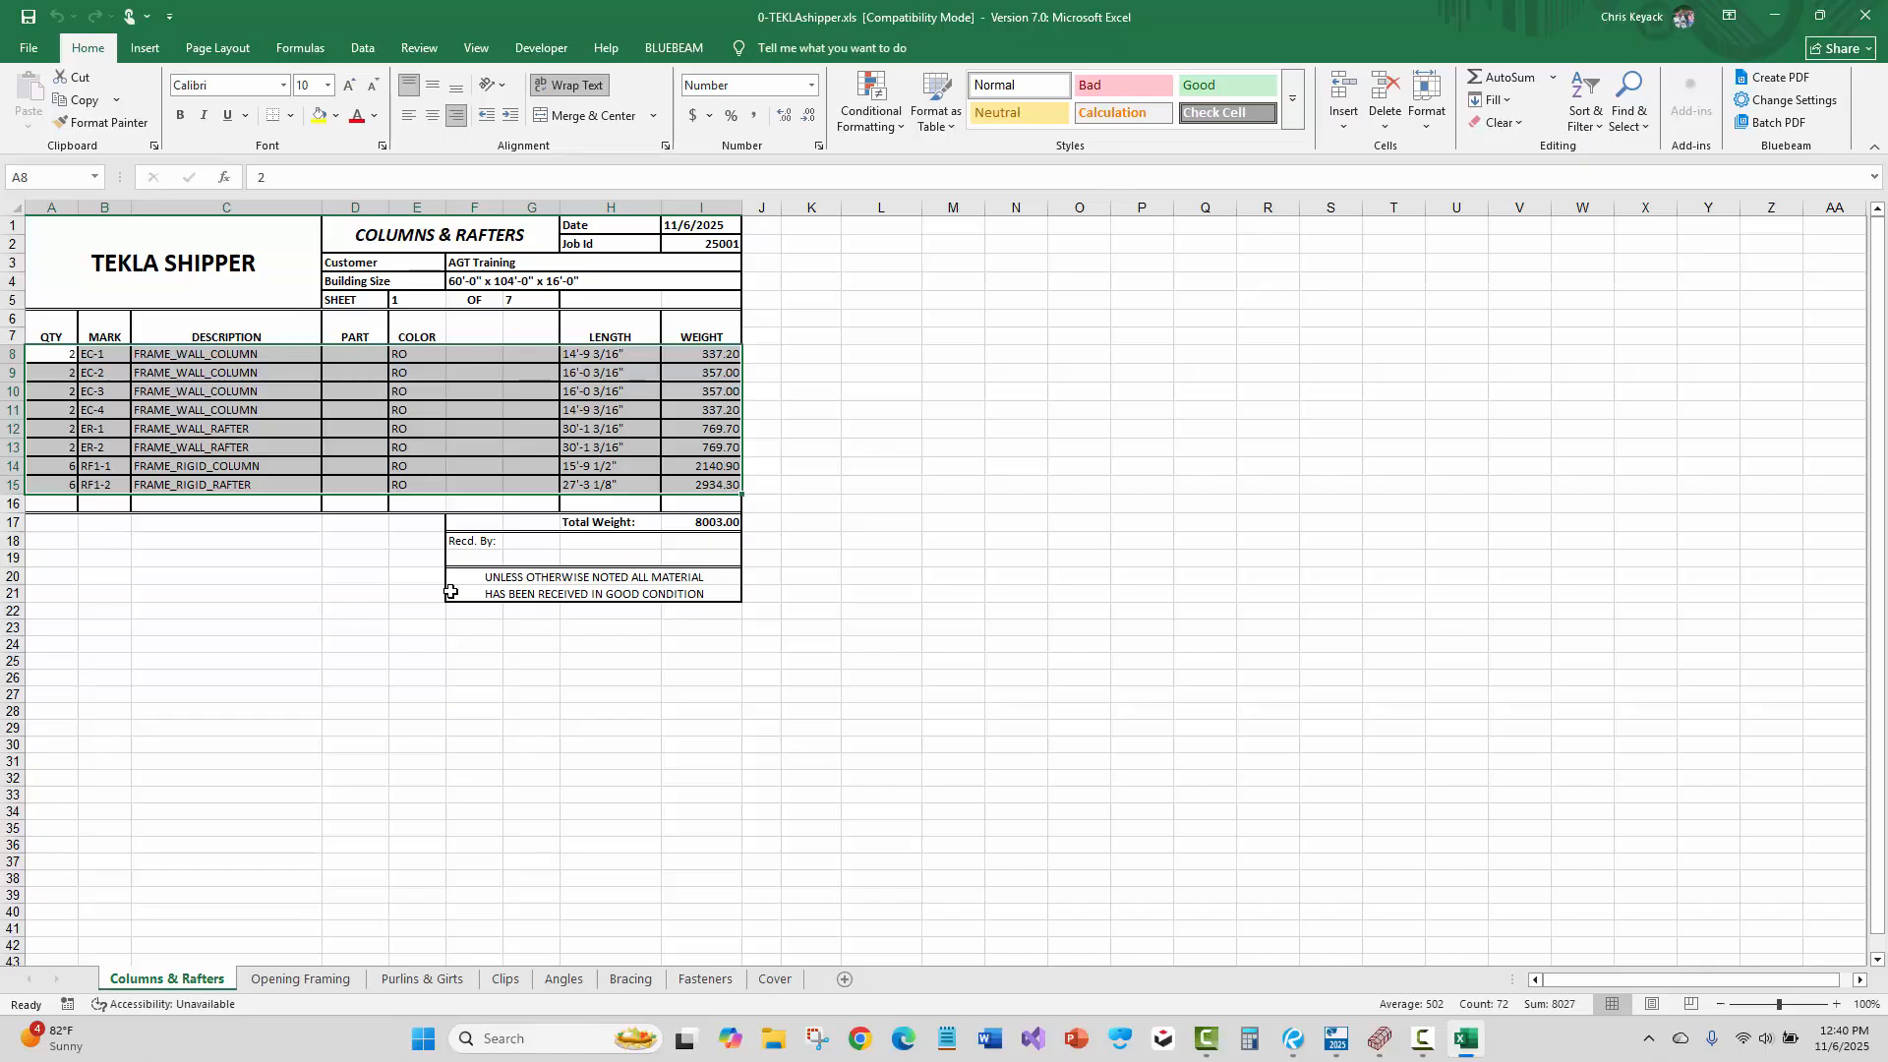
{"action": "left_click", "coordinate": [417, 558]}
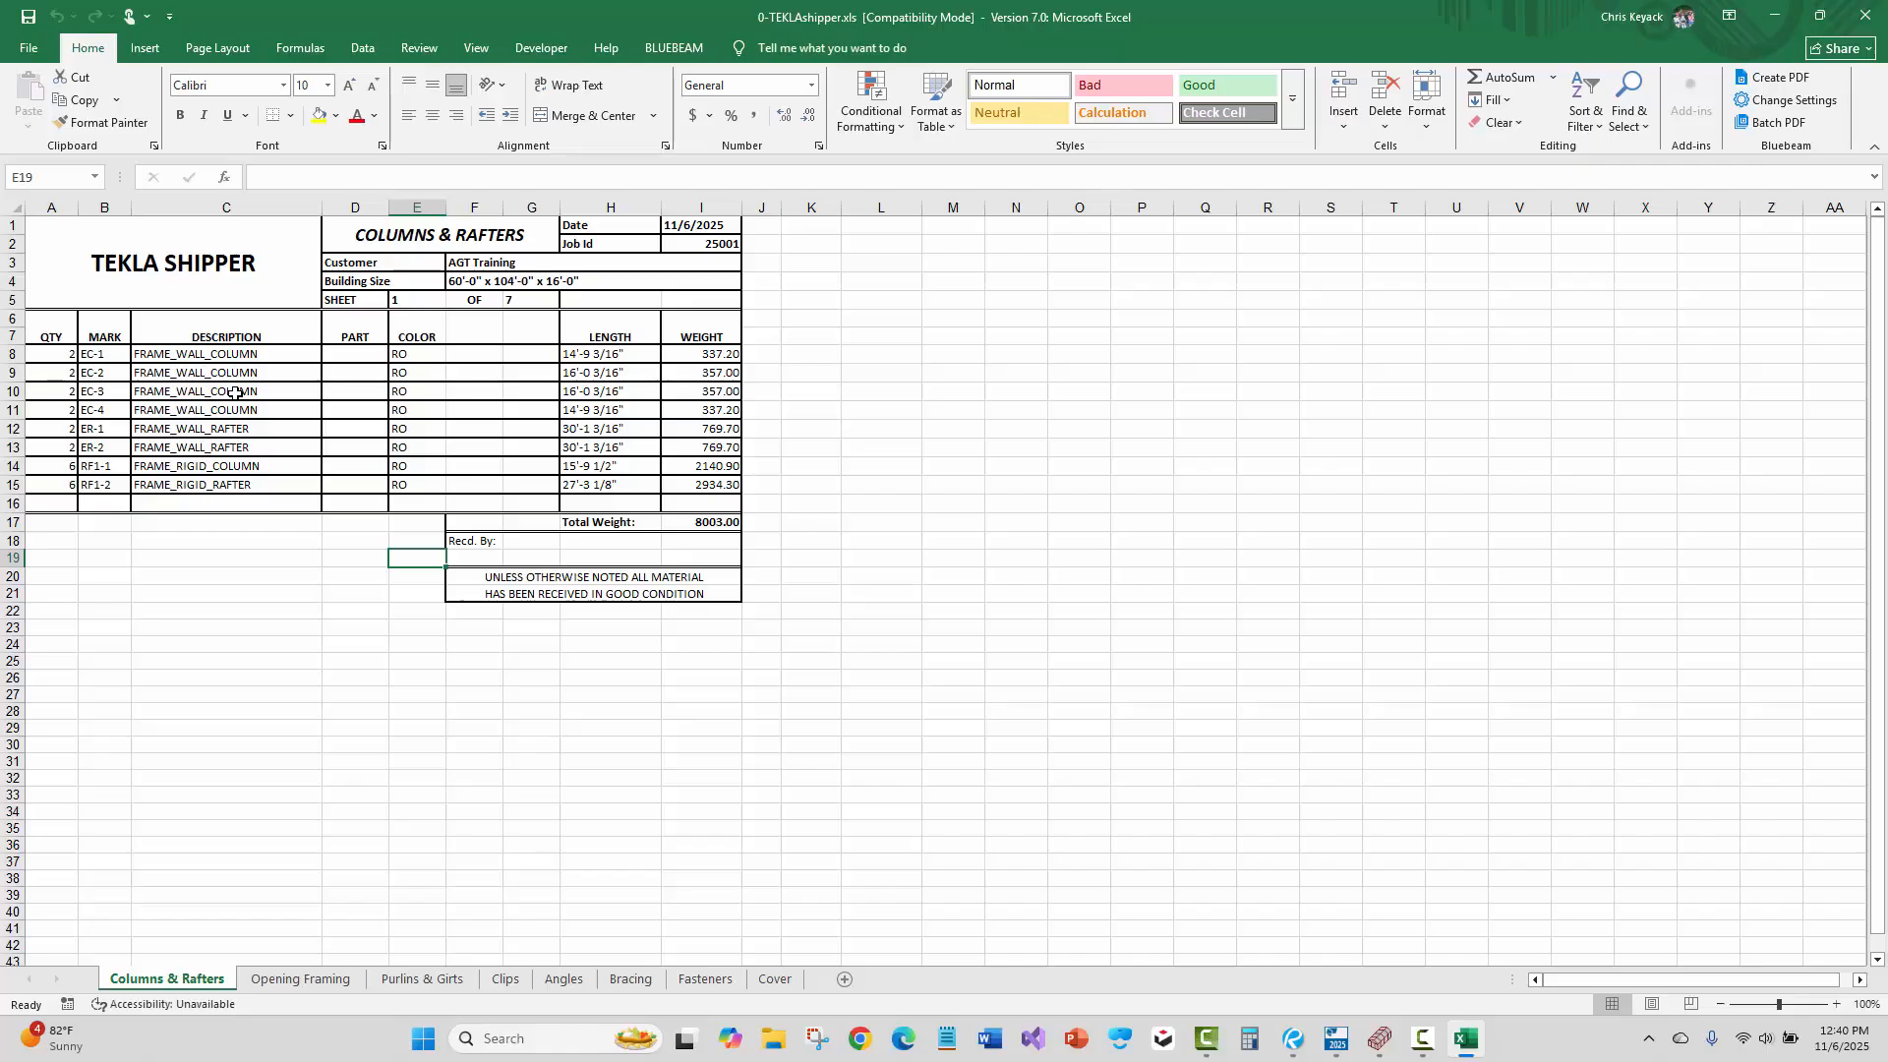
Prepare to save the shipper workbook in C:\MBS_JOBS\+AGT_Training\25001 with the Excel Workbook (*.xlsx) file type.
{"action": "left_click", "coordinate": [29, 47]}
{"action": "left_click", "coordinate": [61, 315]}
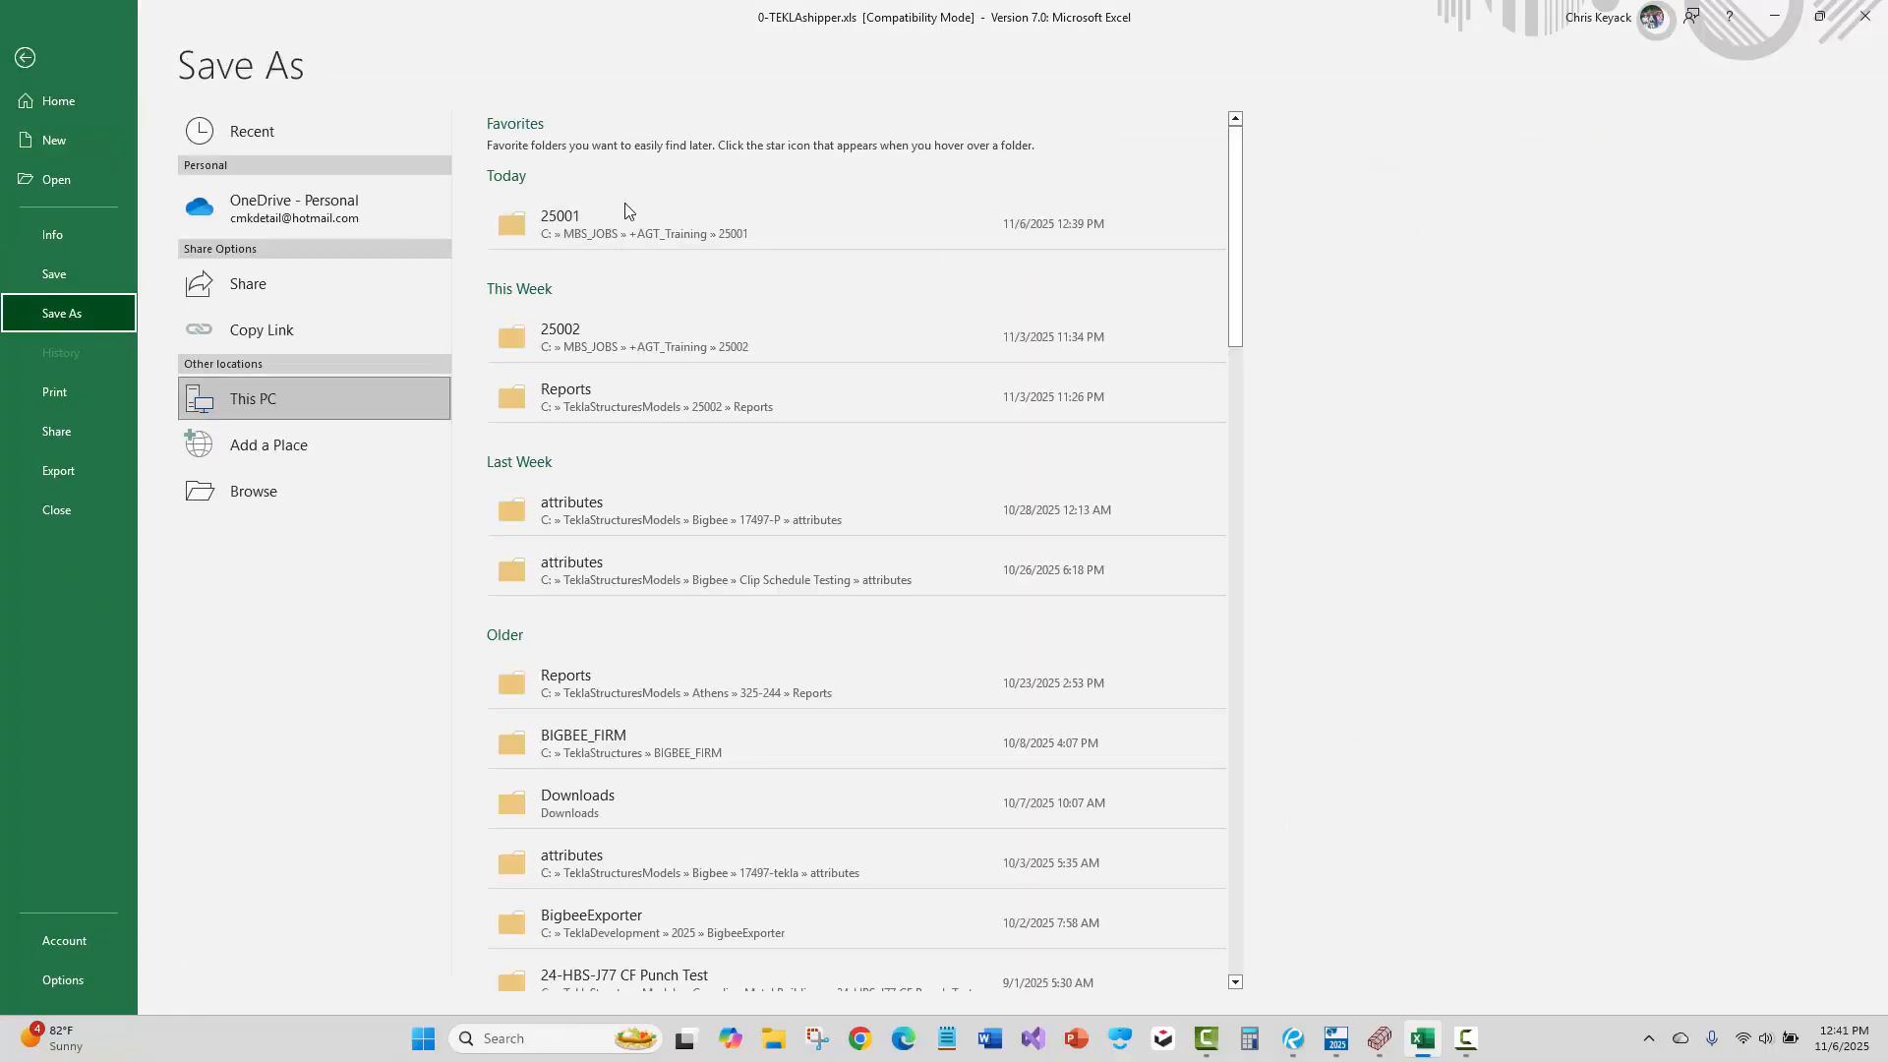
{"action": "left_click", "coordinate": [644, 224]}
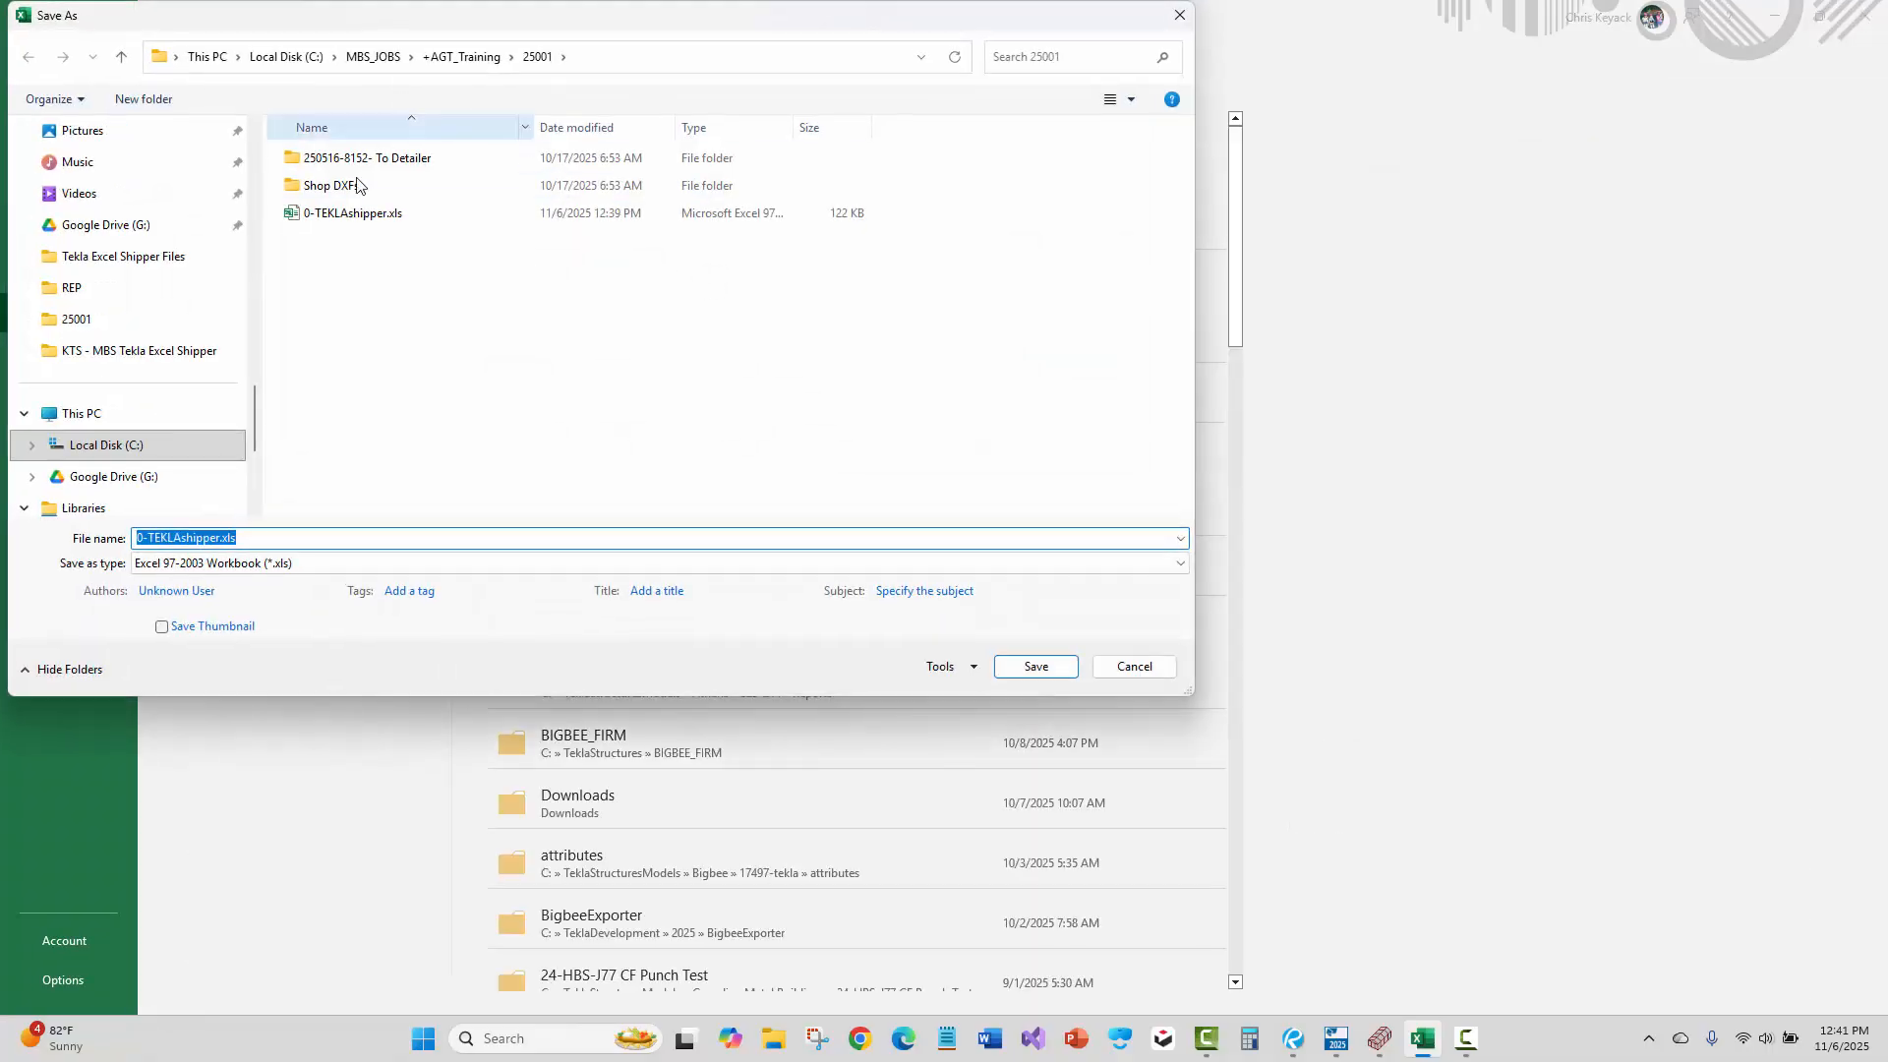
{"action": "left_click", "coordinate": [219, 563]}
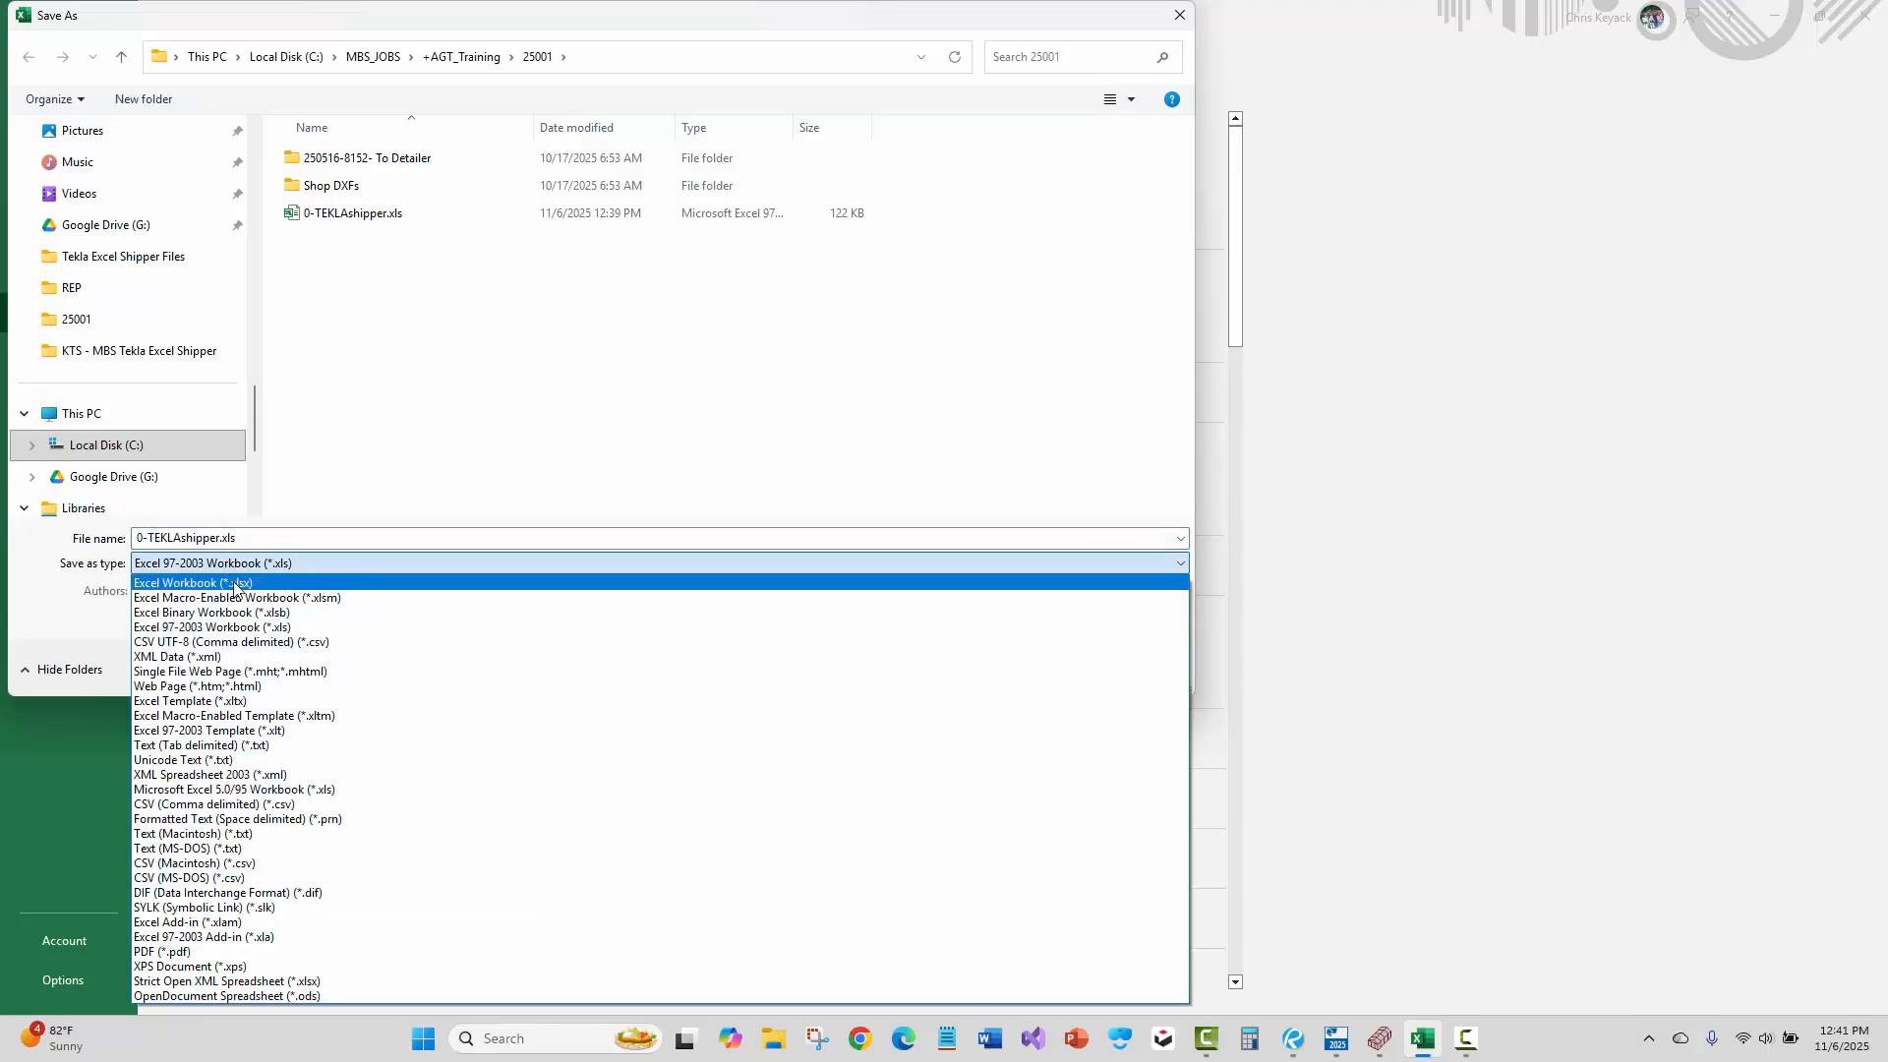
{"action": "left_click", "coordinate": [236, 580]}
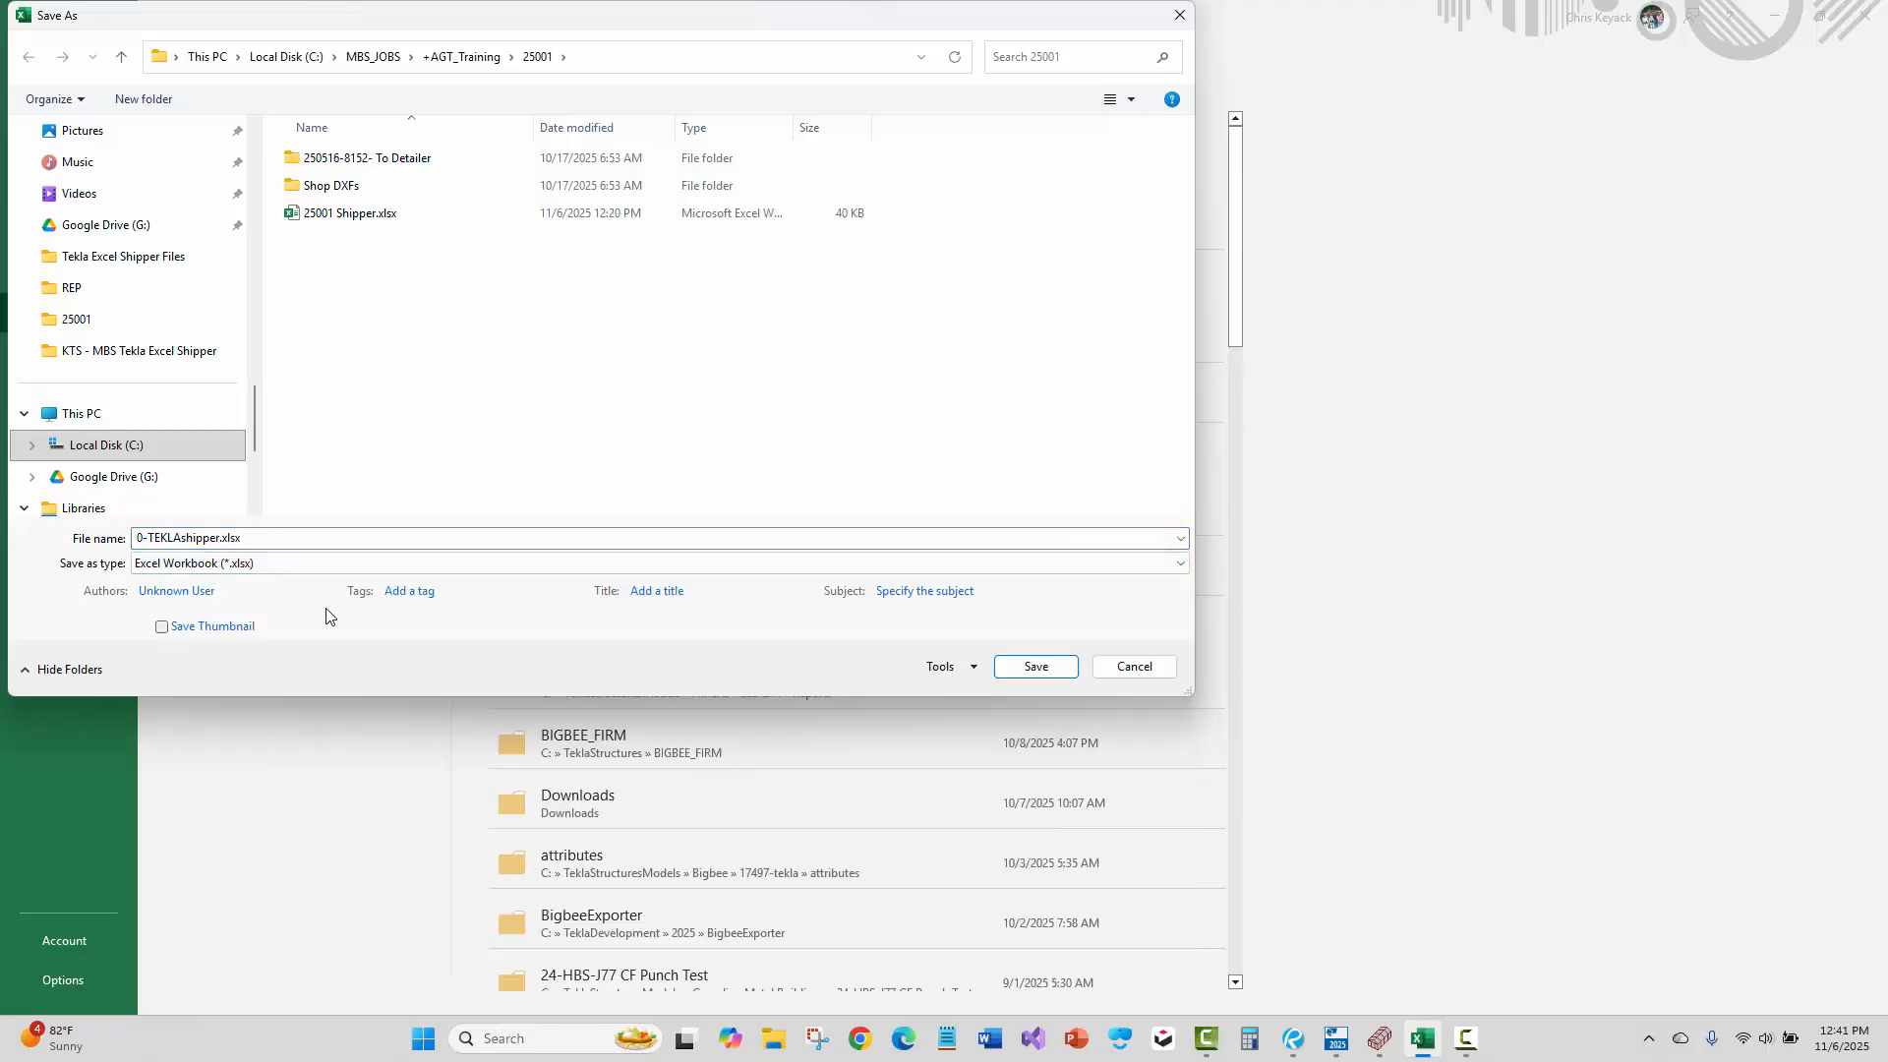
Save the workbook as 25001 Shipper.xlsx, replacing the existing file and erasing the features a macro-free workbook cannot hold.
{"action": "left_click", "coordinate": [180, 537]}
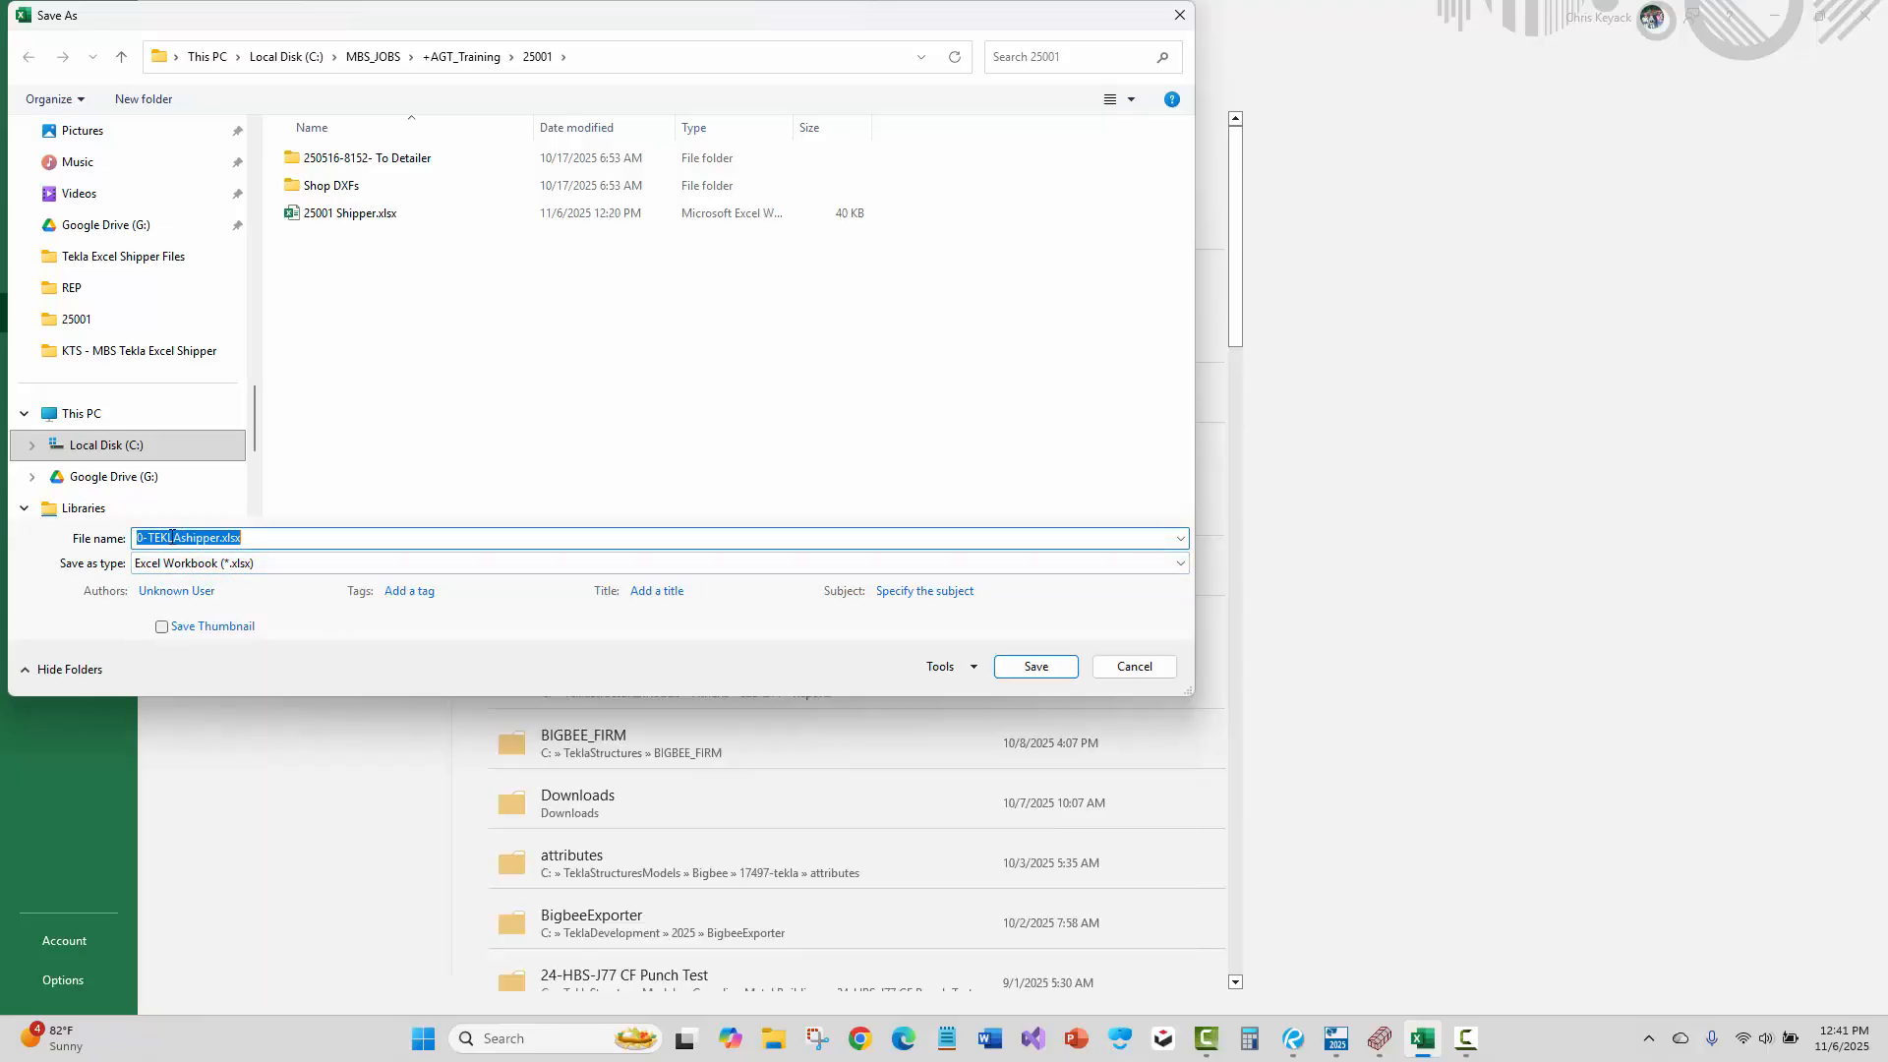
{"action": "left_click_drag", "start_coordinate": [180, 537], "coordinate": [125, 544]}
{"action": "type", "text": "25001"}
{"action": "key", "text": "Delete"}
{"action": "type", "text": "S"}
{"action": "key", "text": "Return"}
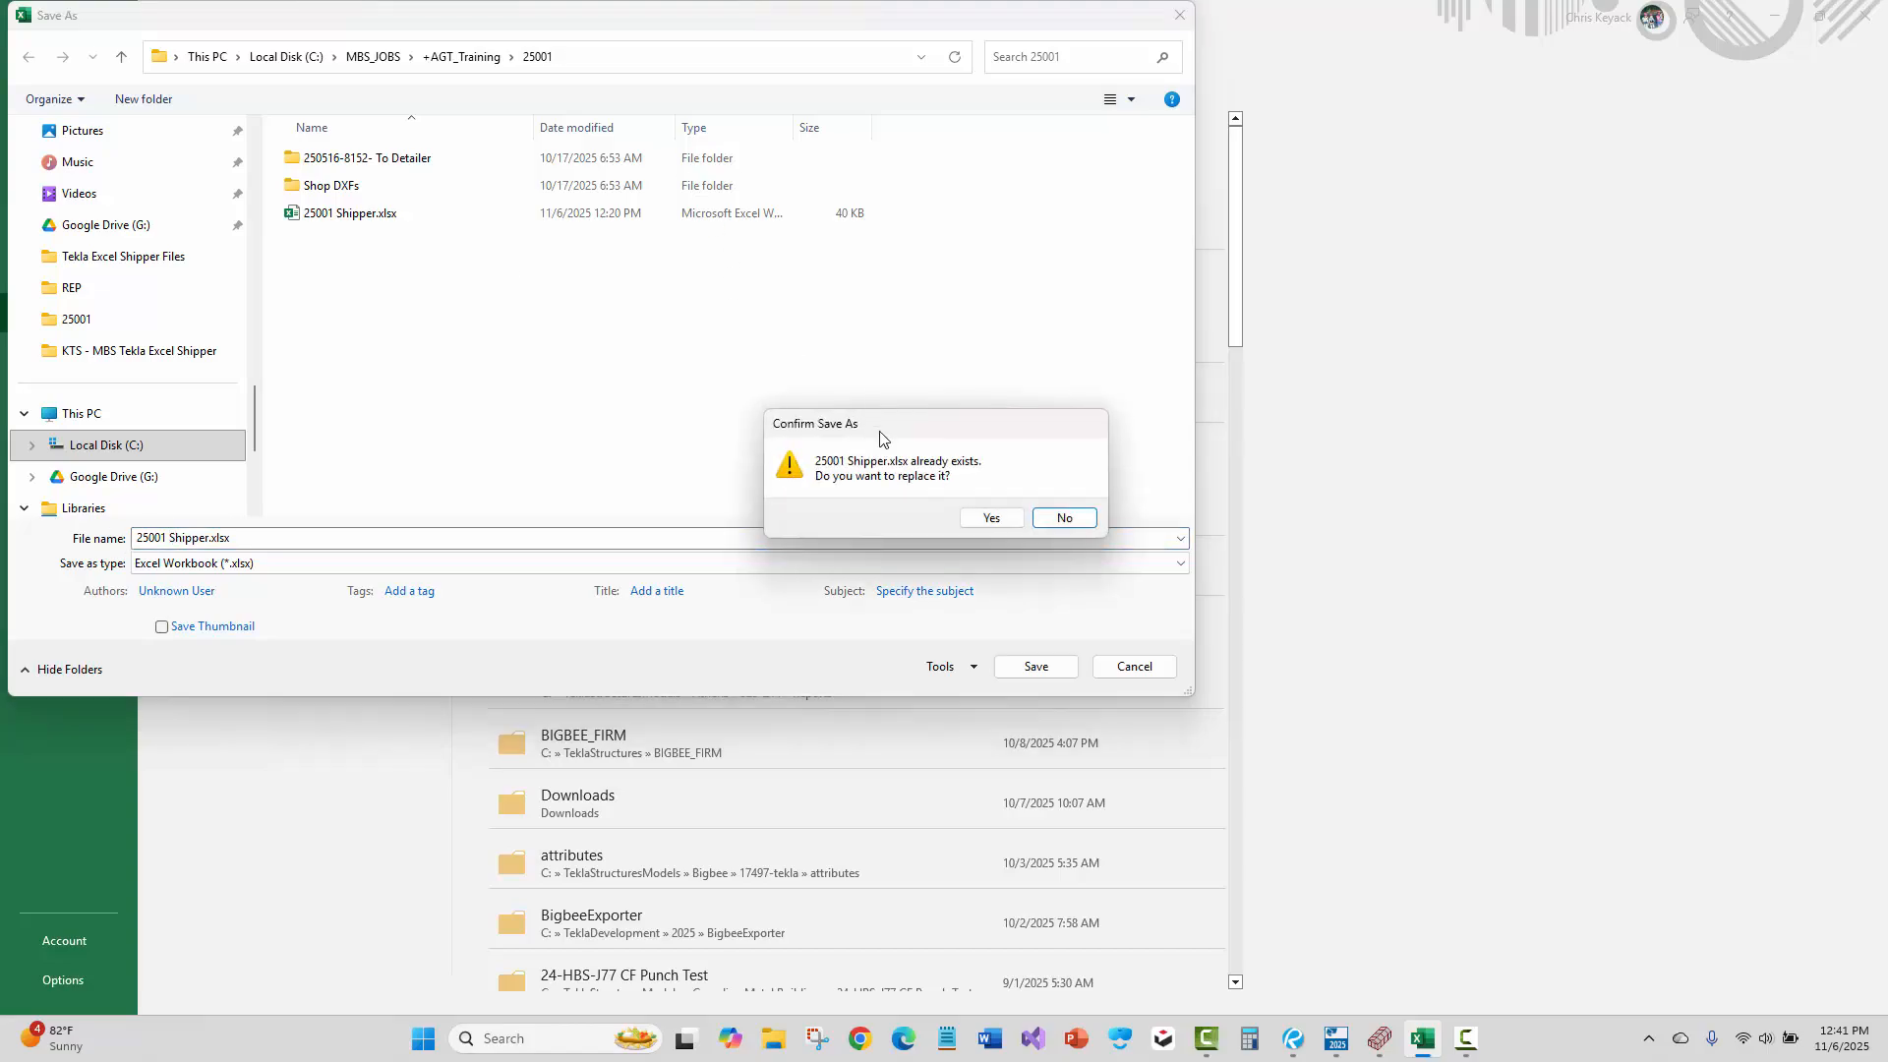
{"action": "left_click", "coordinate": [990, 519]}
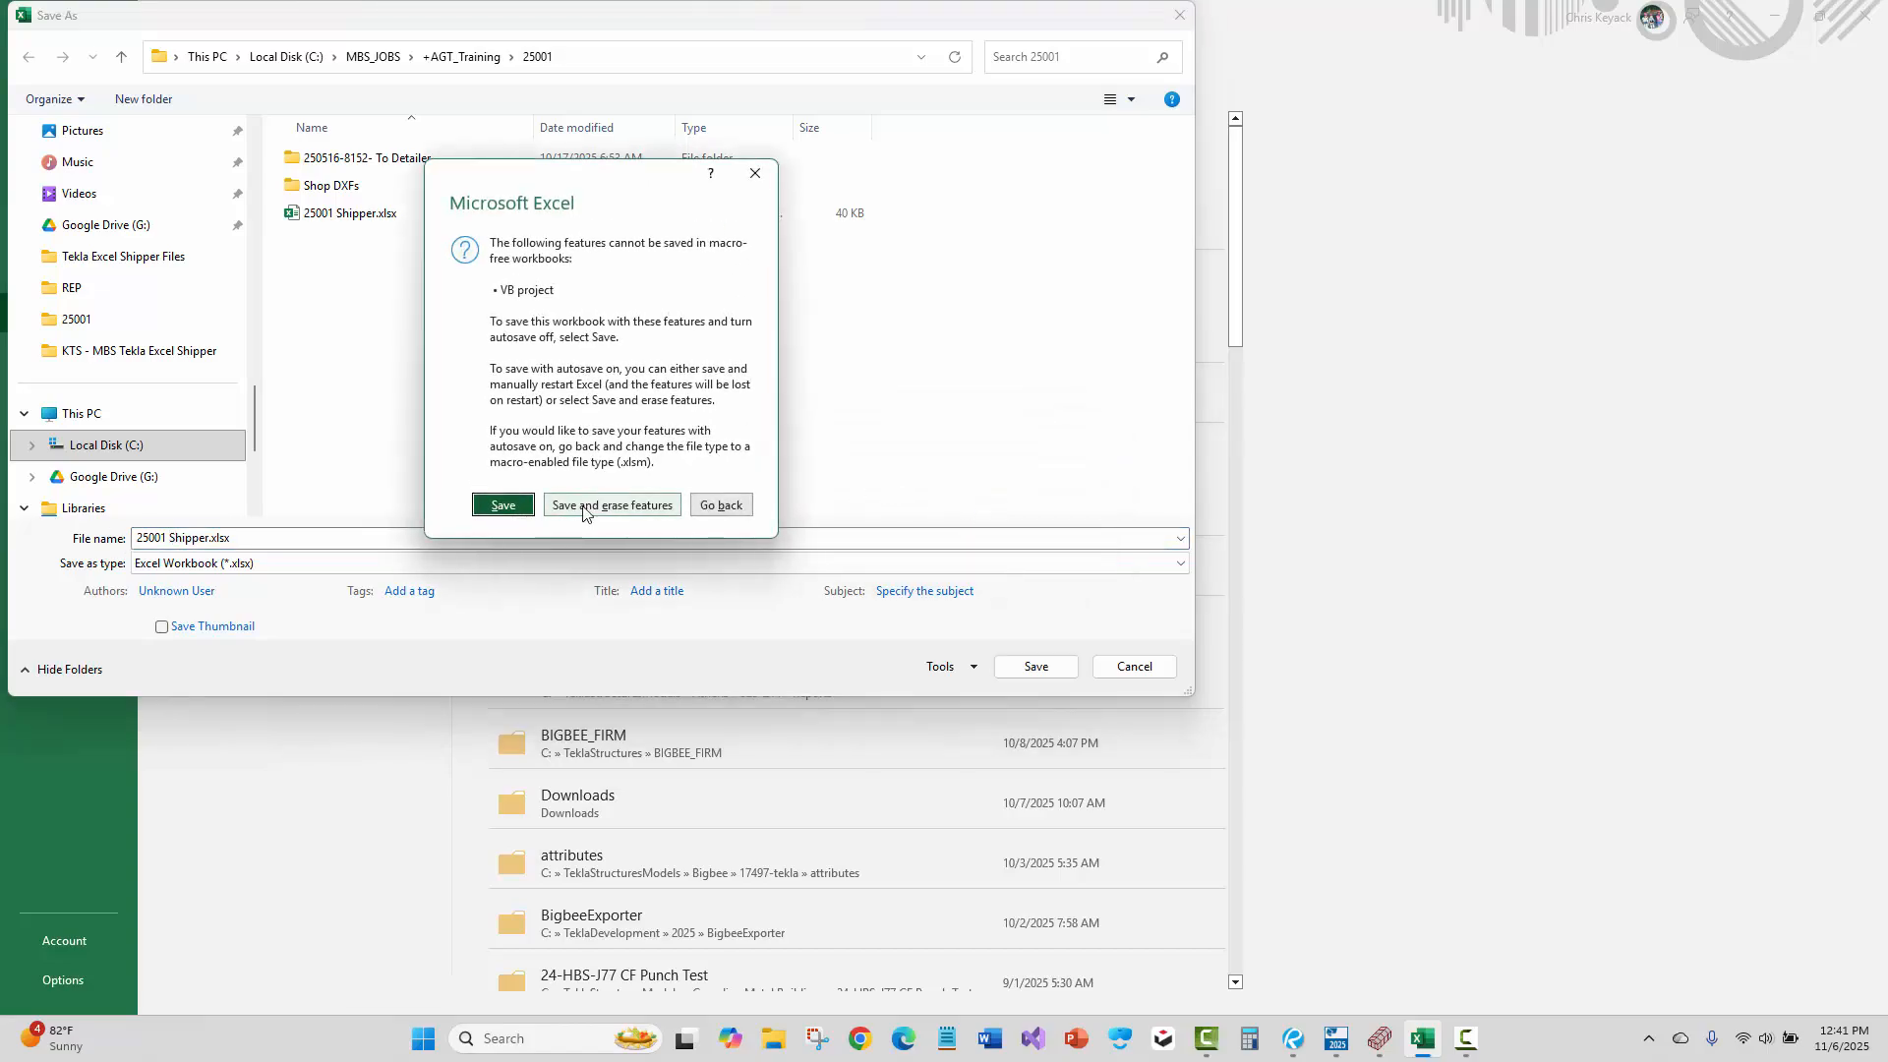
{"action": "left_click", "coordinate": [587, 507]}
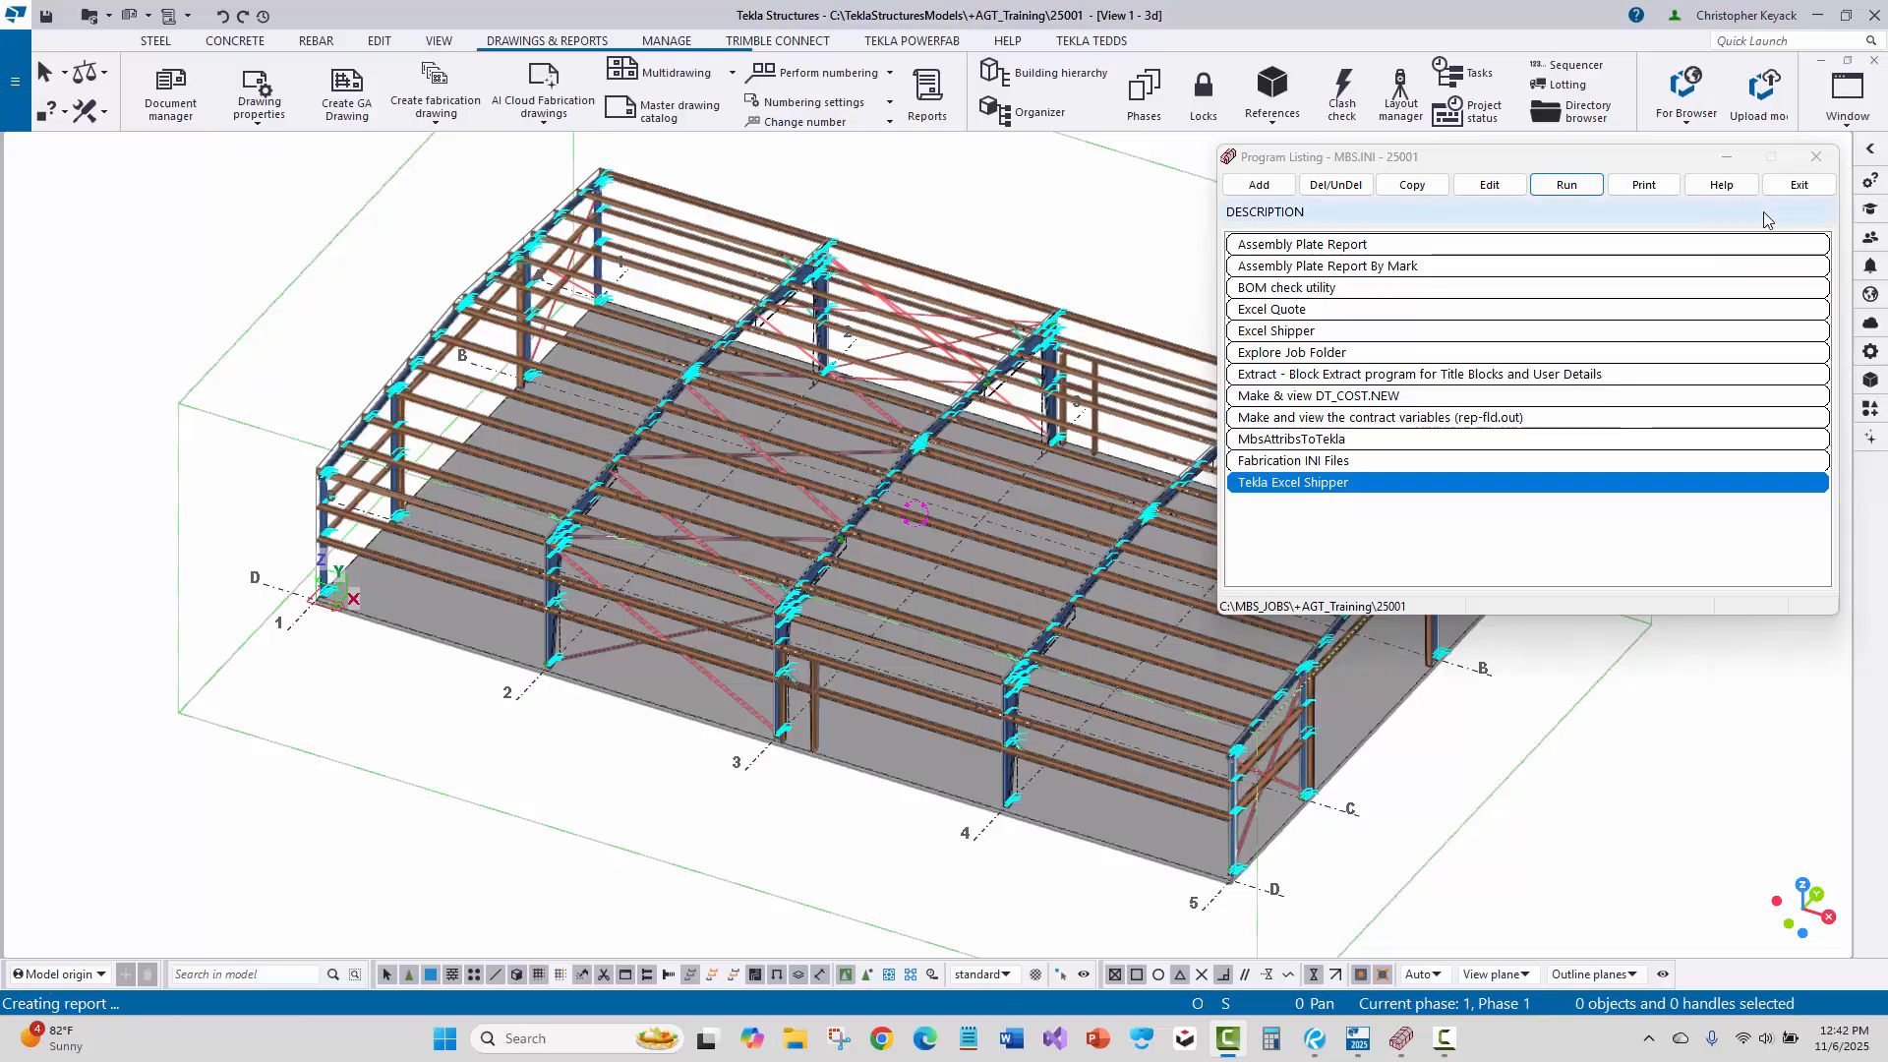
Exit the MBS program listing for job 25001 and save its changes.
{"action": "left_click", "coordinate": [1800, 185]}
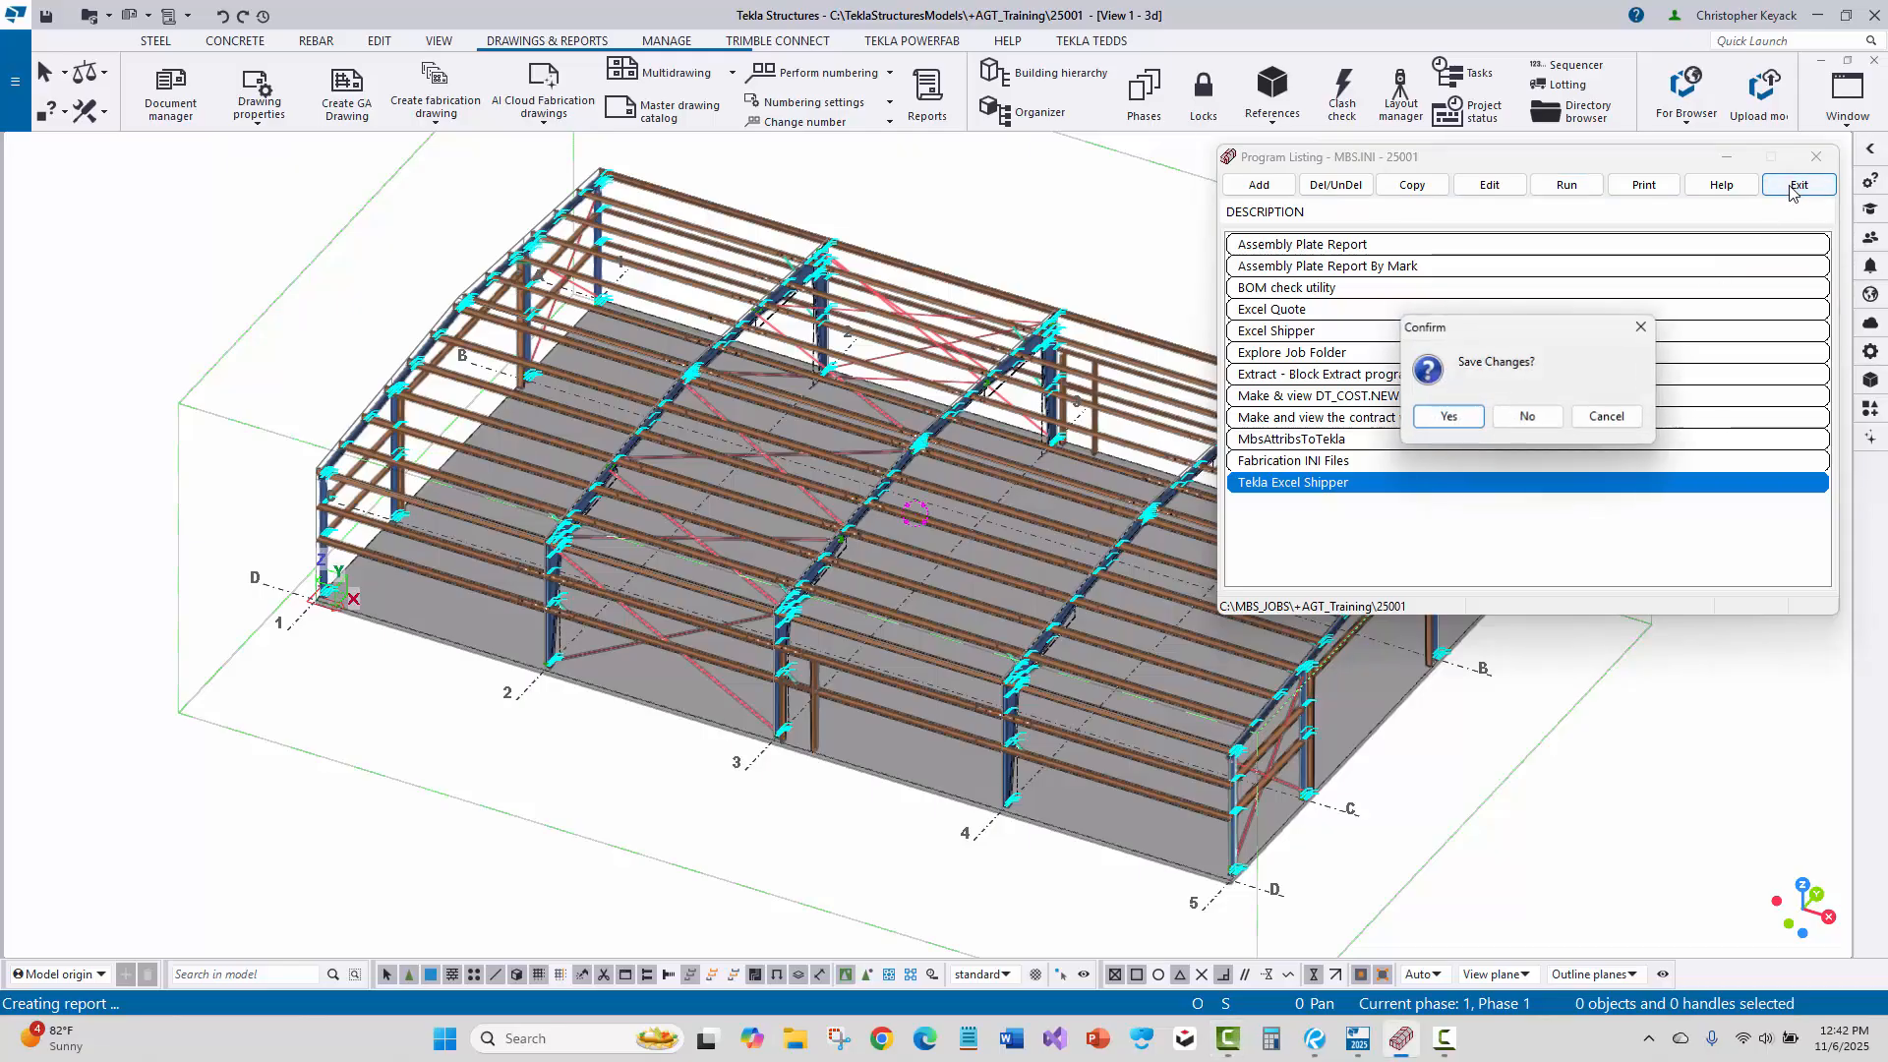
{"action": "left_click", "coordinate": [1447, 417]}
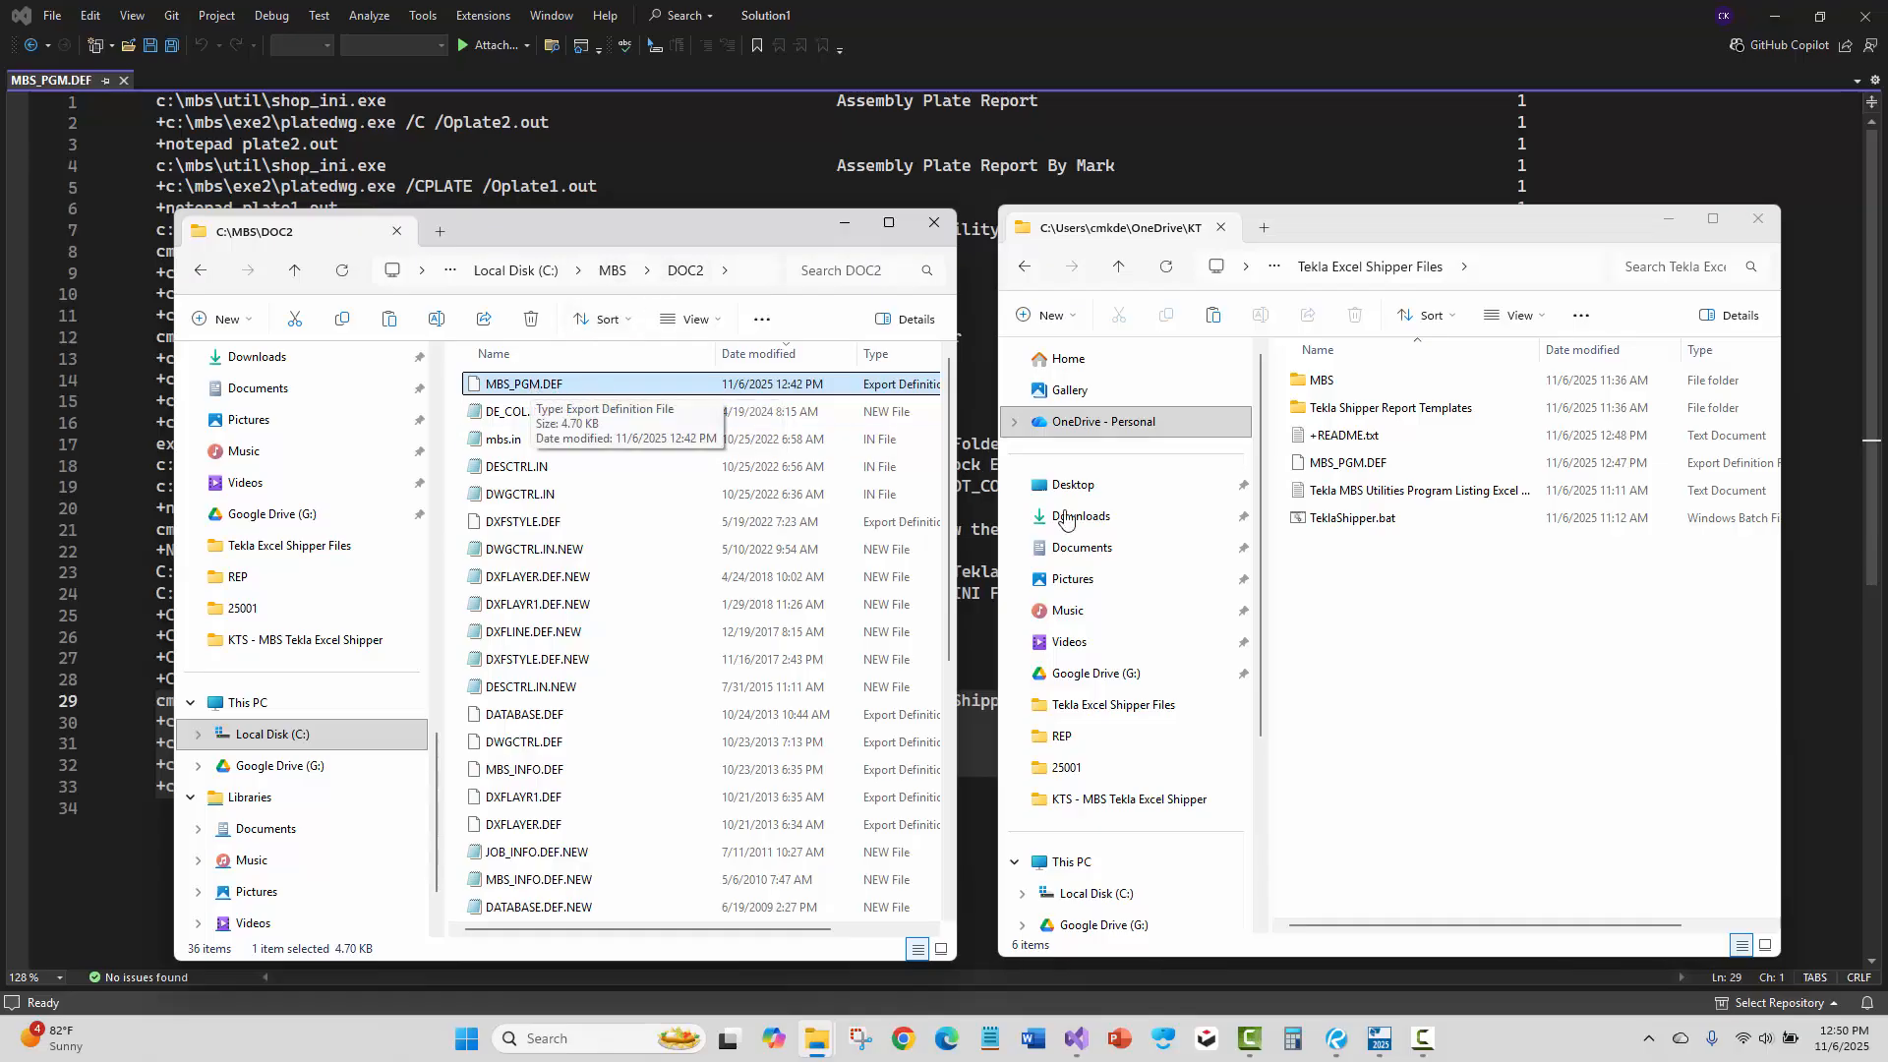
Examine the command lines of MBS_PGM.DEF from the Tekla Excel Shipper Files folder in Notepad with word wrap off, and close it.
{"action": "left_click", "coordinate": [1382, 463]}
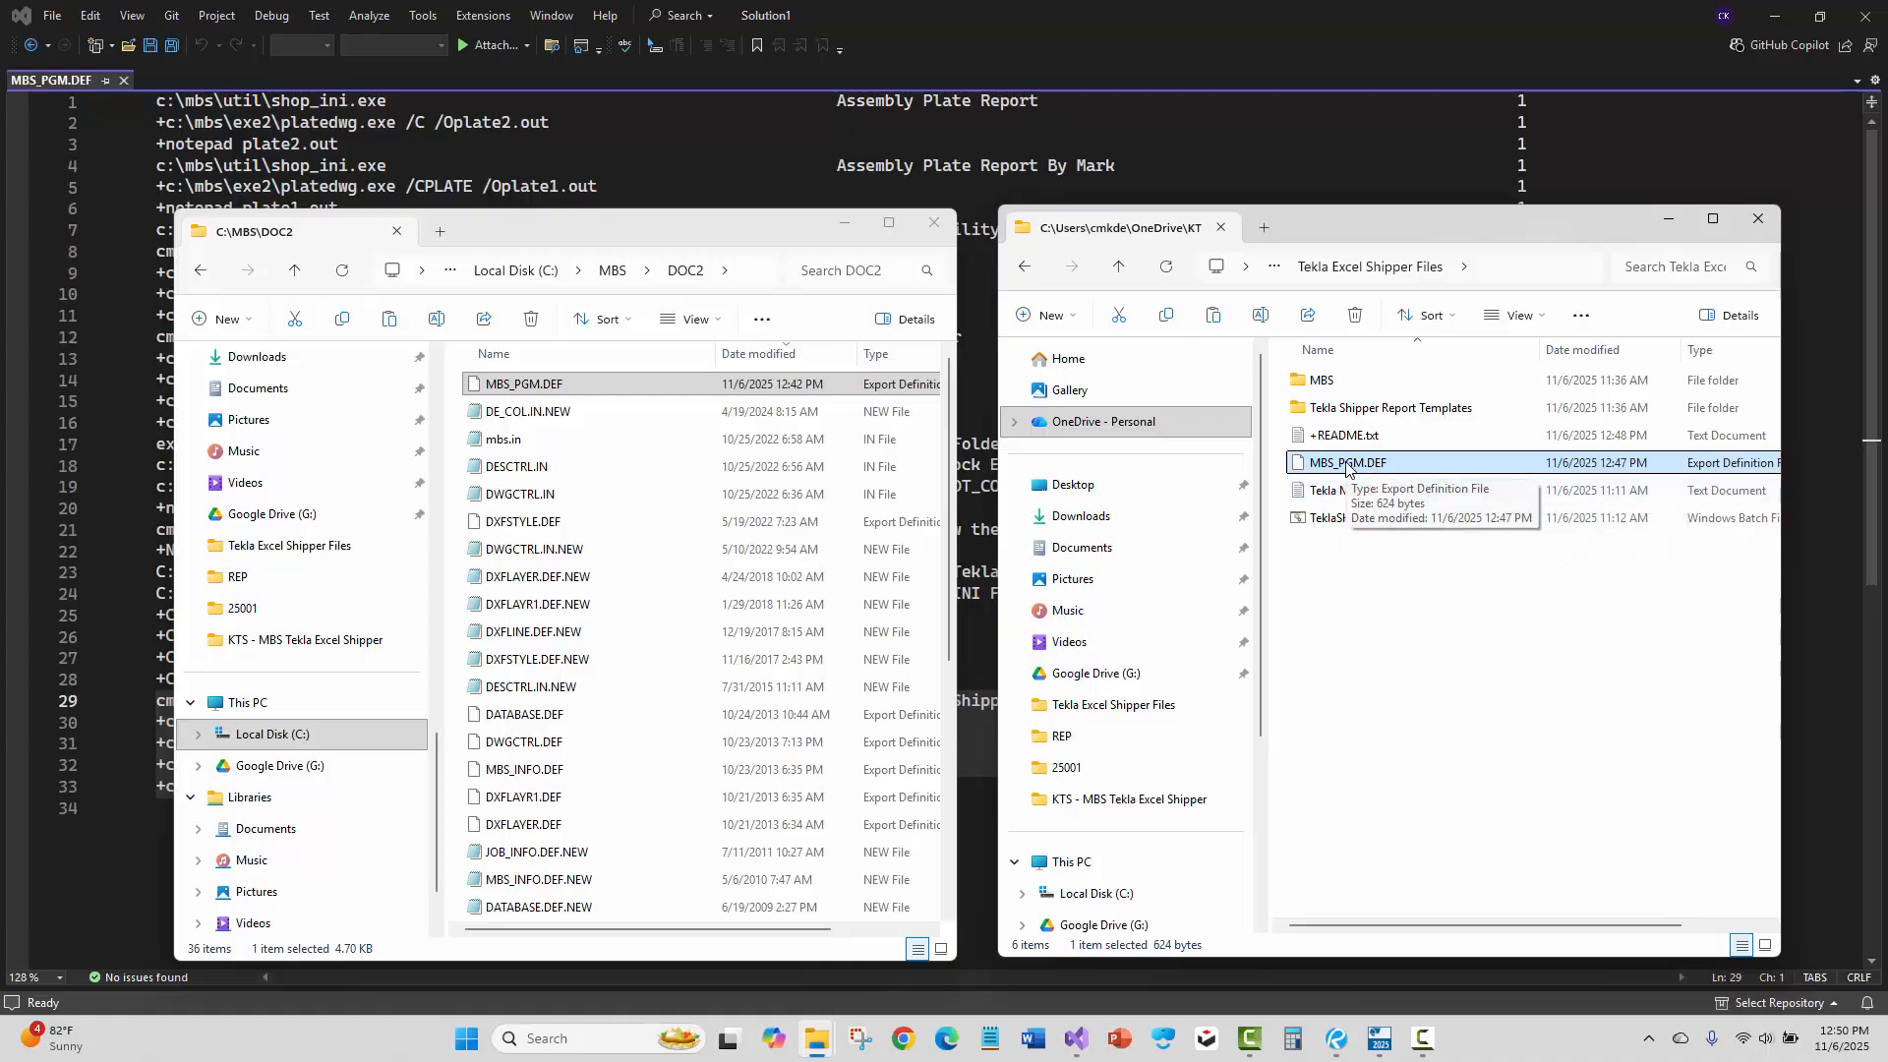
{"action": "right_click", "coordinate": [1347, 466]}
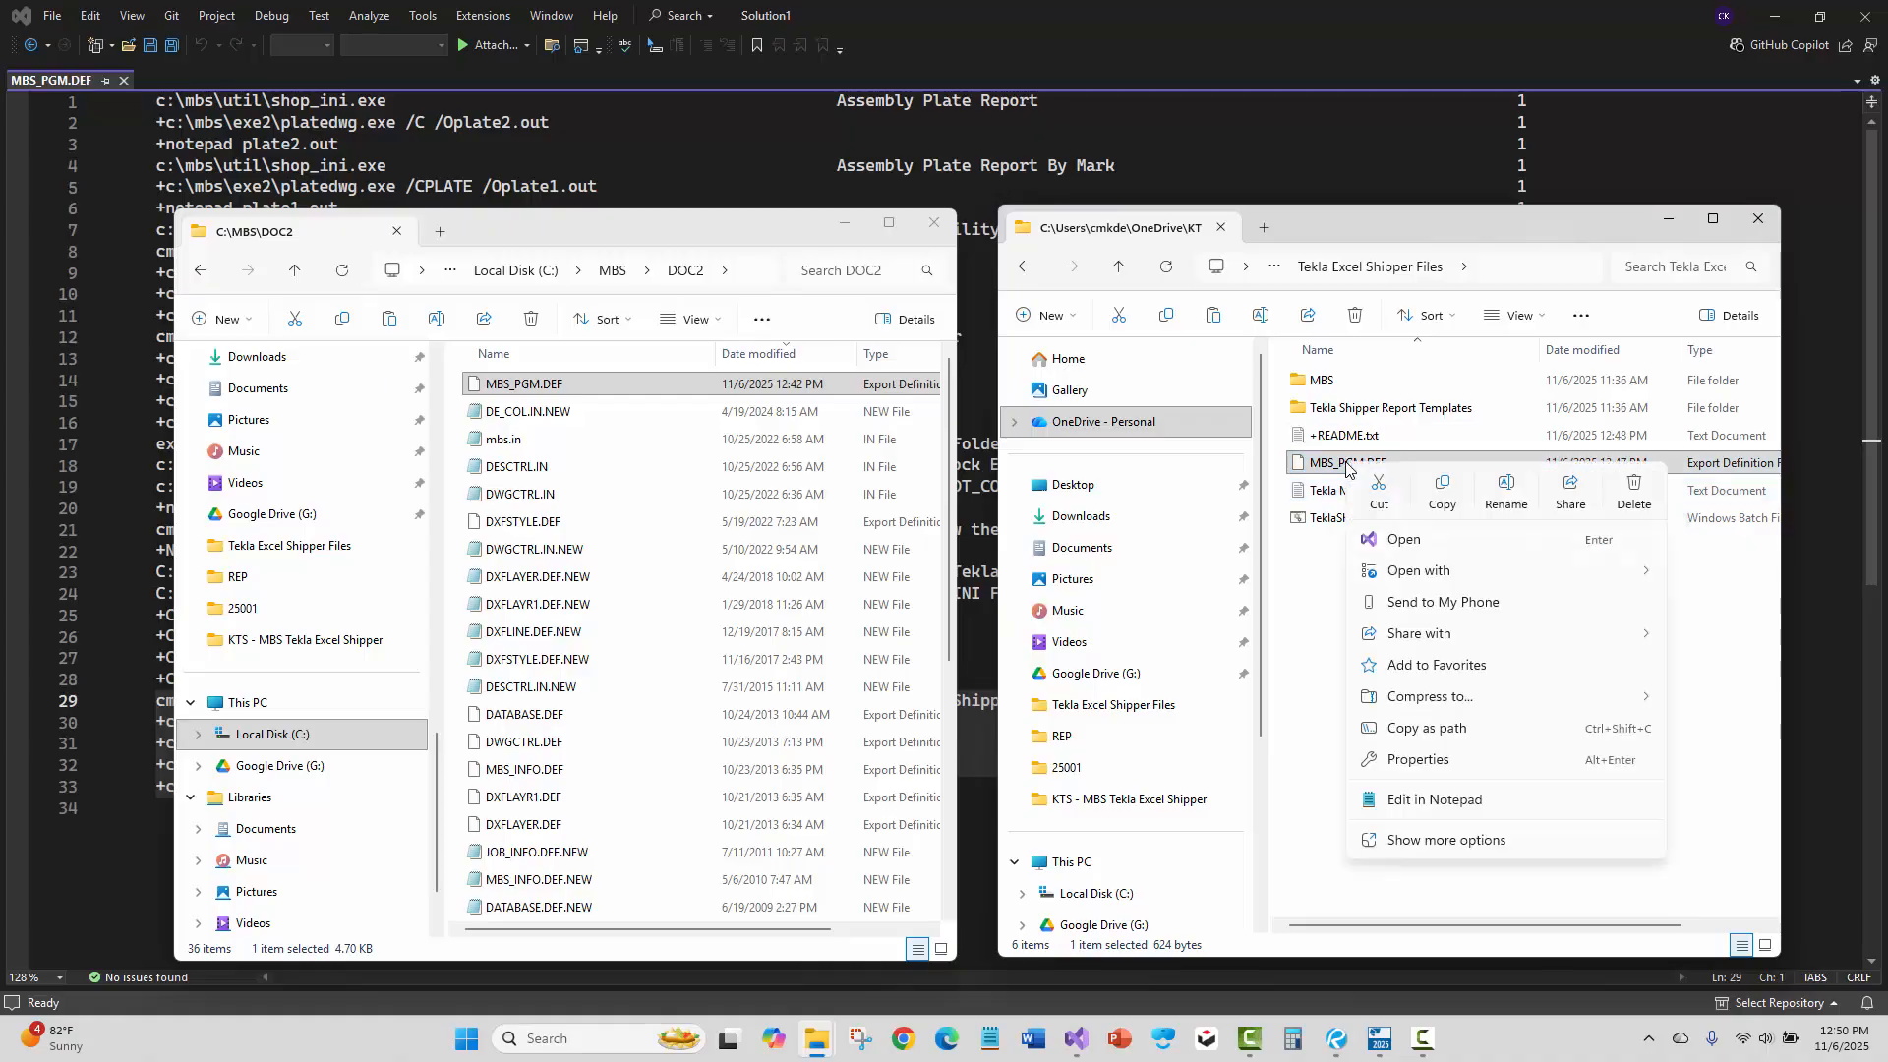
{"action": "mouse_move", "coordinate": [1426, 581]}
{"action": "left_click", "coordinate": [1185, 603]}
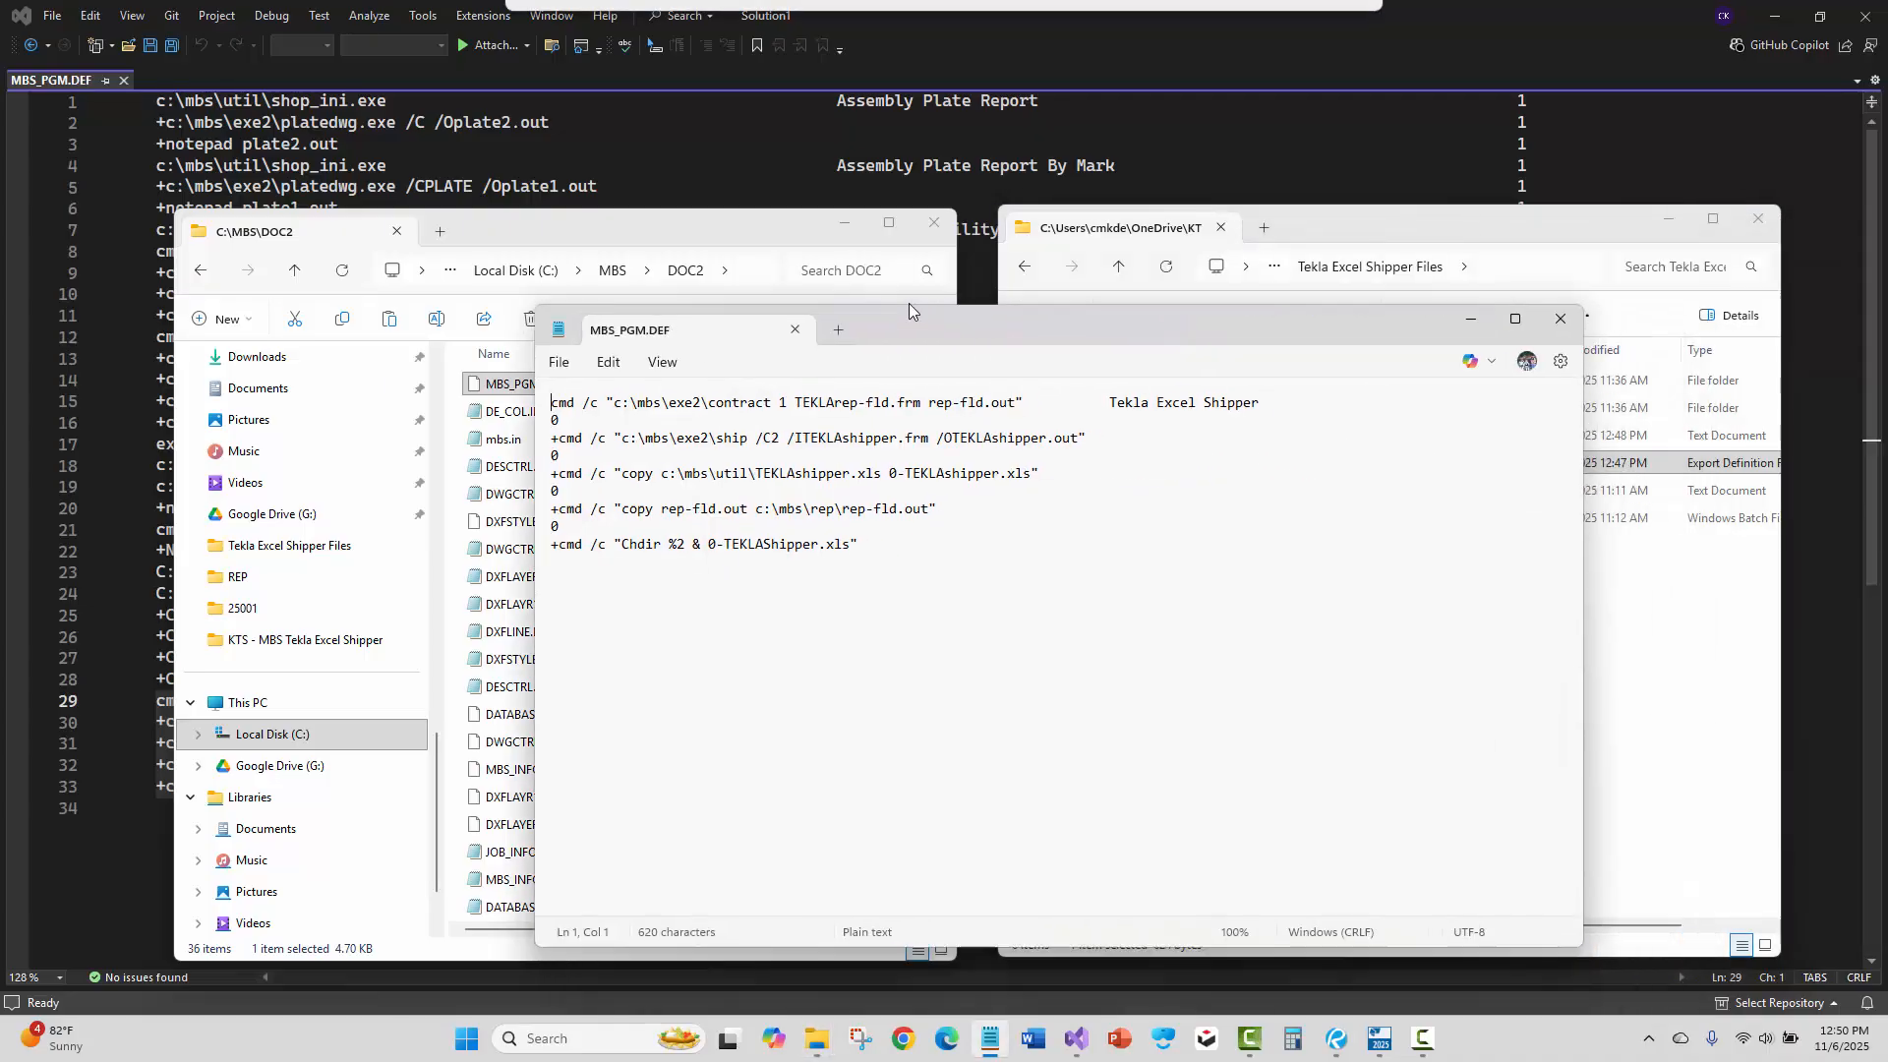
{"action": "left_click_drag", "start_coordinate": [908, 302], "coordinate": [844, 262]}
{"action": "left_click", "coordinate": [597, 319]}
{"action": "left_click", "coordinate": [648, 416]}
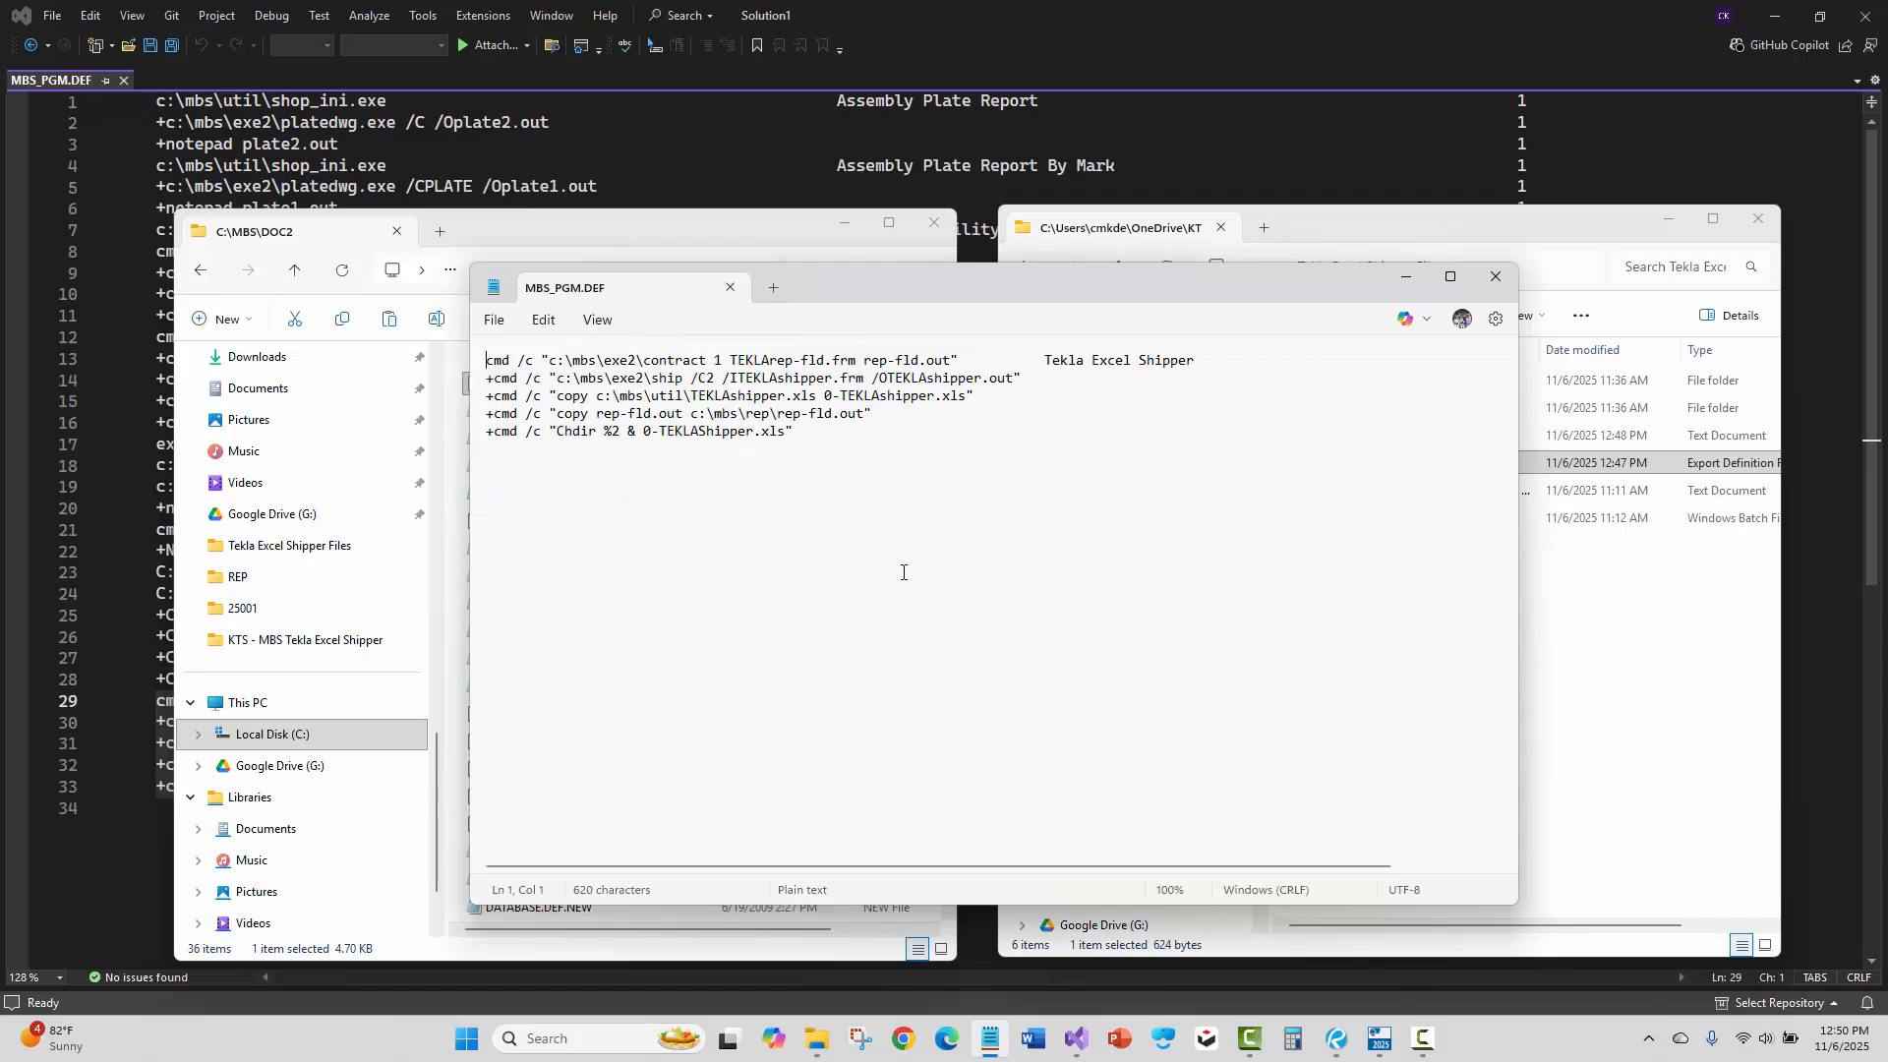
{"action": "key", "text": "ctrl+a"}
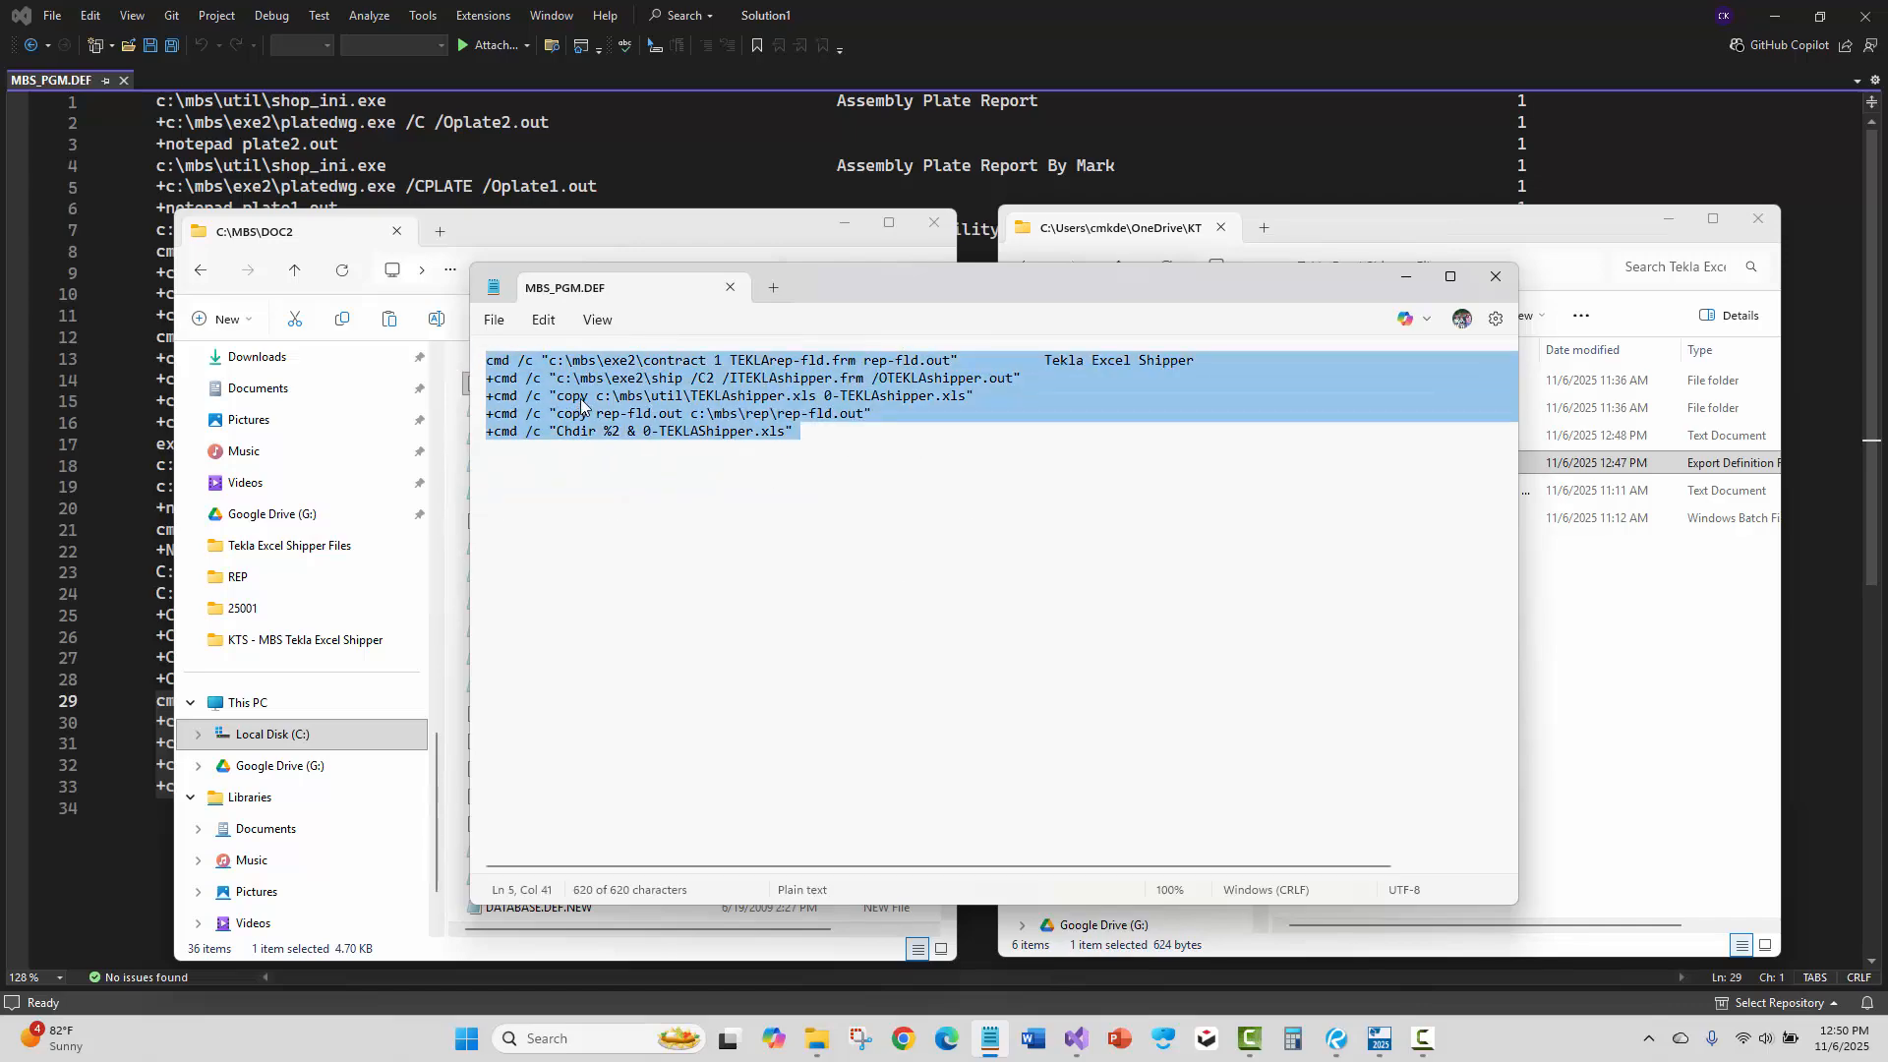
{"action": "left_click", "coordinate": [730, 287]}
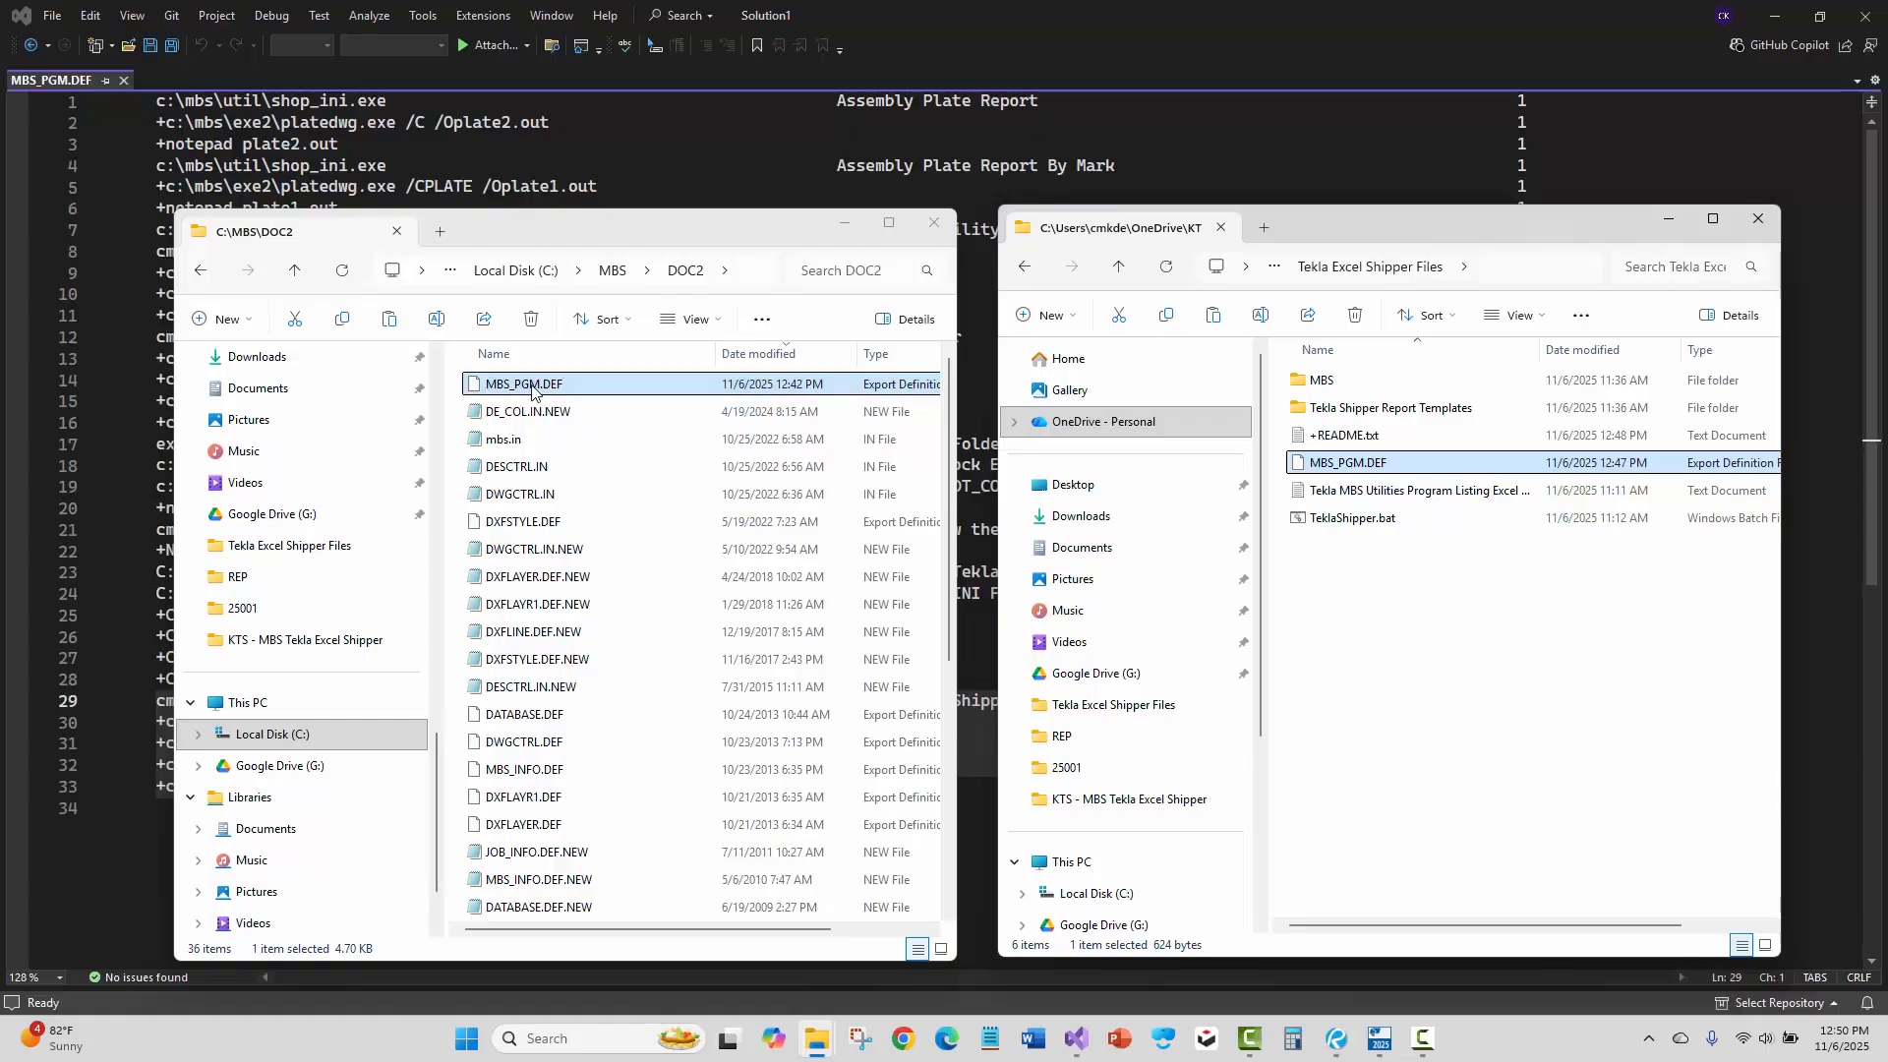
Check the Tekla Excel Shipper entry on lines 29 to 33 of the installed MBS_PGM.DEF, and close Visual Studio.
{"action": "left_click", "coordinate": [511, 164]}
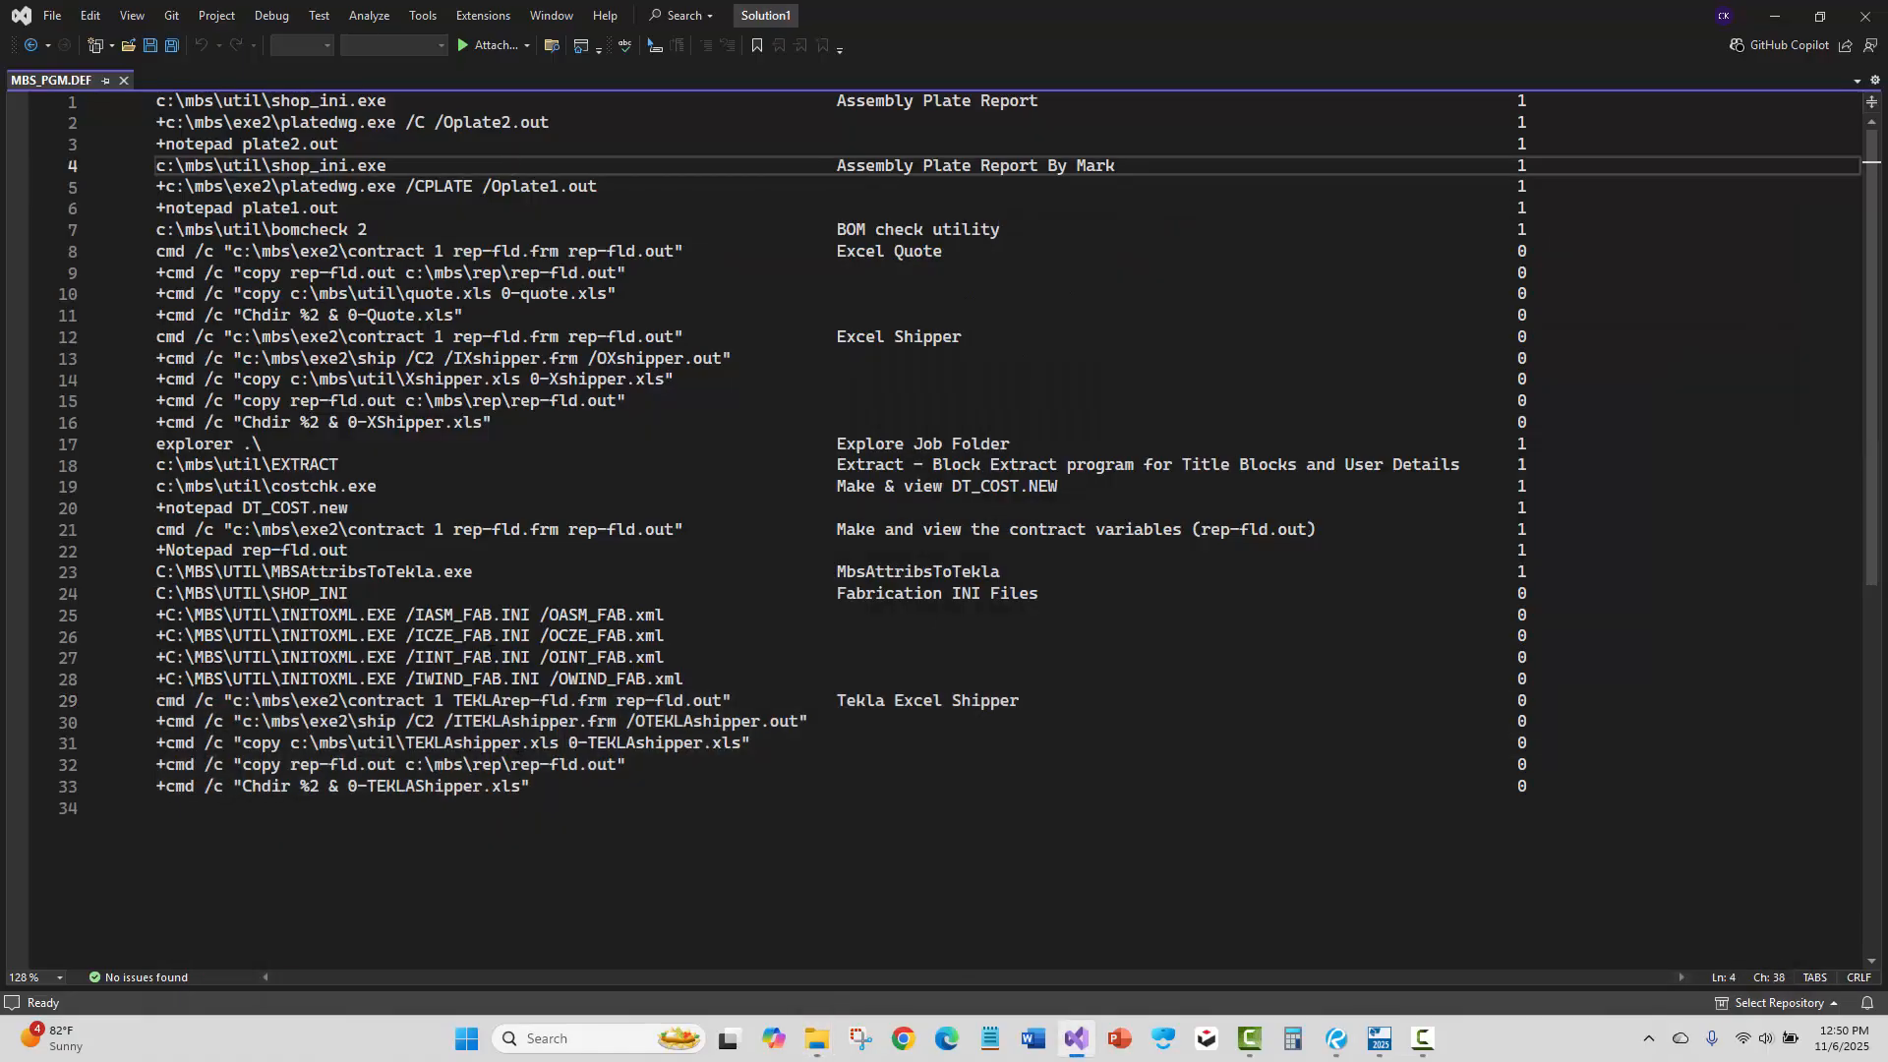
{"action": "left_click_drag", "start_coordinate": [543, 787], "coordinate": [158, 702]}
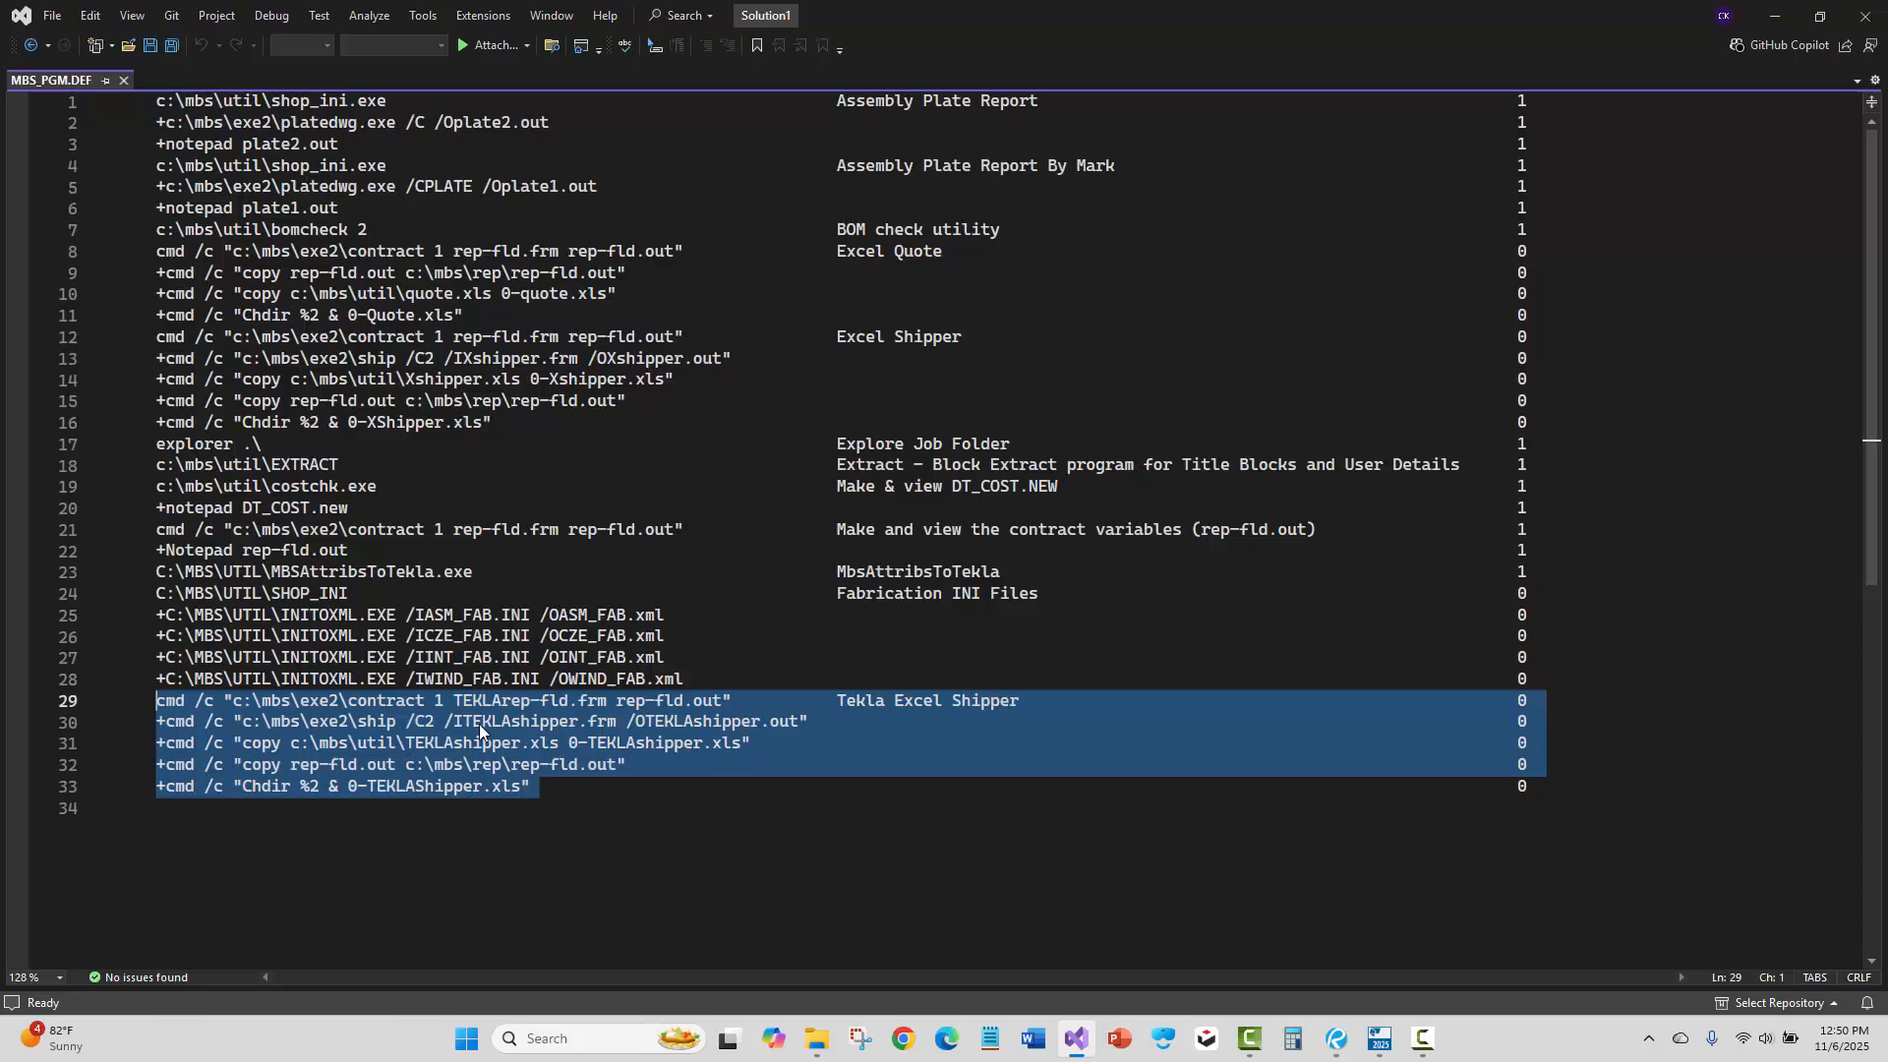
{"action": "left_click", "coordinate": [123, 81]}
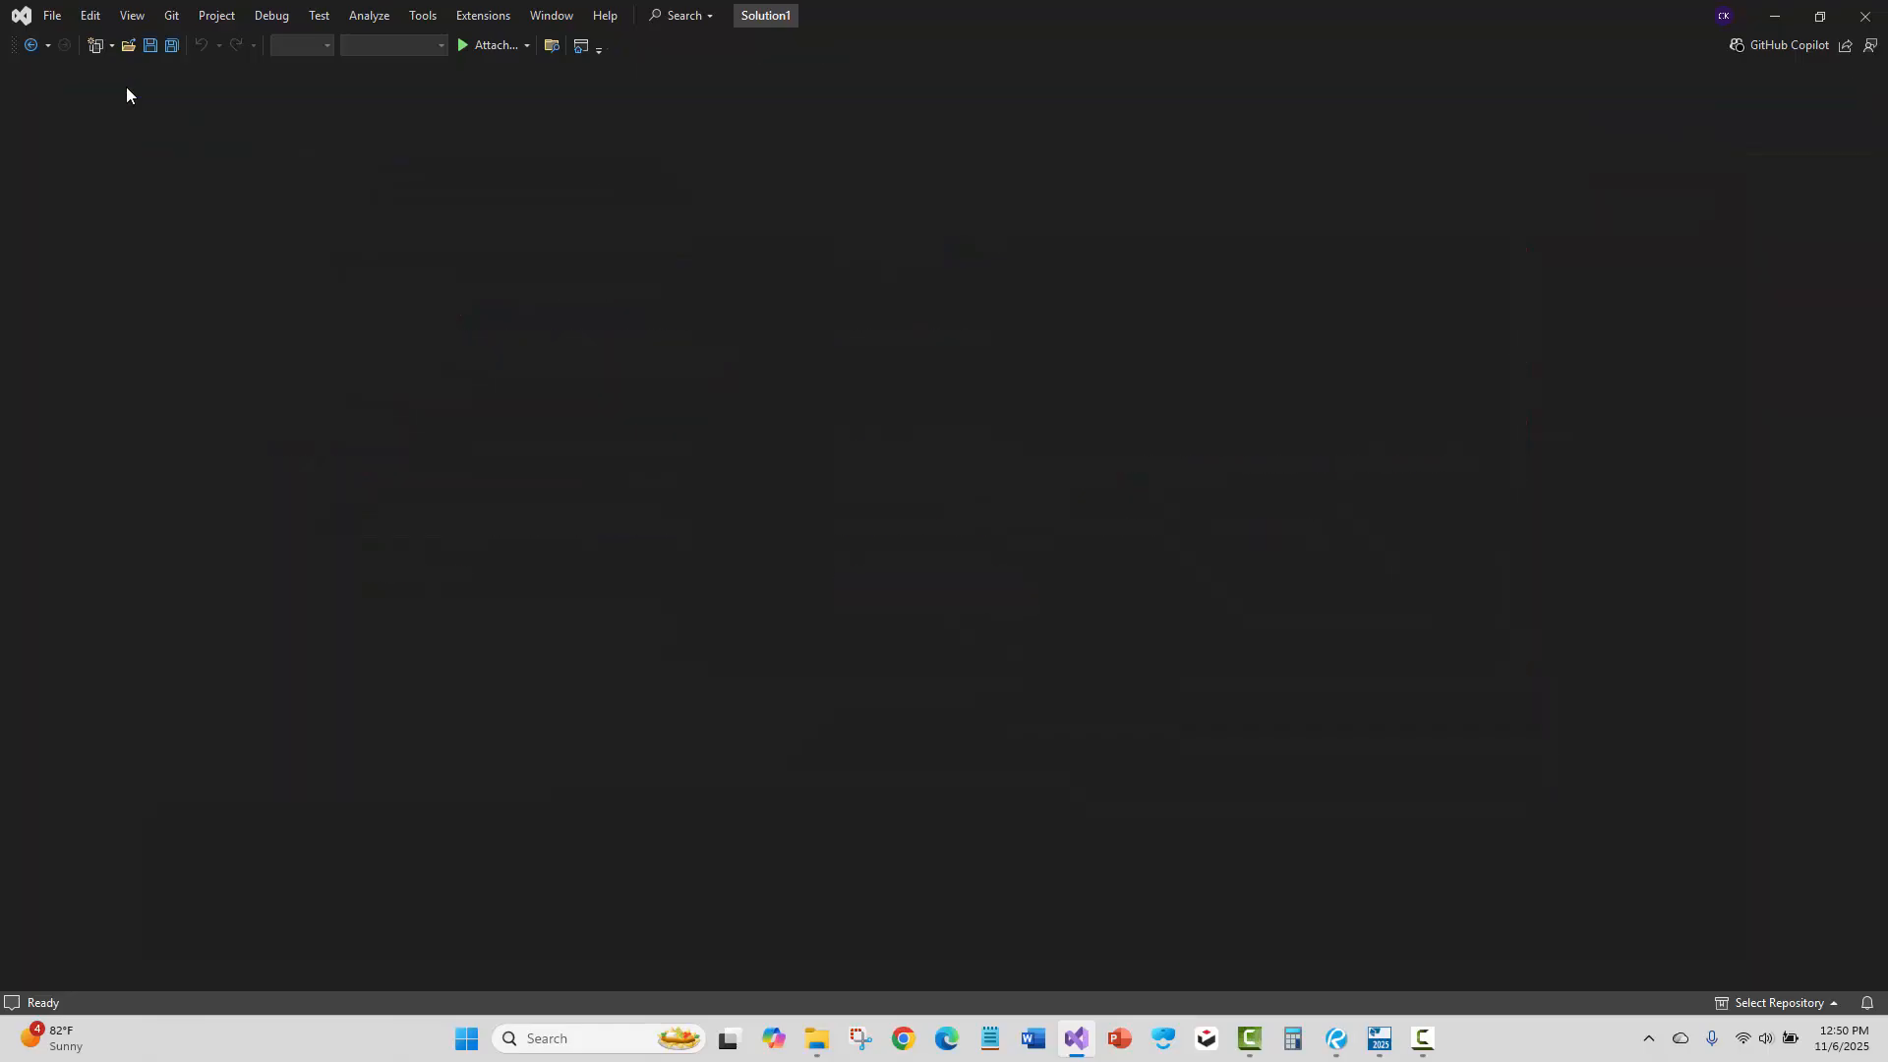
{"action": "left_click", "coordinate": [1866, 18]}
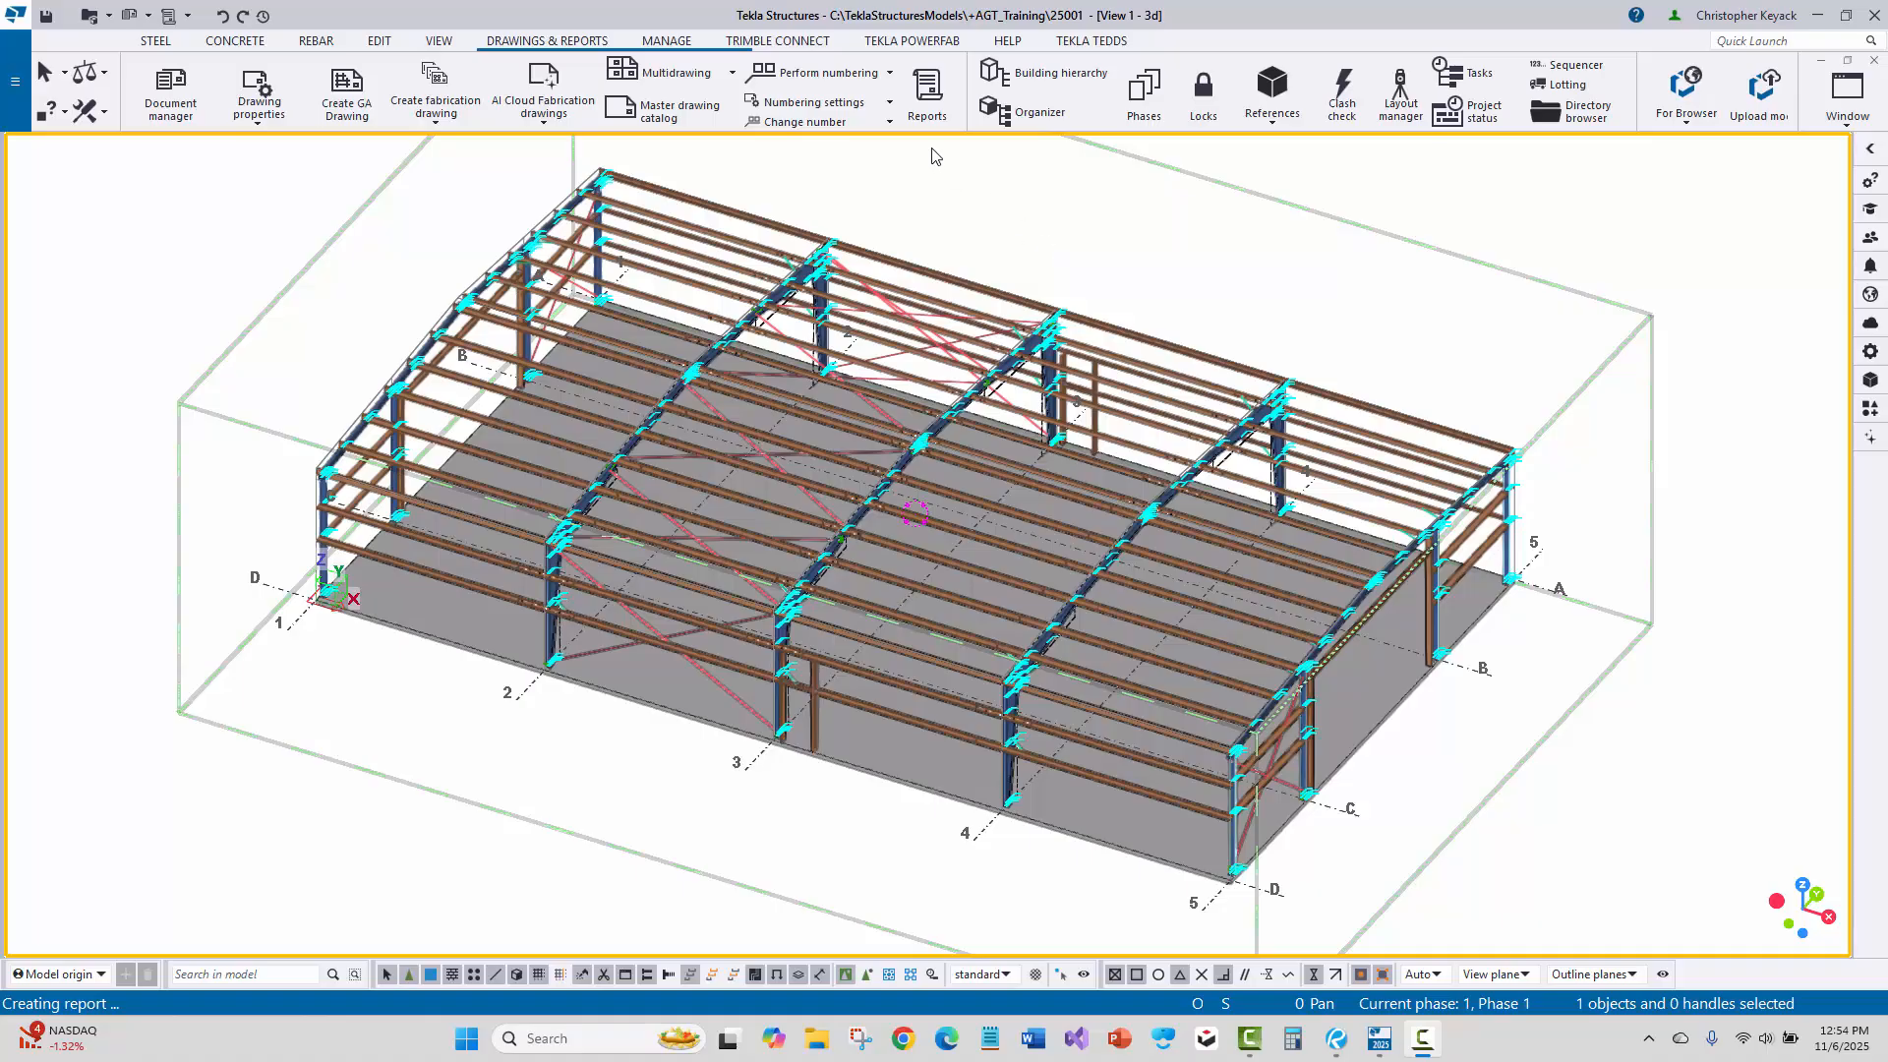
Create the +Cold Formed Export report from all objects in the Tekla model.
{"action": "left_click", "coordinate": [925, 98]}
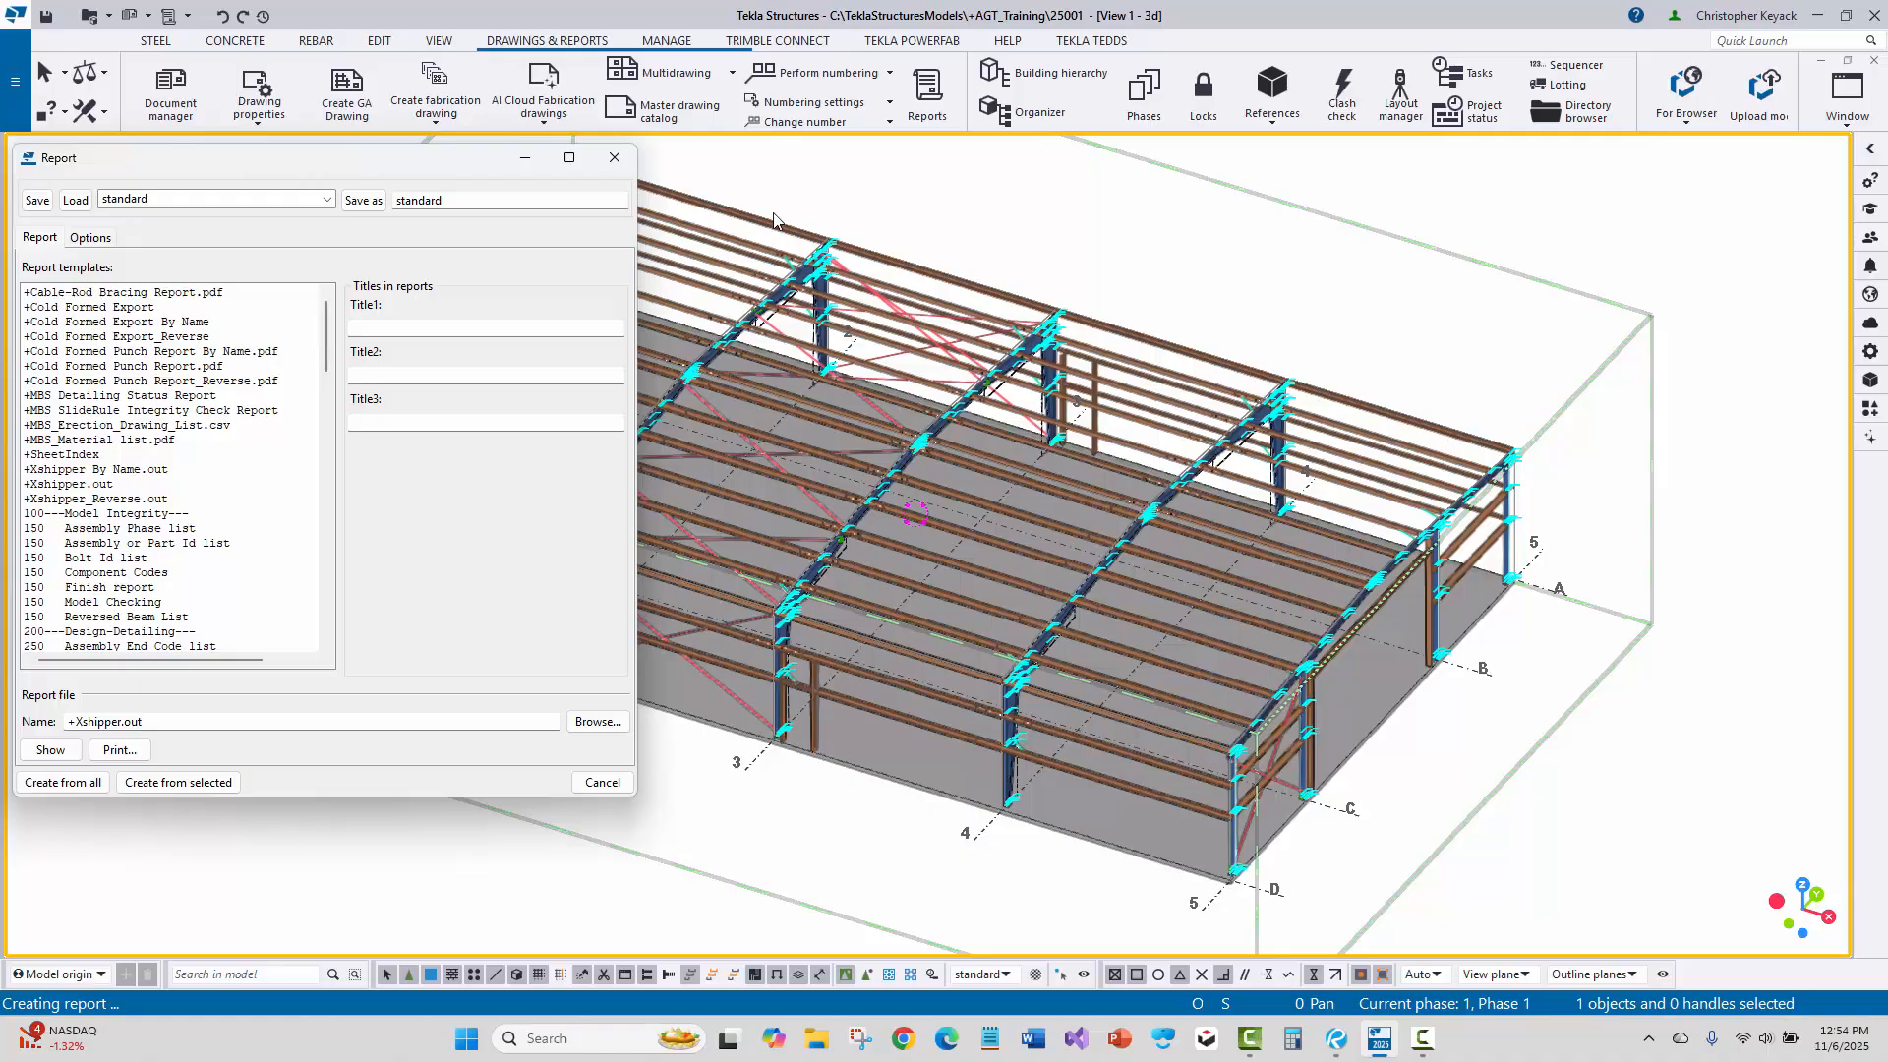
{"action": "left_click", "coordinate": [101, 311]}
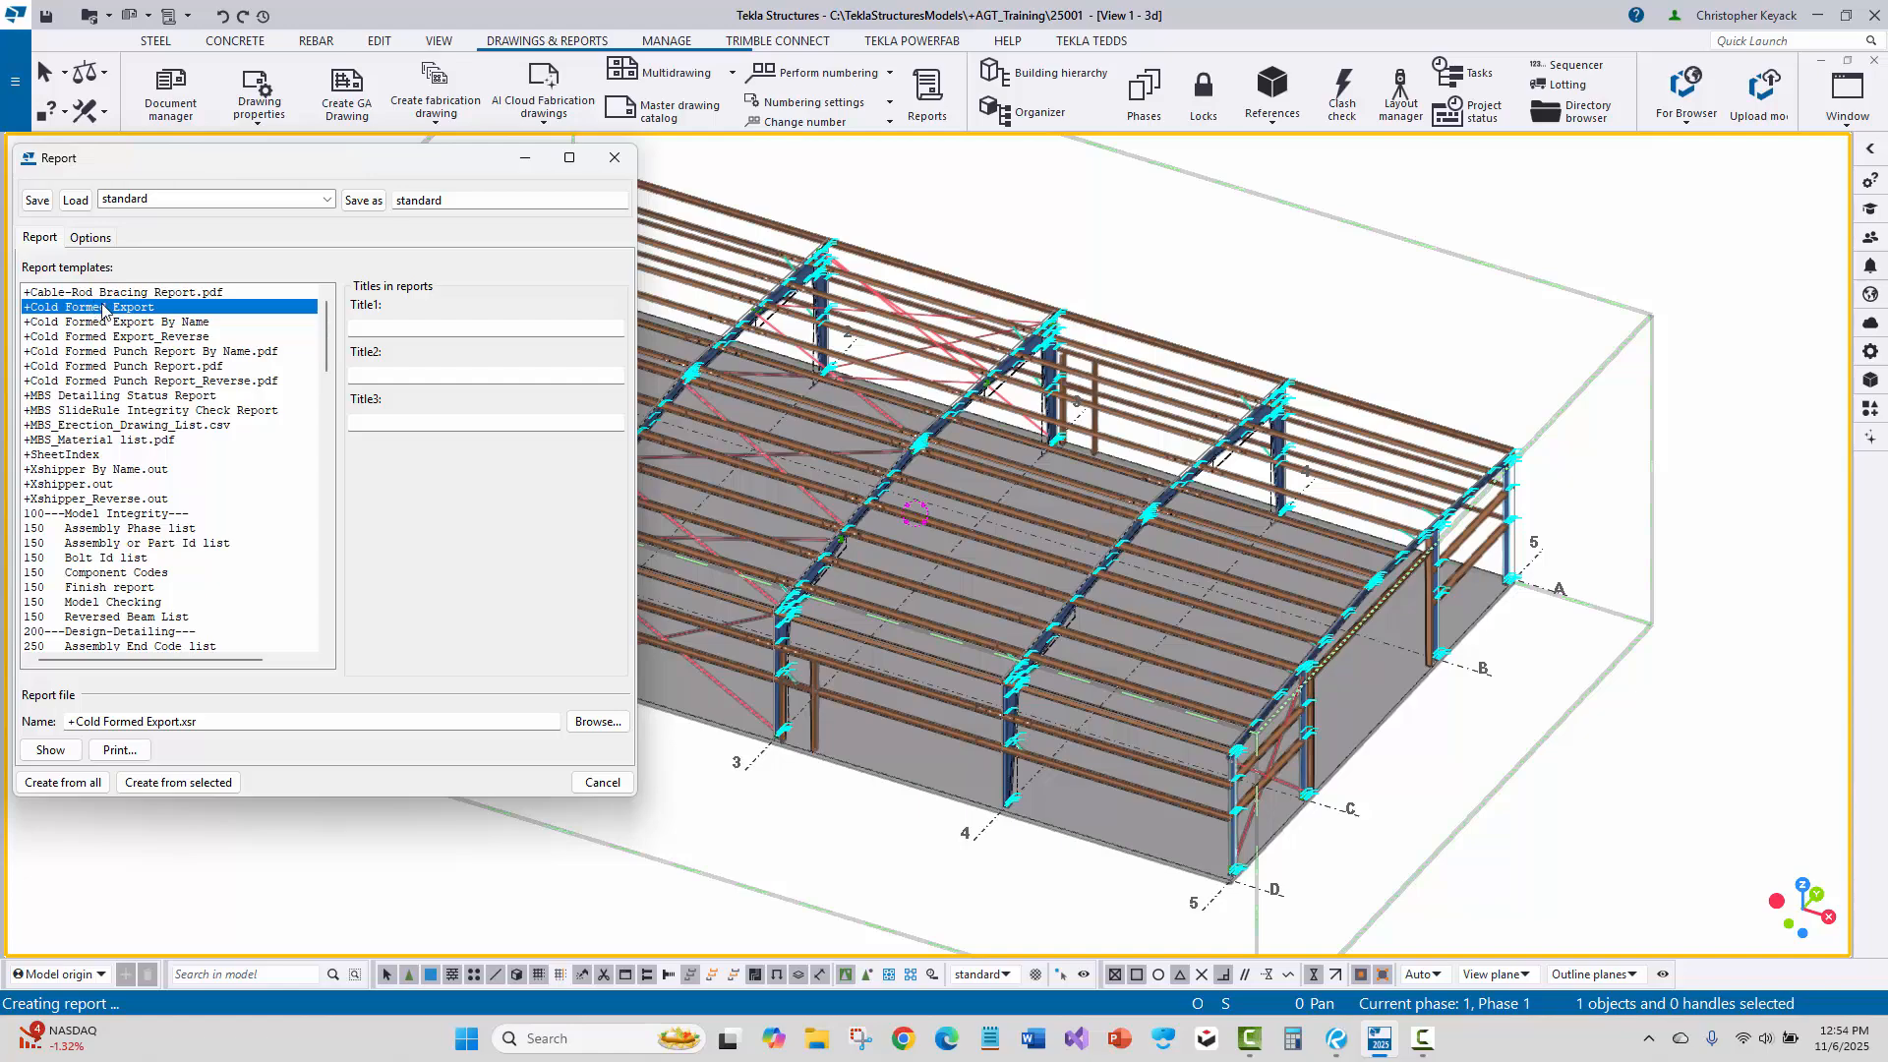
{"action": "left_click", "coordinate": [113, 325]}
{"action": "left_click", "coordinate": [115, 336]}
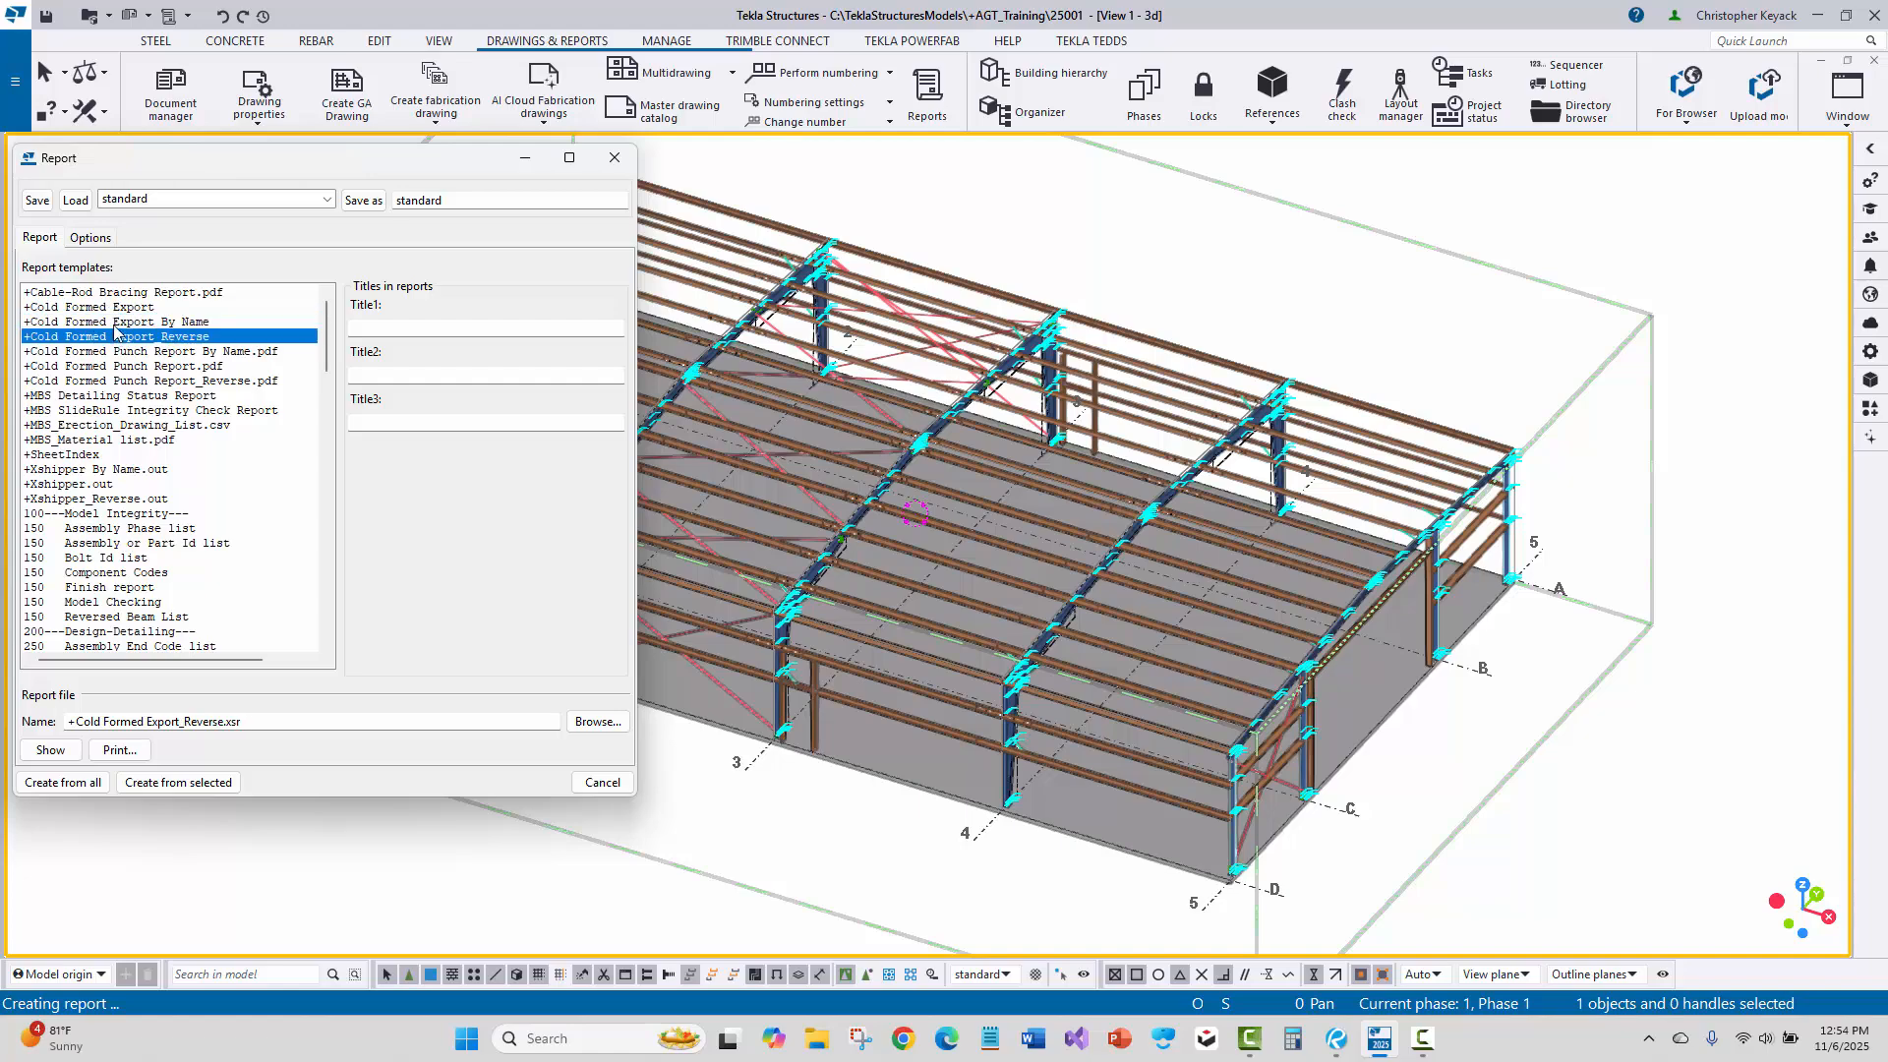
{"action": "left_click", "coordinate": [107, 320]}
{"action": "left_click", "coordinate": [106, 310]}
{"action": "left_click", "coordinate": [112, 323]}
{"action": "left_click", "coordinate": [118, 337]}
{"action": "left_click", "coordinate": [140, 309]}
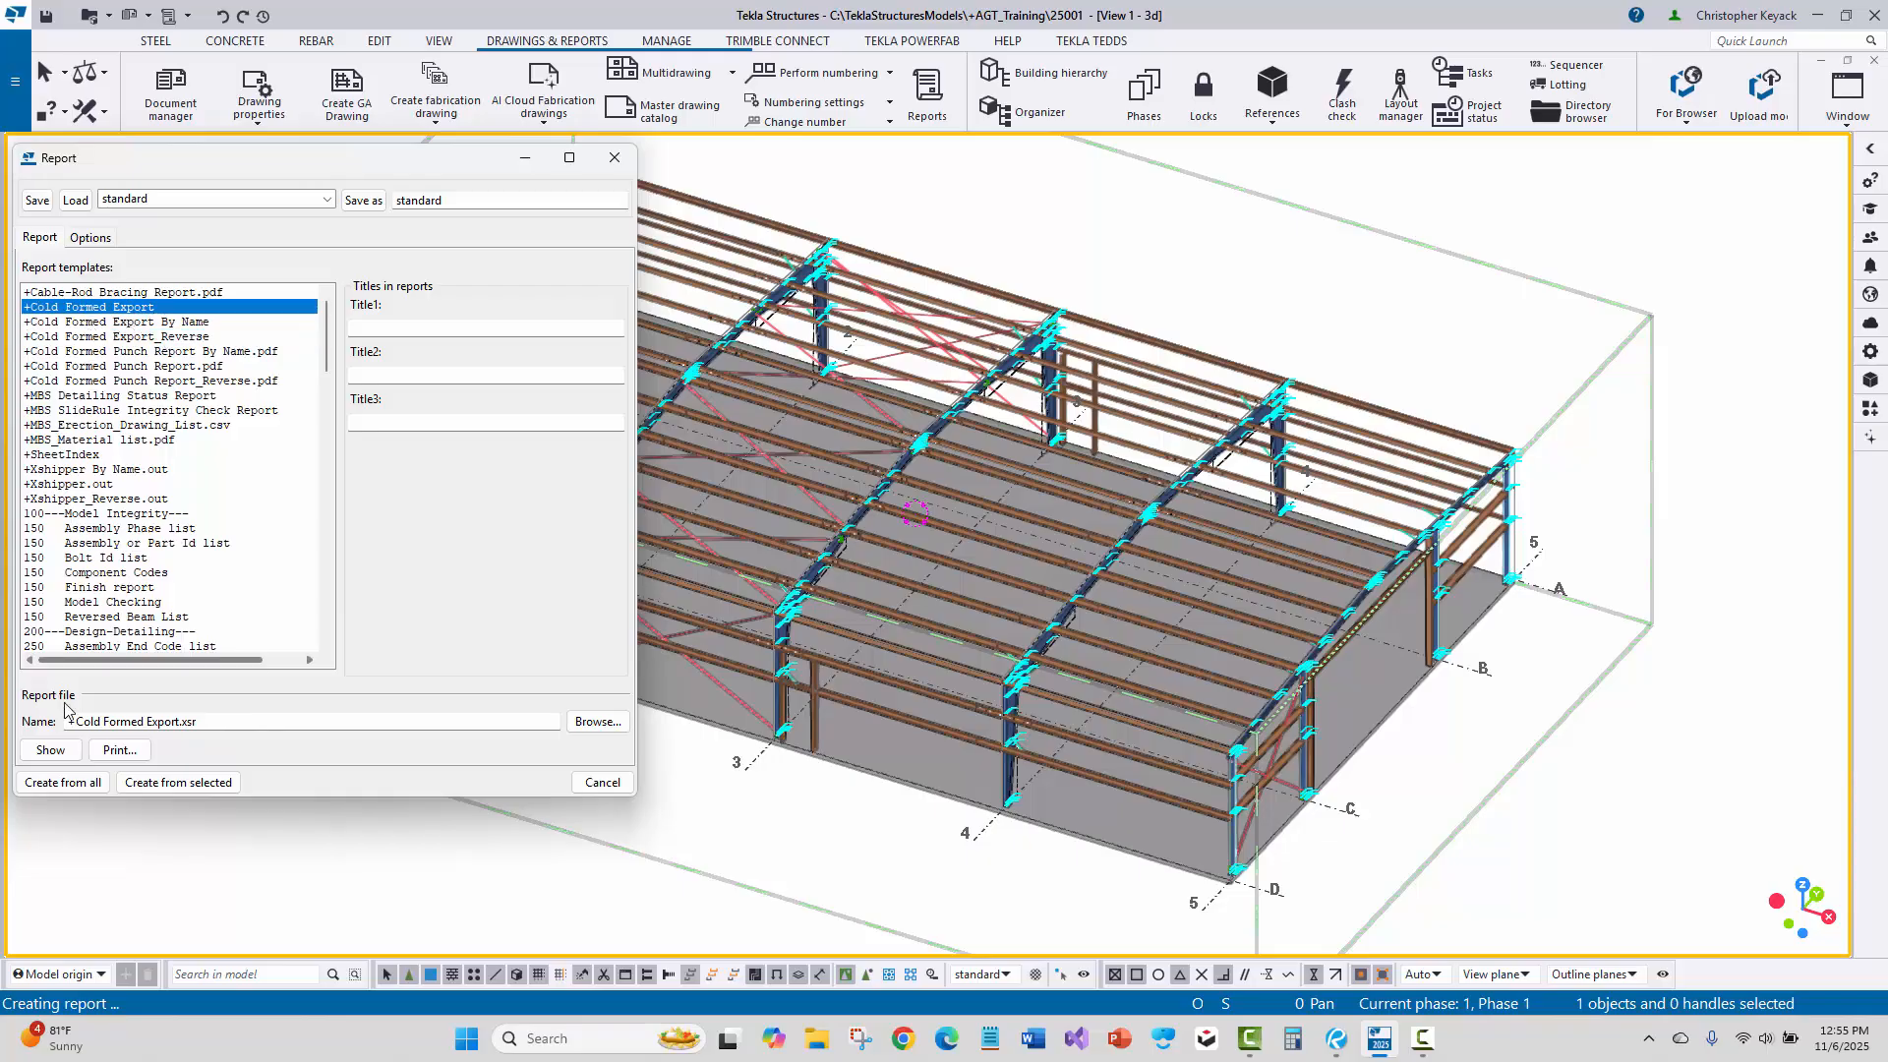
{"action": "left_click", "coordinate": [63, 782]}
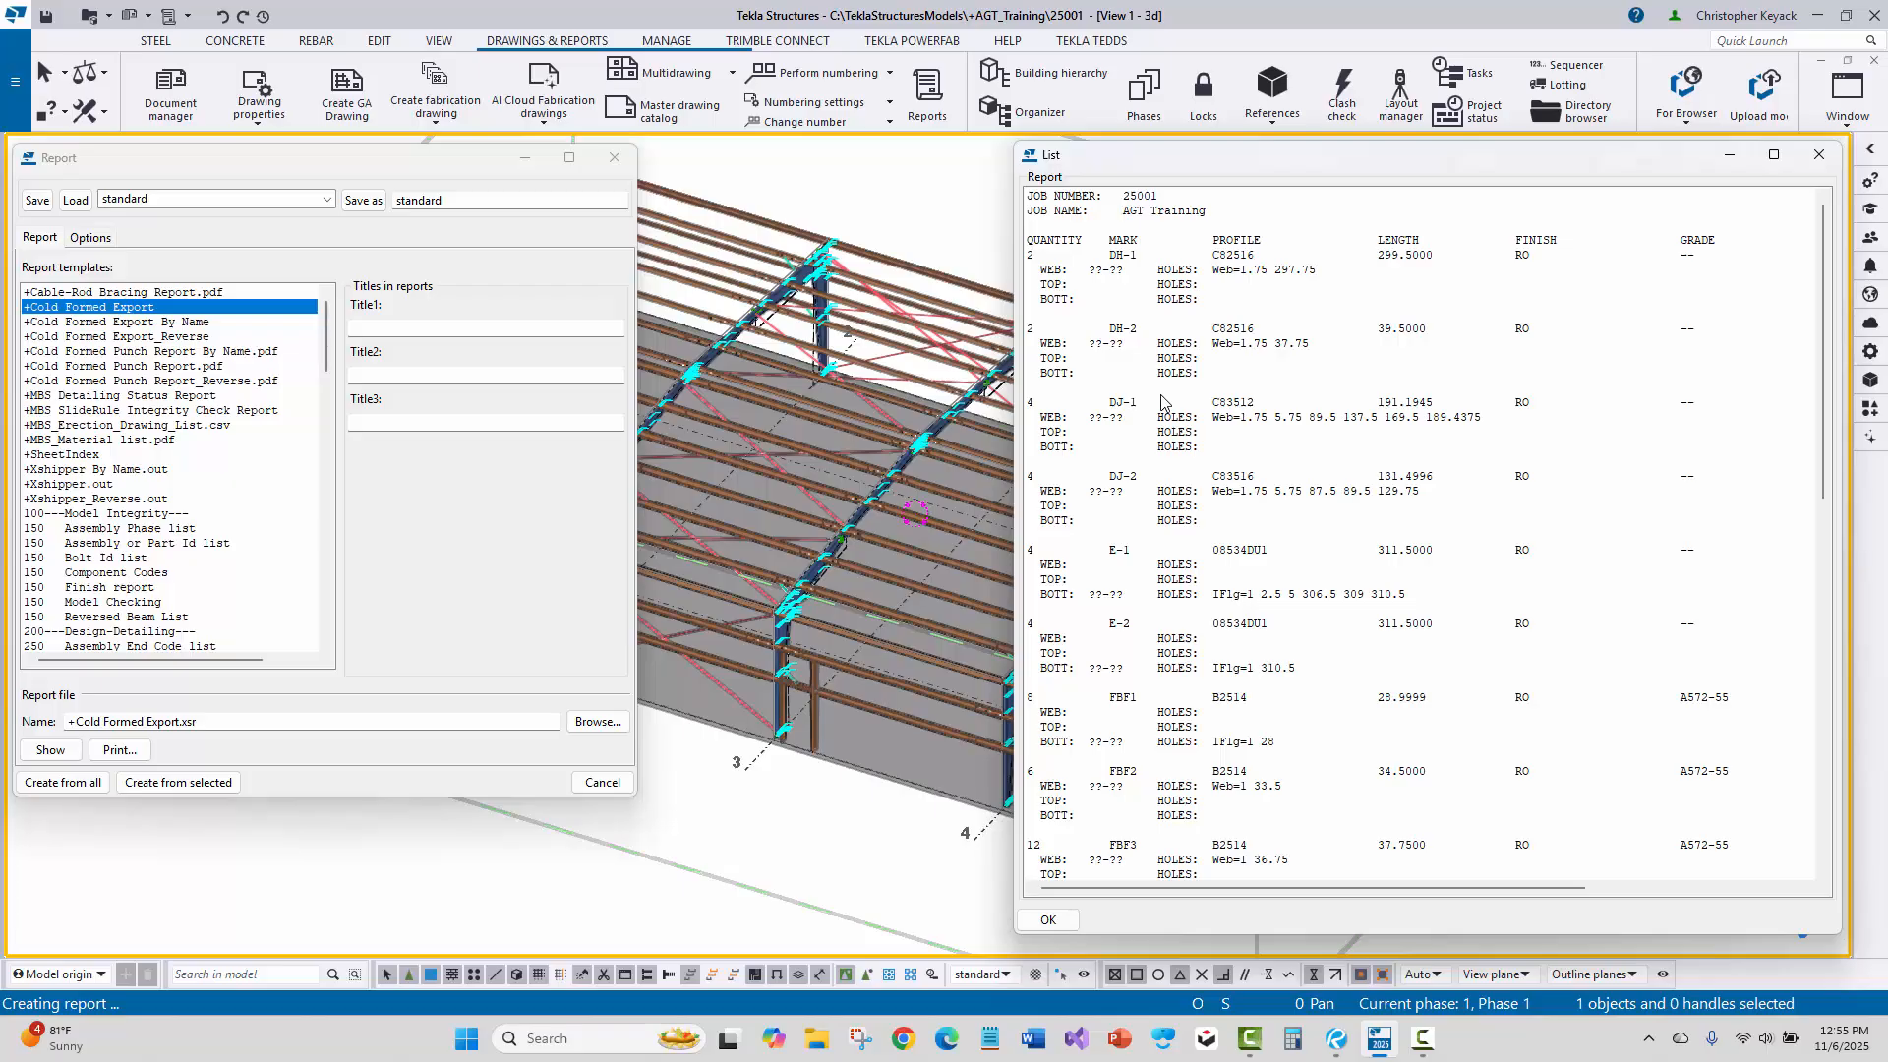
Examine the profile and web hole locations of mark DJ-1 in the cold-formed export list, and close the list.
{"action": "left_click", "coordinate": [1129, 418]}
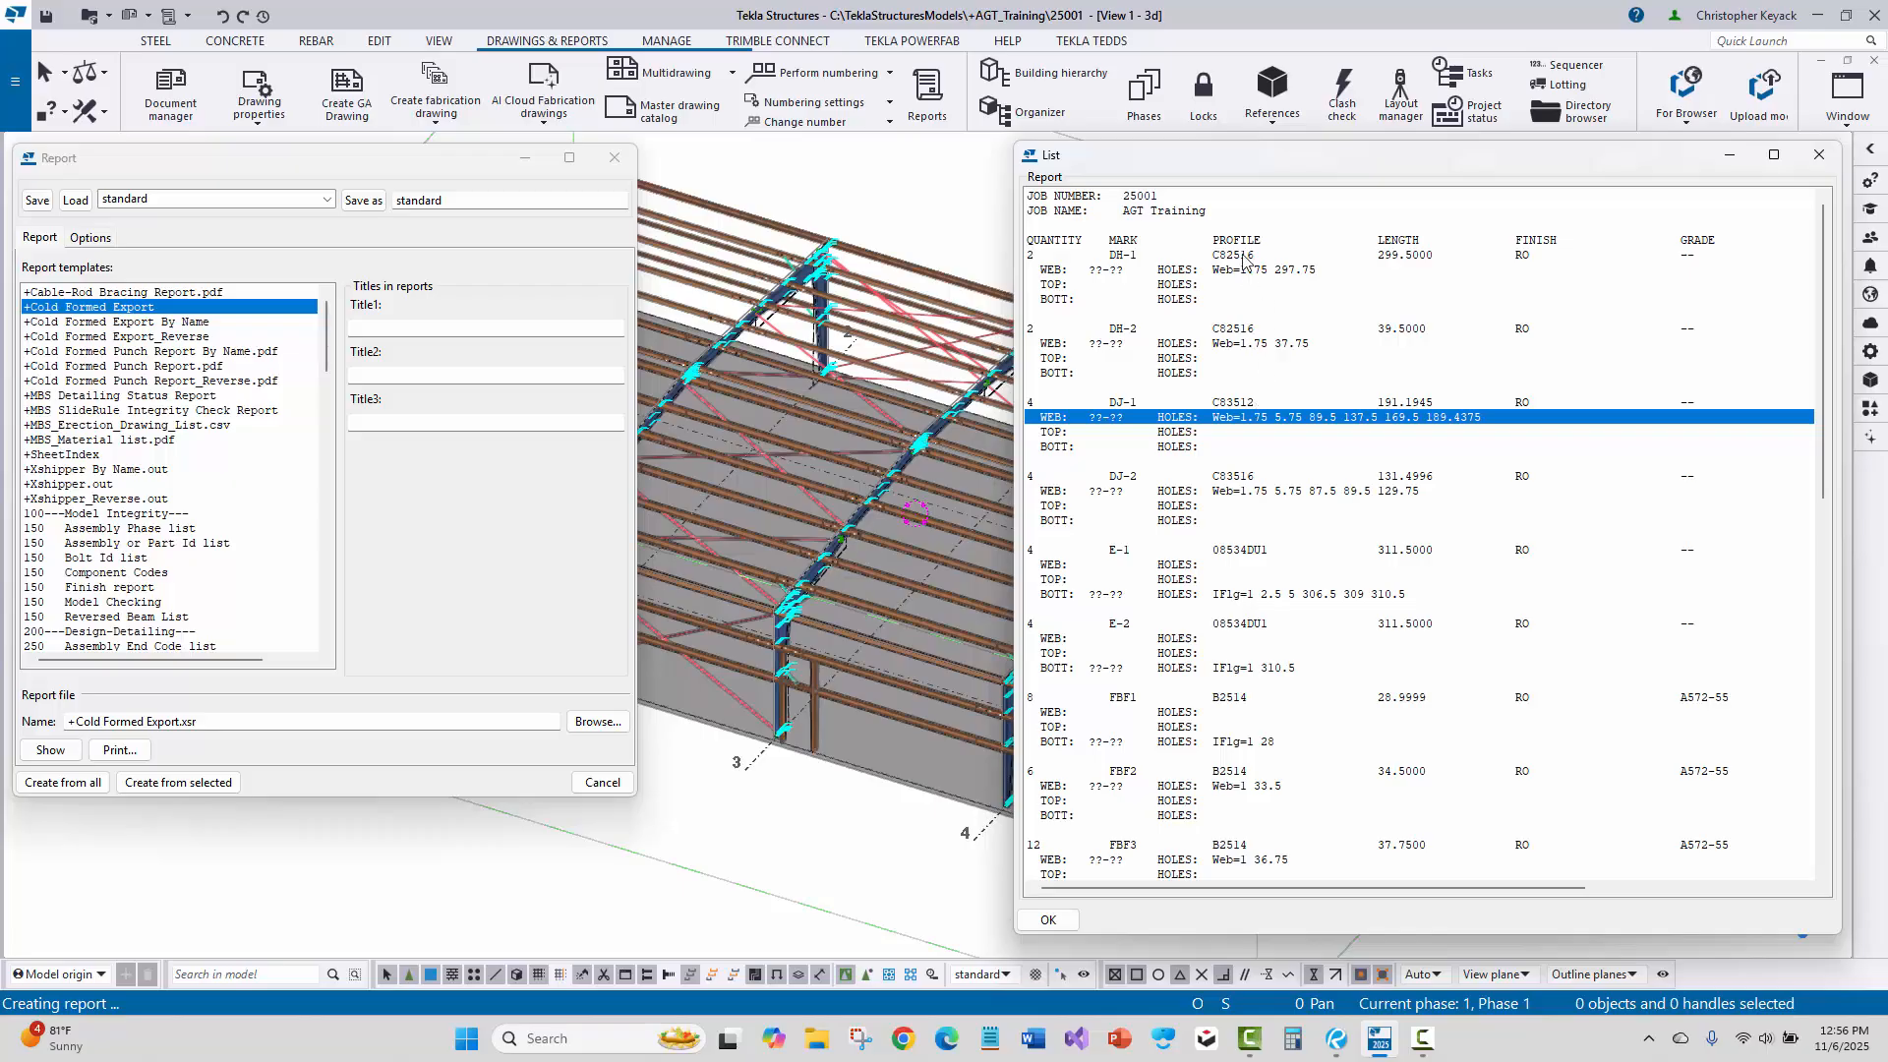
{"action": "left_click", "coordinate": [1232, 399]}
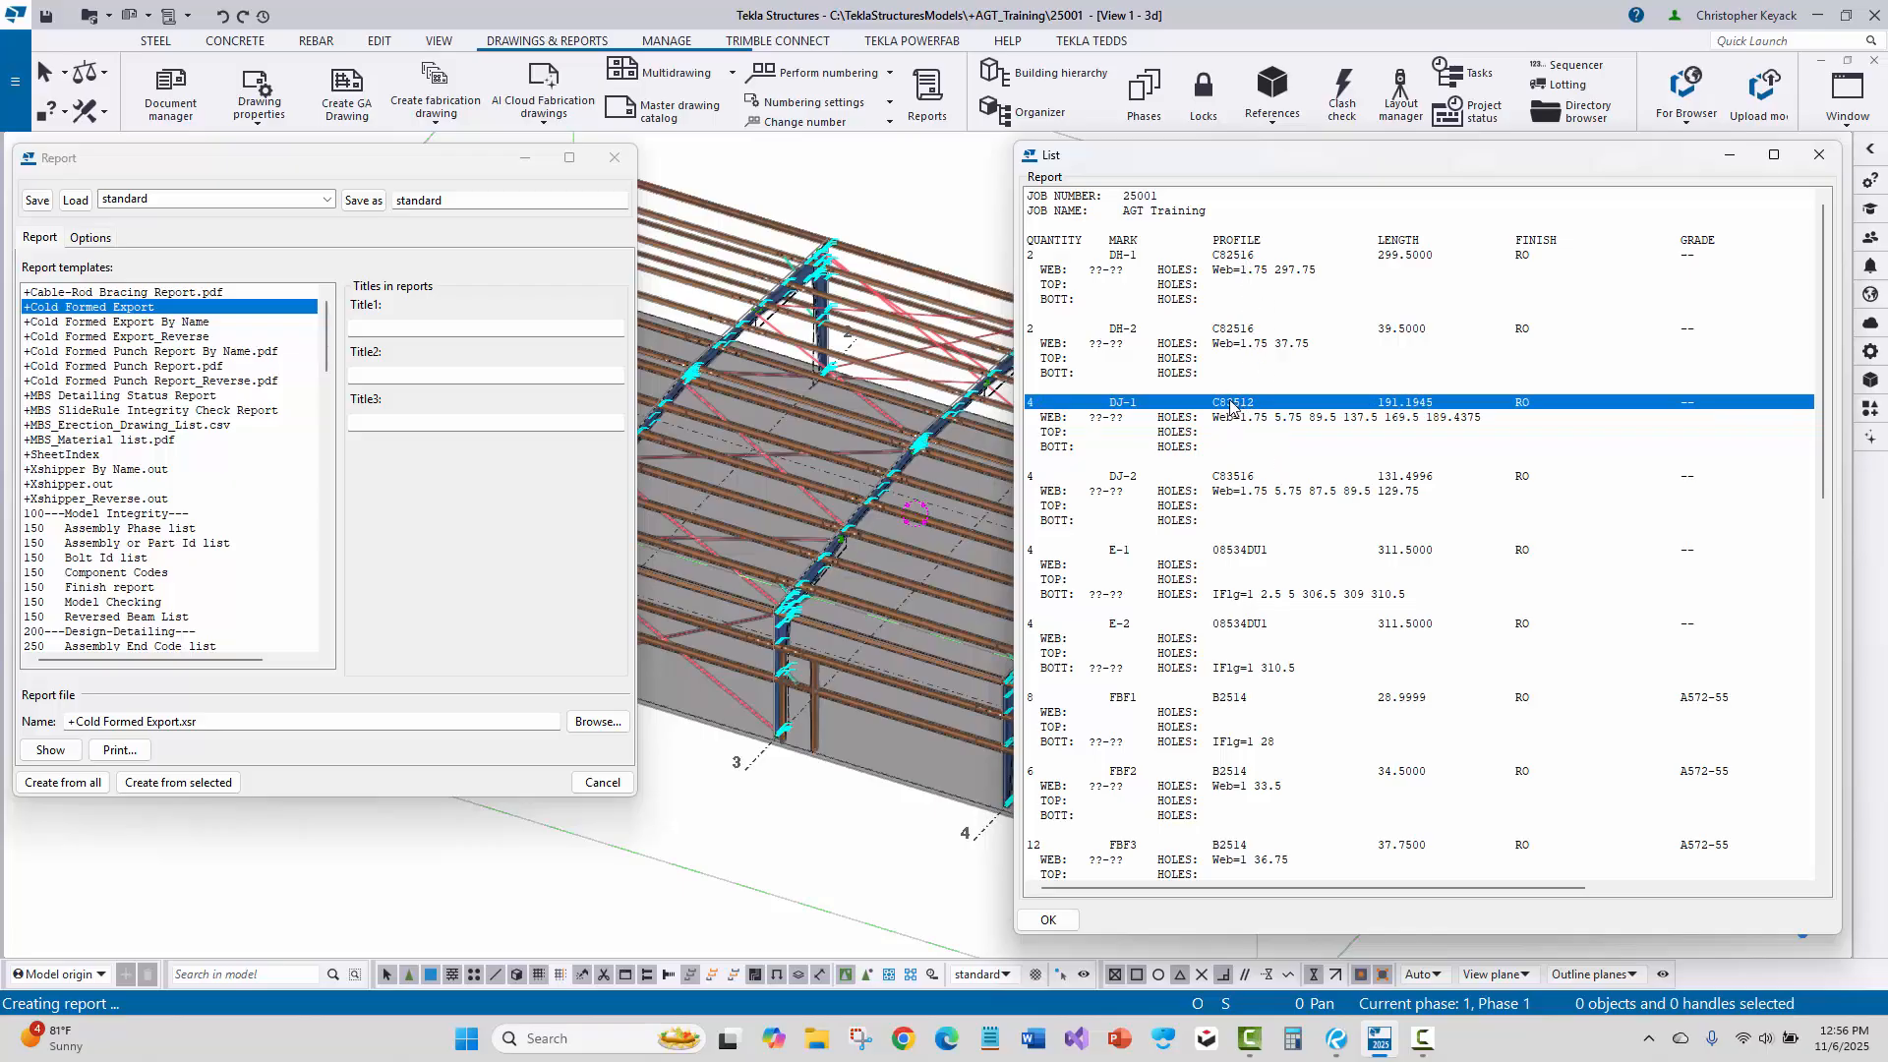
{"action": "left_click", "coordinate": [1242, 418]}
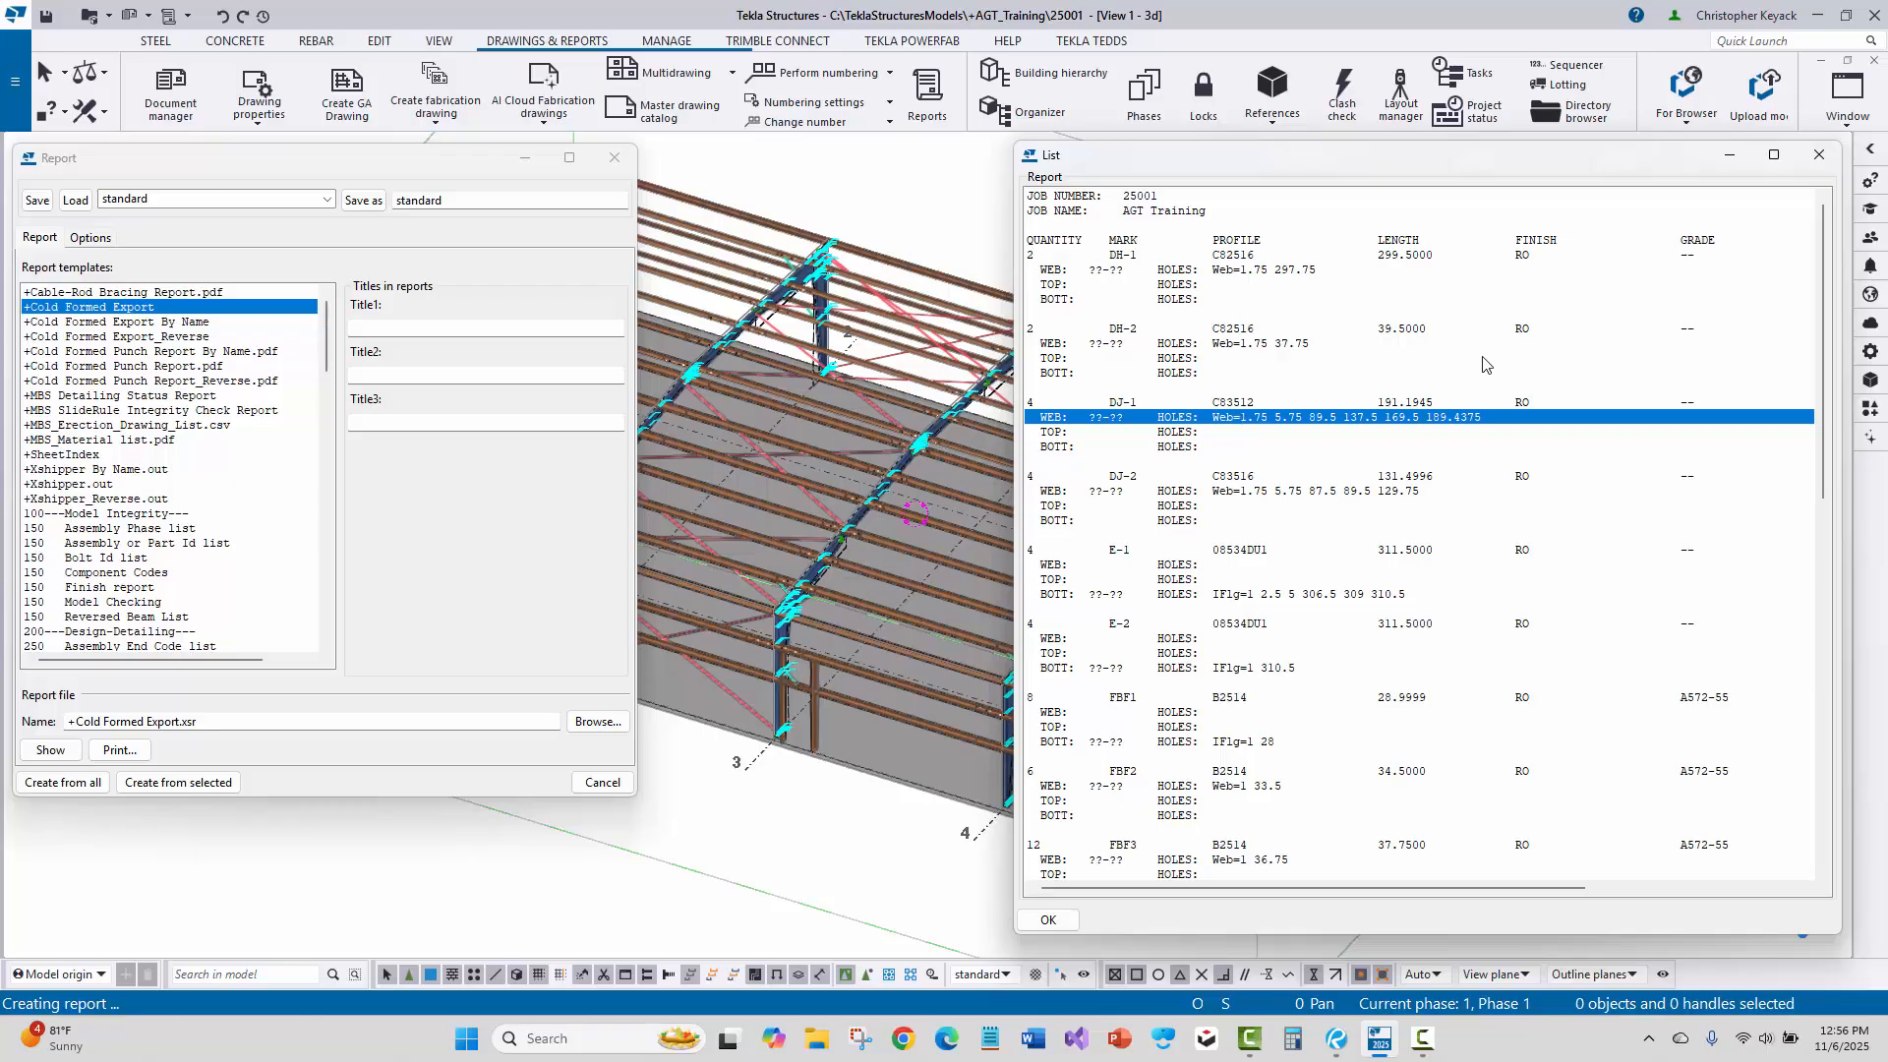
{"action": "left_click", "coordinate": [1820, 155]}
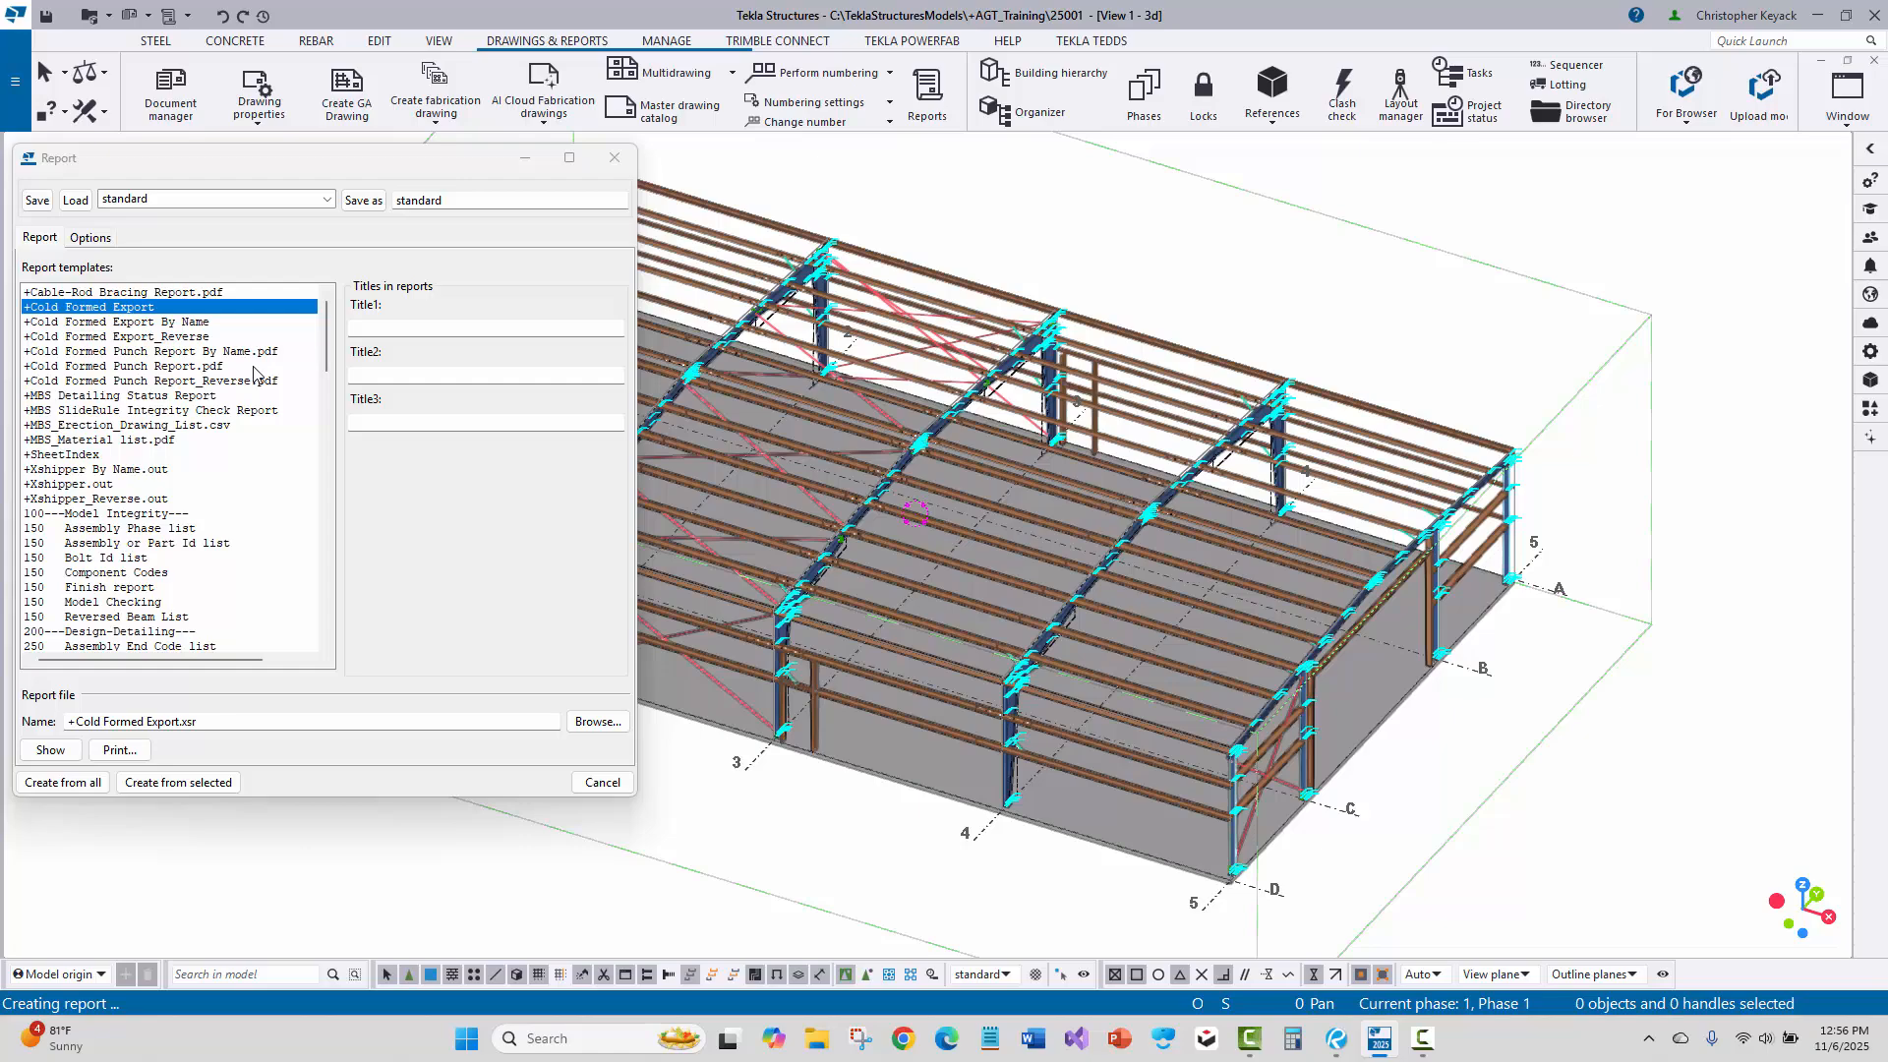
Create +Cold Formed Punch Report.pdf from all model objects and review the girt punch locations on page 8.
{"action": "left_click", "coordinate": [141, 366]}
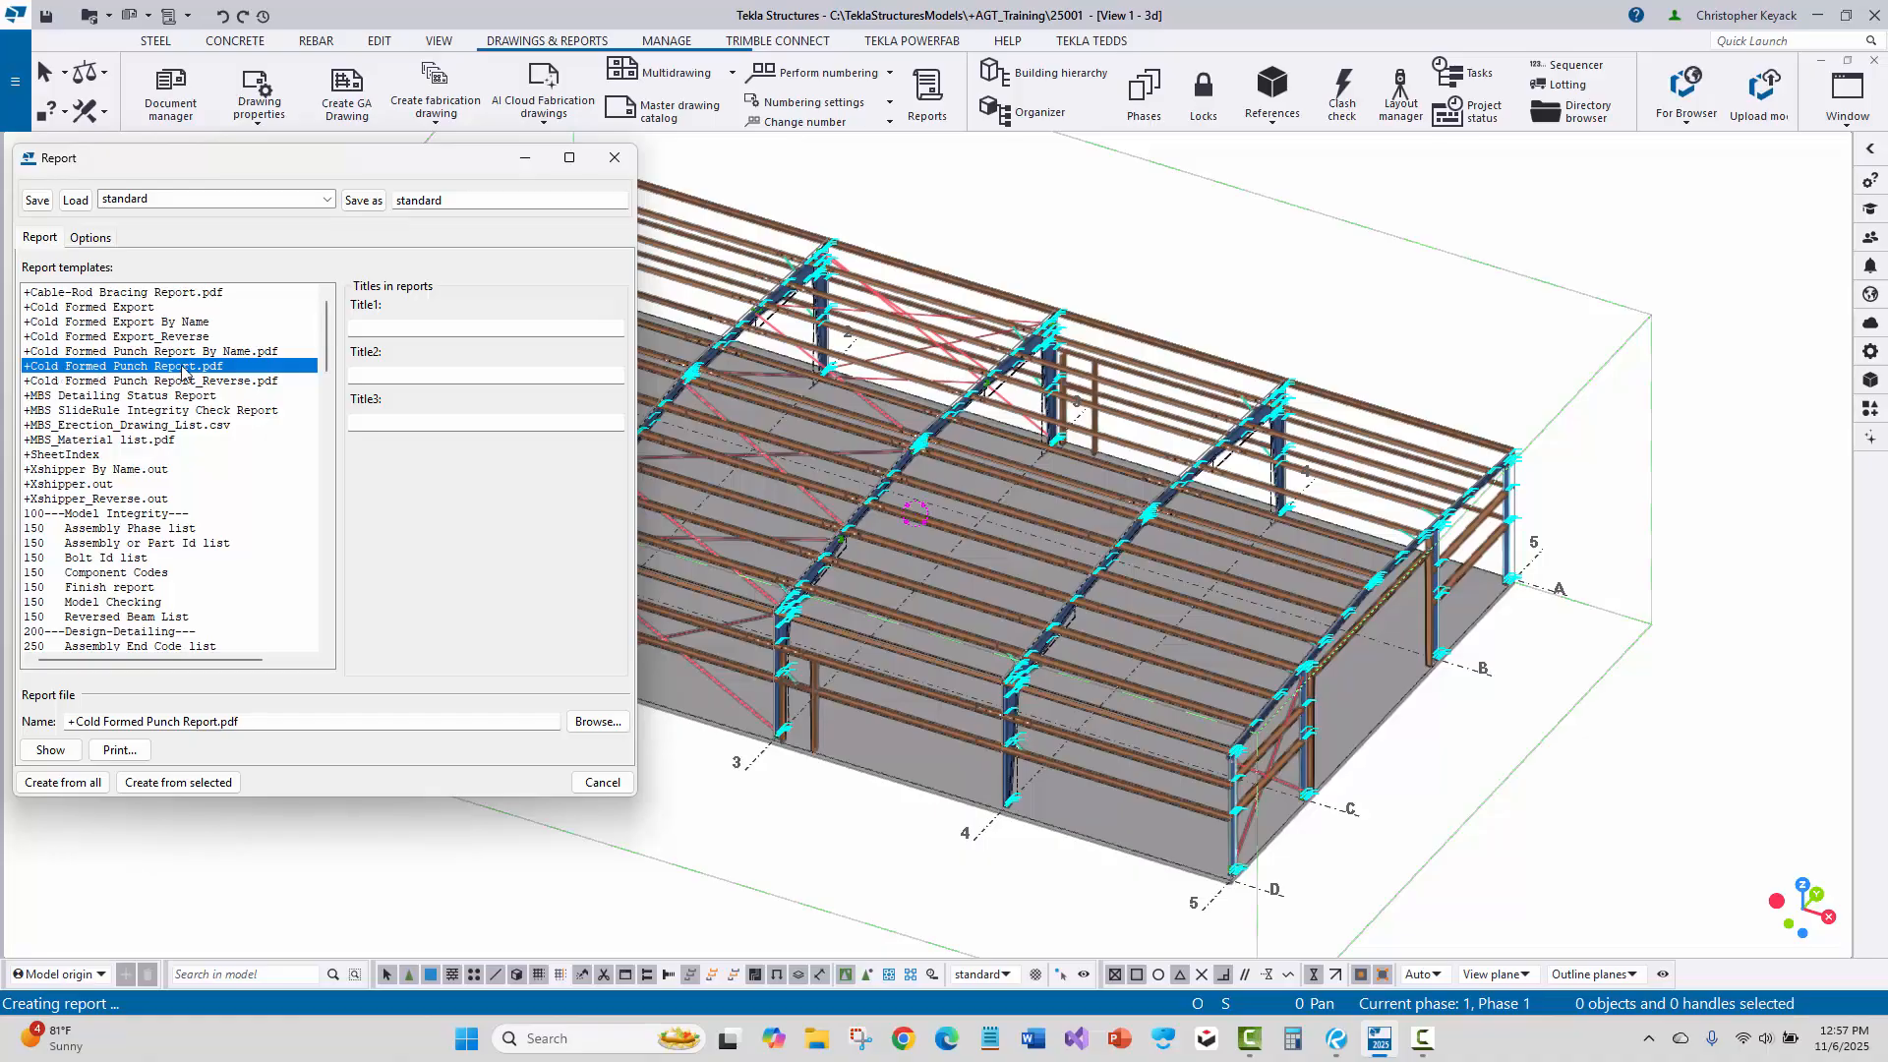
{"action": "left_click", "coordinate": [77, 790]}
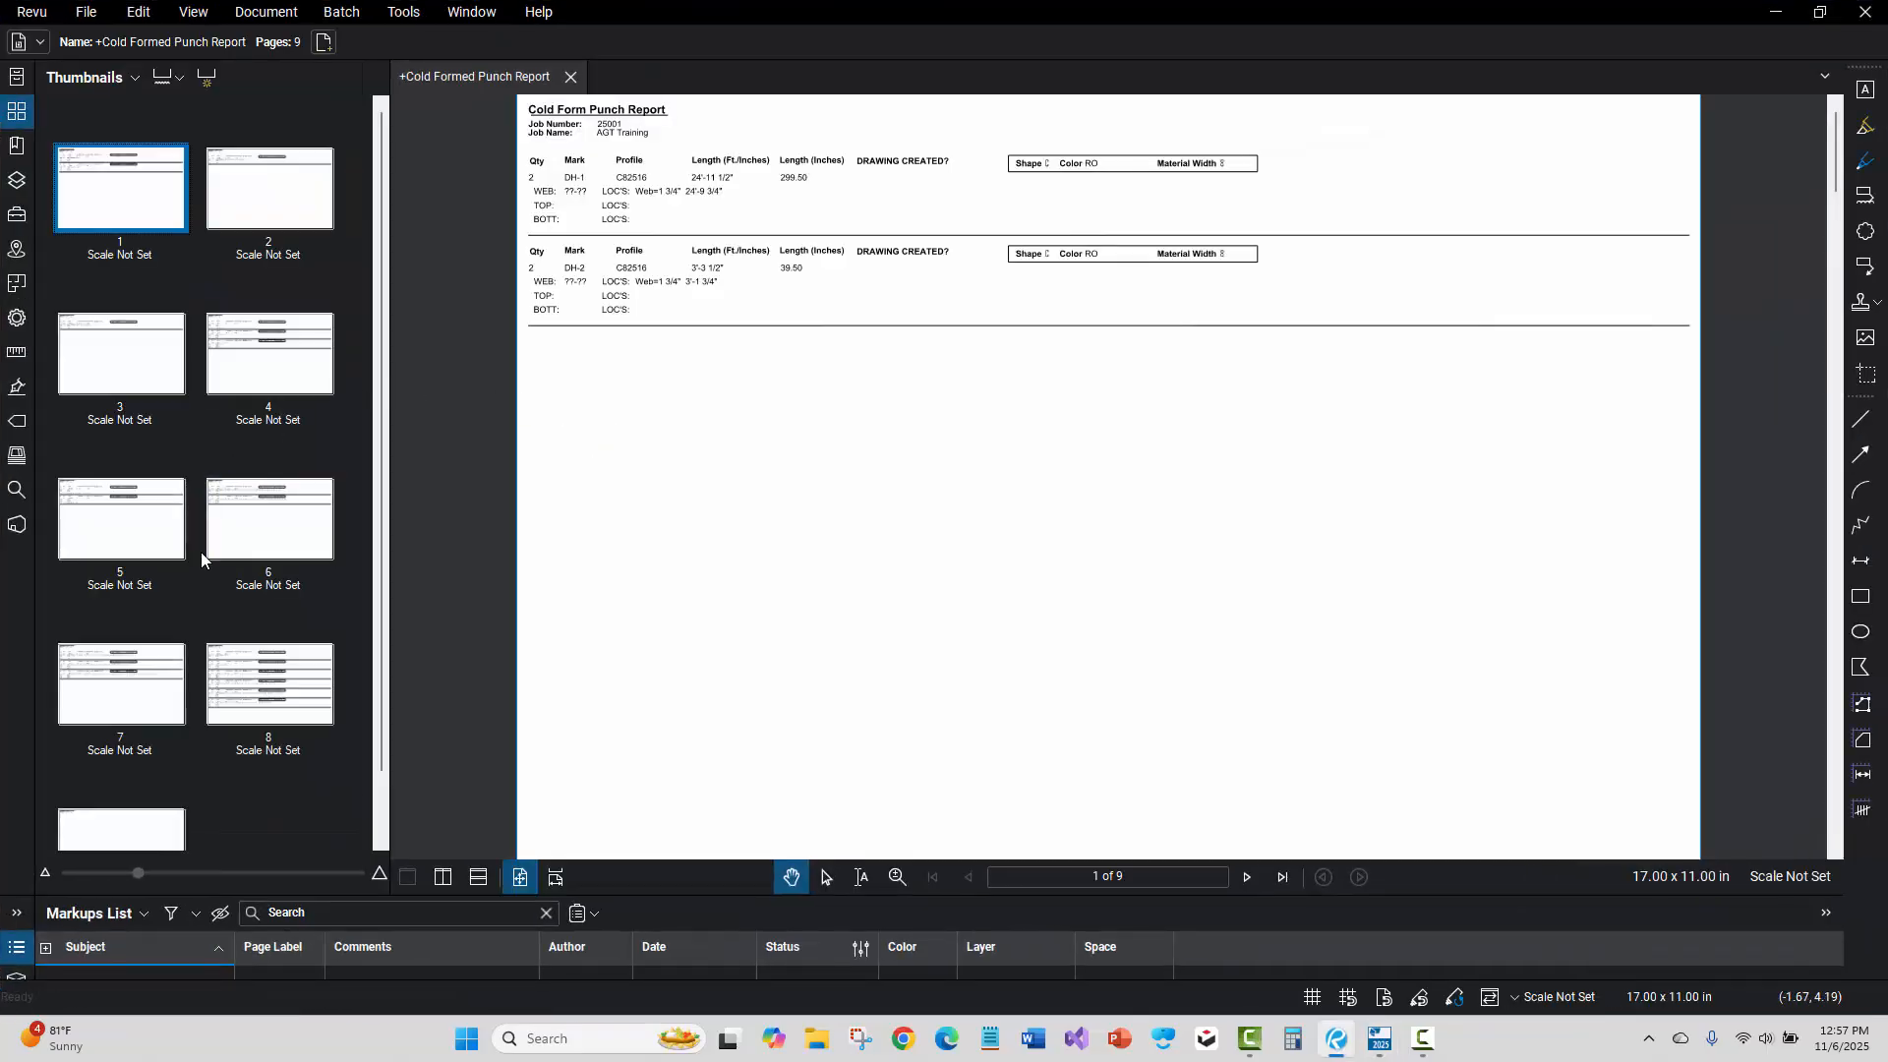
{"action": "left_click", "coordinate": [272, 686]}
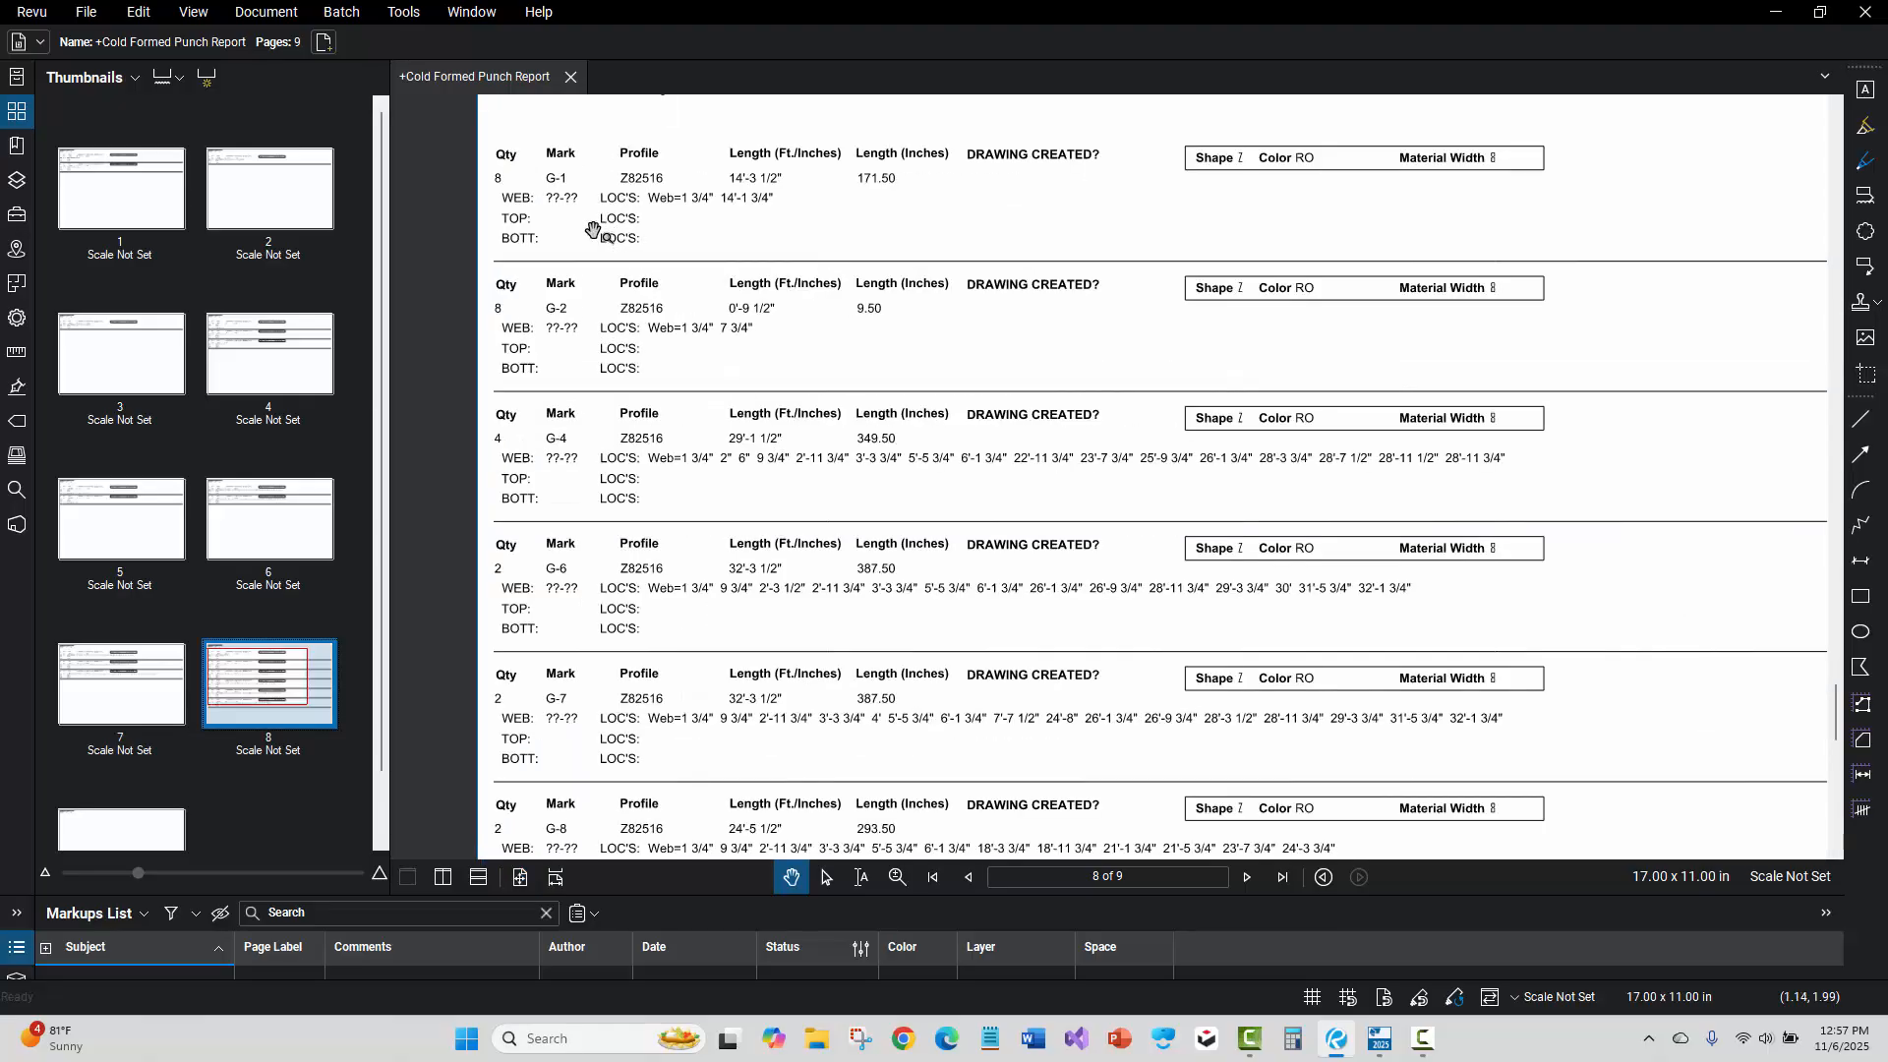
{"action": "scroll", "coordinate": [606, 268], "scroll_direction": "up", "scroll_amount": 1}
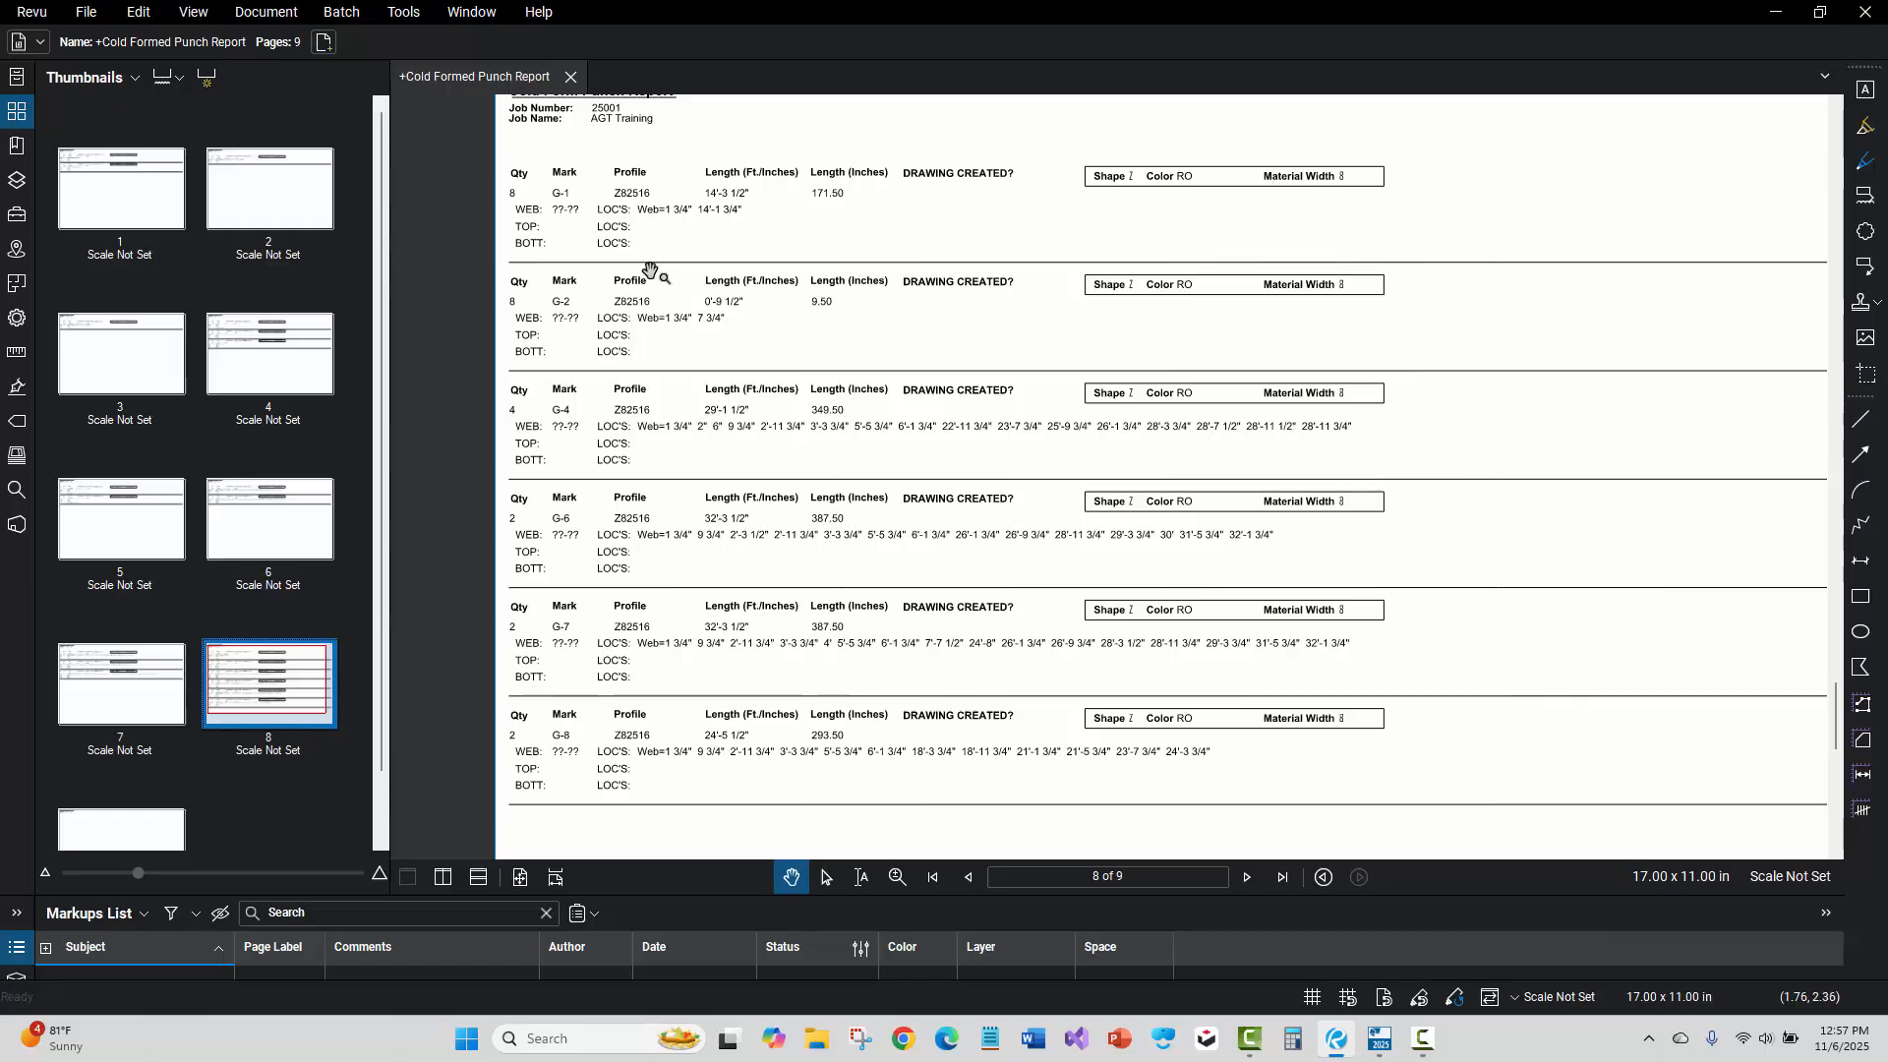
{"action": "scroll", "coordinate": [659, 285], "scroll_direction": "up", "scroll_amount": 1}
{"action": "scroll", "coordinate": [681, 322], "scroll_direction": "down", "scroll_amount": 1}
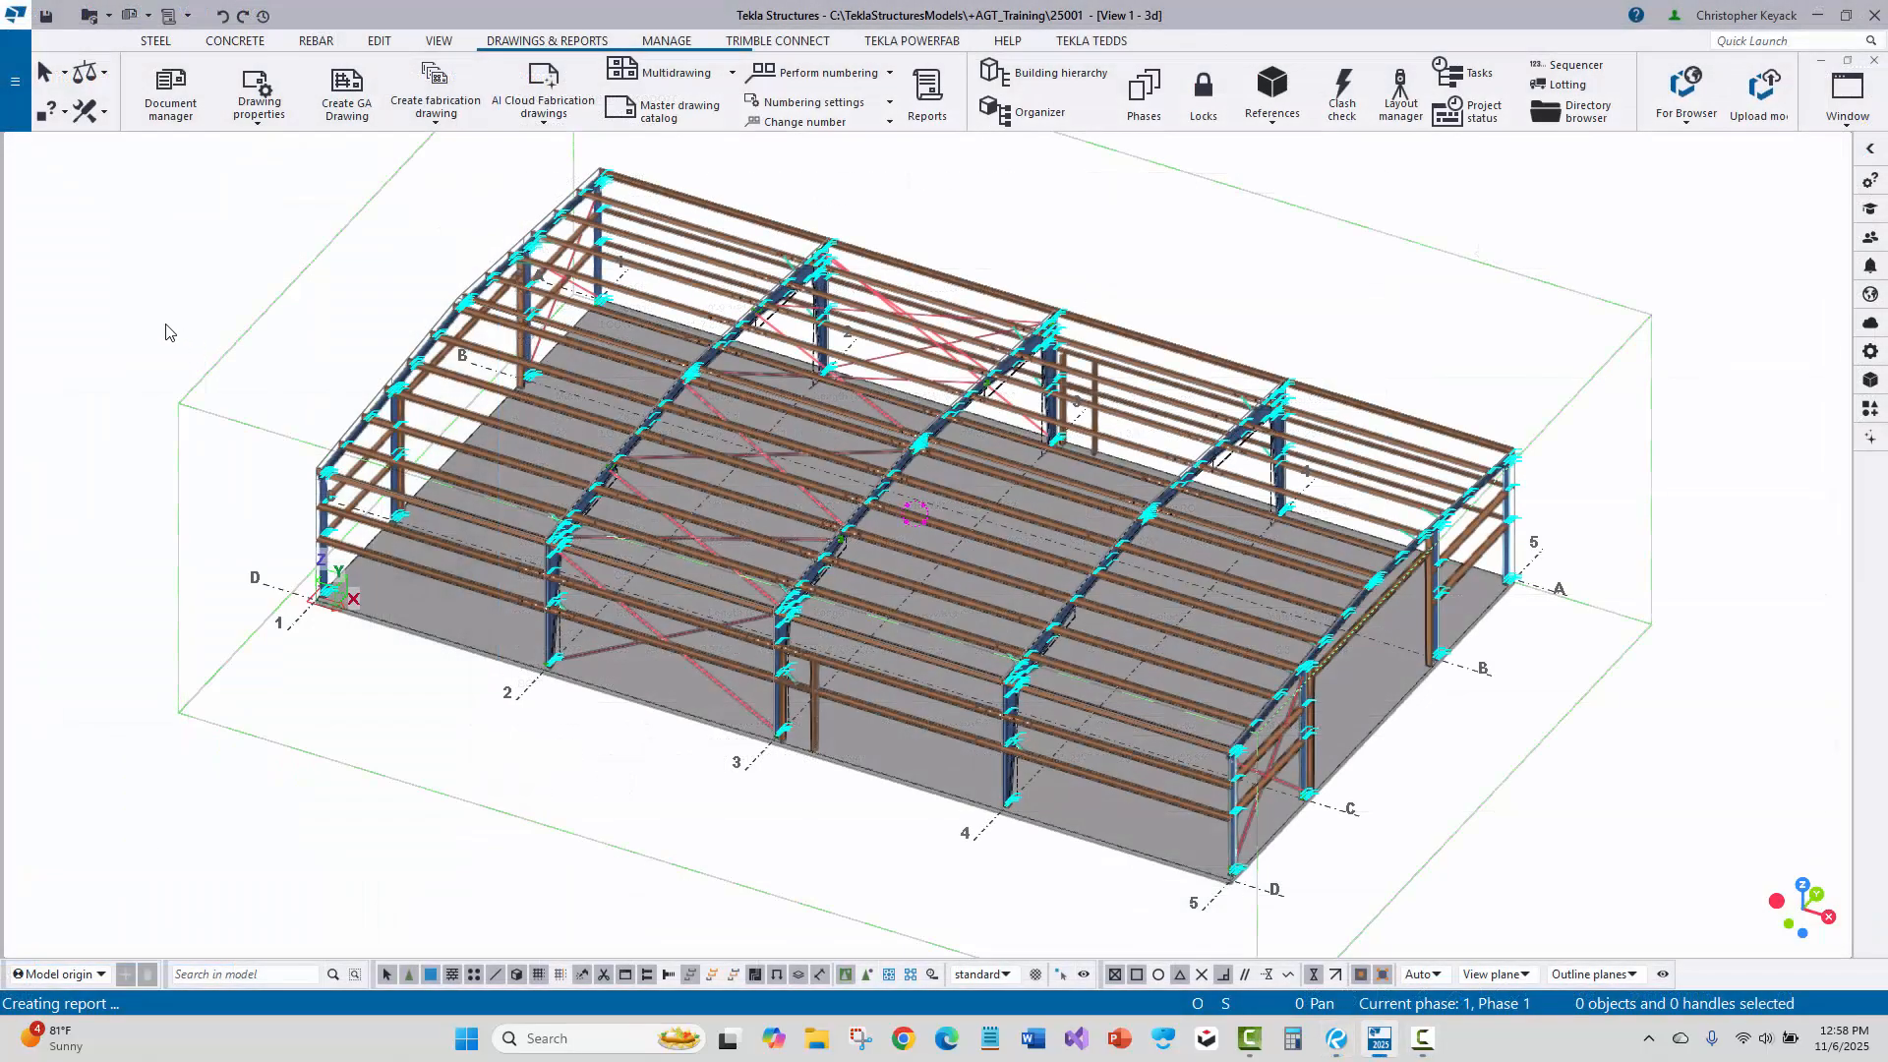
Open the Reports folder inside the 25001 model folder and locate the generated export, punch report and shipper output files.
{"action": "left_click", "coordinate": [6, 90]}
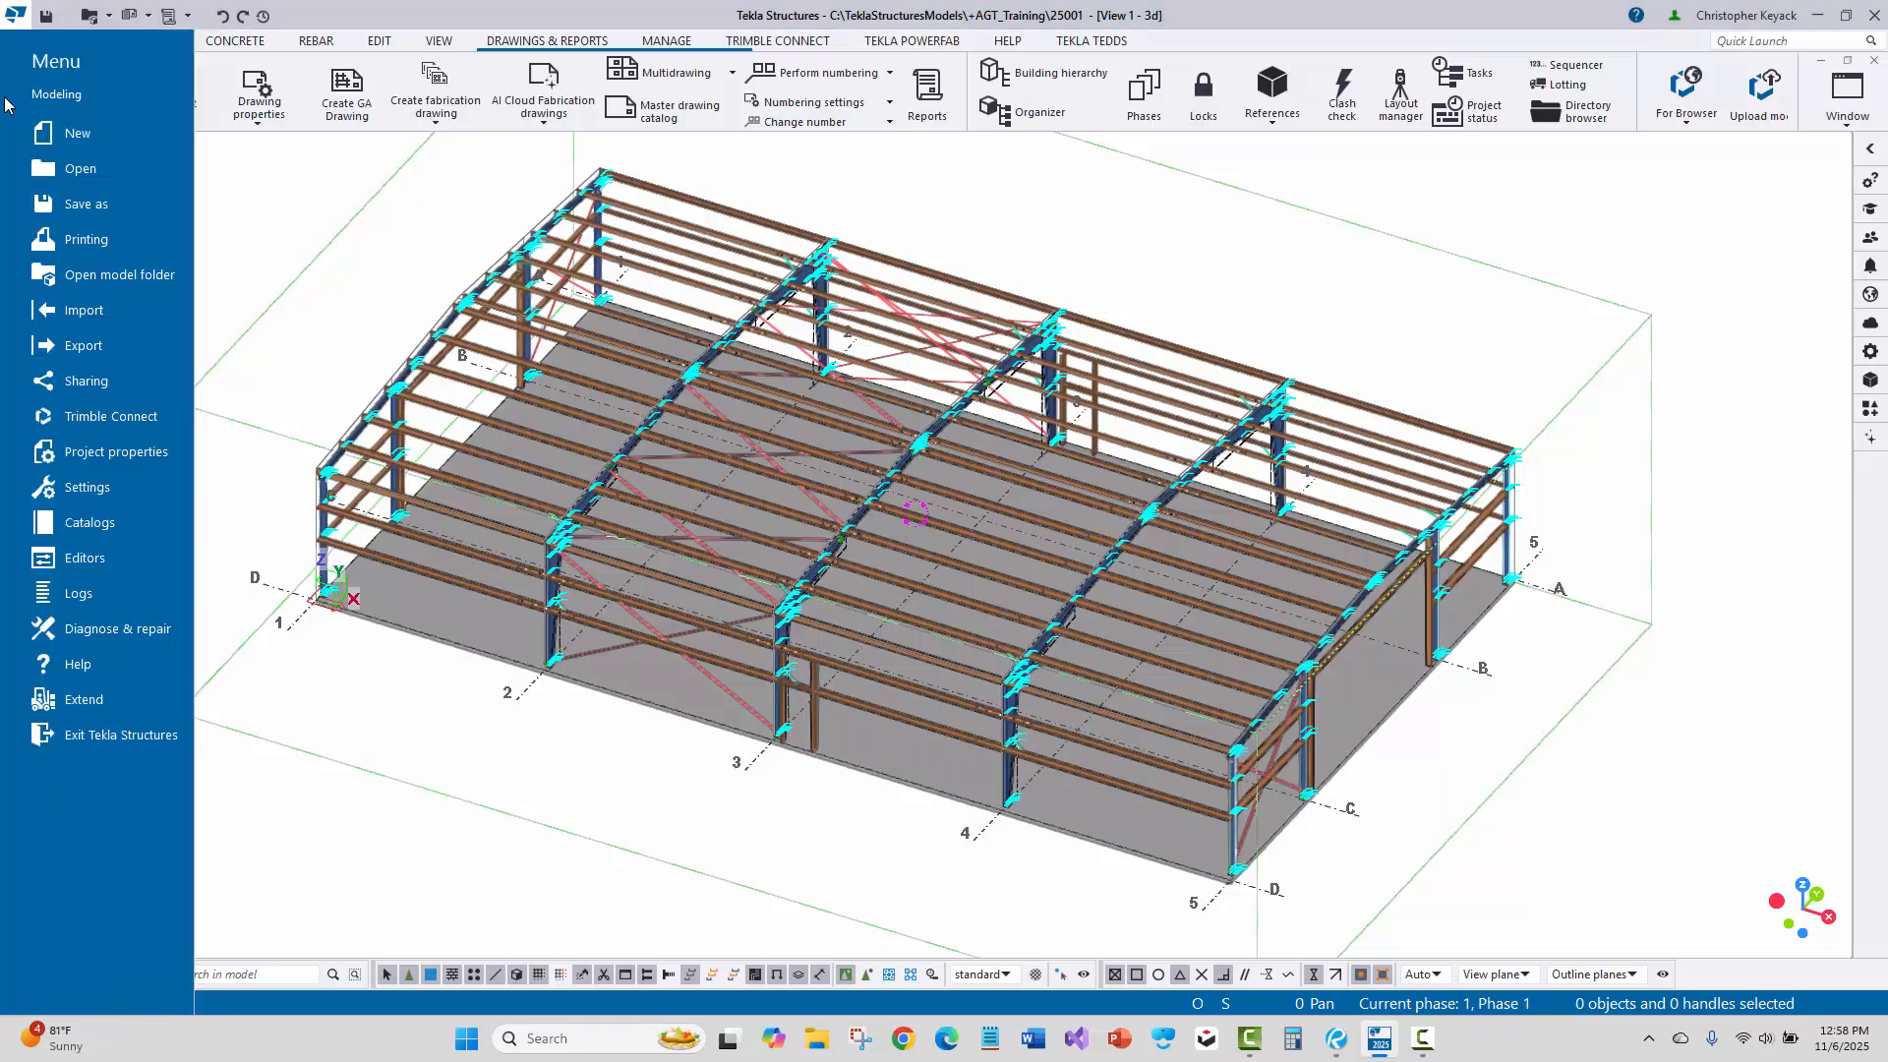
{"action": "left_click", "coordinate": [109, 279]}
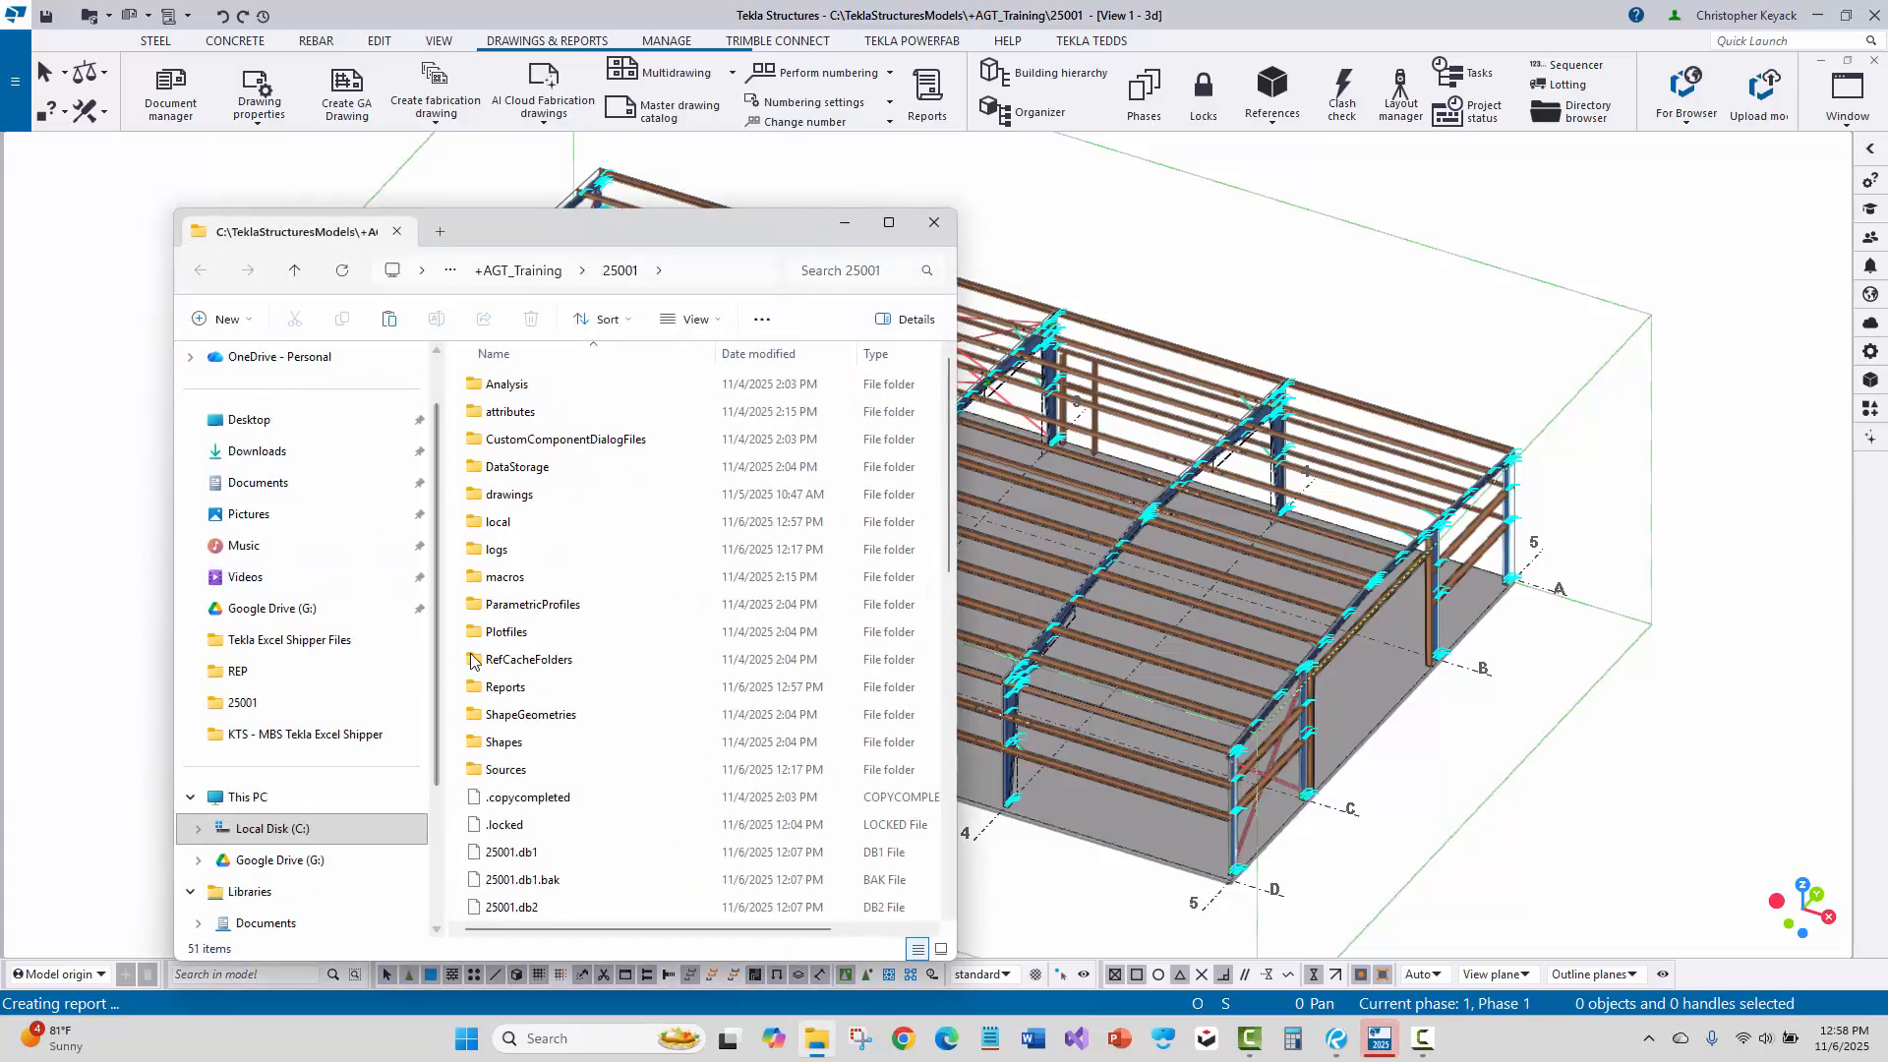
{"action": "left_click", "coordinate": [547, 696]}
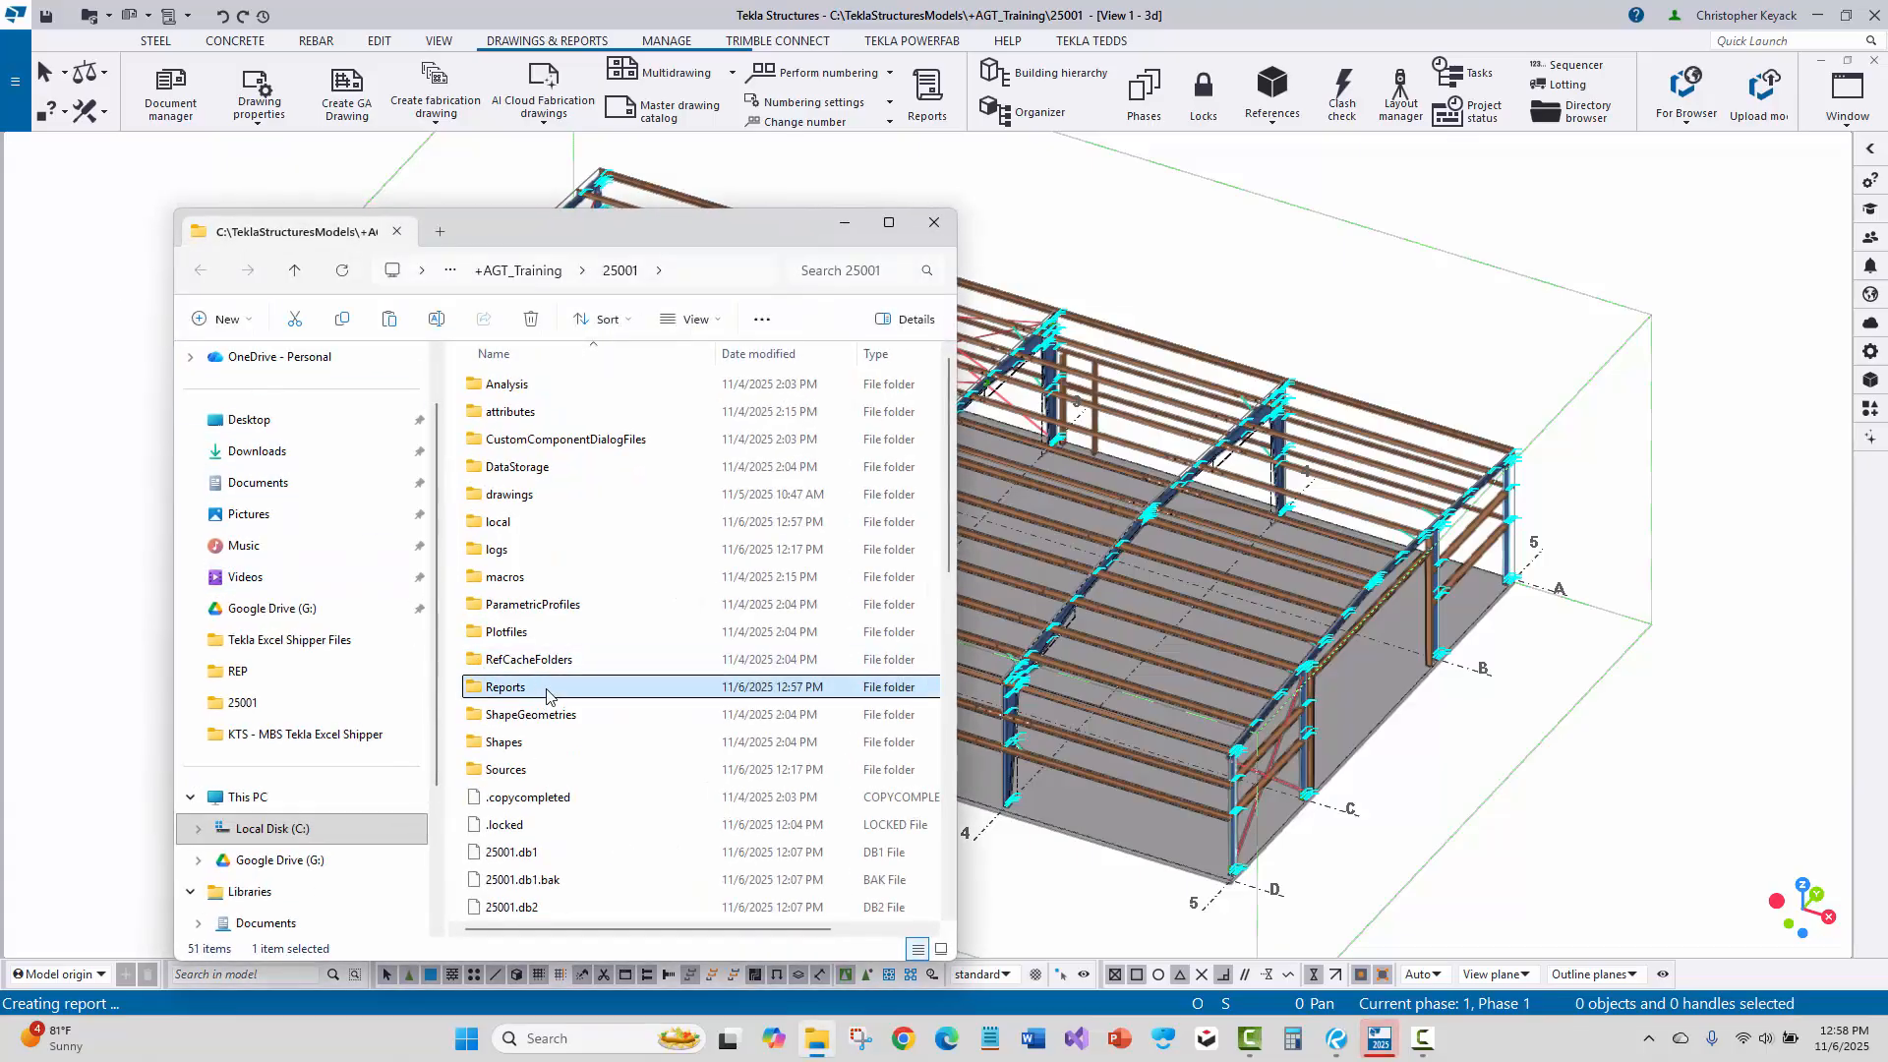
{"action": "double_click", "coordinate": [547, 695]}
{"action": "left_click", "coordinate": [577, 389]}
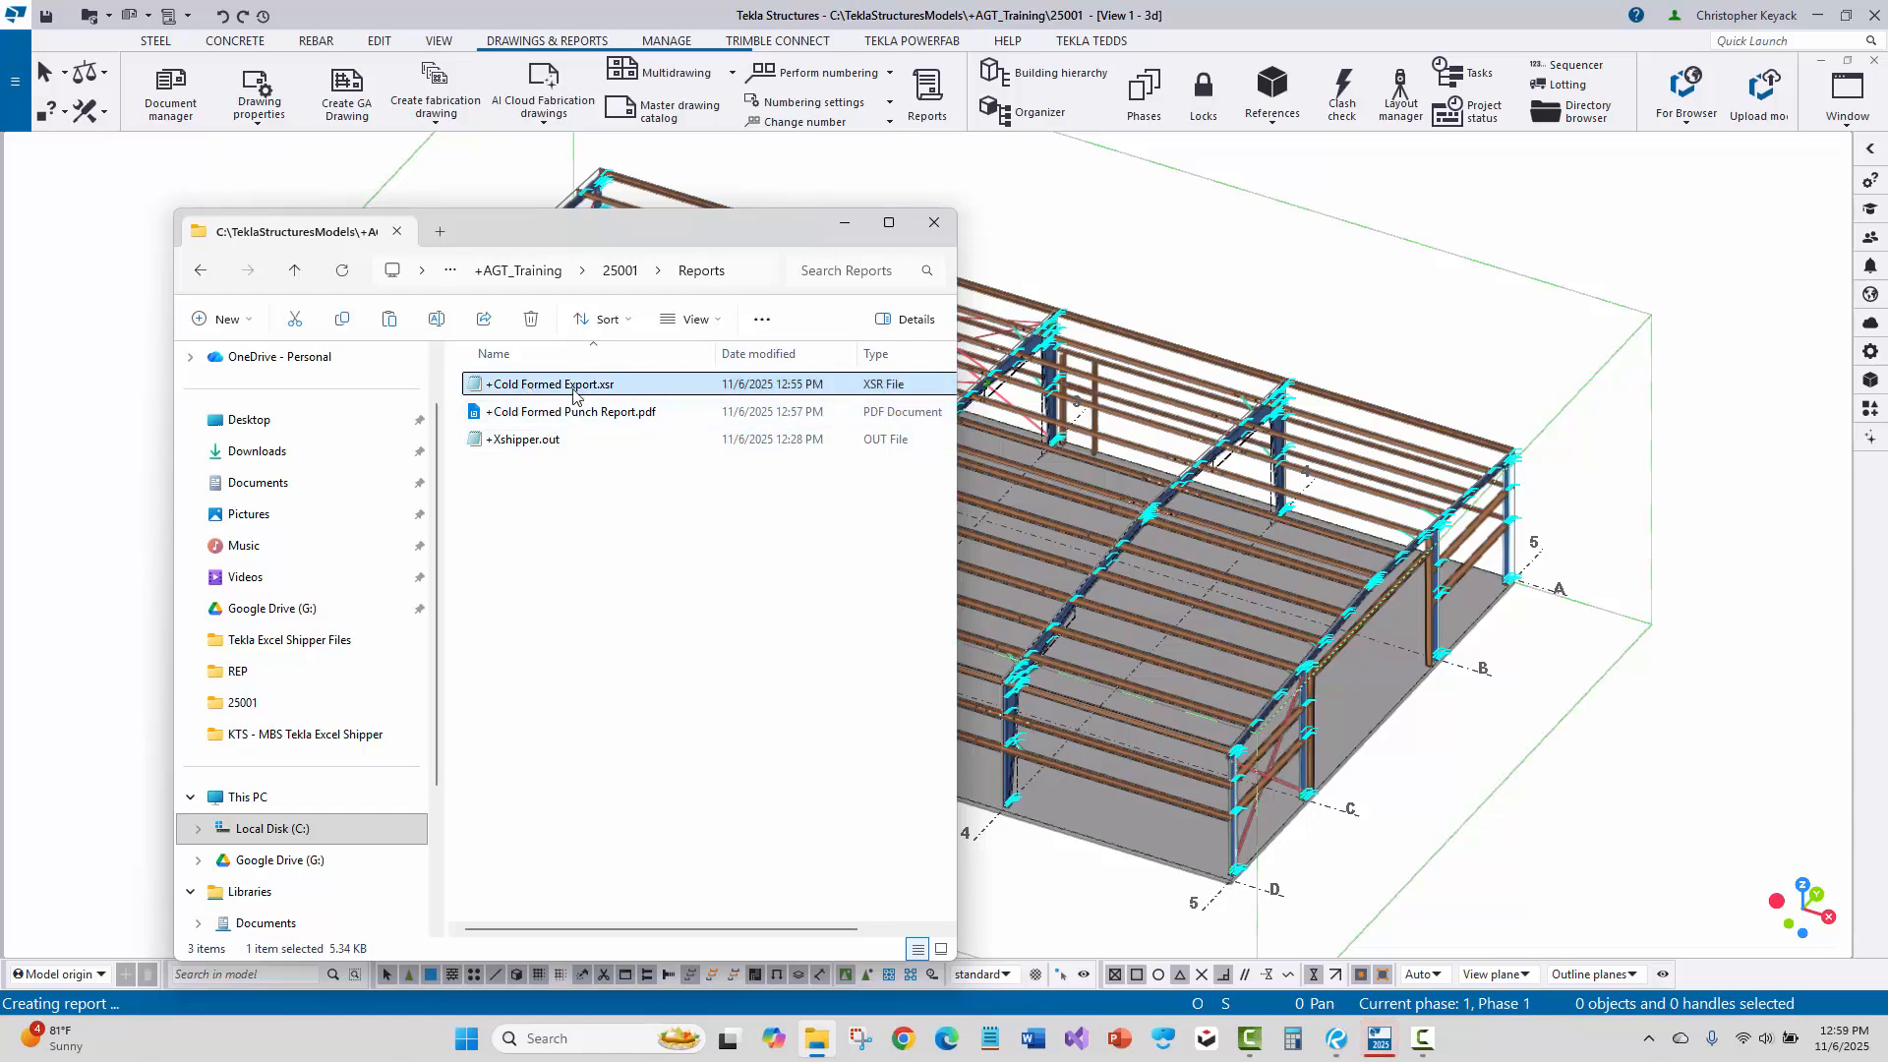
{"action": "left_click", "coordinate": [539, 439]}
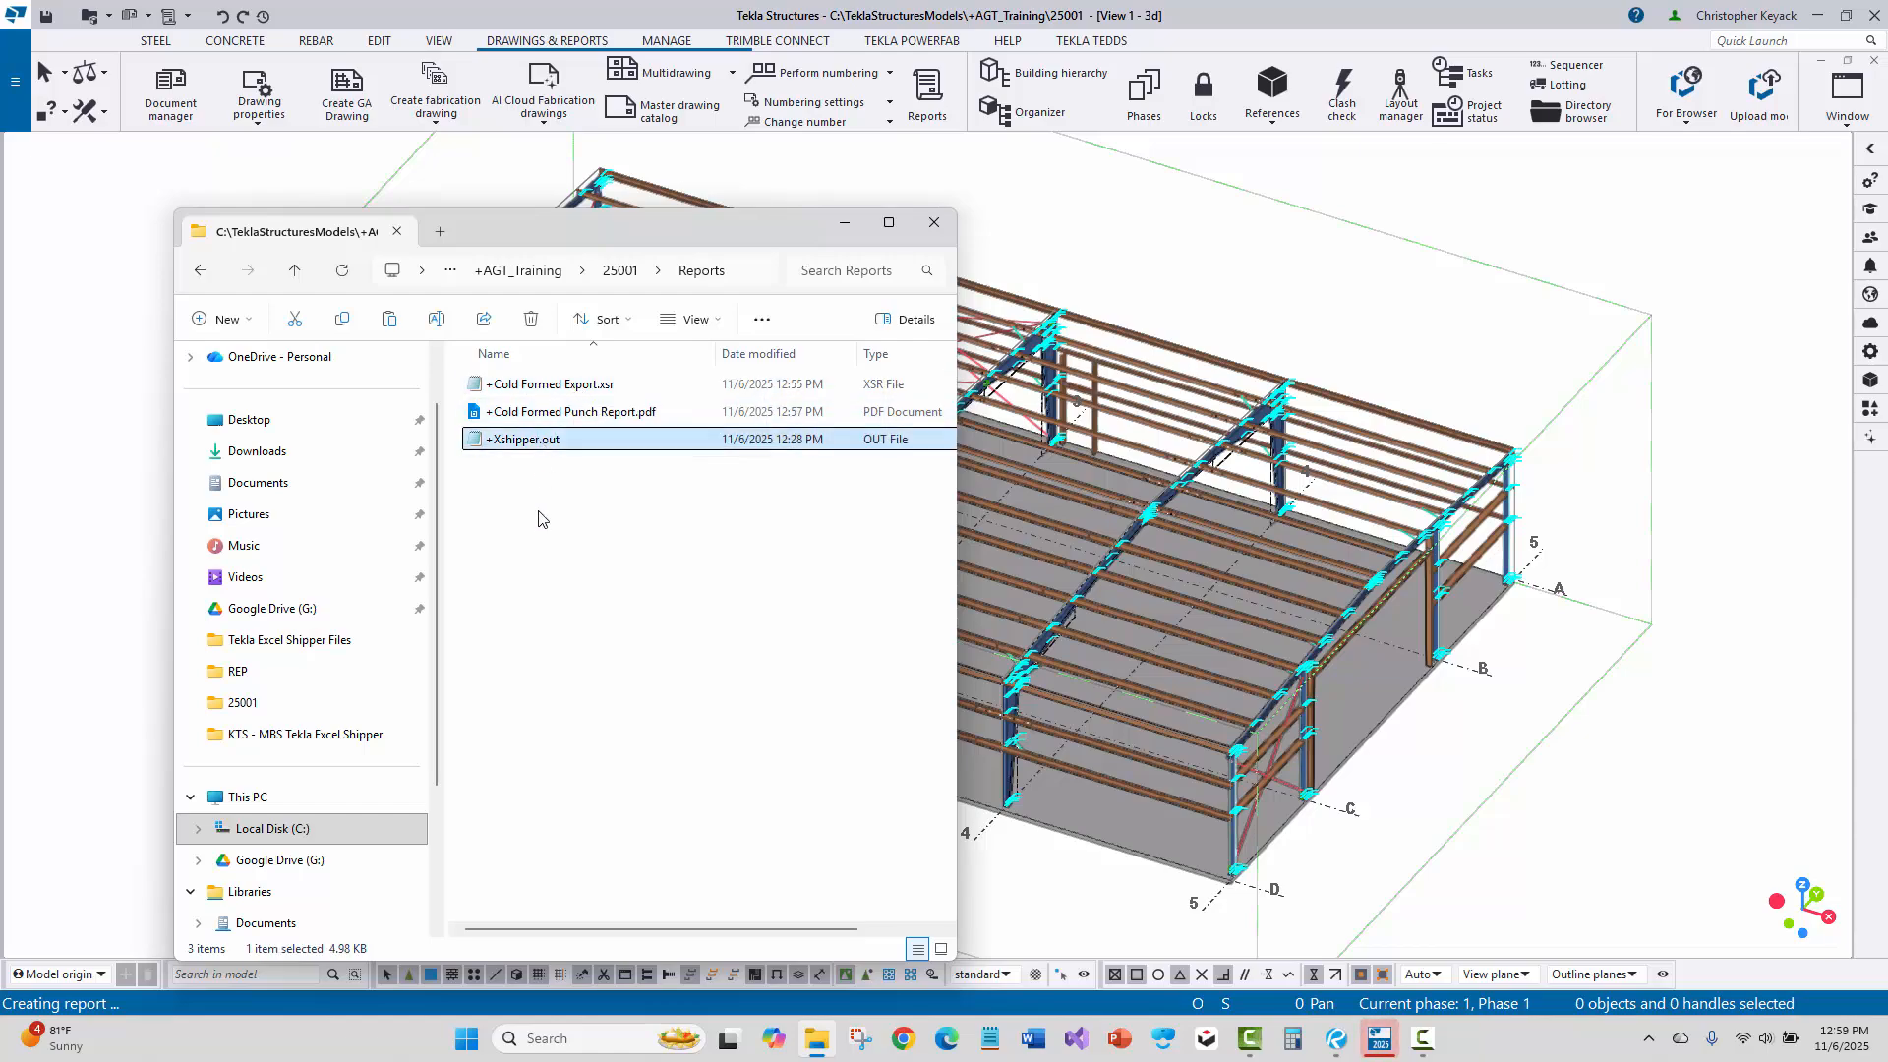
{"action": "left_click", "coordinate": [580, 414]}
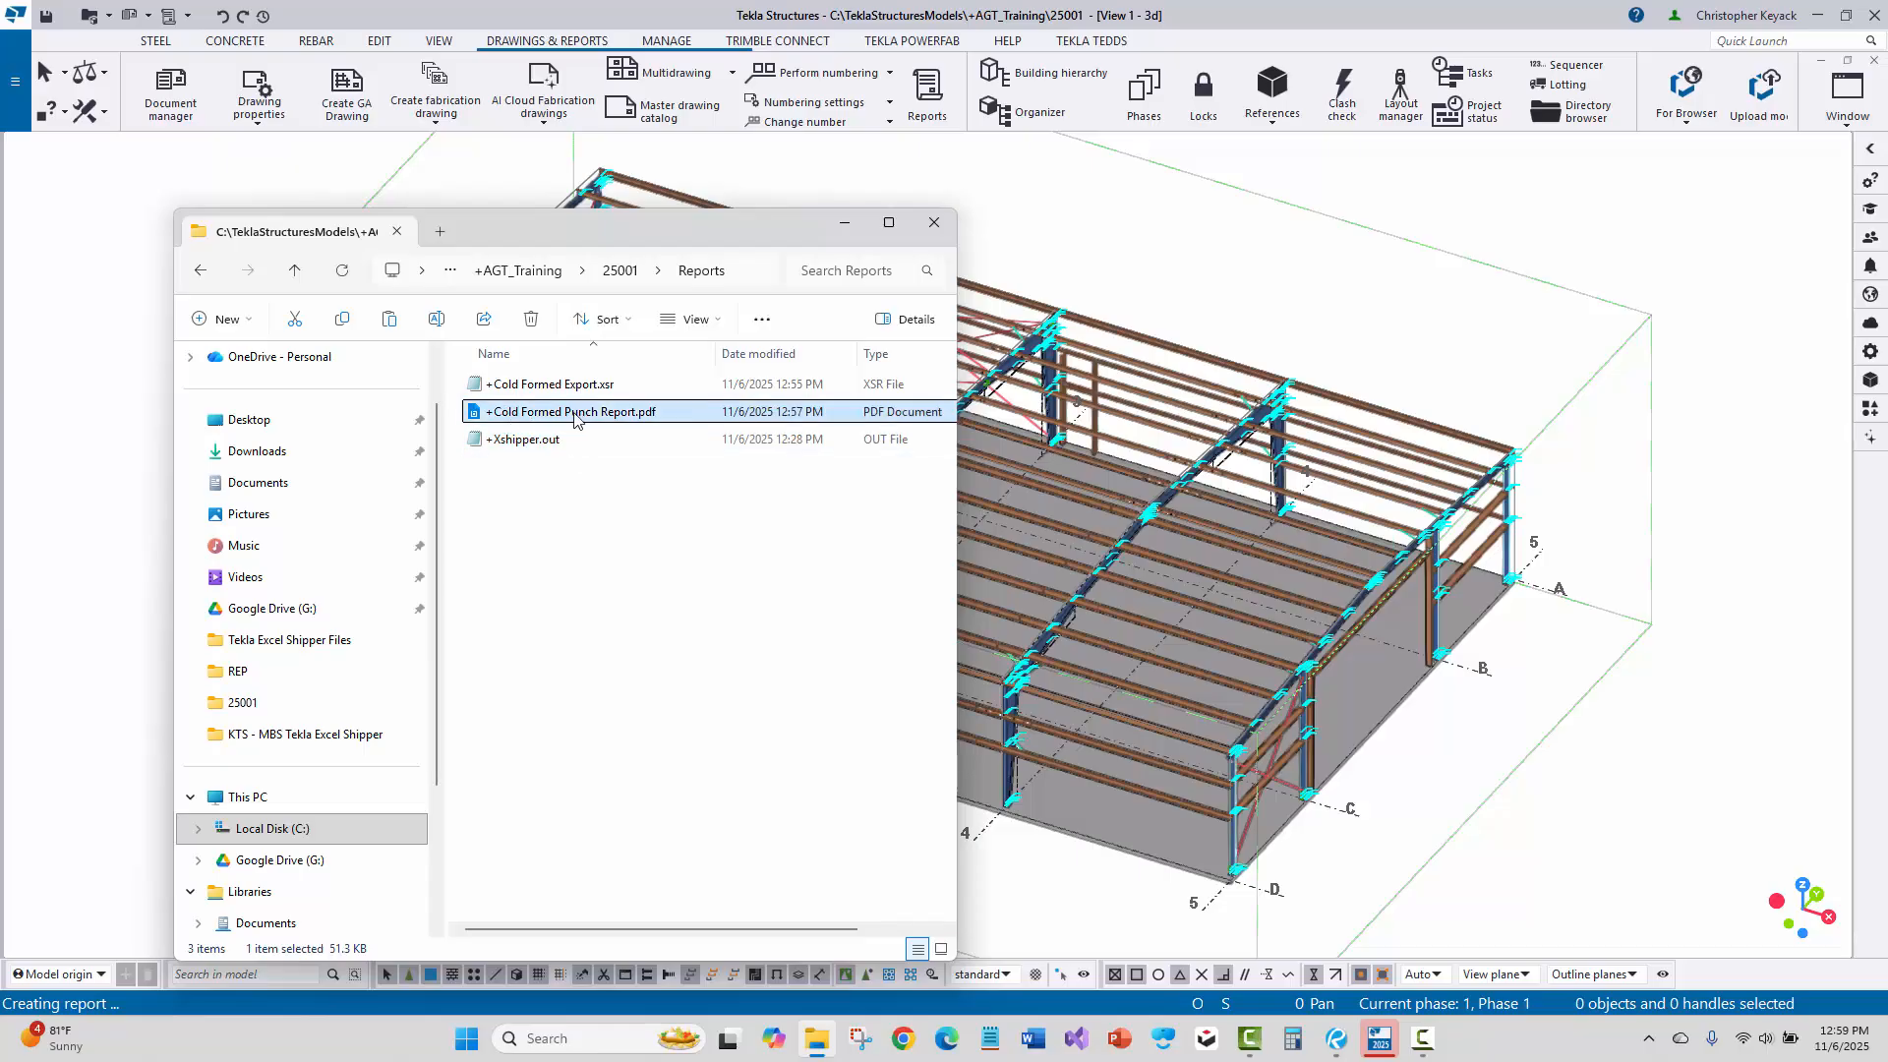
Rename the cold-formed export file to +Cold Formed Export.txt, accepting the change of file extension.
{"action": "left_click", "coordinate": [590, 393]}
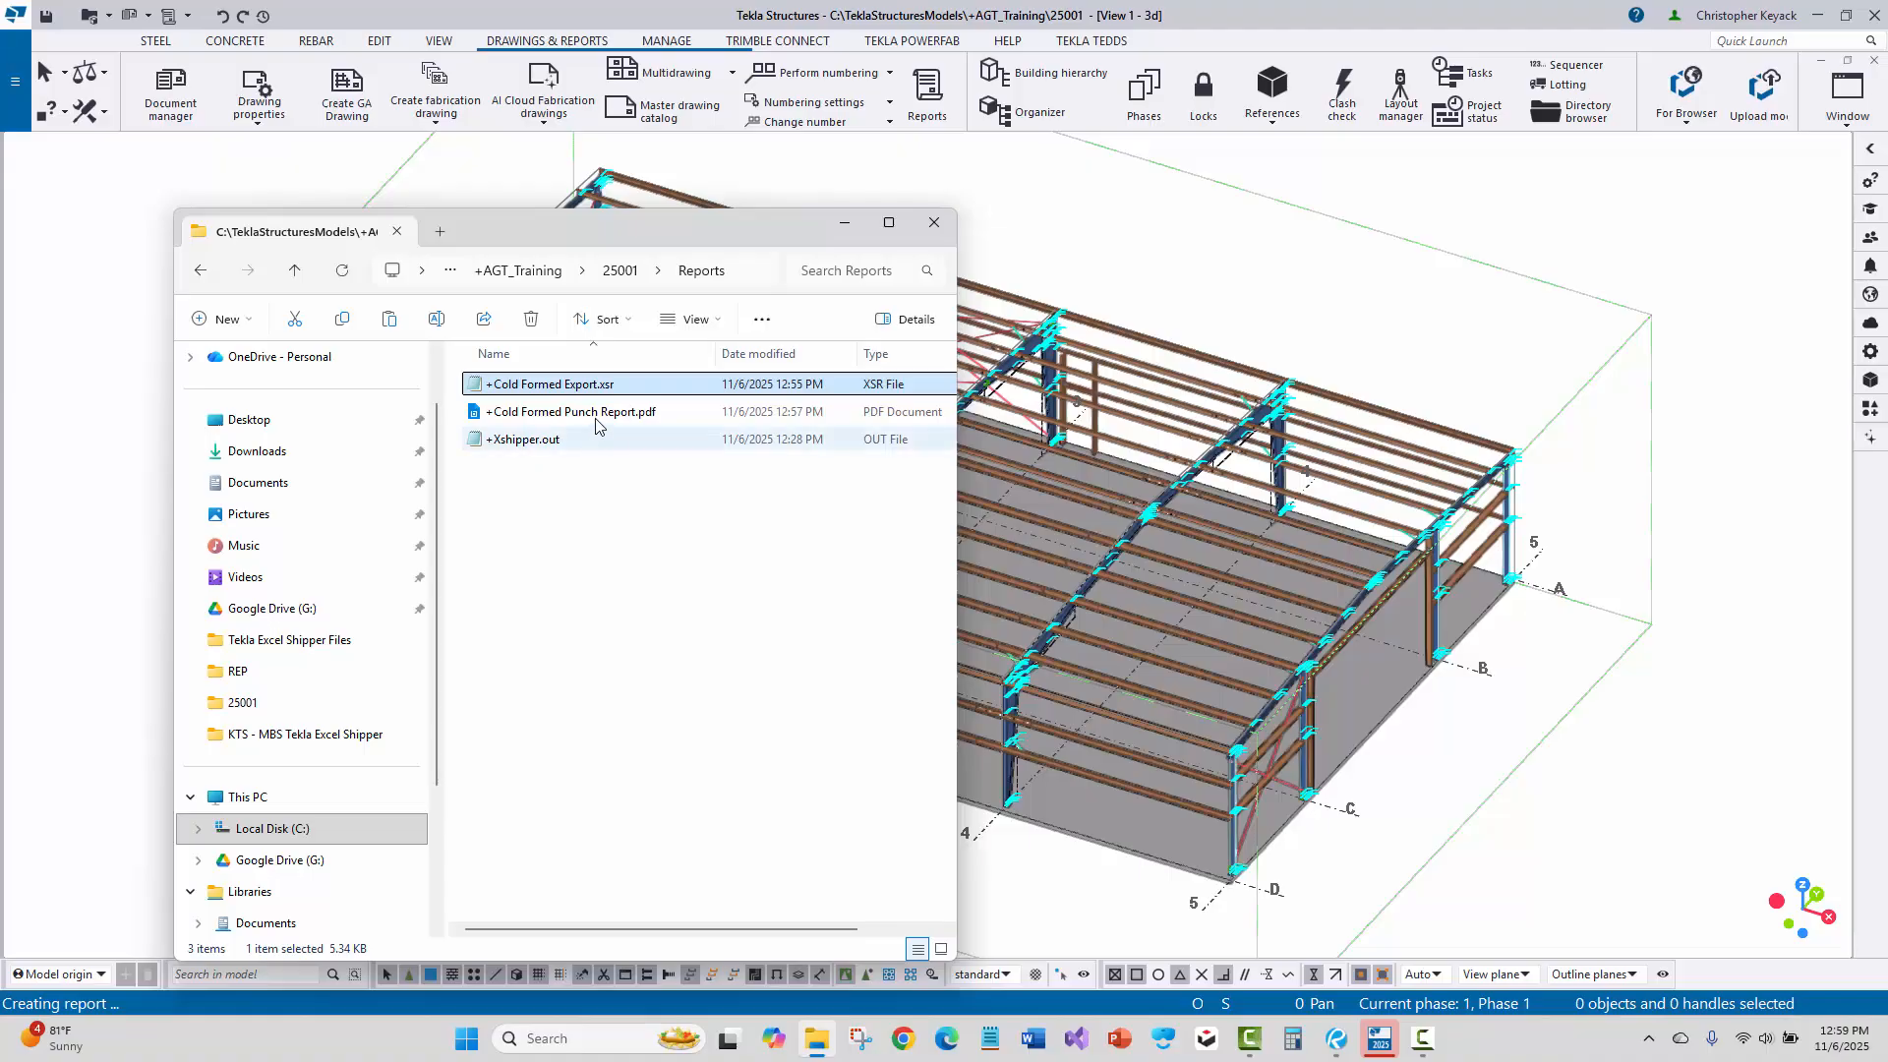
{"action": "left_click", "coordinate": [623, 388]}
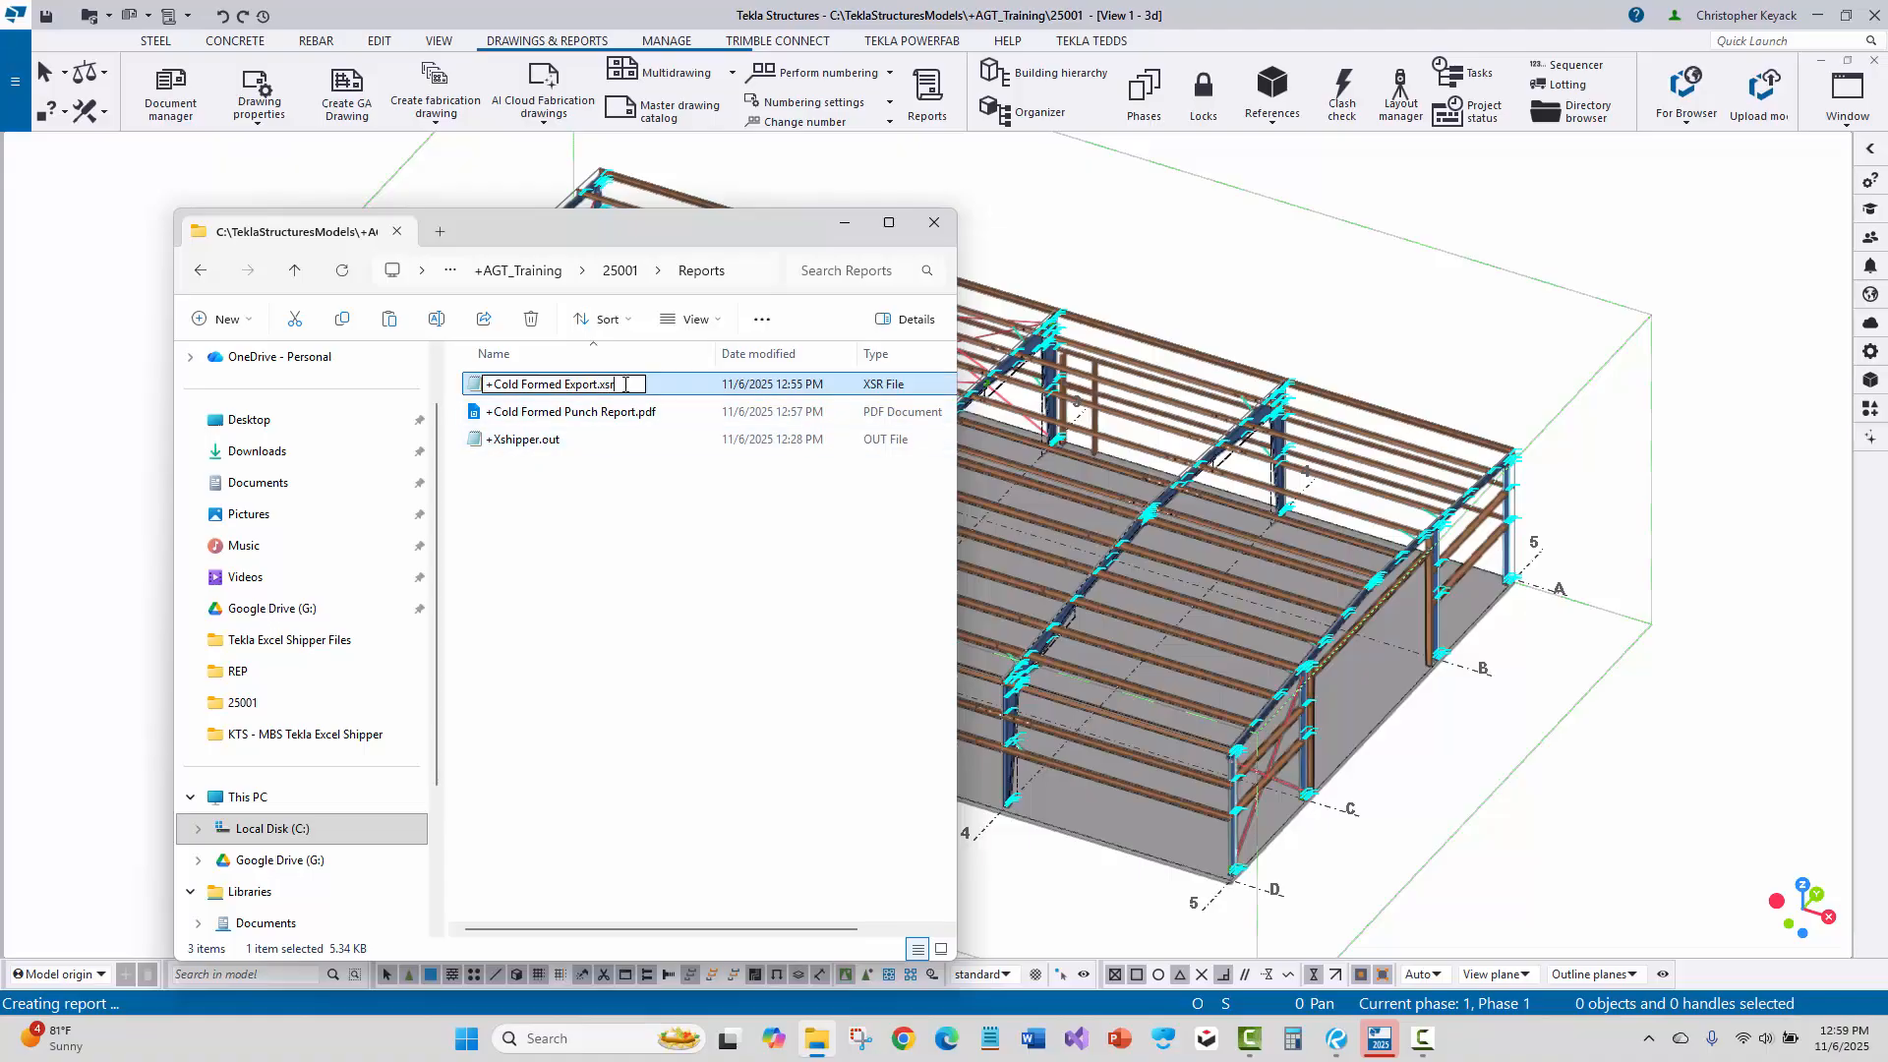
{"action": "key", "text": "BackSpace"}
{"action": "key", "text": "BackSpace"}
{"action": "key", "text": "BackSpace"}
{"action": "type", "text": "txt"}
{"action": "key", "text": "Return"}
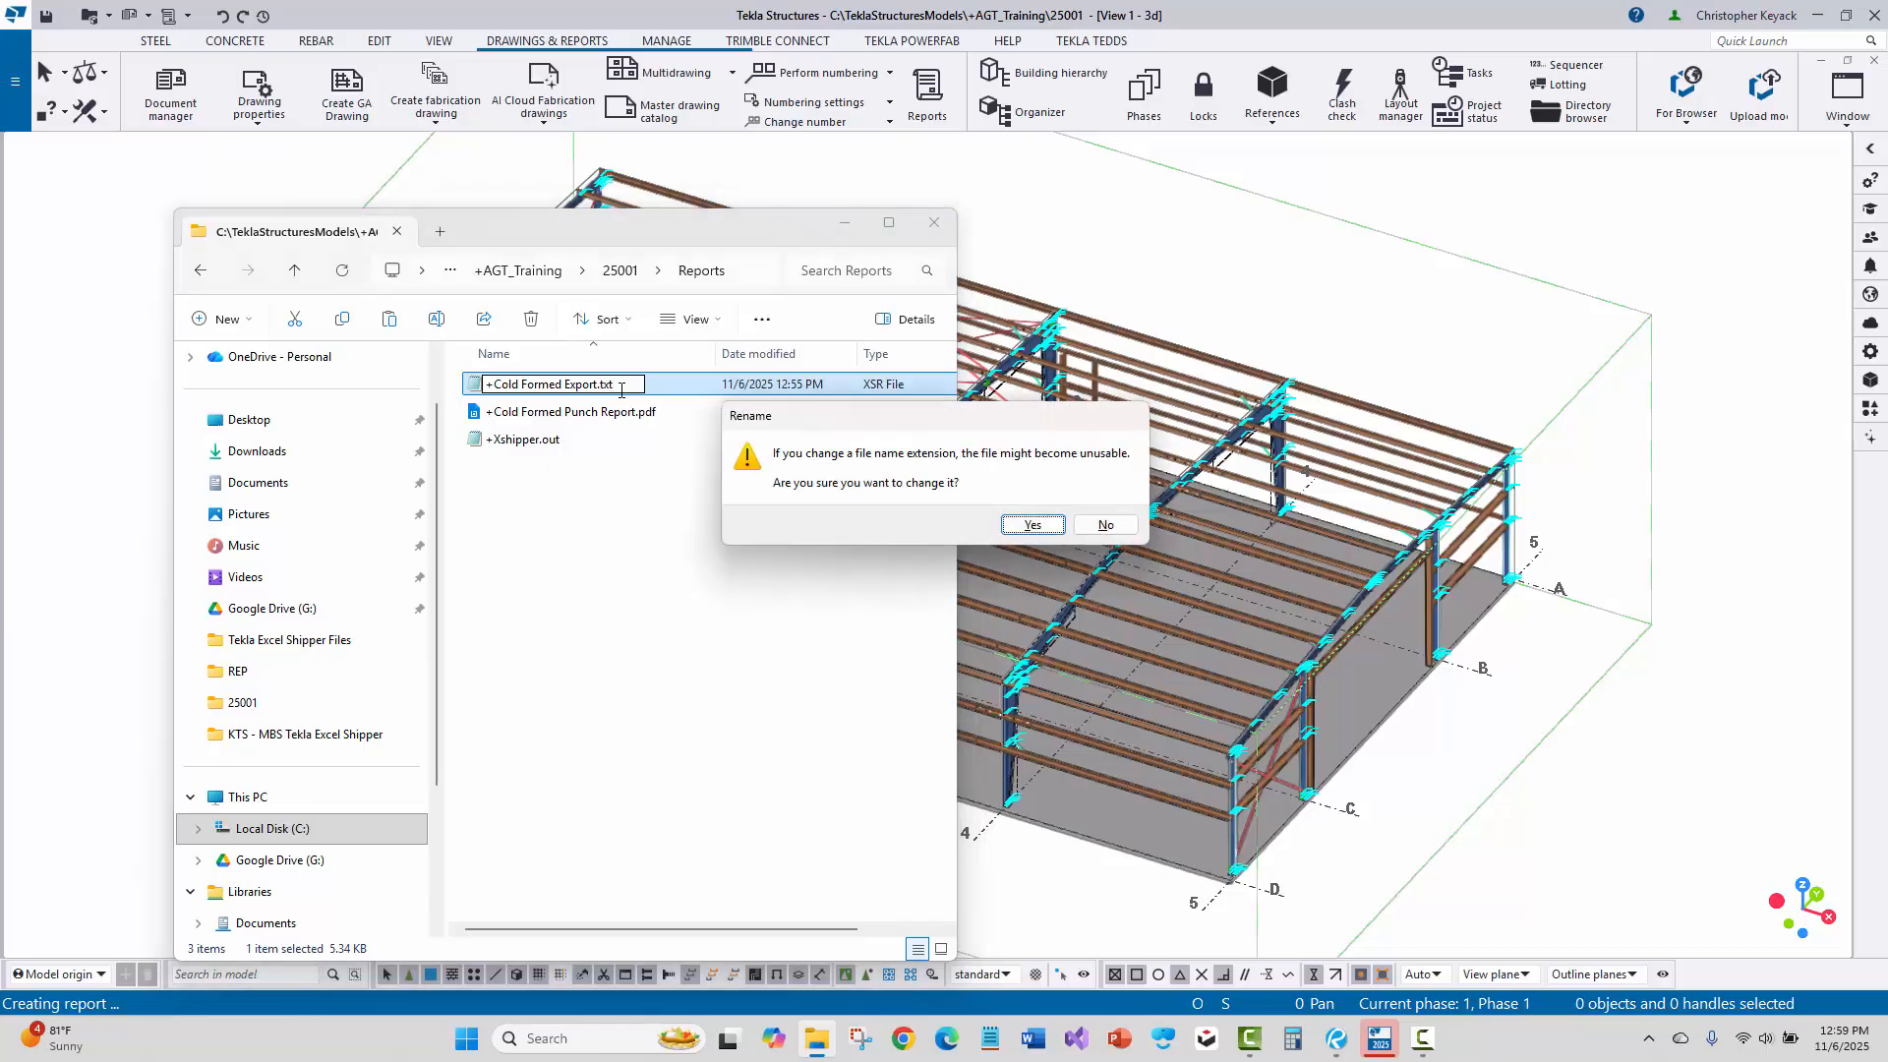
{"action": "left_click", "coordinate": [1025, 522]}
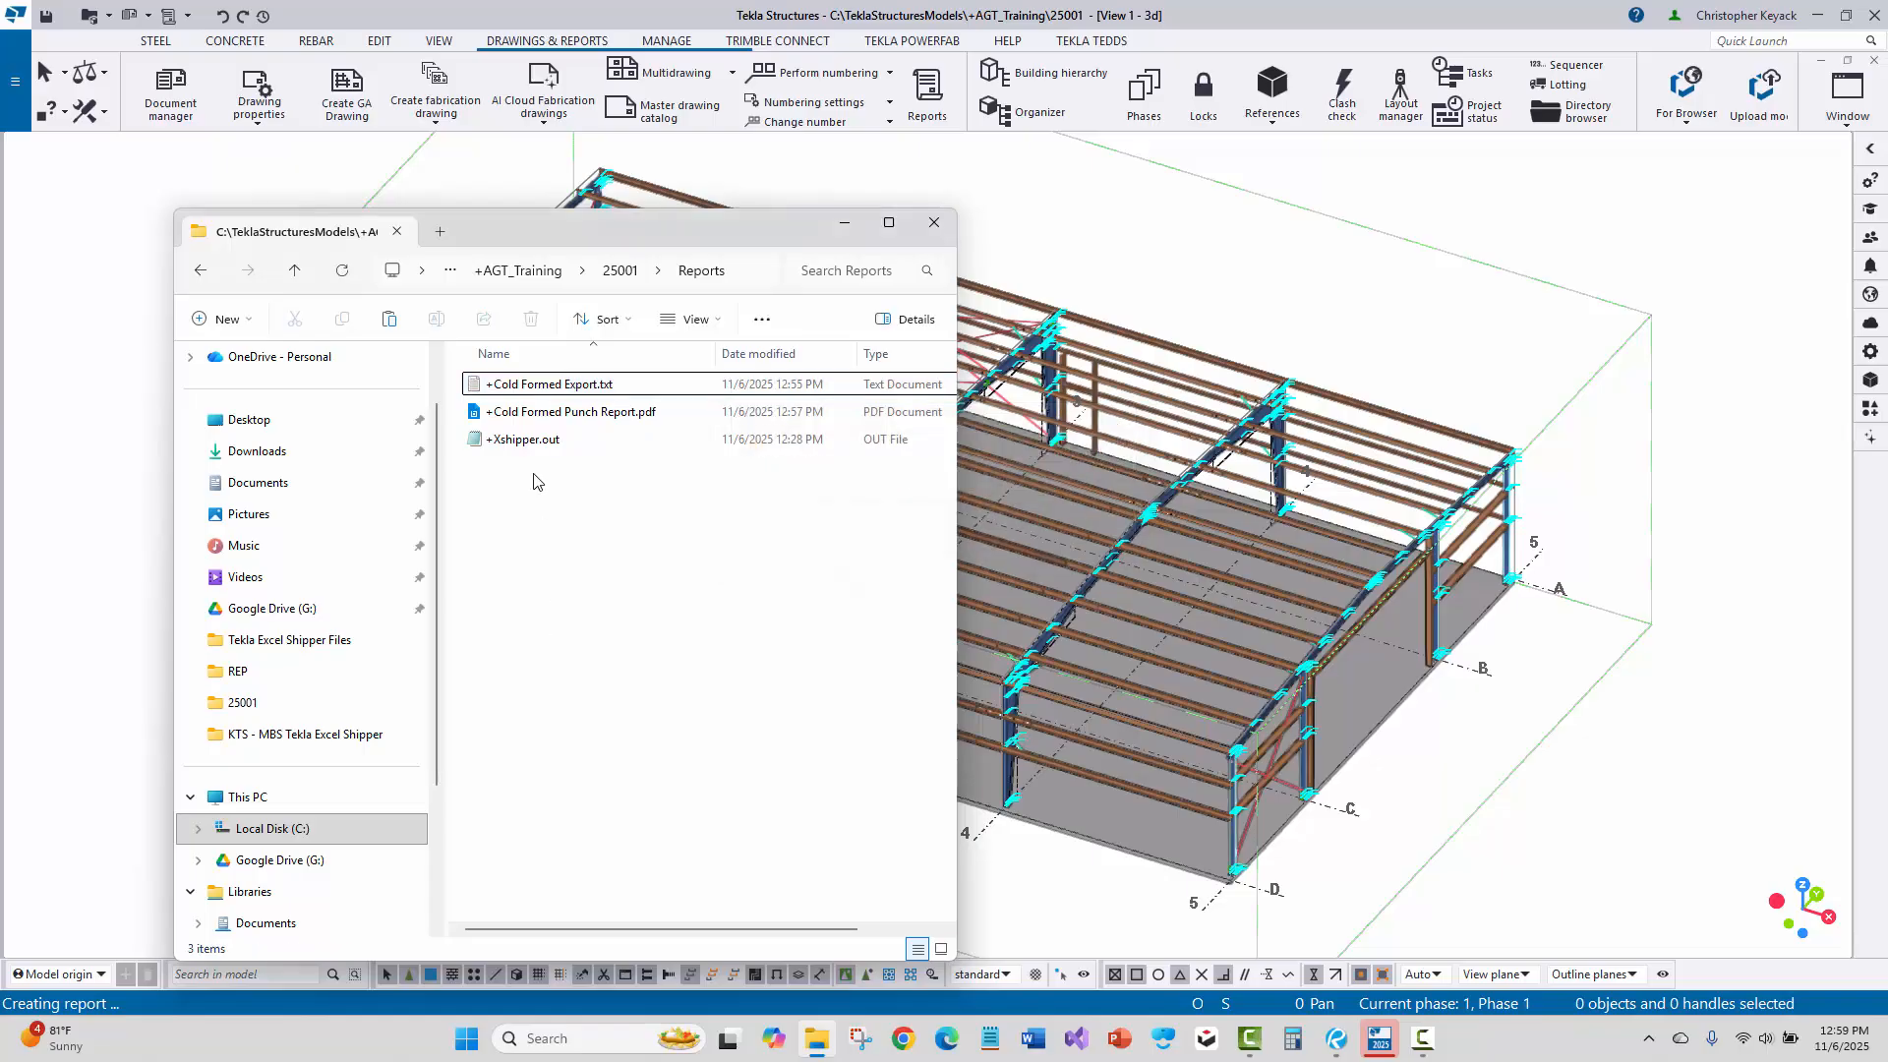
Open +Cold Formed Export.txt to check its contents as plain text, close it, and clear the file selection.
{"action": "double_click", "coordinate": [536, 384]}
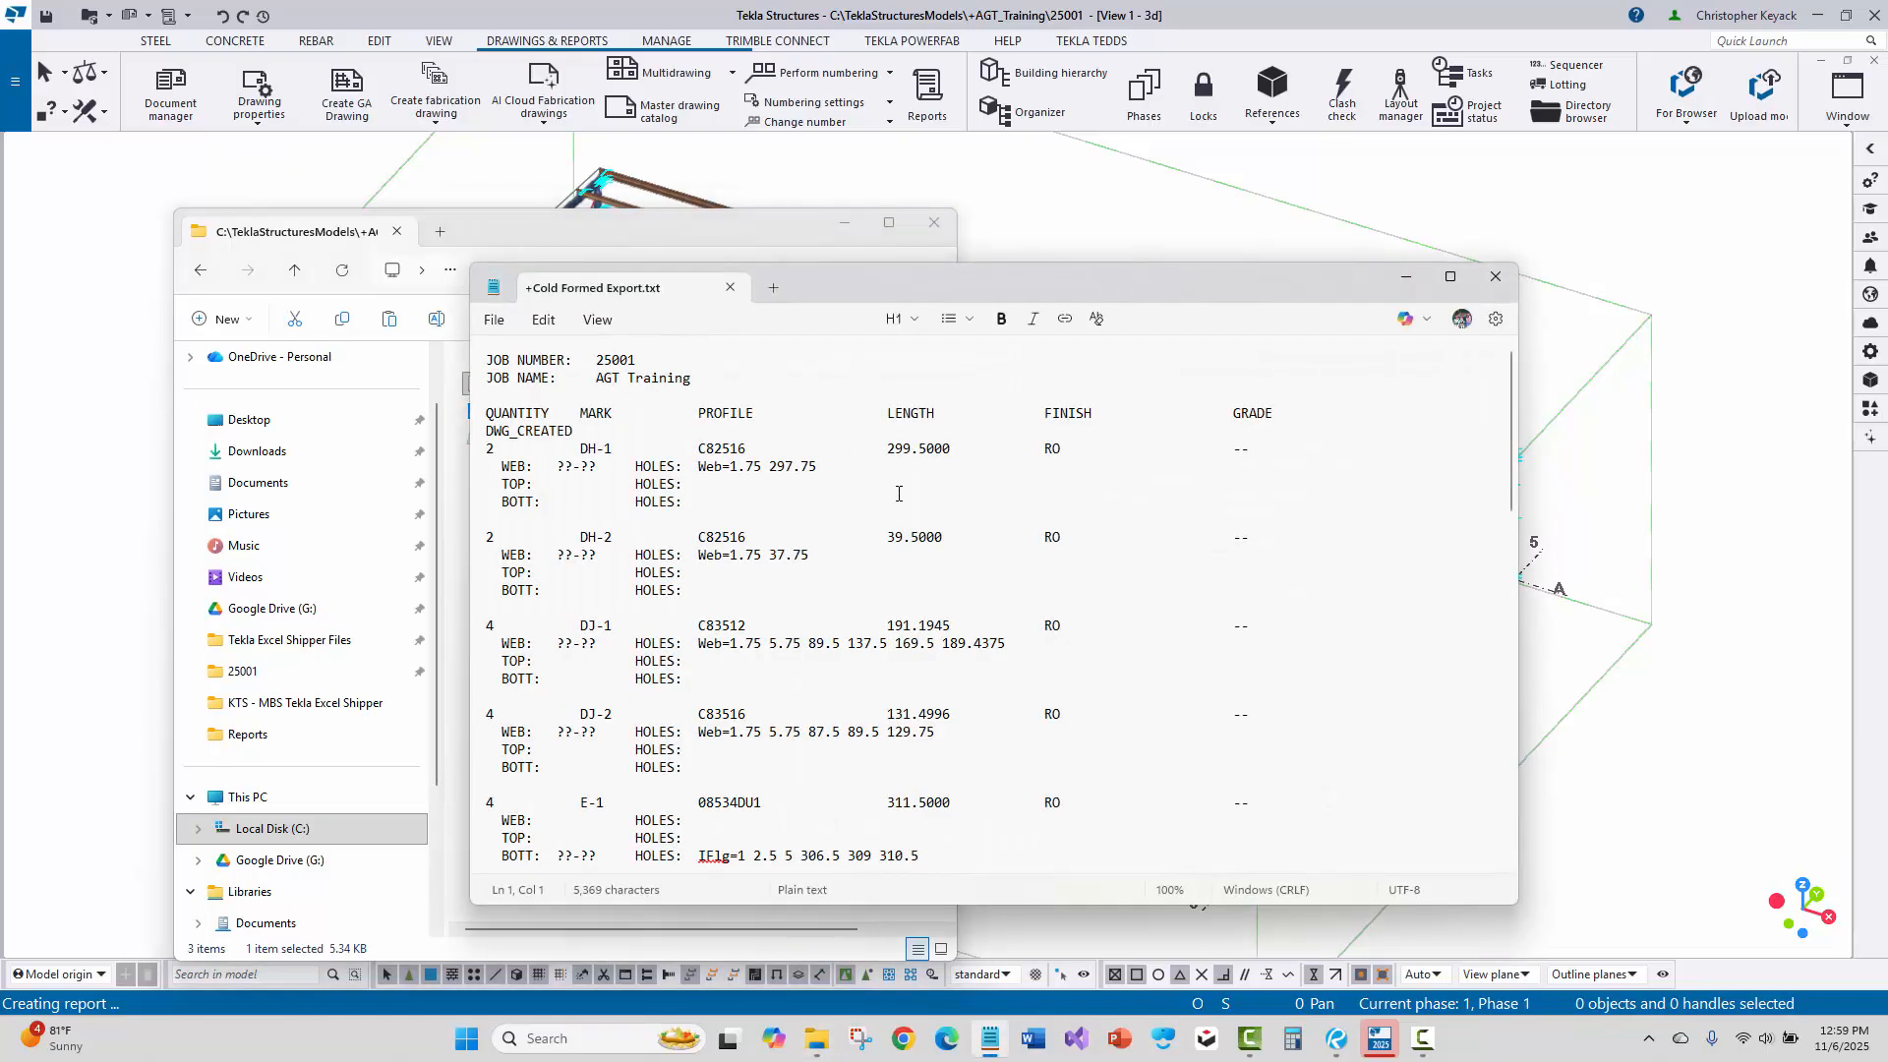
{"action": "left_click", "coordinate": [1496, 276]}
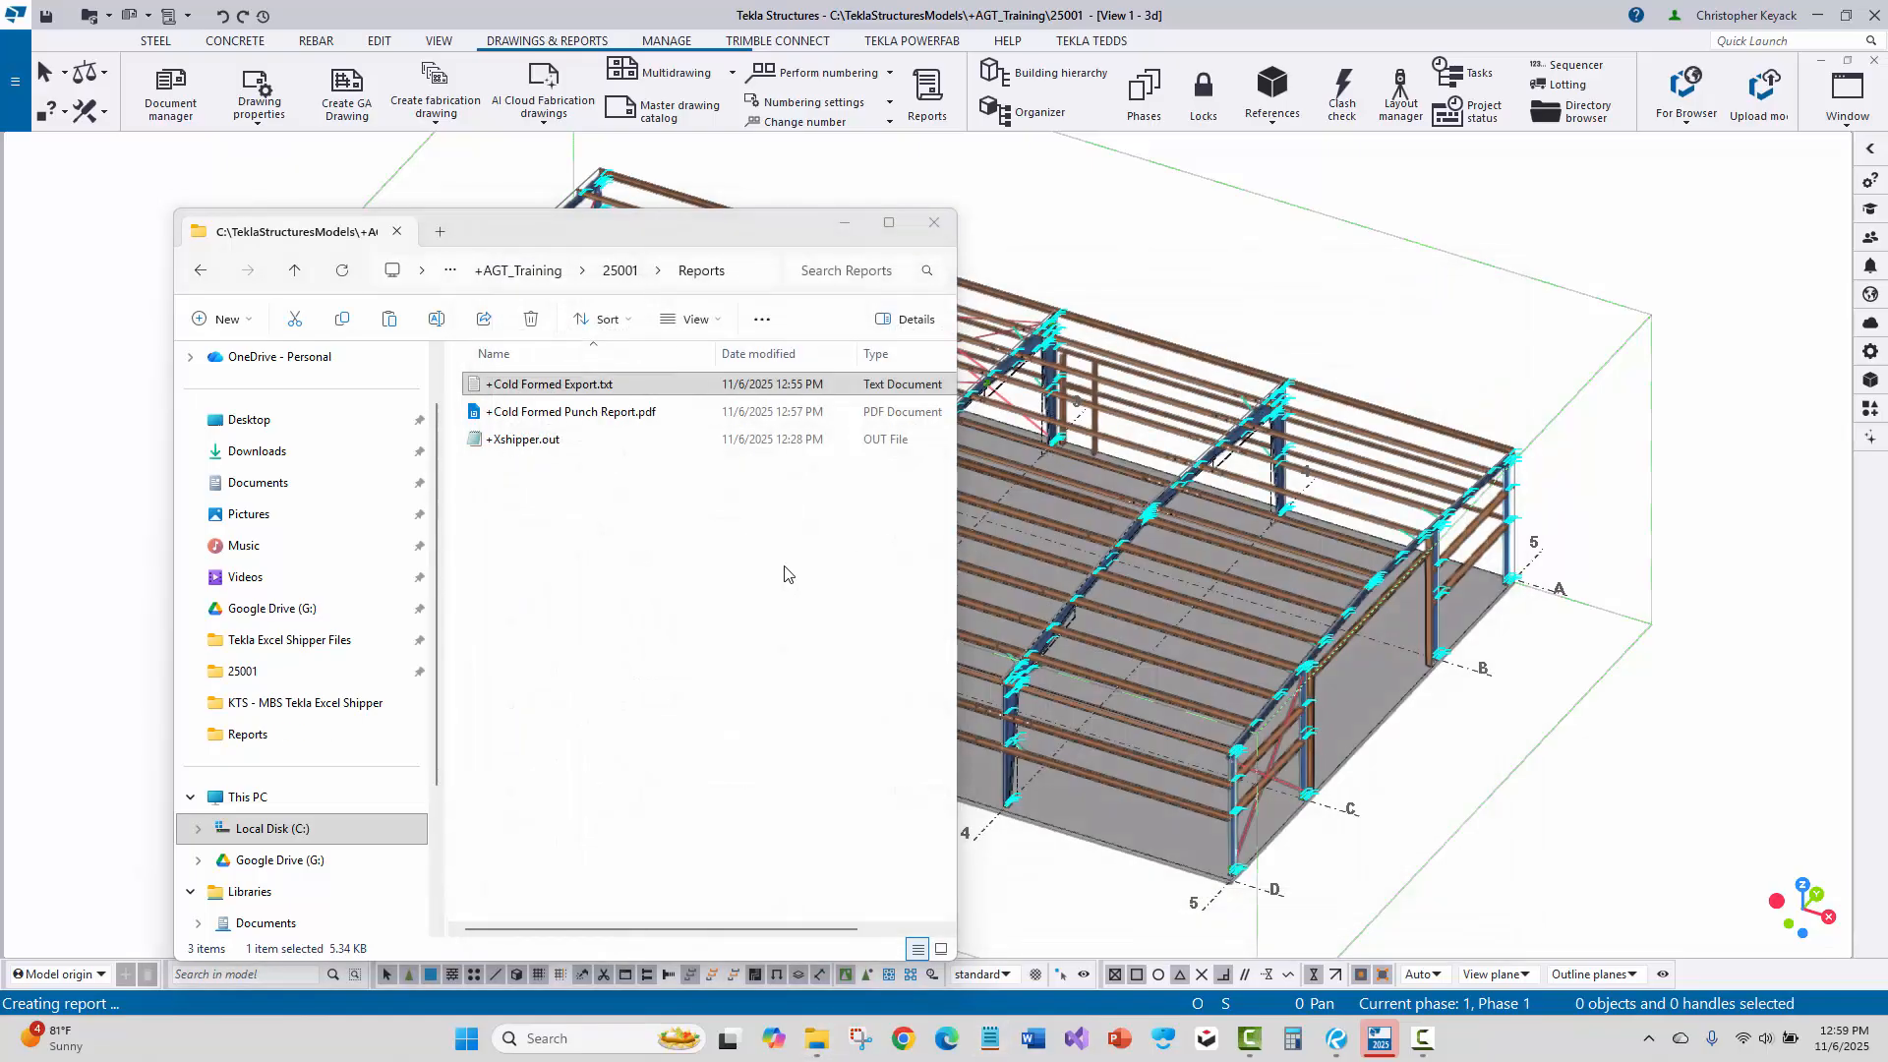
{"action": "left_click", "coordinate": [686, 634]}
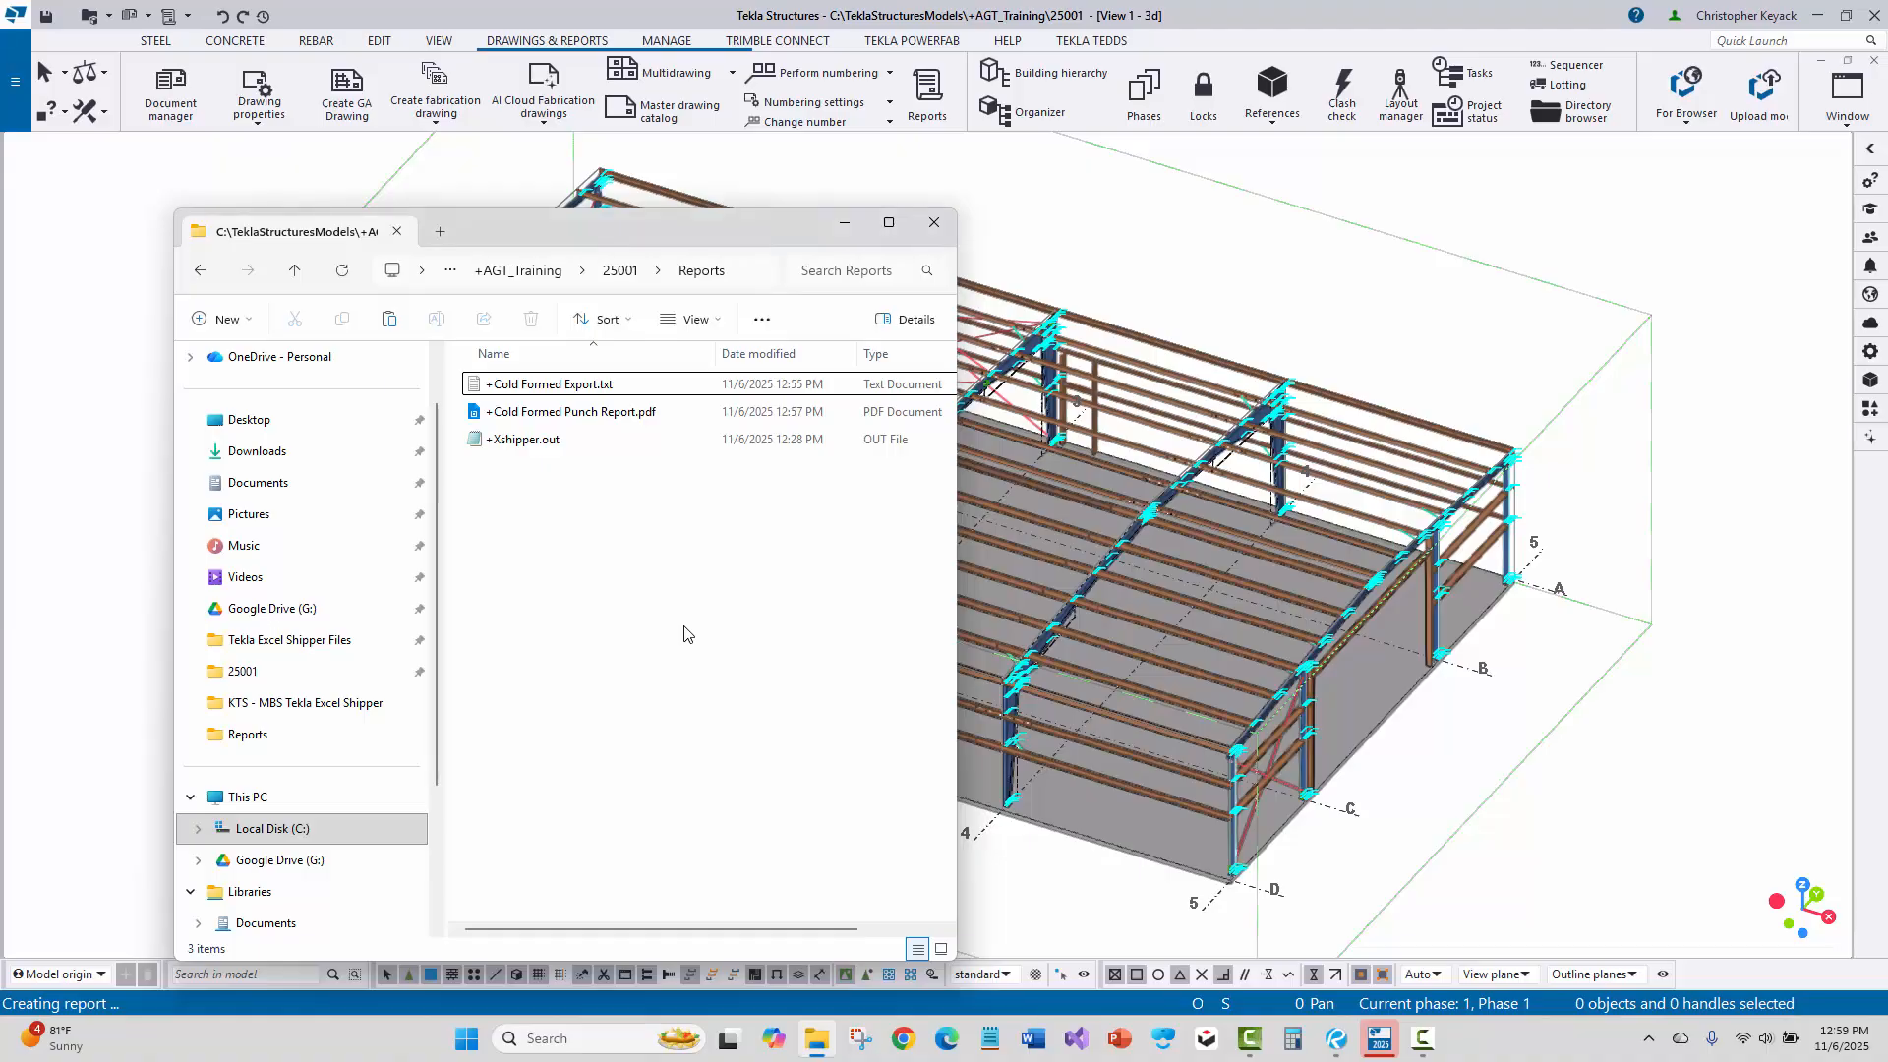